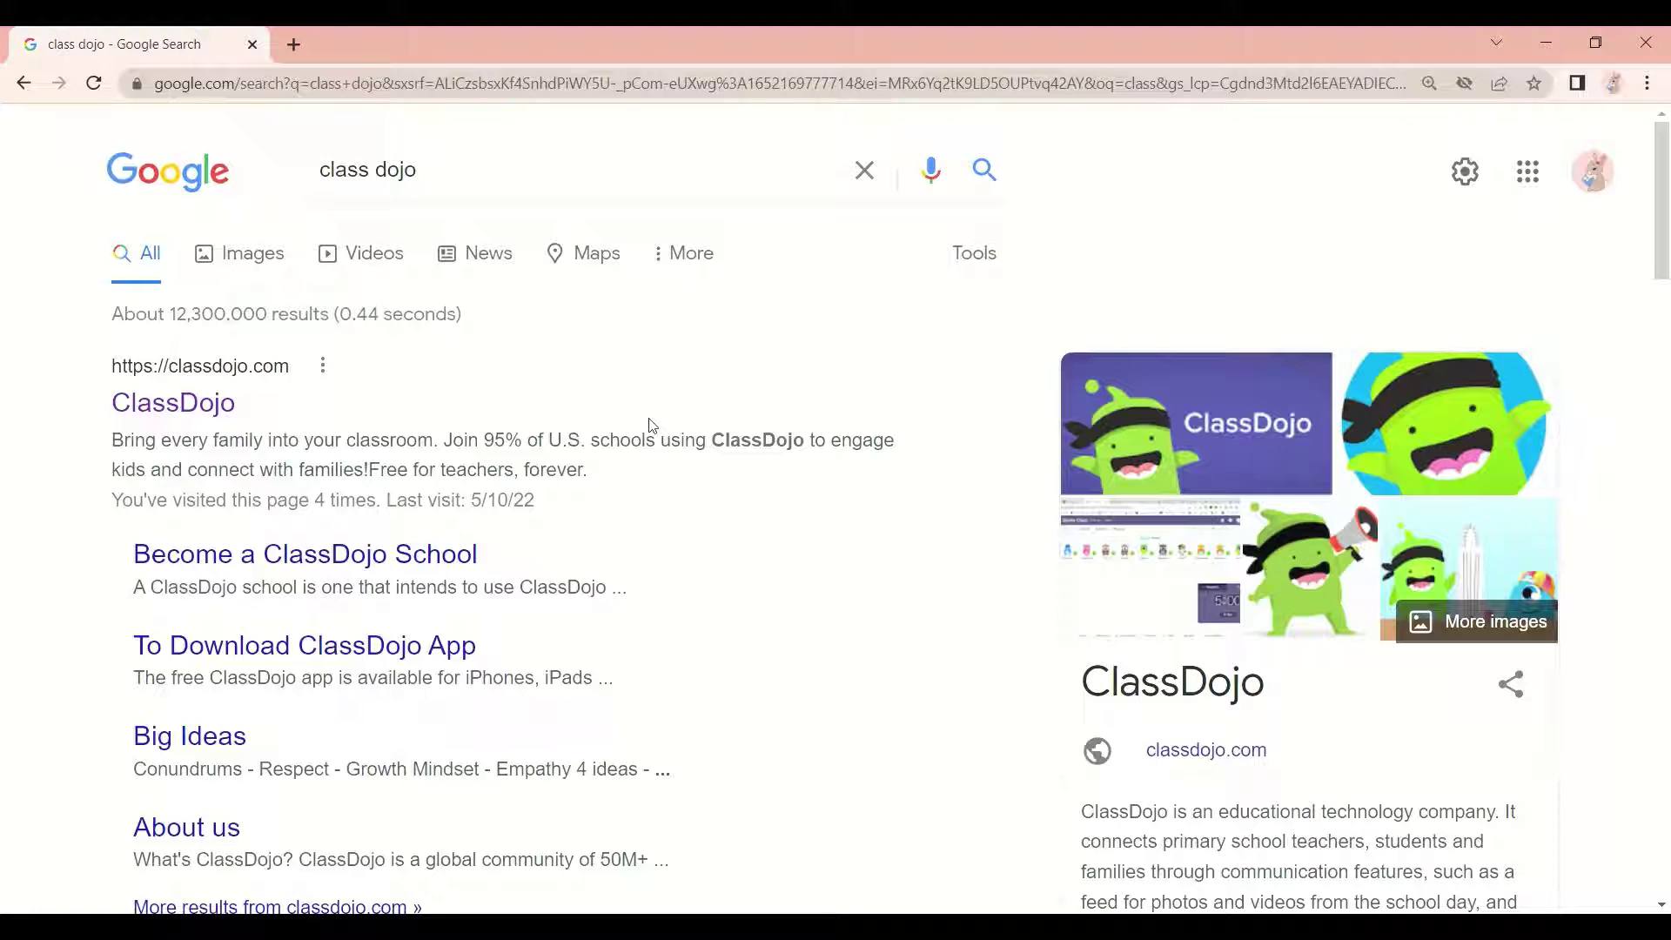
Go to the ClassDojo website and start a sign-up with the Teacher role.
click(171, 404)
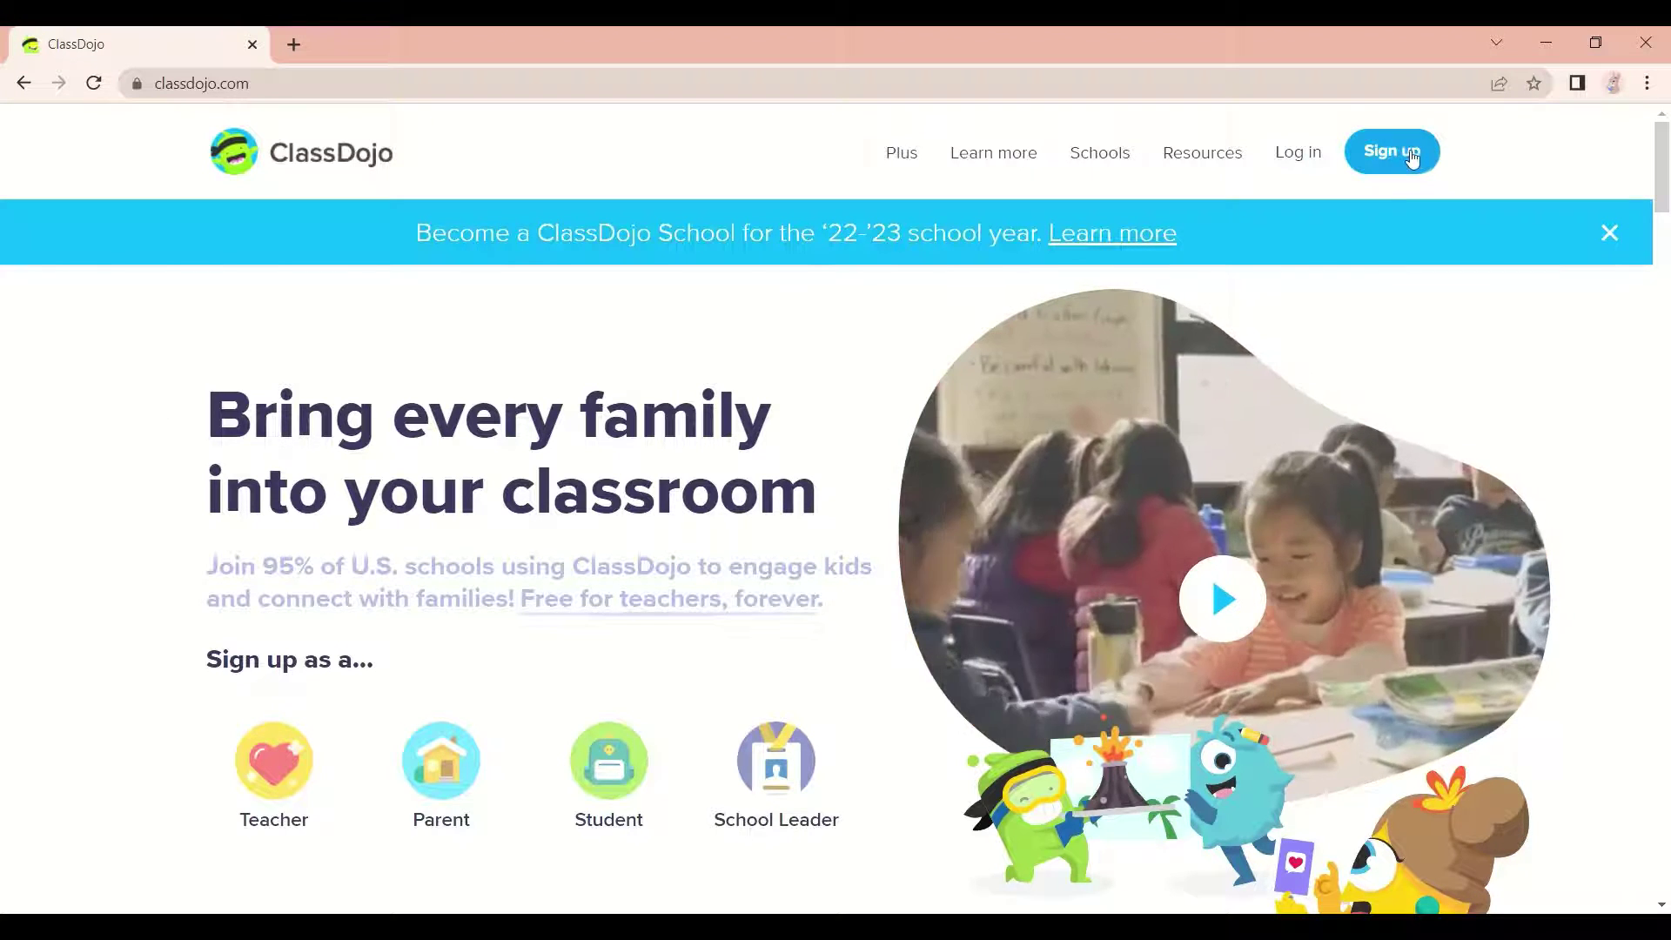
click(1410, 157)
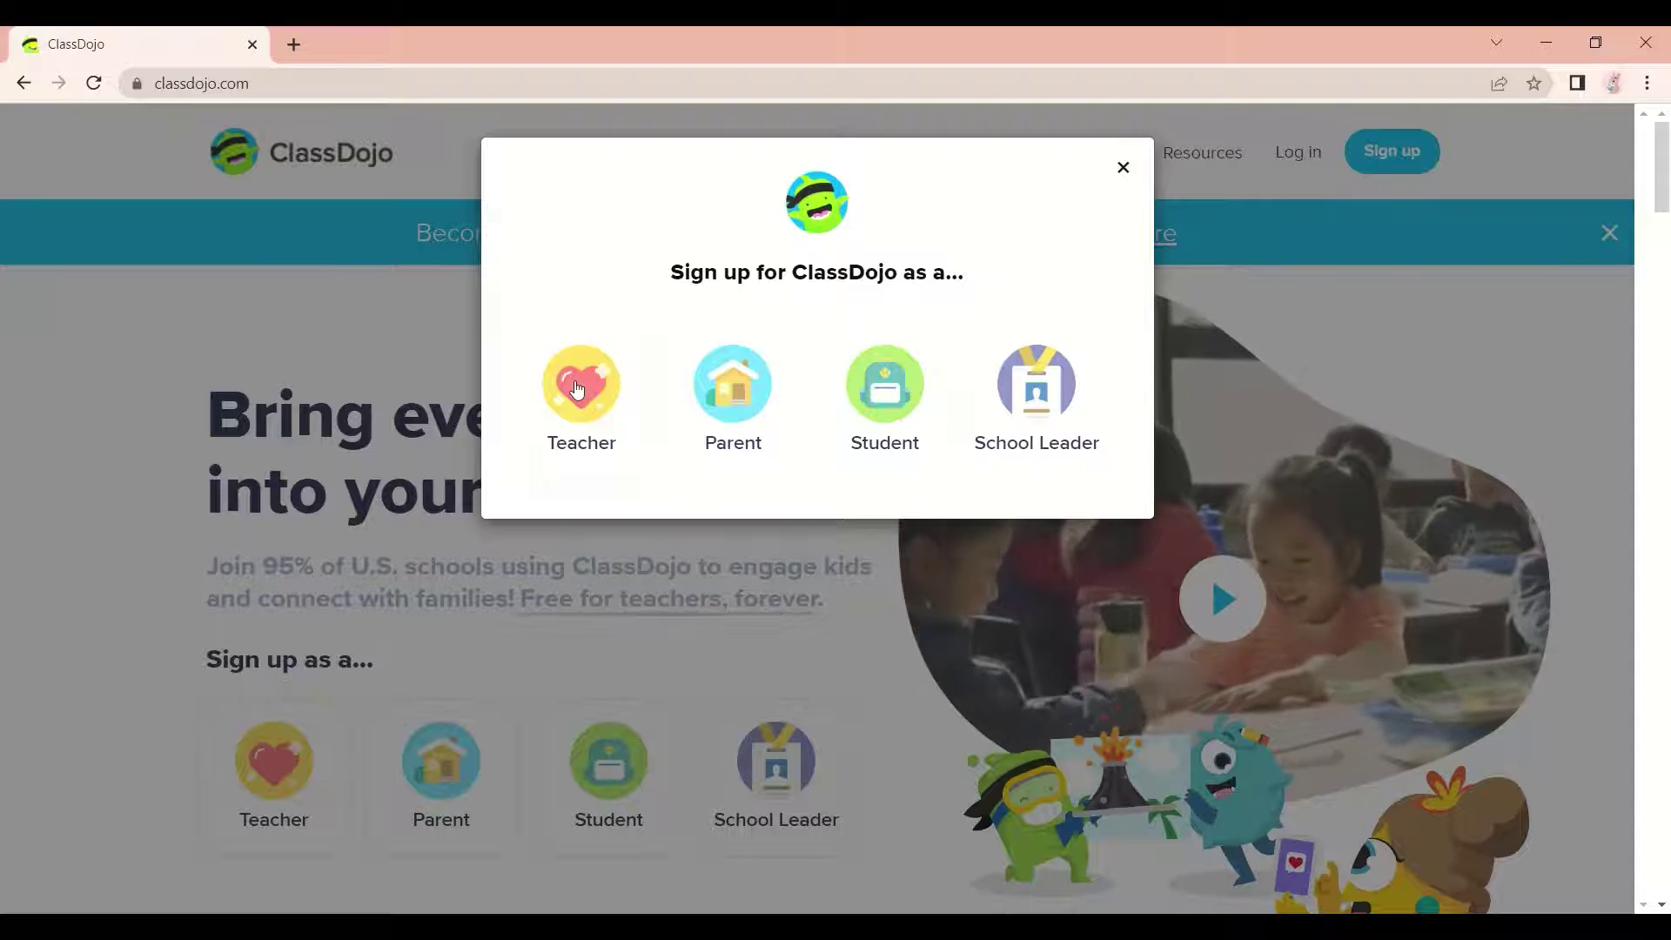
click(577, 389)
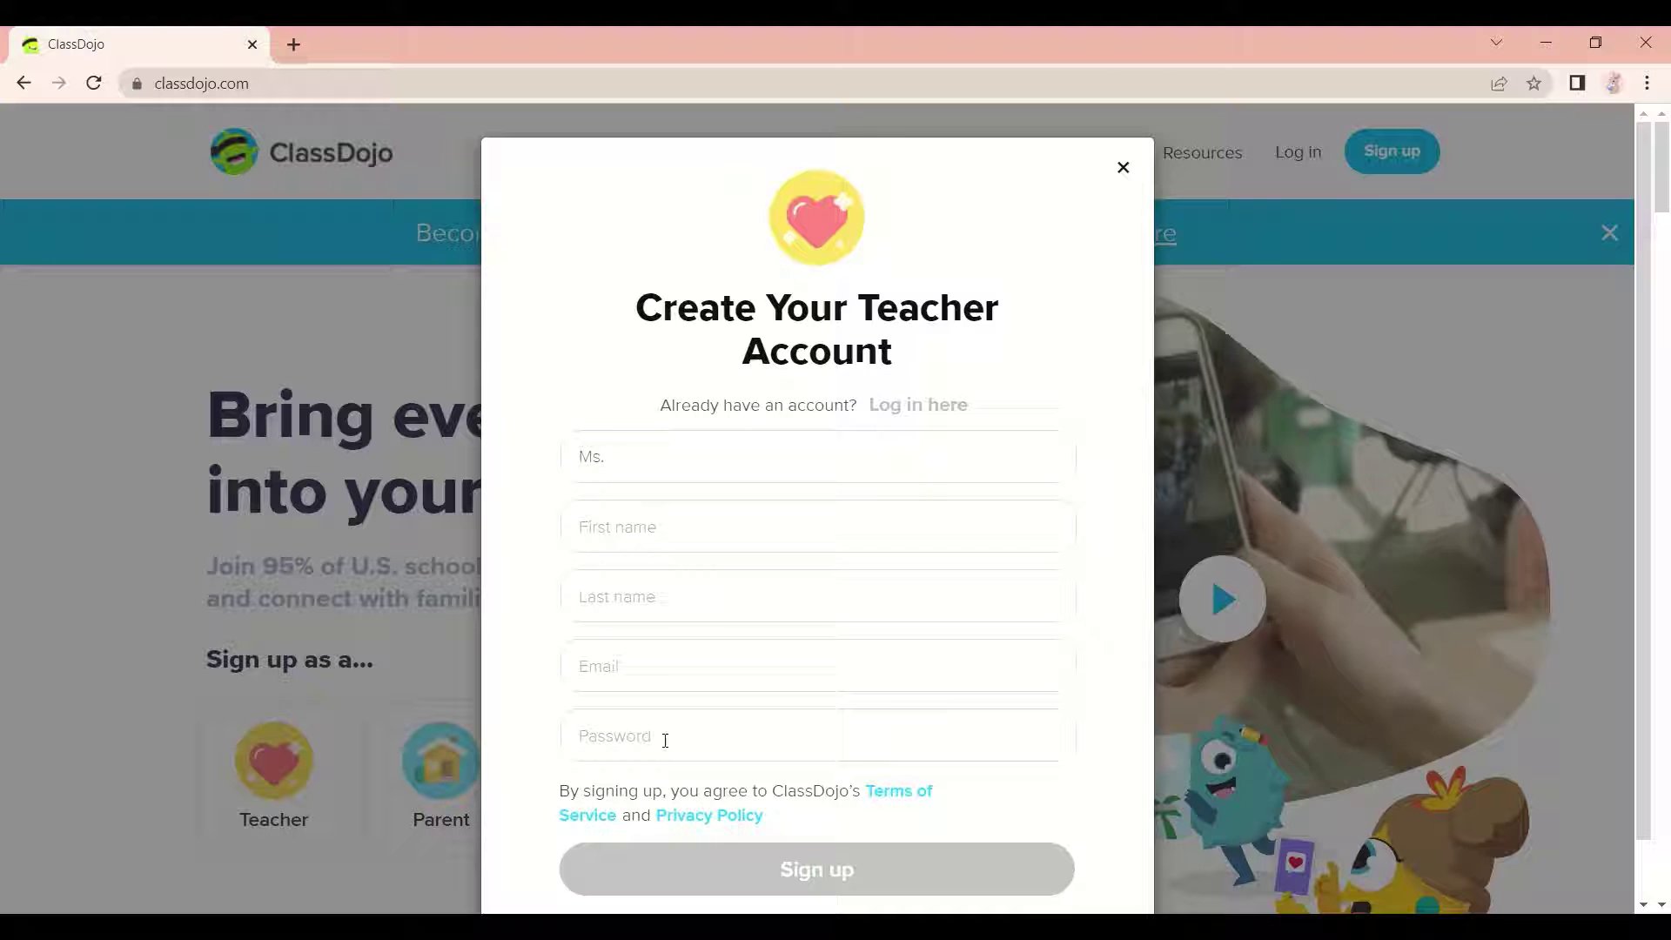
Dismiss the sign-up form and log in as a teacher with your email and password.
click(1121, 168)
click(1308, 153)
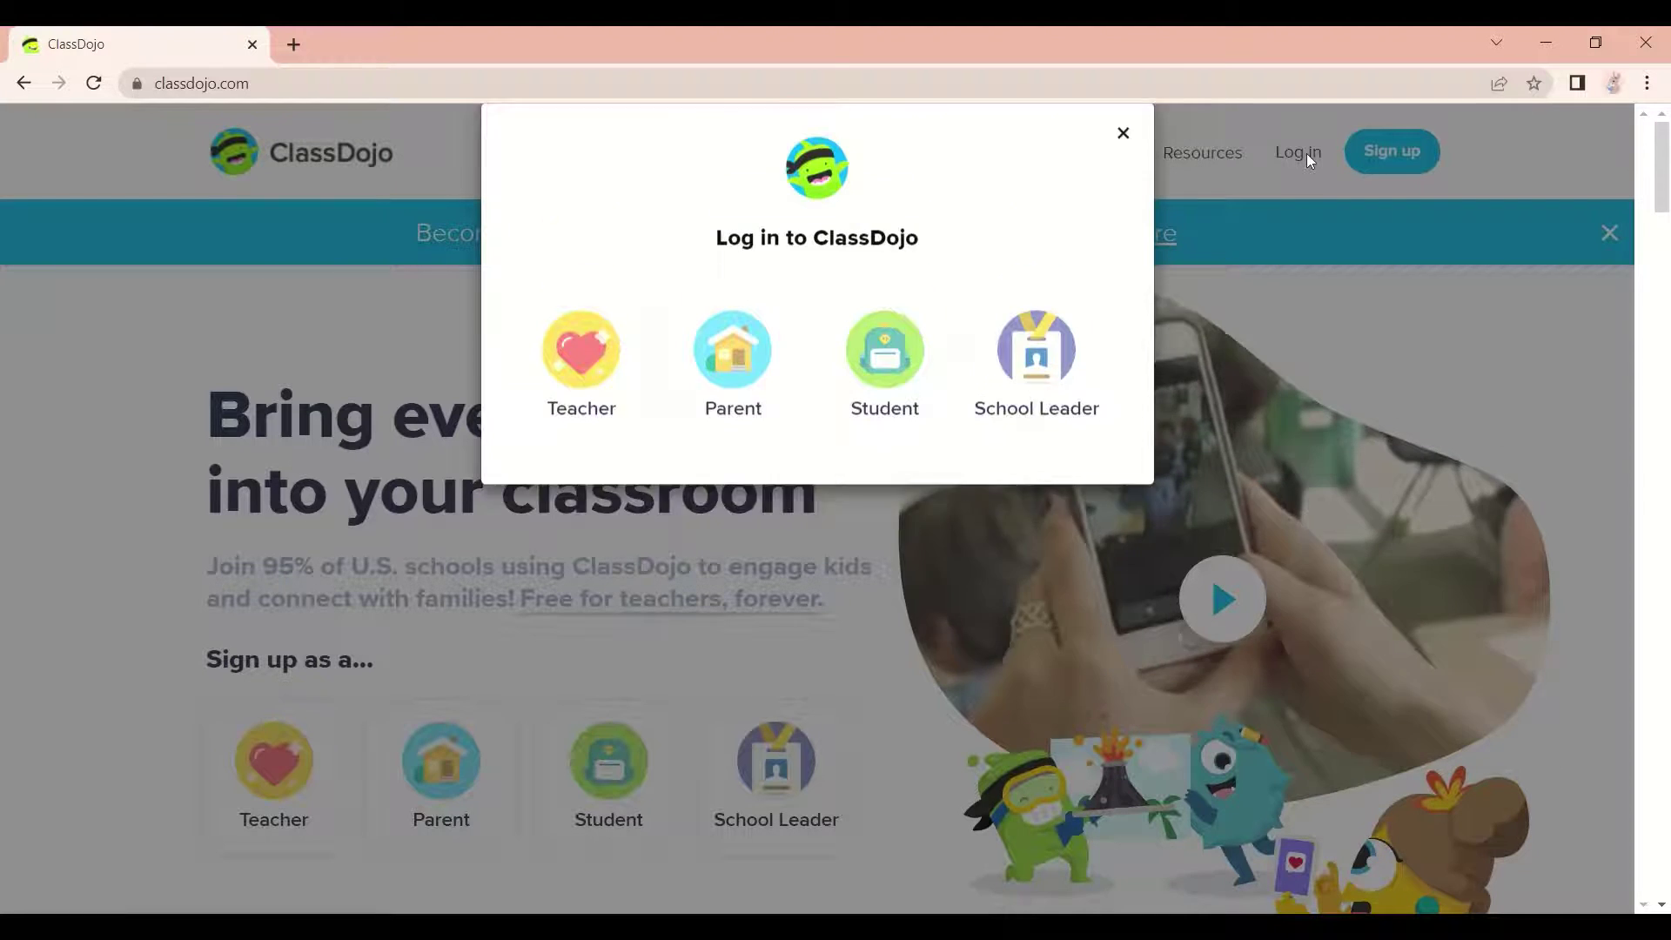
click(605, 359)
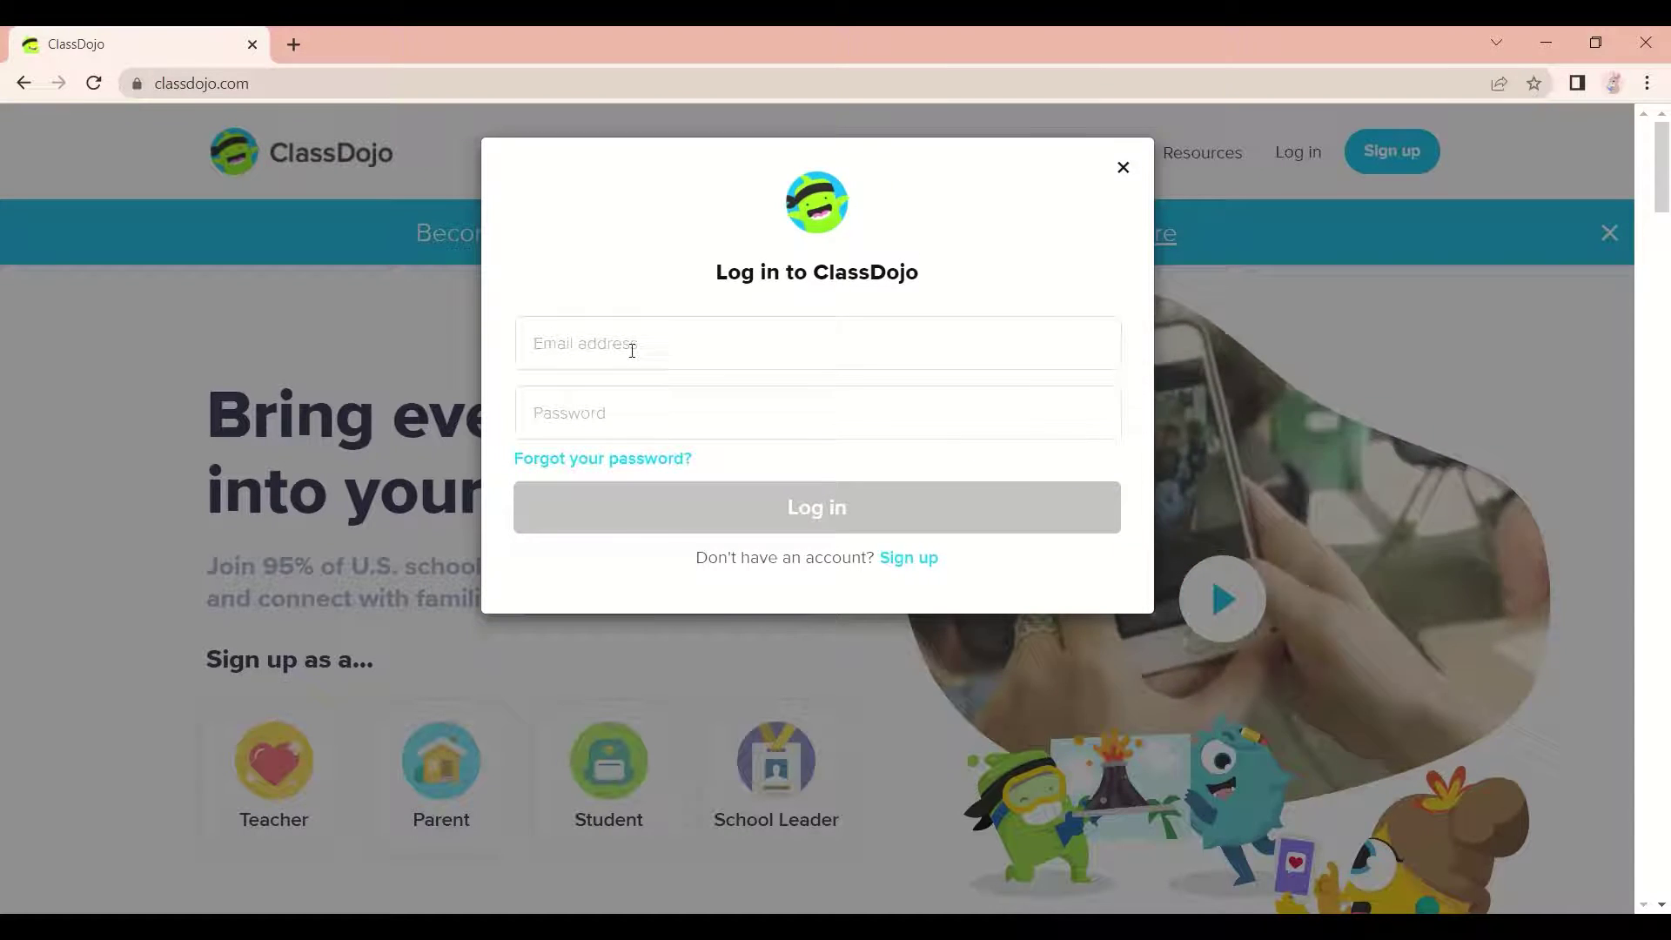
click(632, 350)
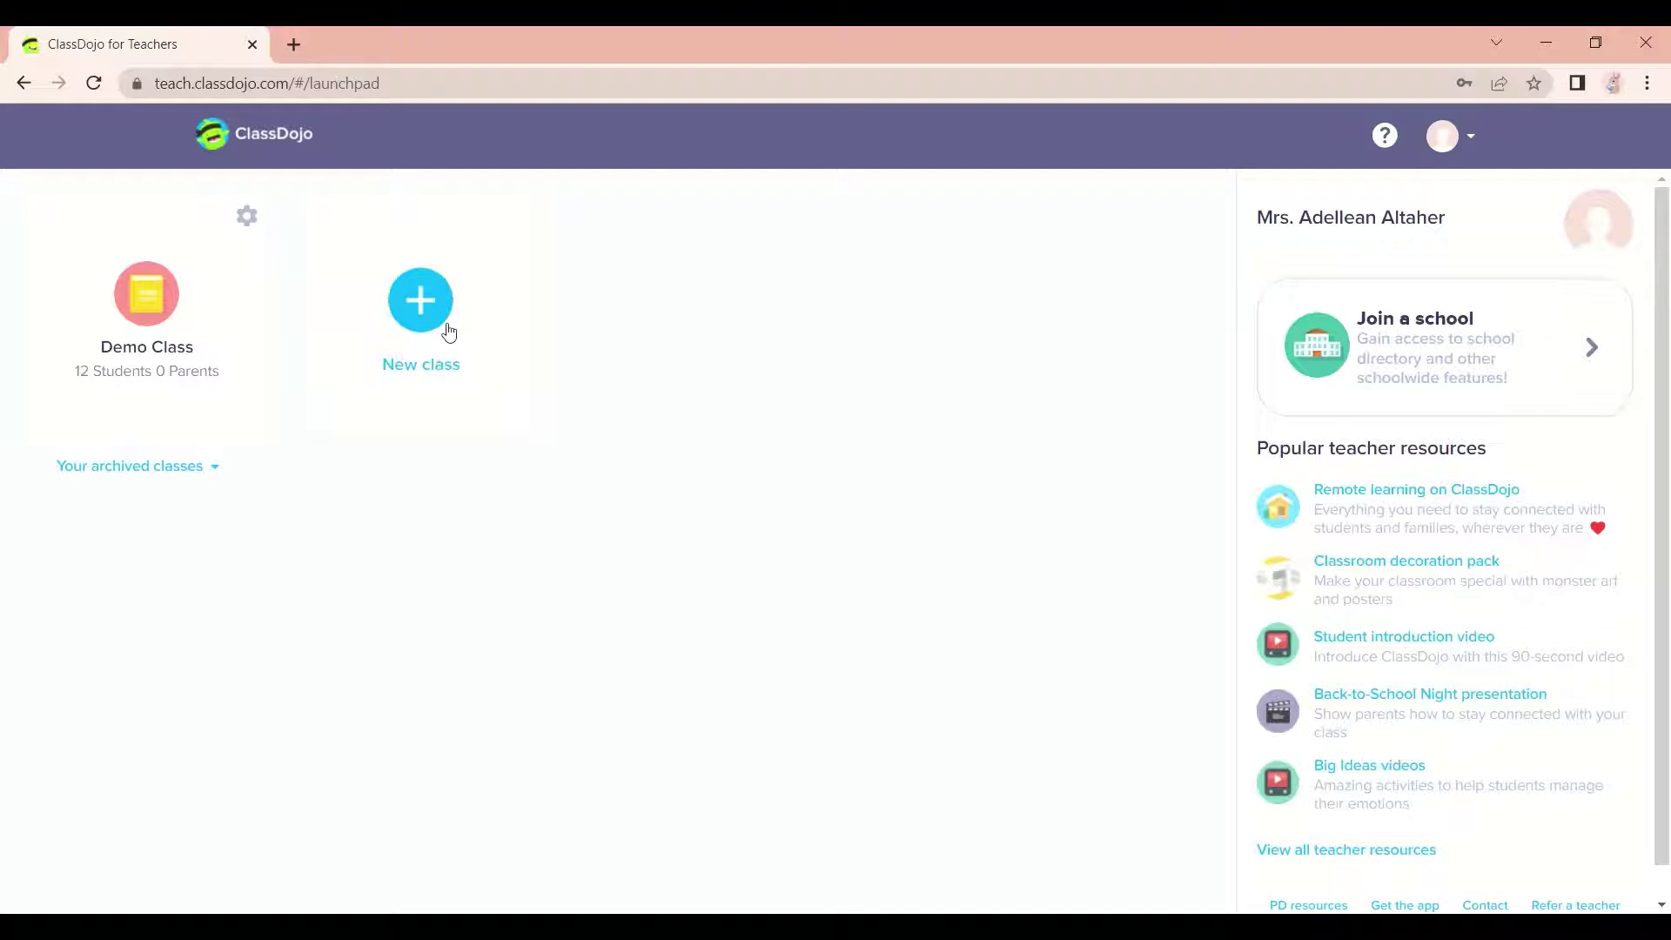
Add a new class called Bunny with its grade set to 2nd Grade.
click(433, 324)
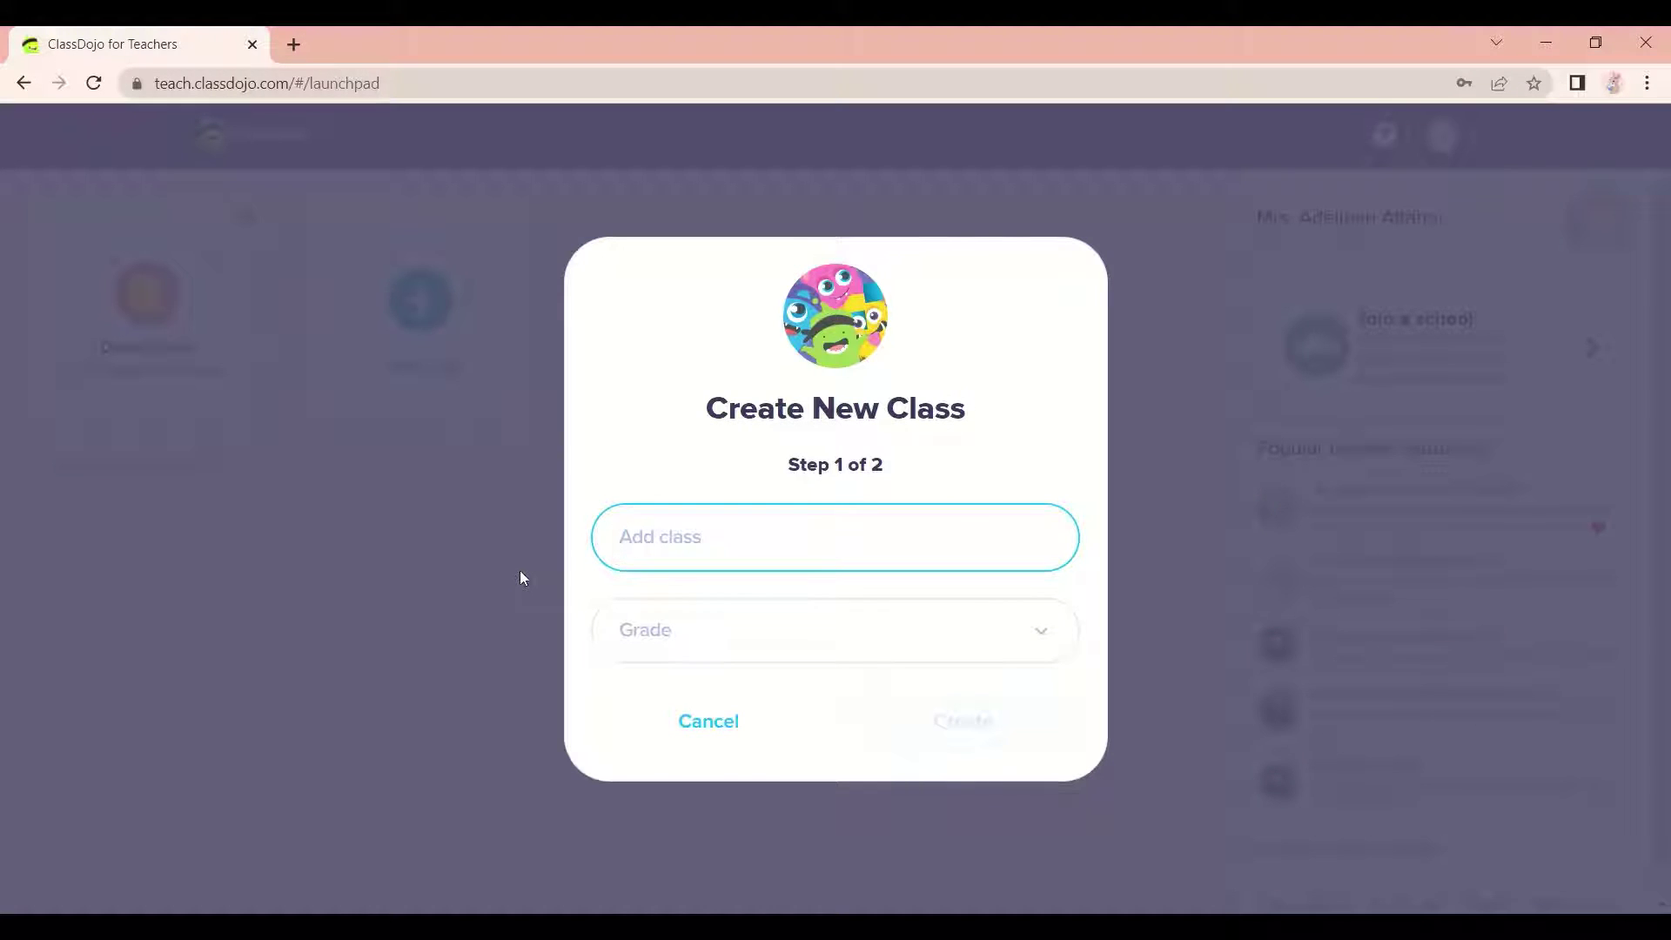
text(Bunny)
click(1037, 639)
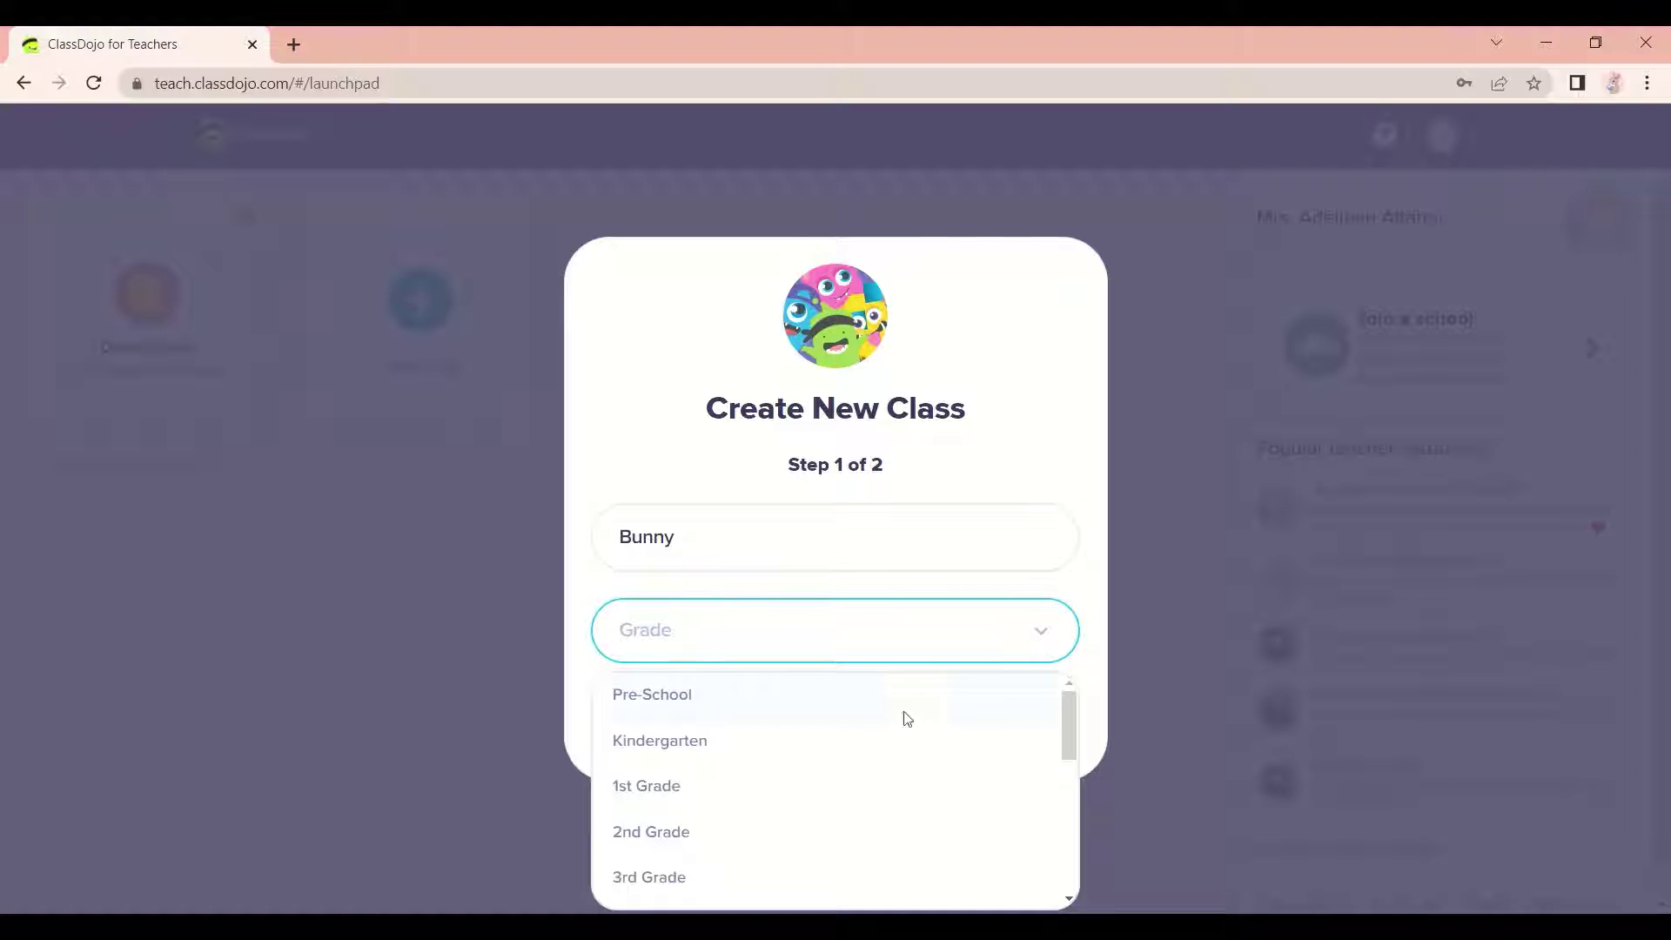
click(754, 833)
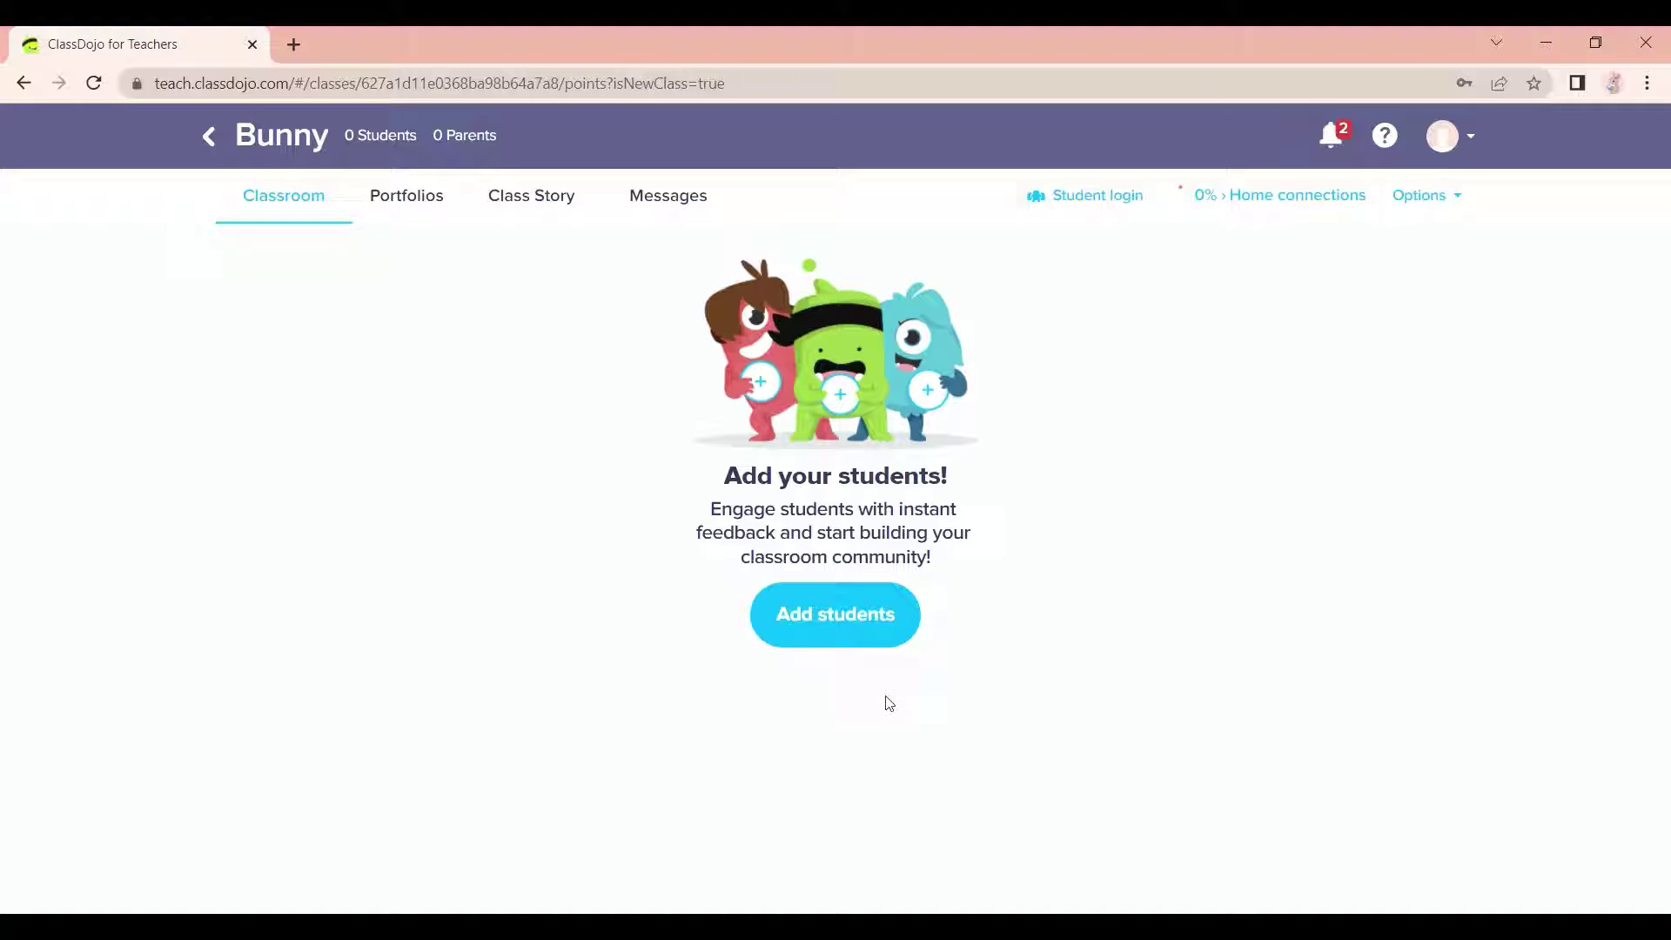
Paste the student name list into Bunny's Add students form and import it.
click(869, 620)
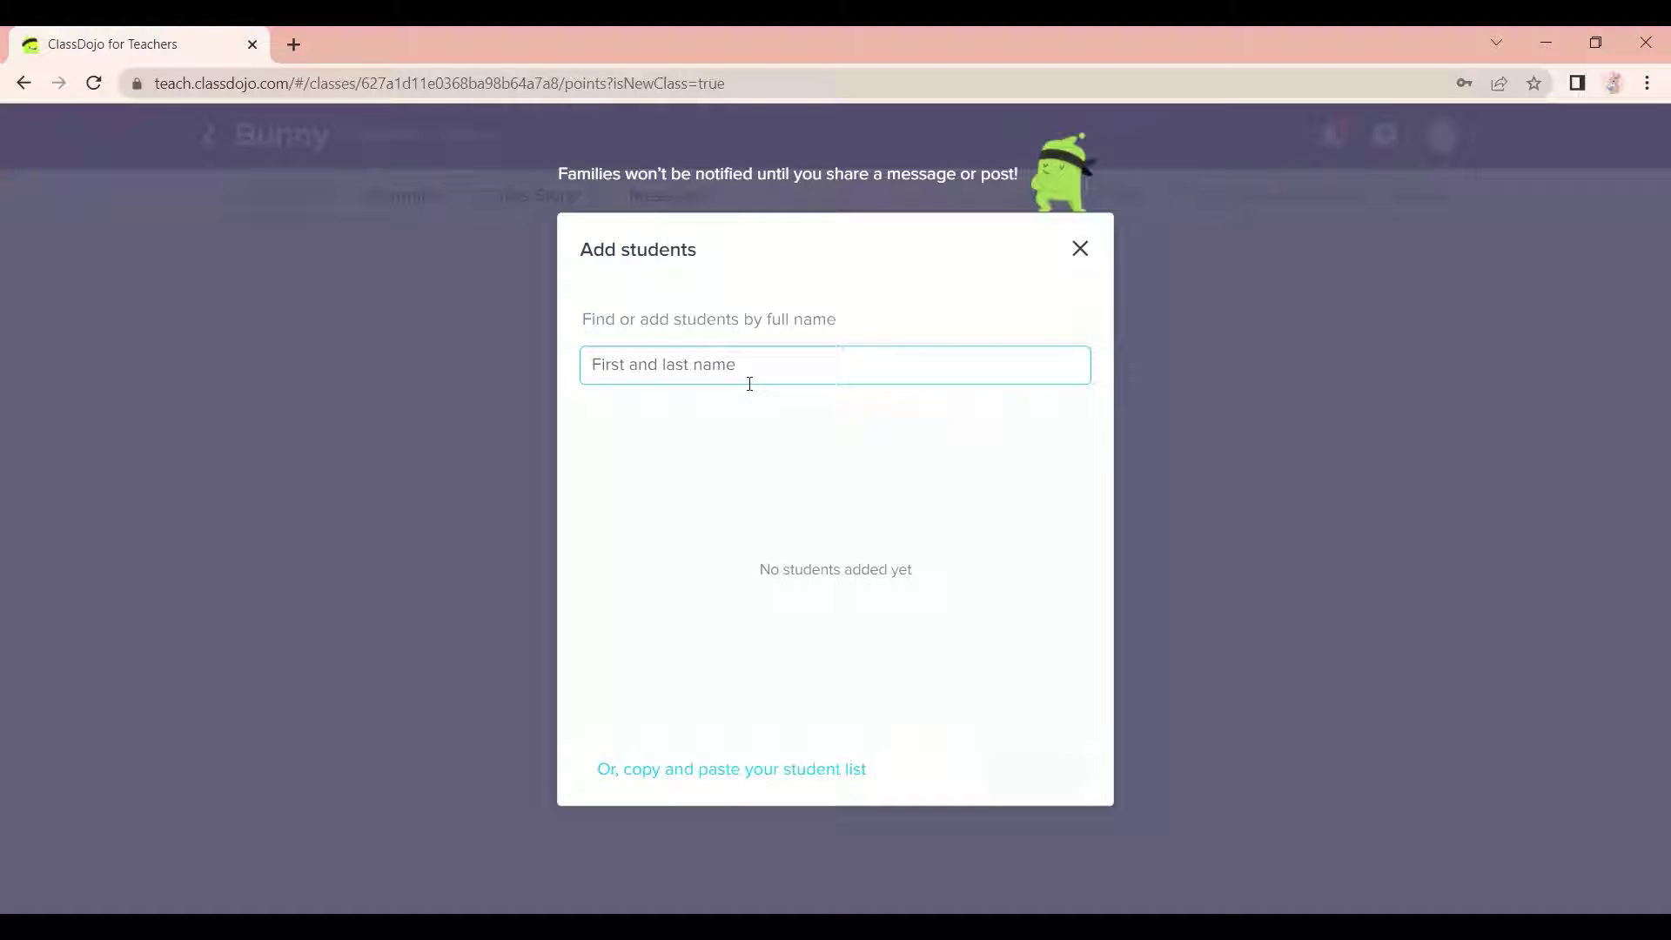
click(659, 769)
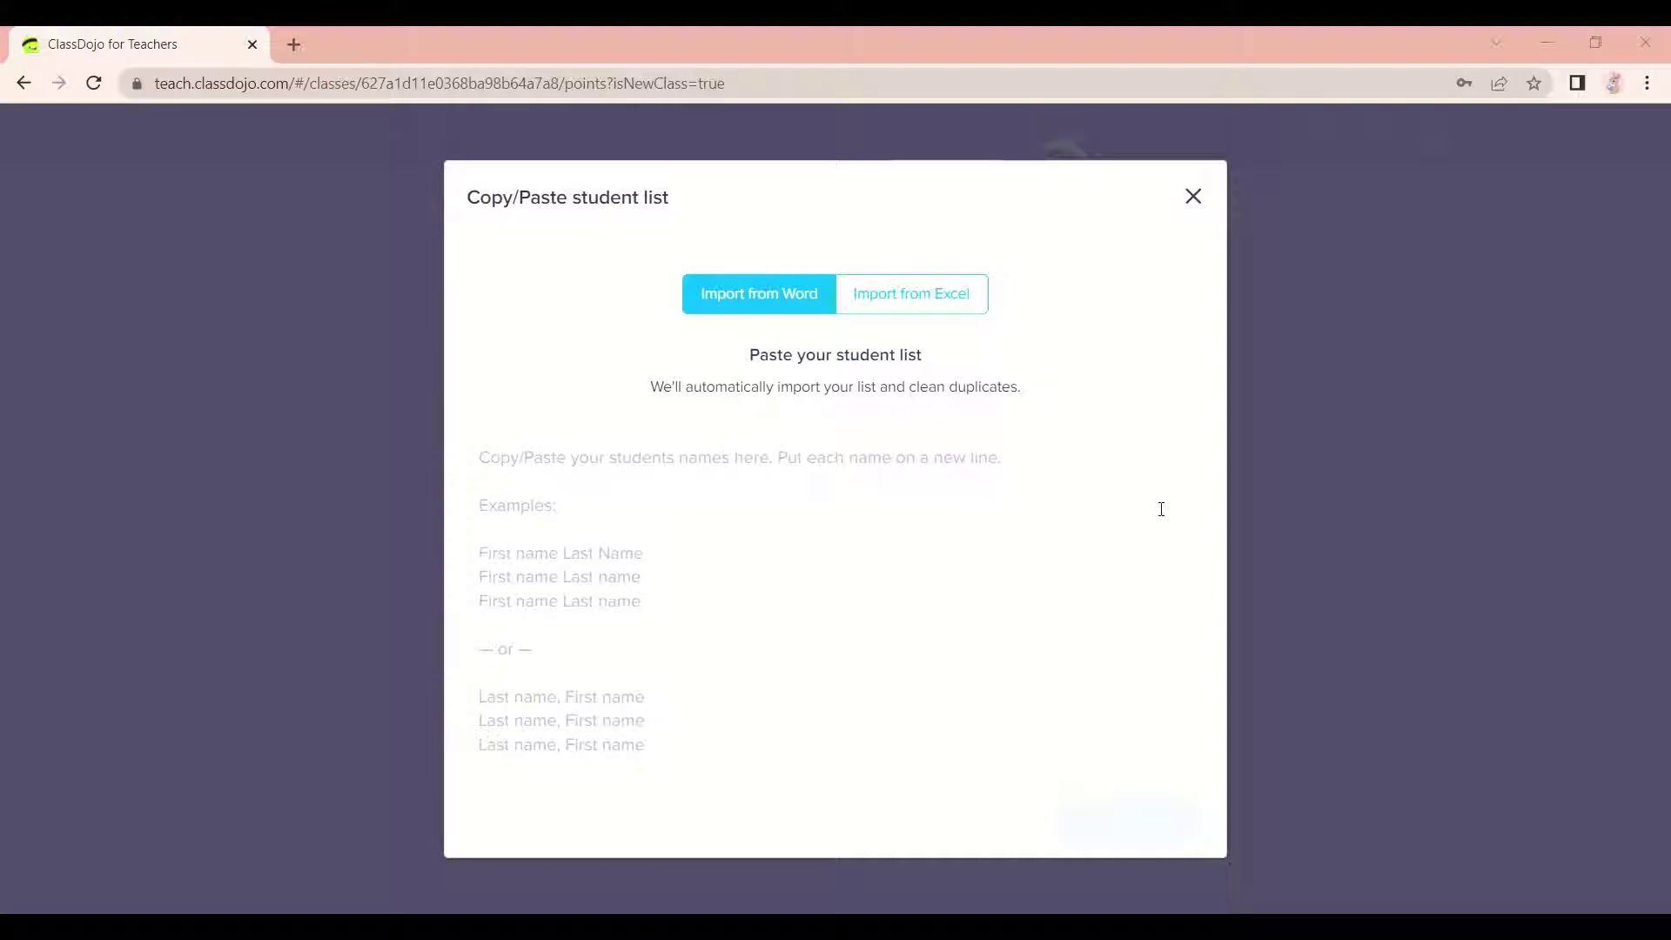
click(740, 583)
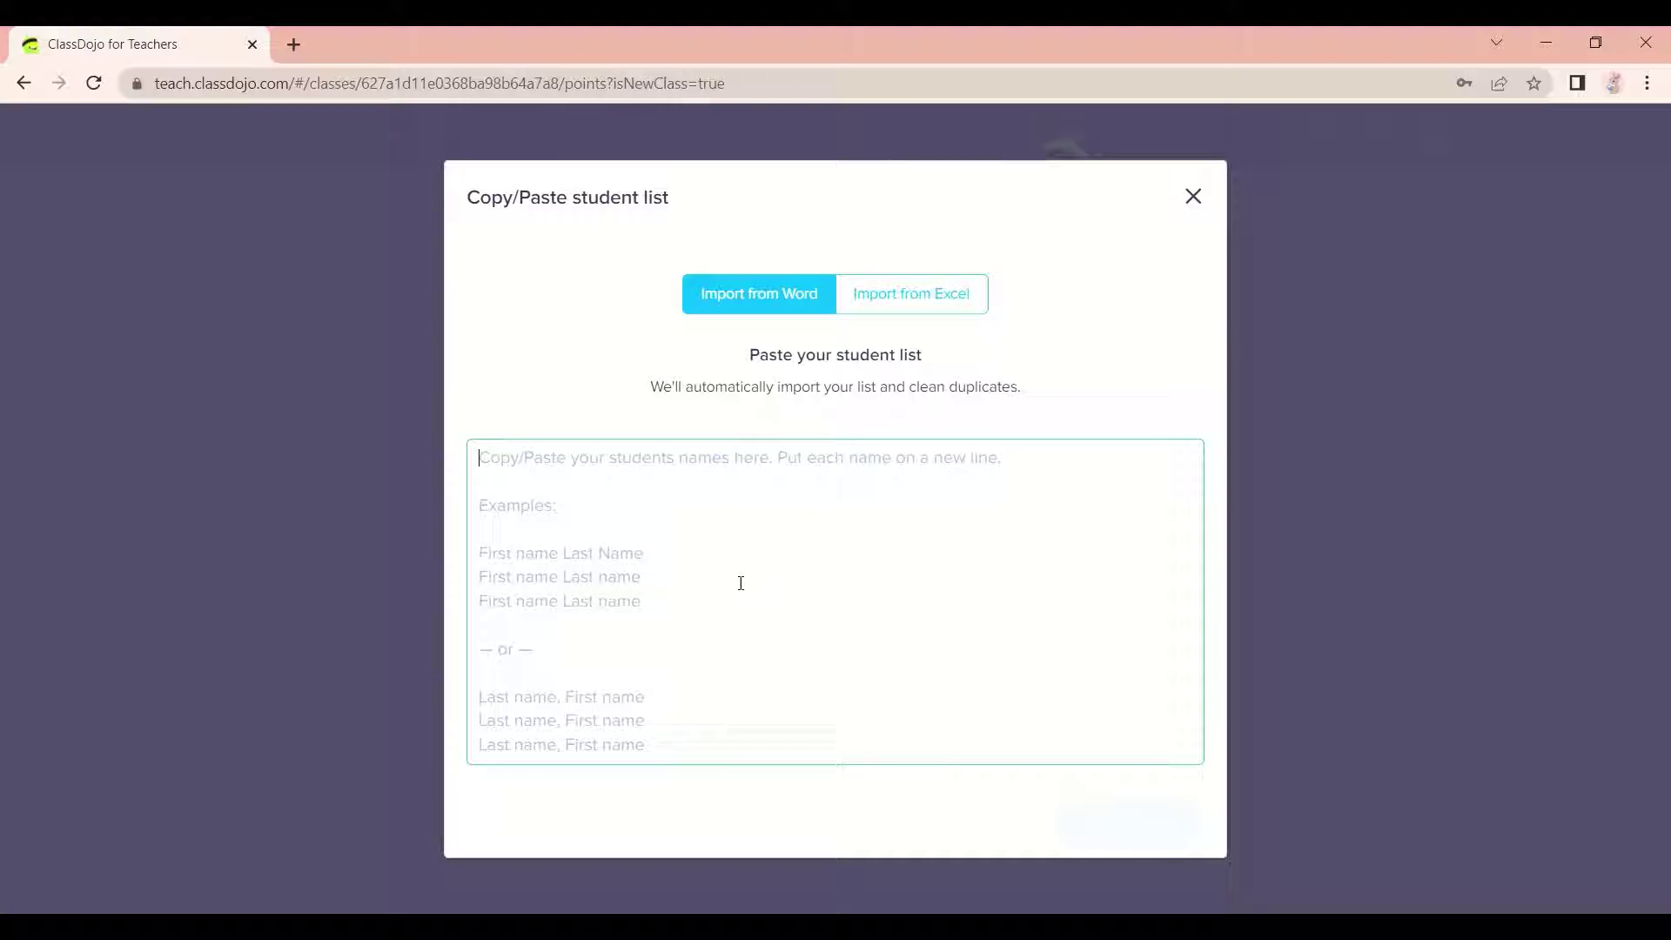
key(ctrl+v)
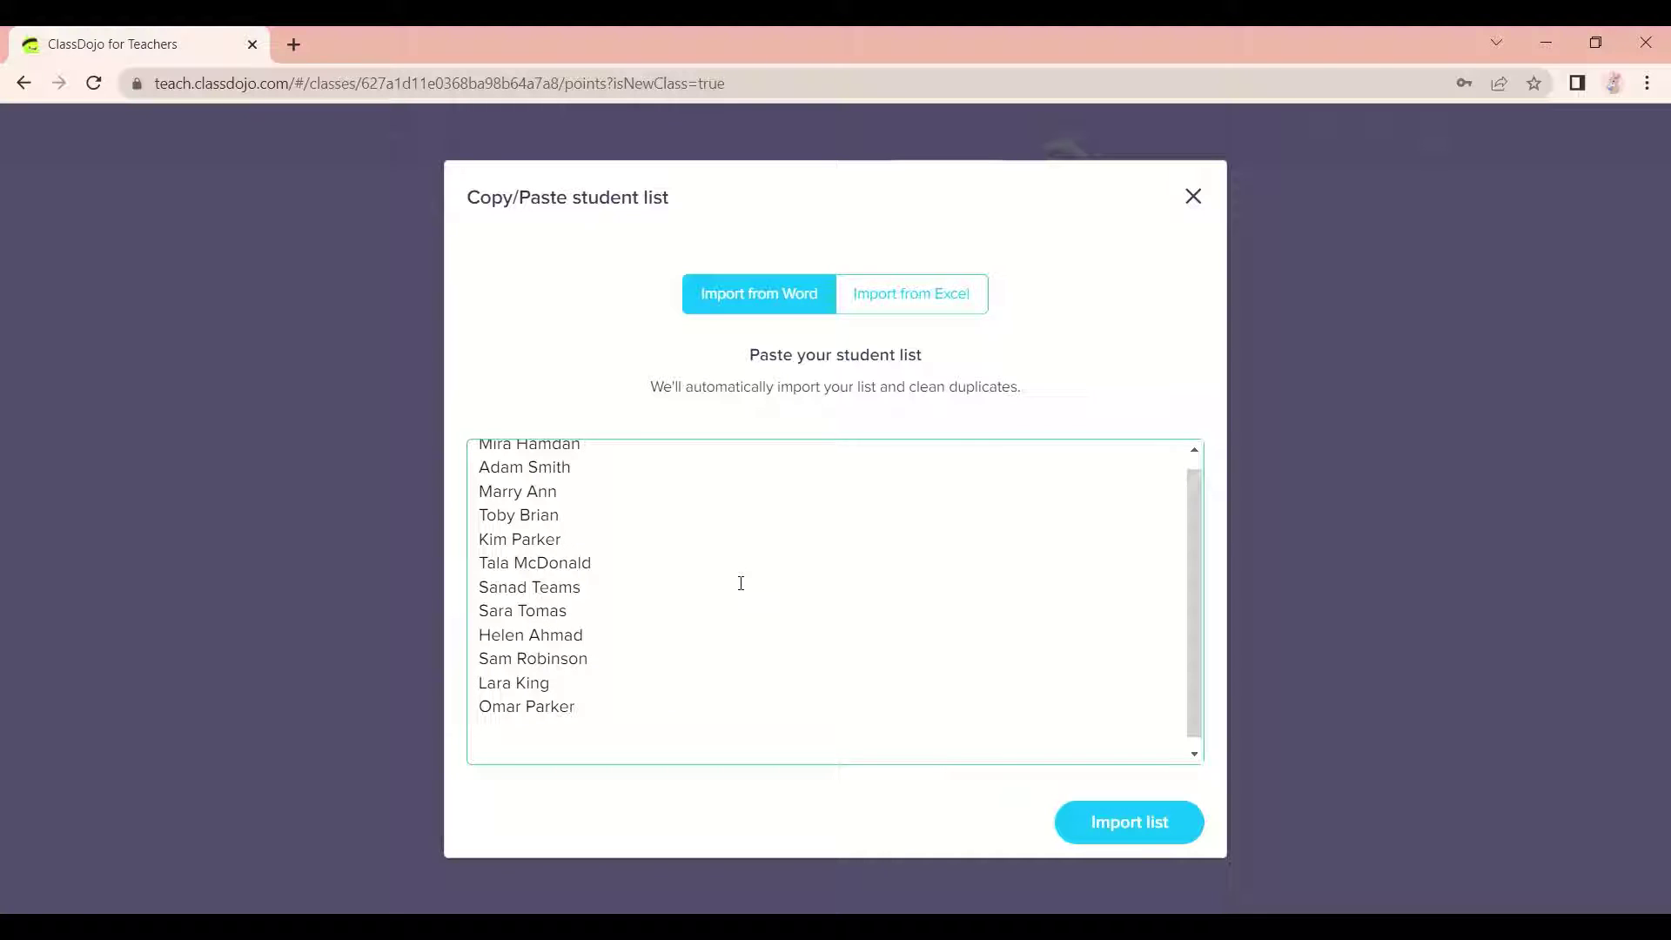
click(1103, 824)
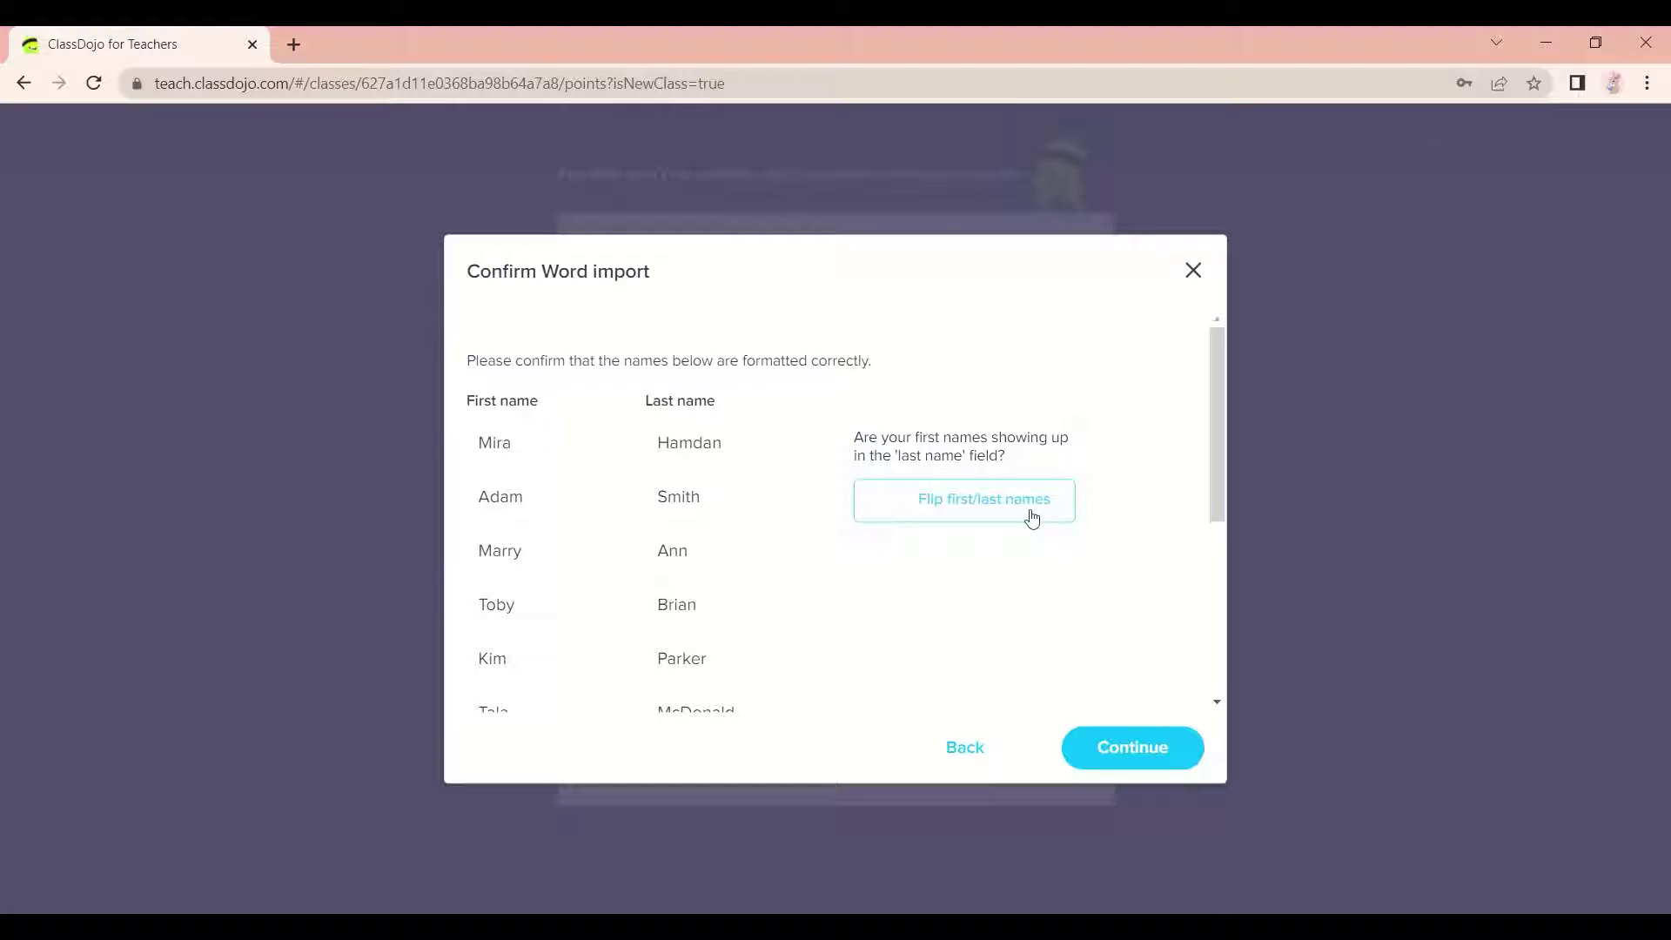
Accept the name format, save all 12 students to Bunny, and request family invites.
click(1161, 746)
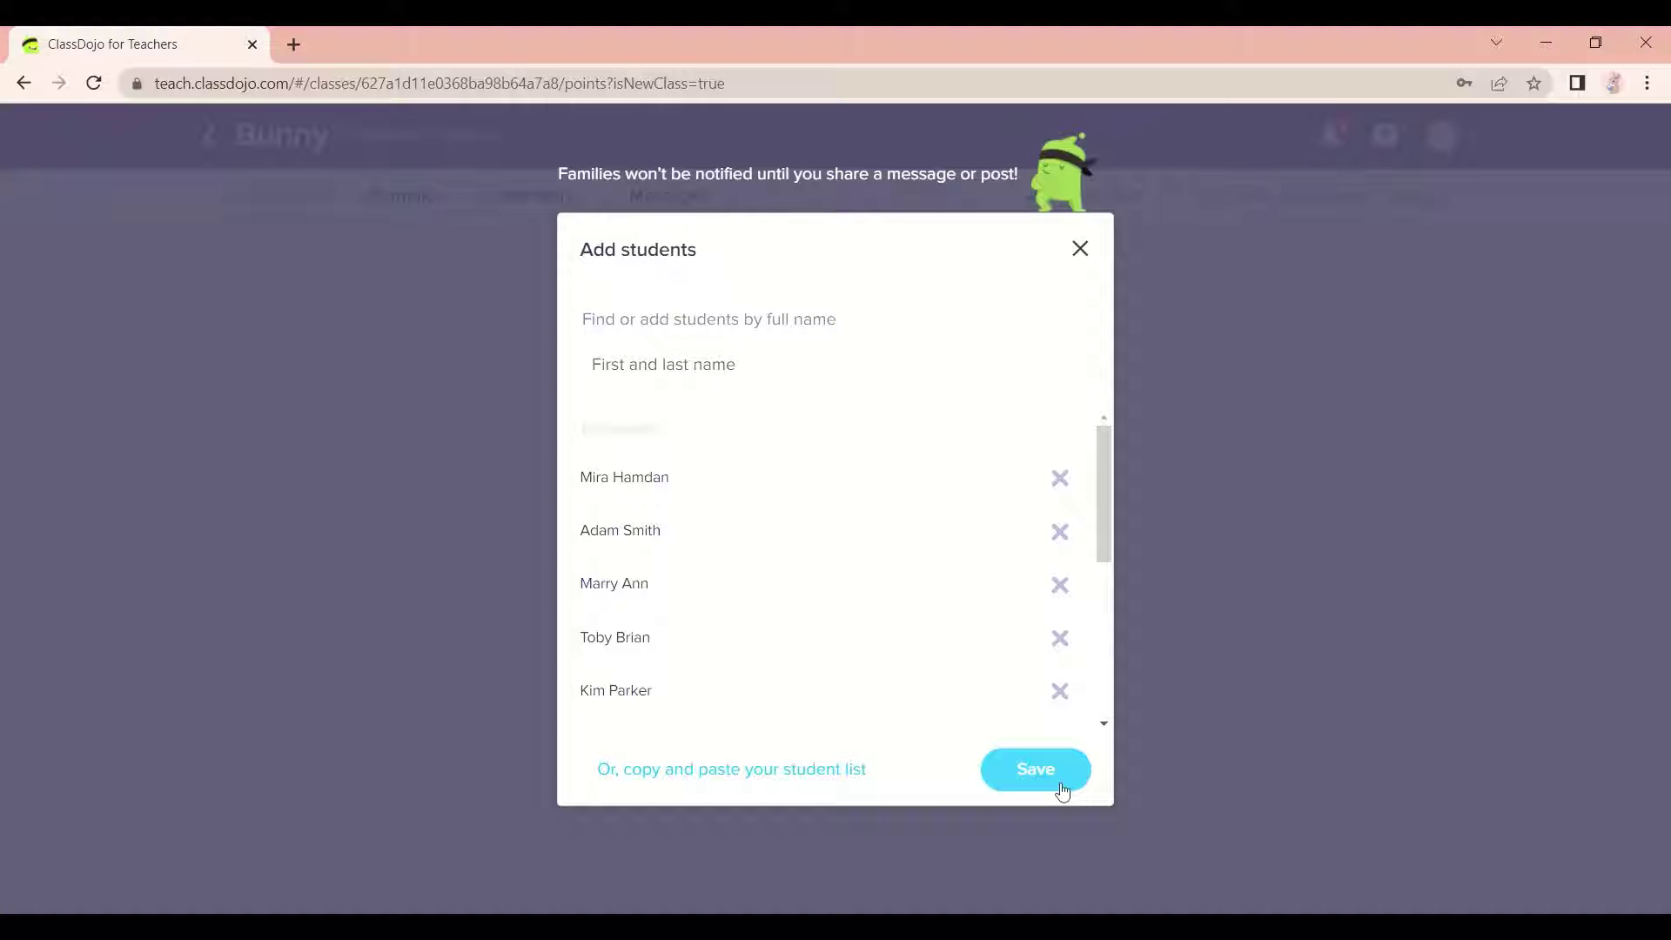
click(1062, 787)
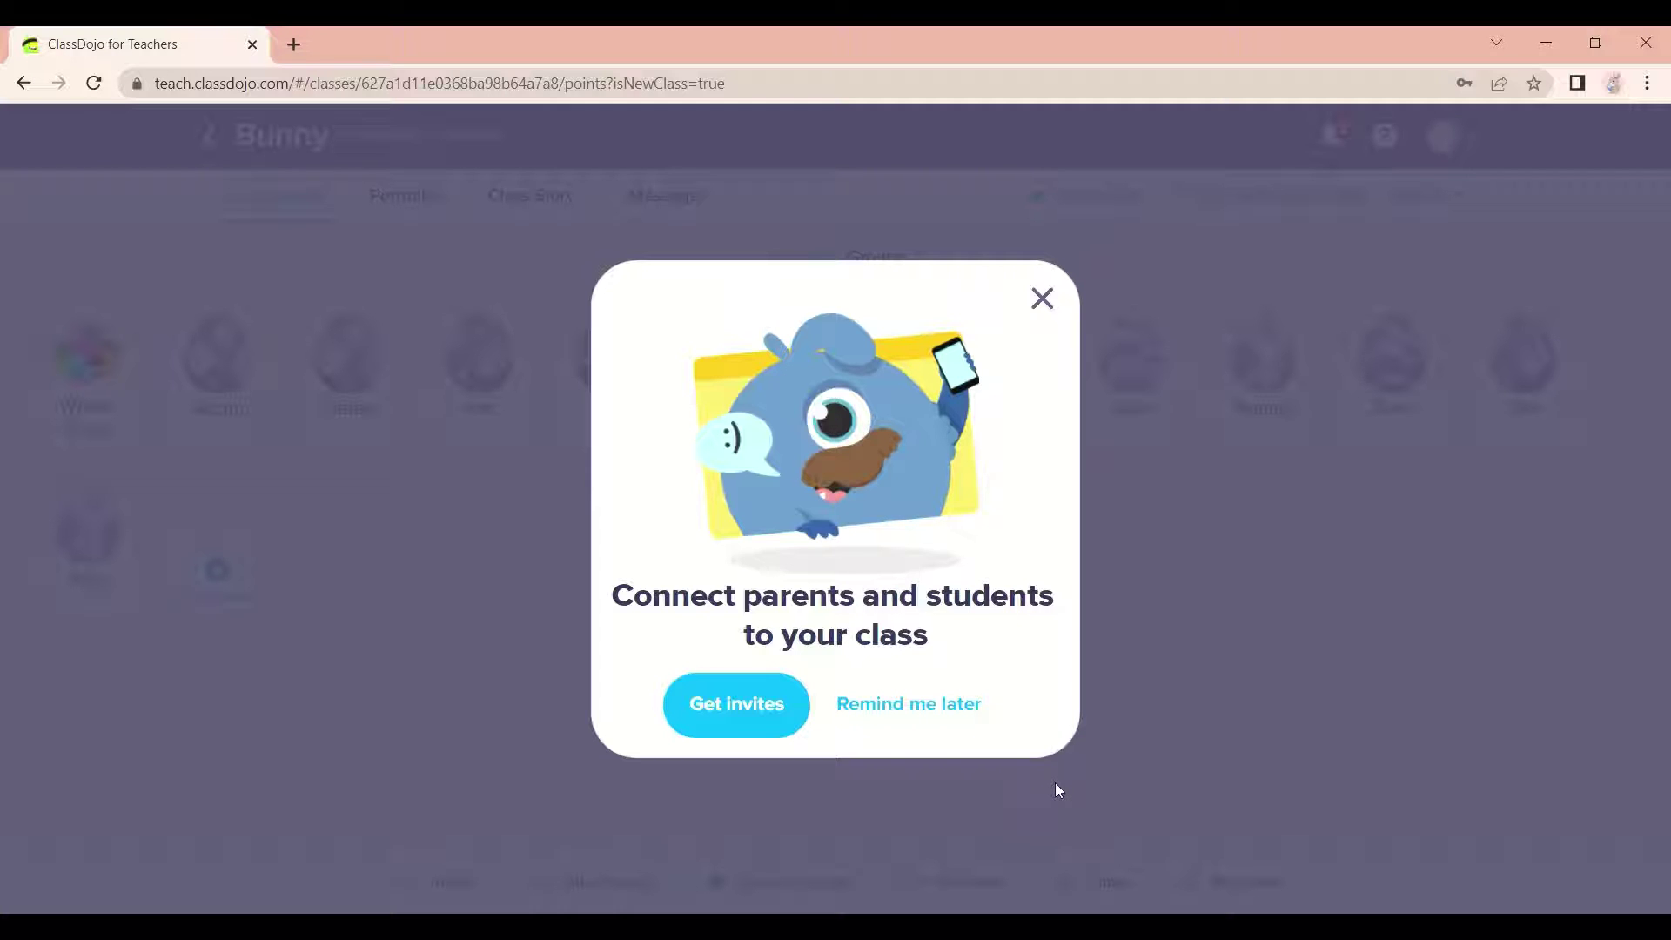
click(731, 704)
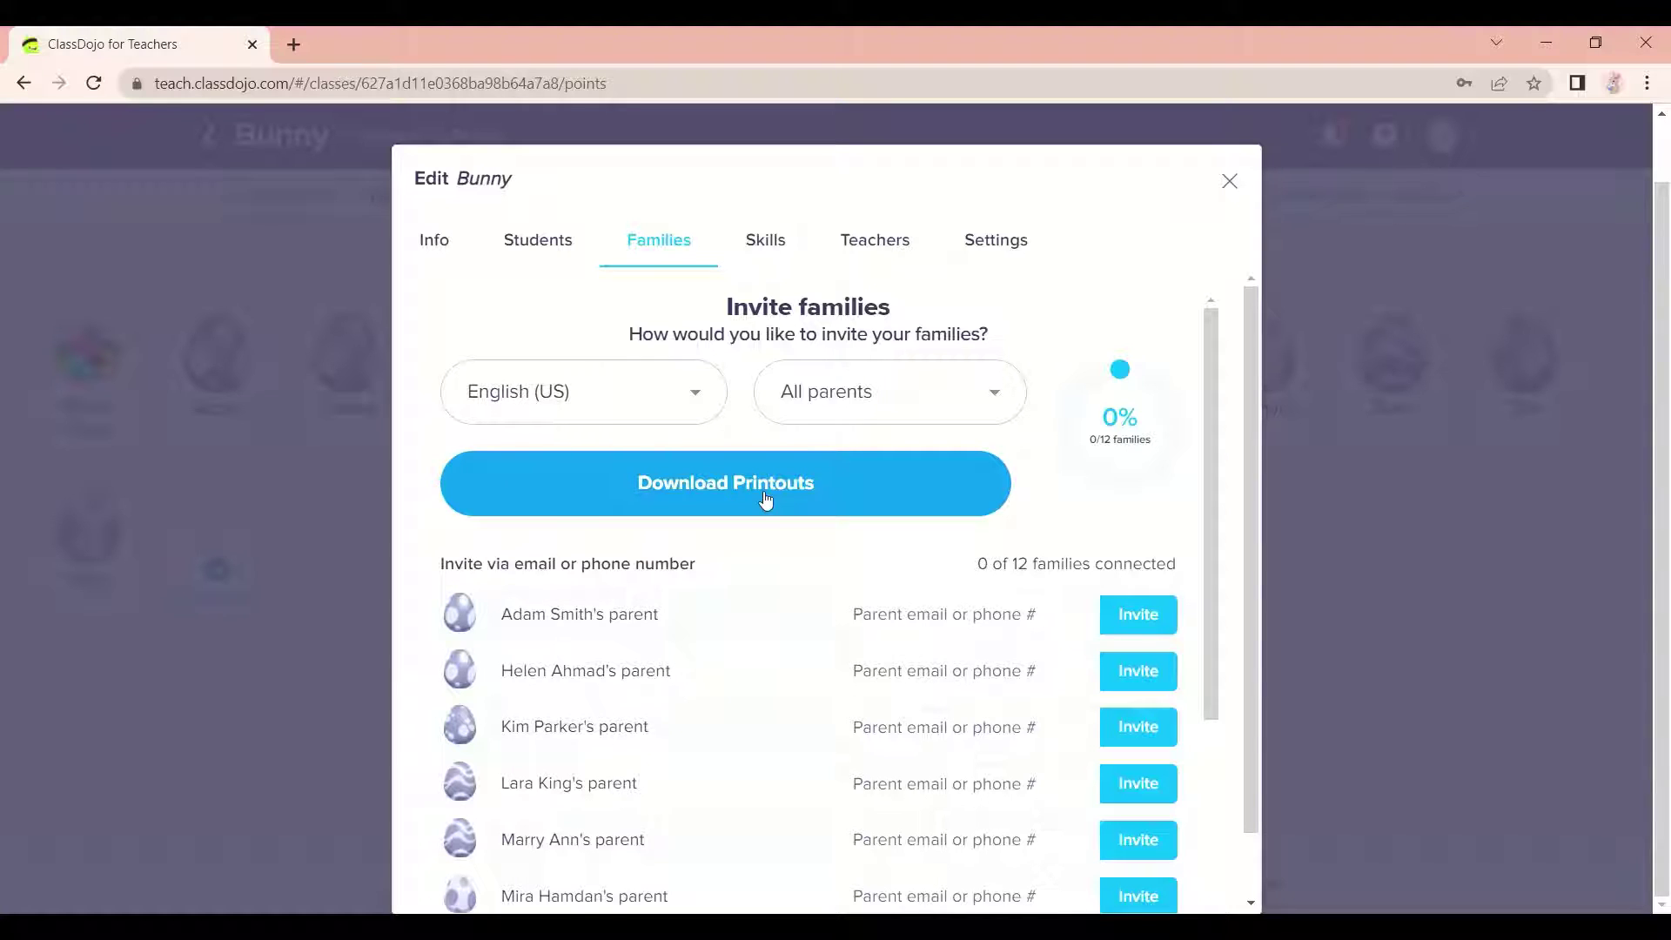
Try Arabic and French, then download the invitation printouts in English (US).
click(695, 390)
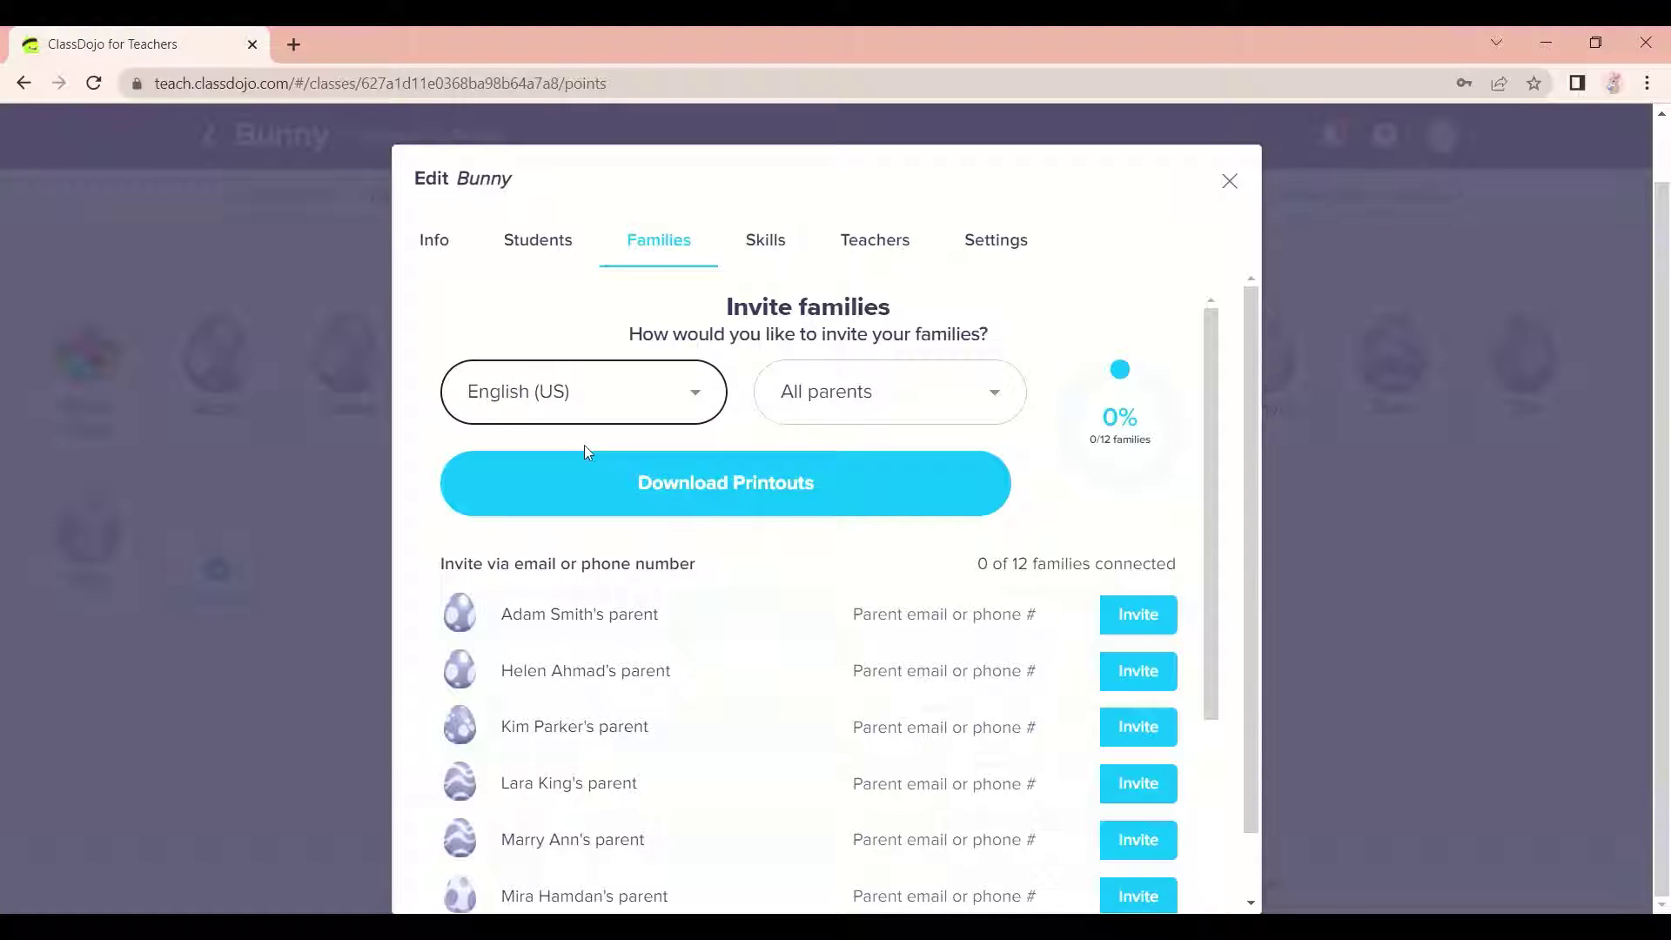
key(a)
key(f)
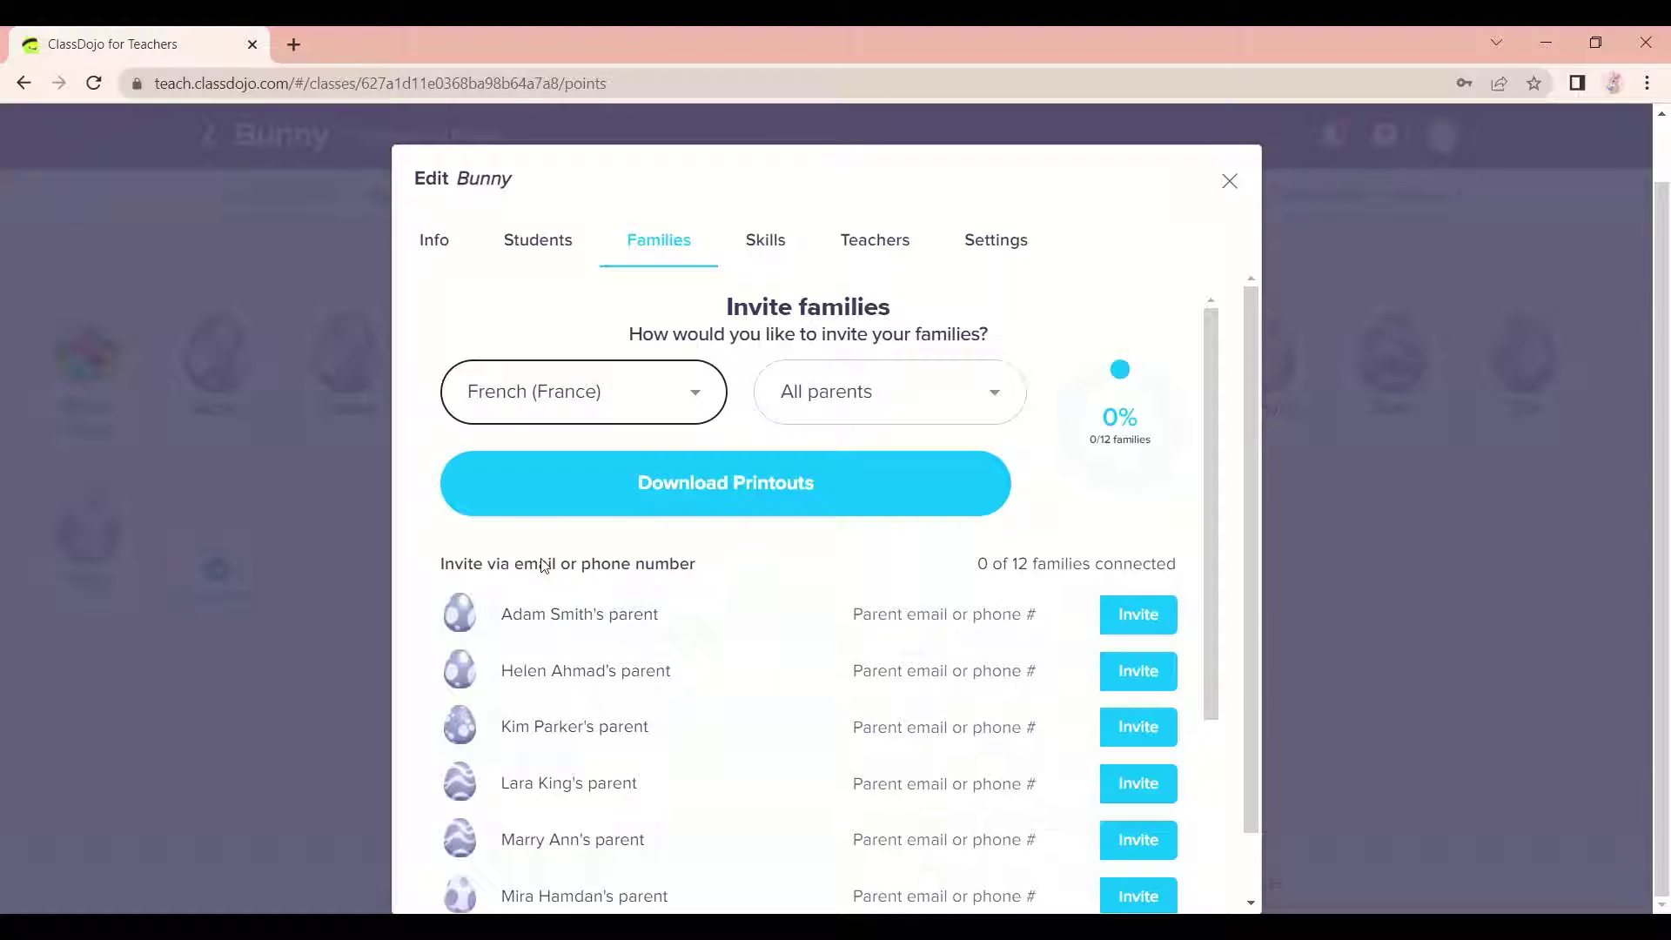
key(e)
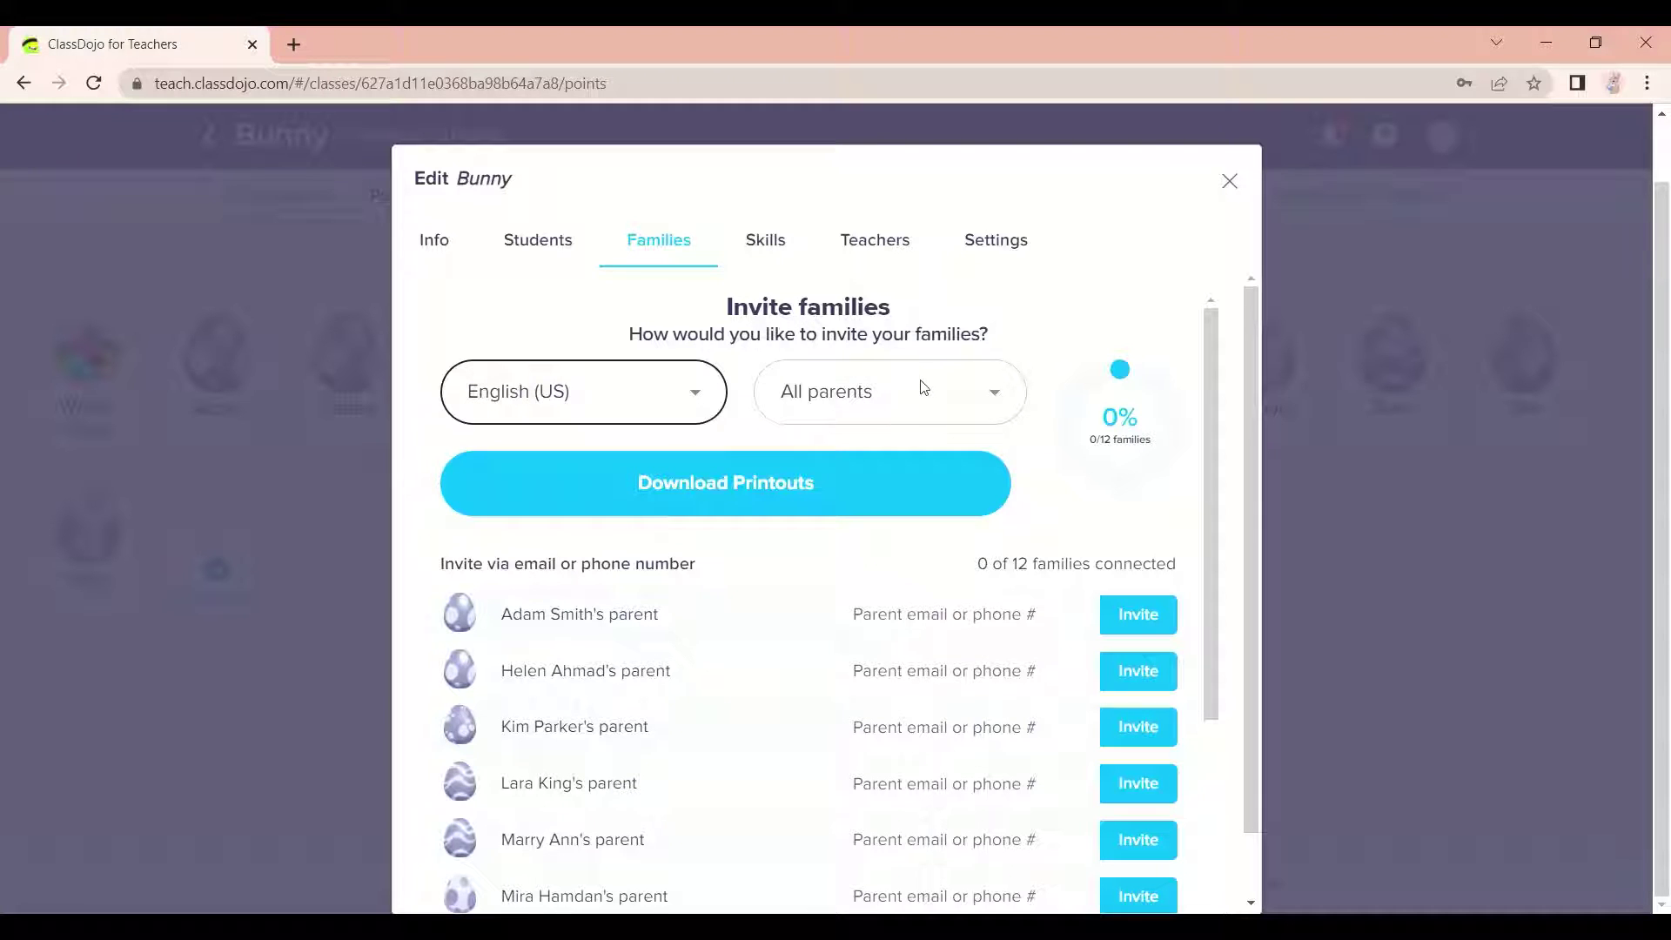
click(789, 494)
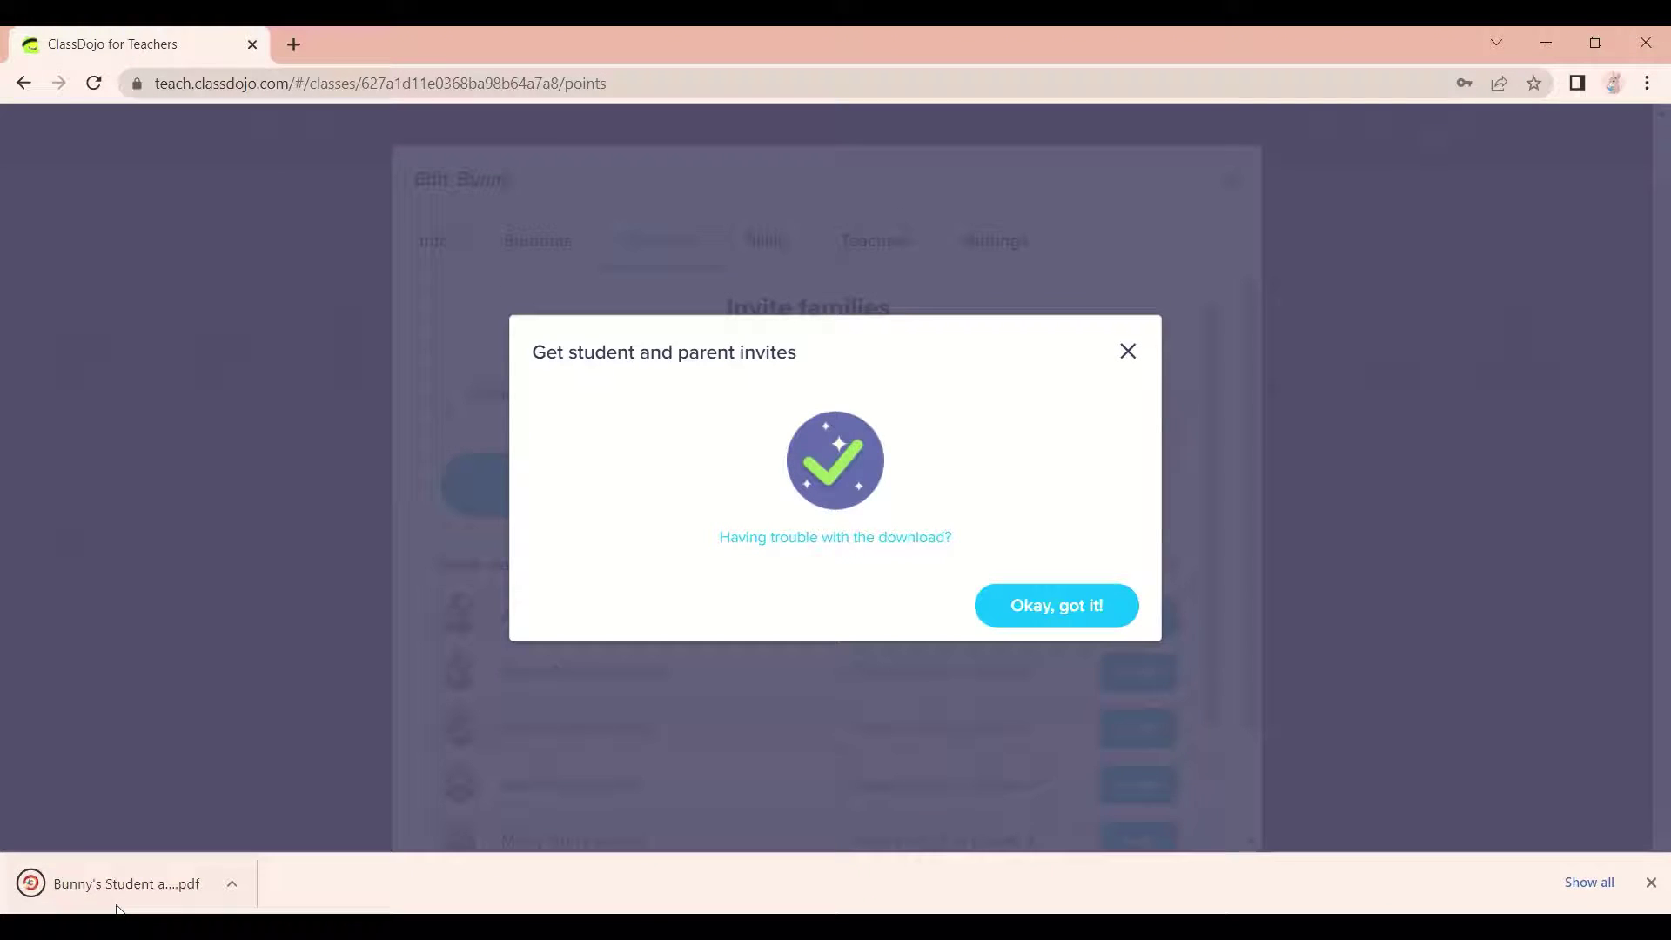
Open the downloaded invitations PDF and look through its pages, starting at page 2.
click(133, 886)
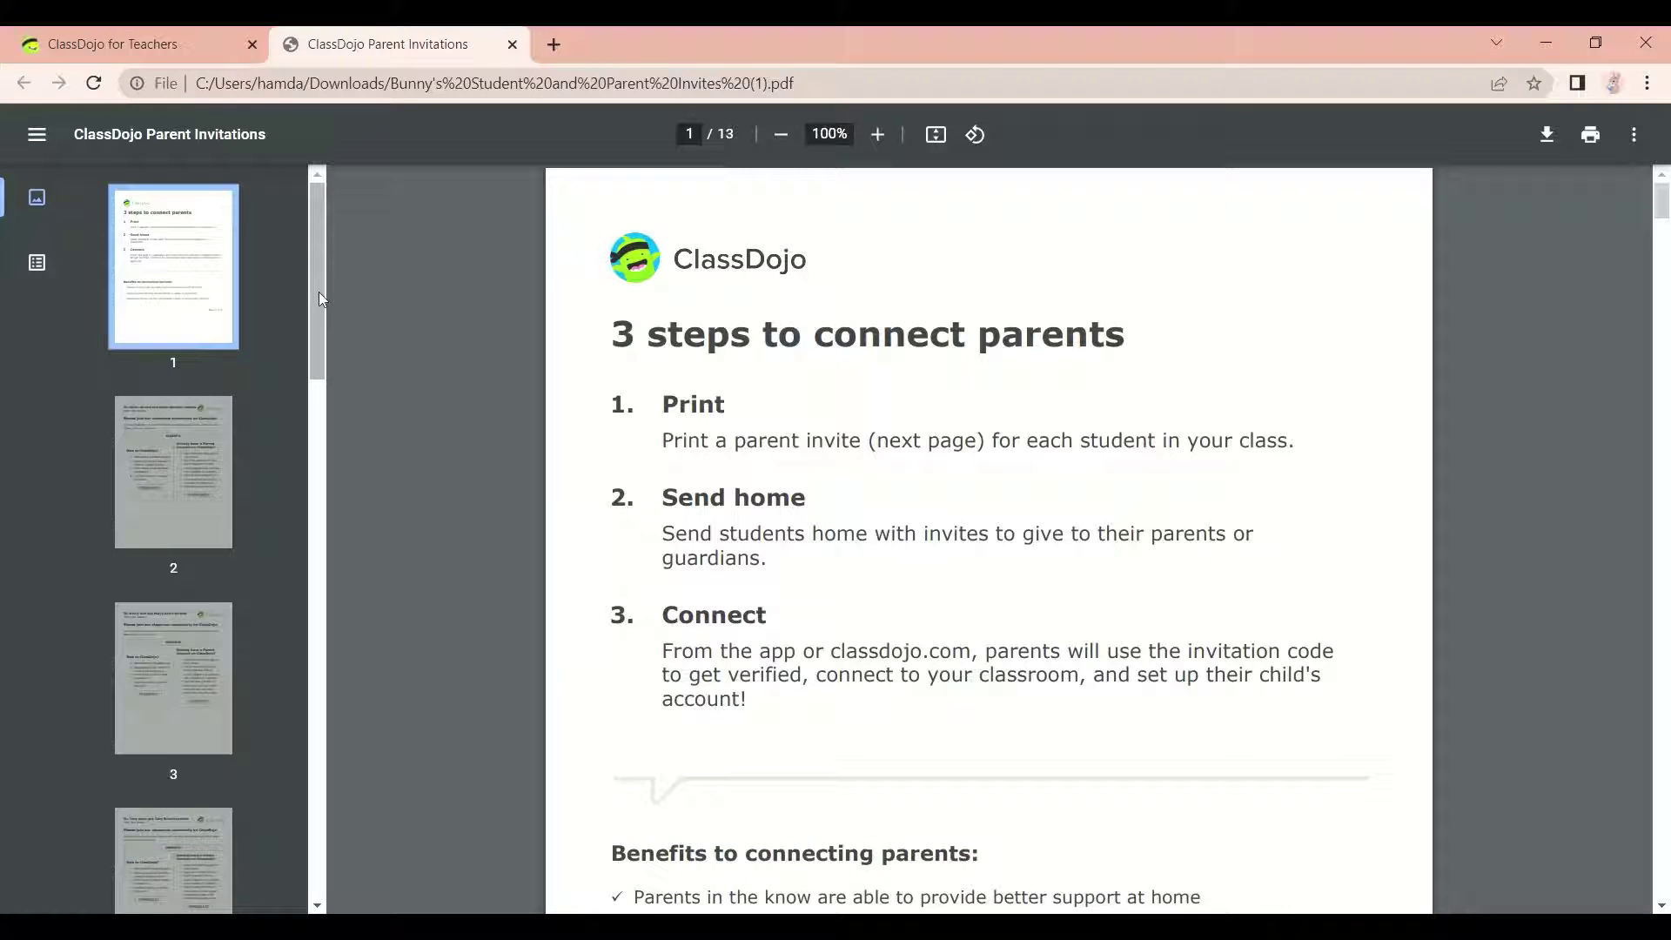
drag(318, 290, 321, 332)
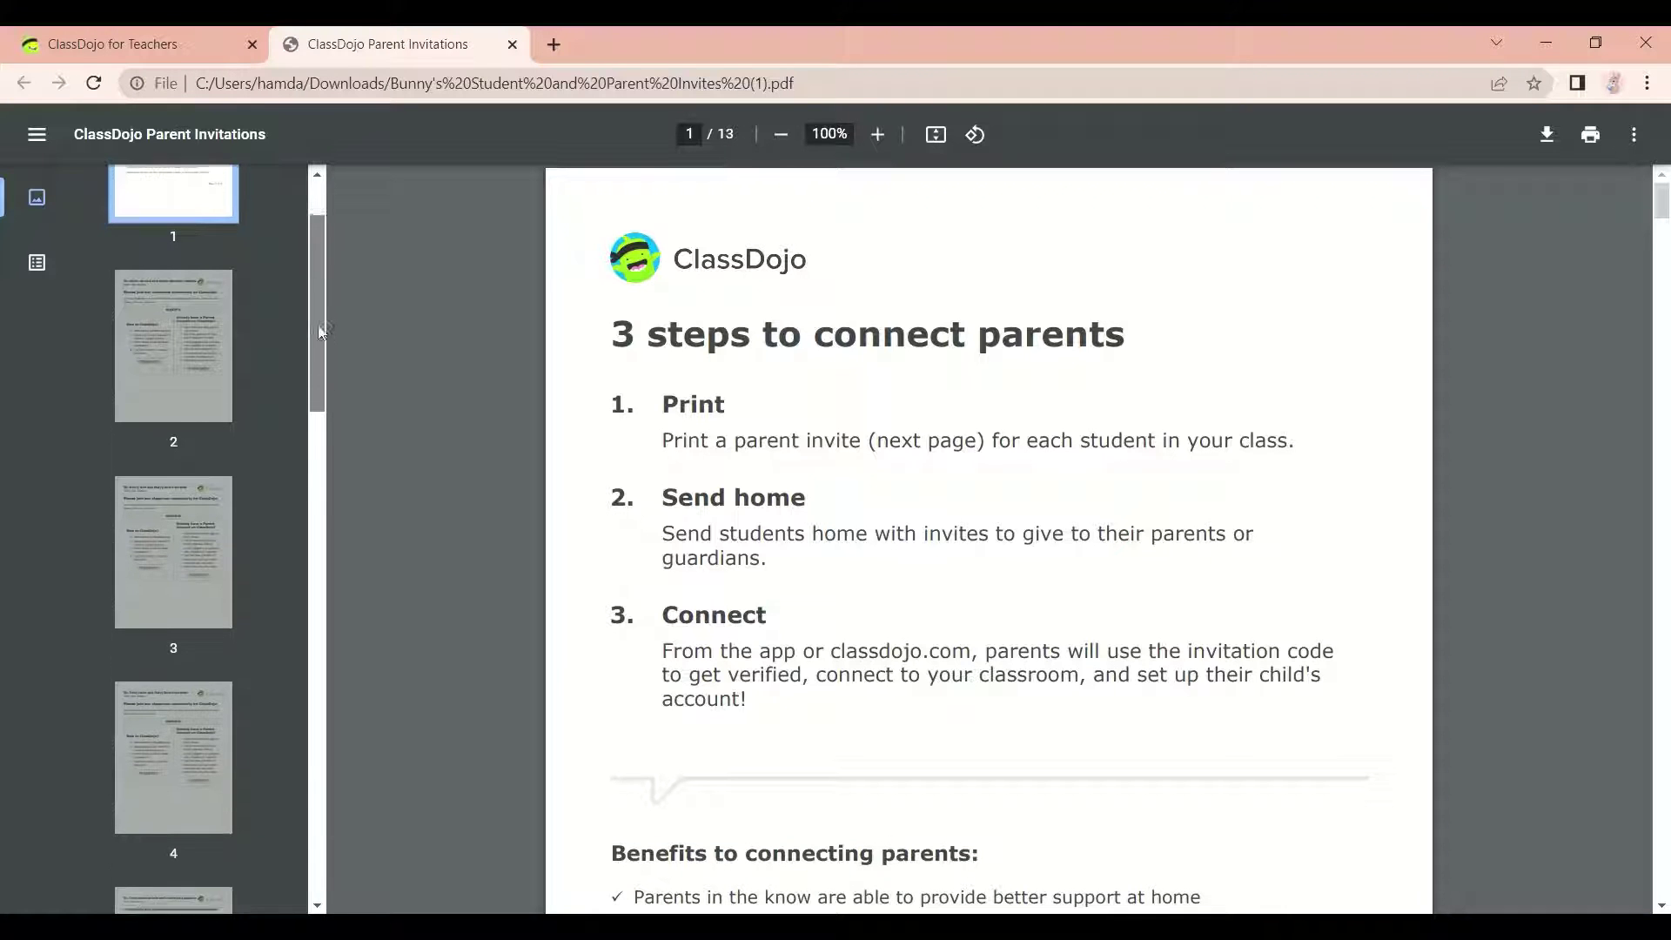
click(211, 320)
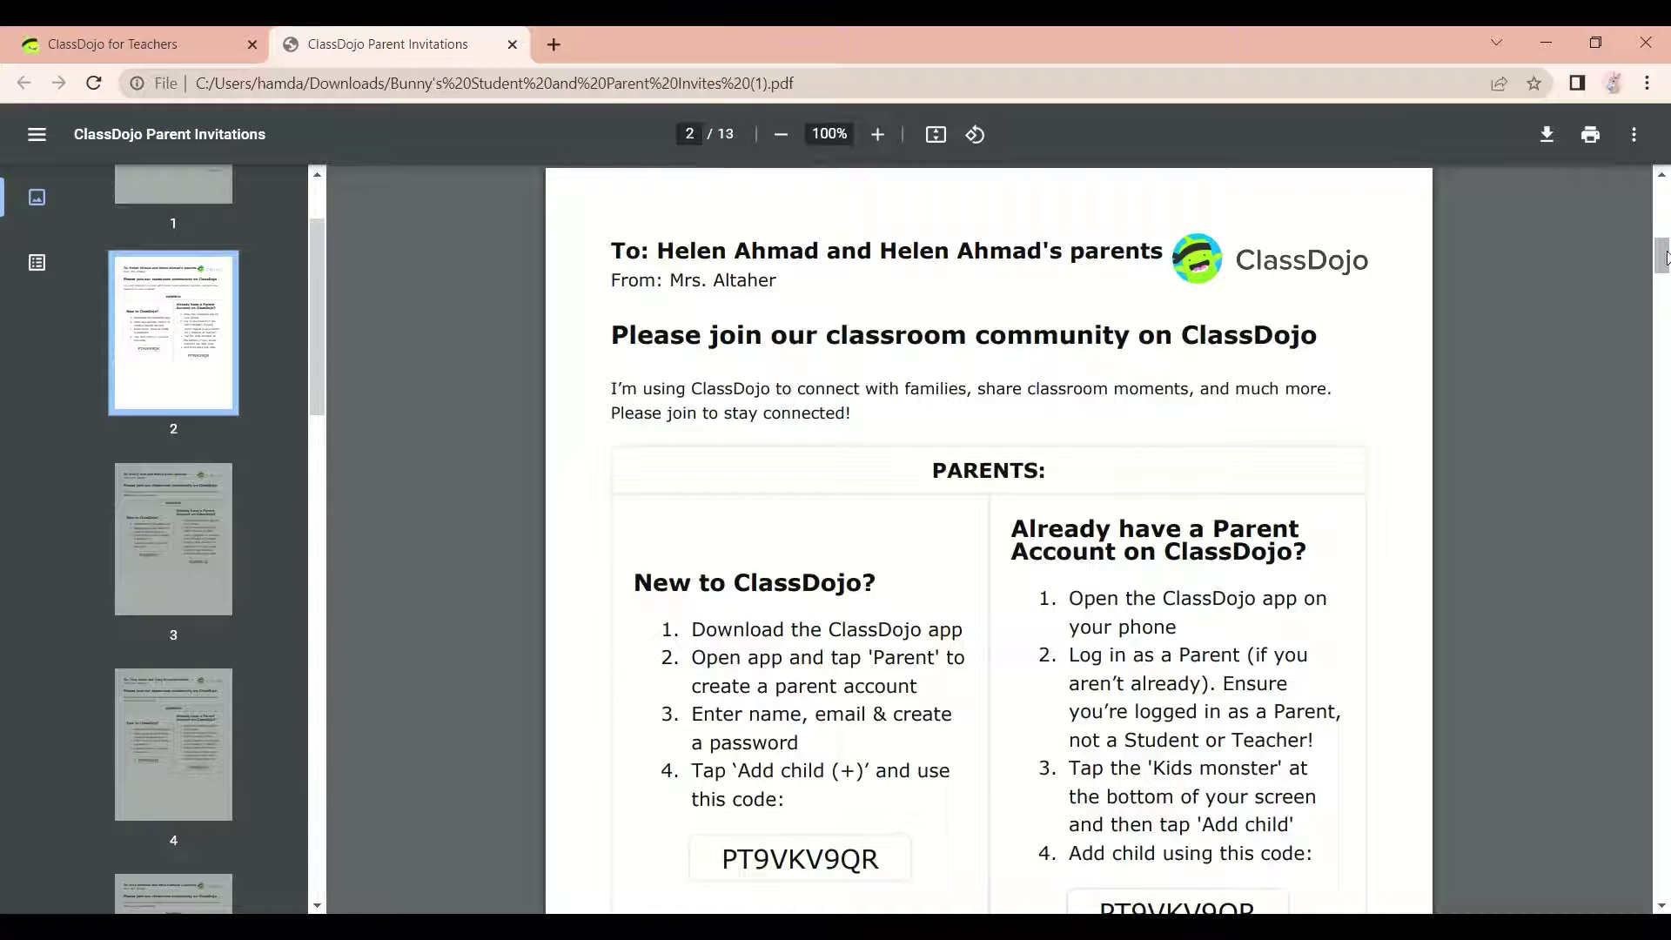
drag(1664, 258, 1653, 219)
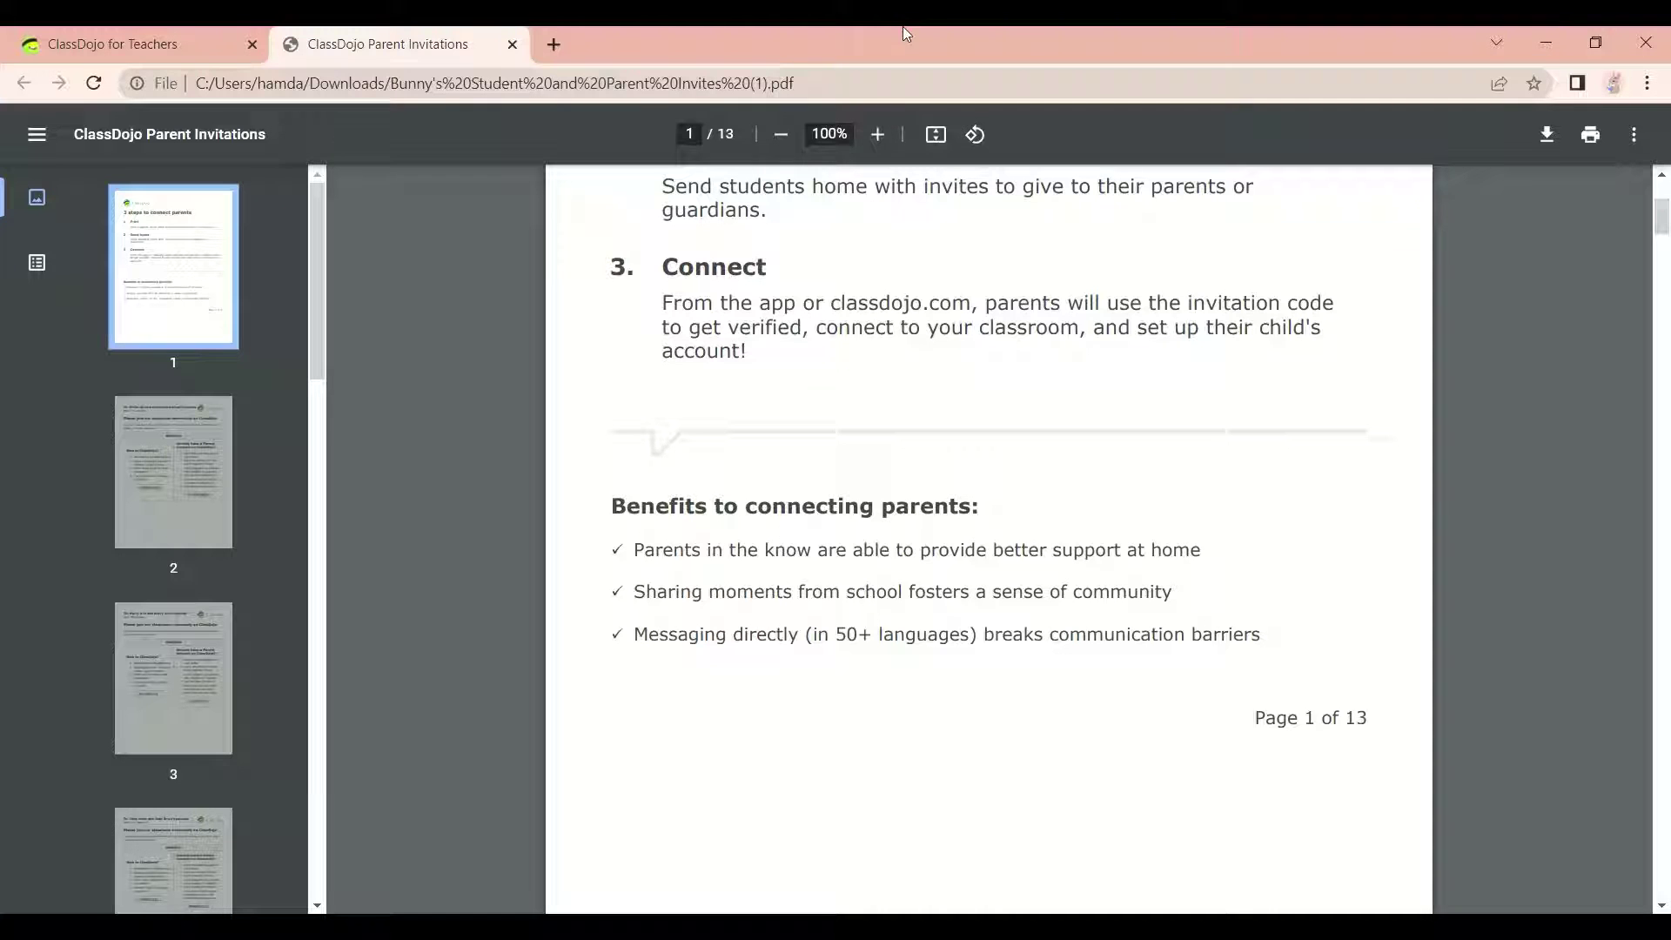
Close the invitations PDF, the download confirmation and the Edit Bunny window.
click(512, 43)
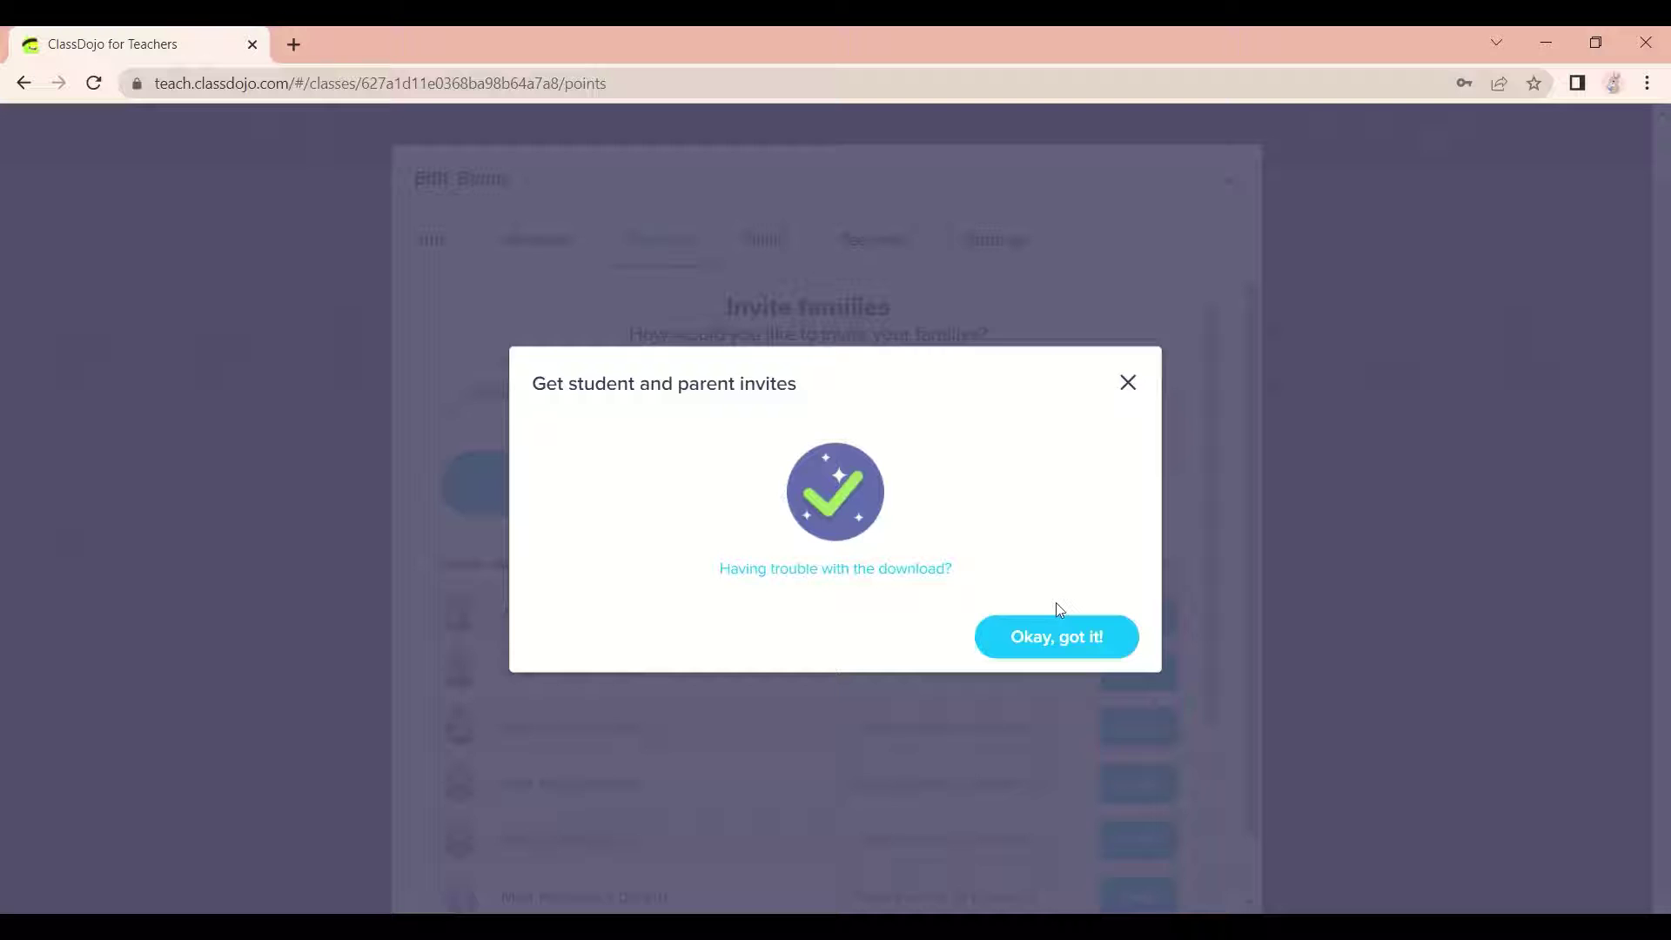
click(1060, 636)
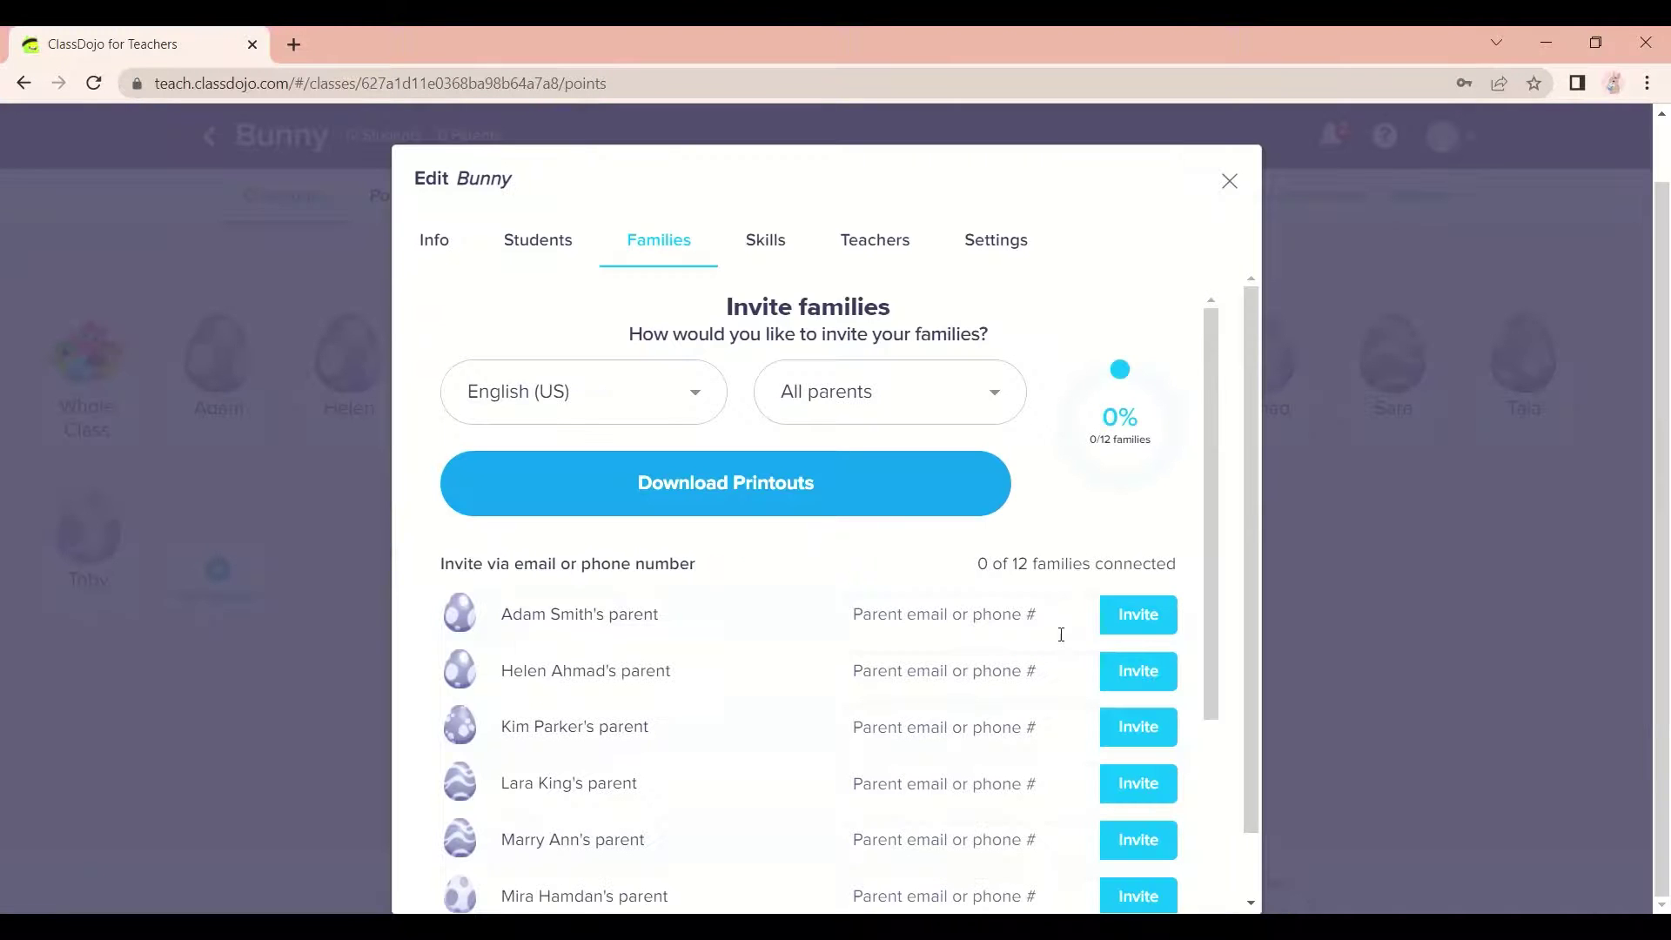
click(1228, 190)
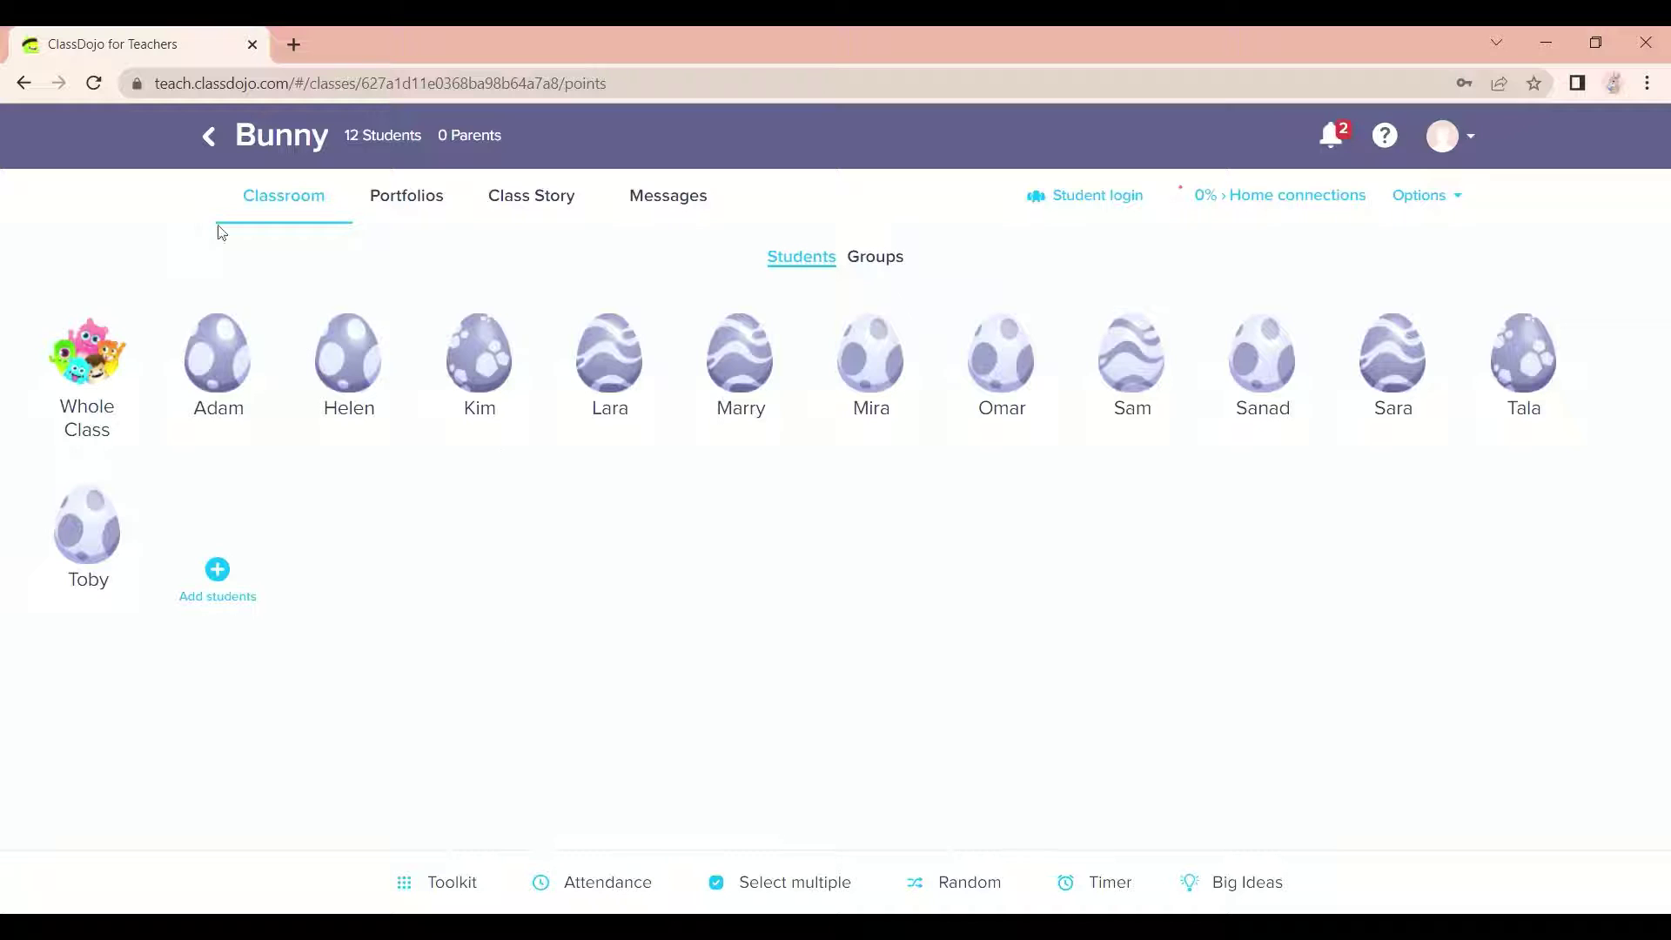
In Demo Class's student login settings, open the first student's profile.
click(215, 141)
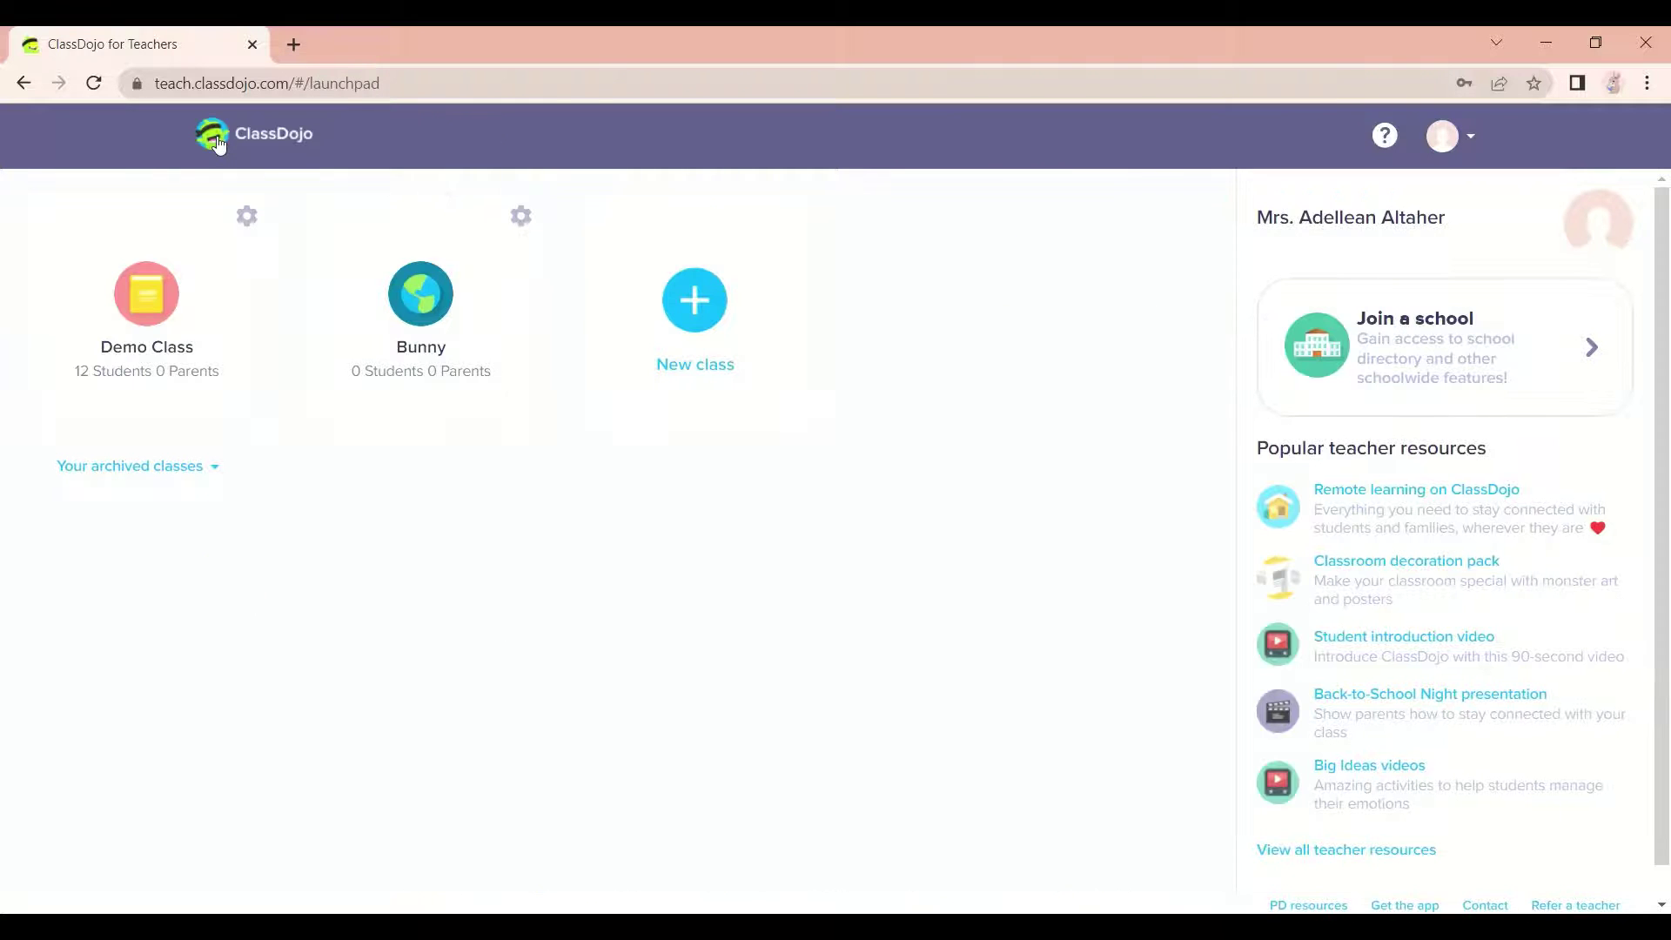
click(133, 331)
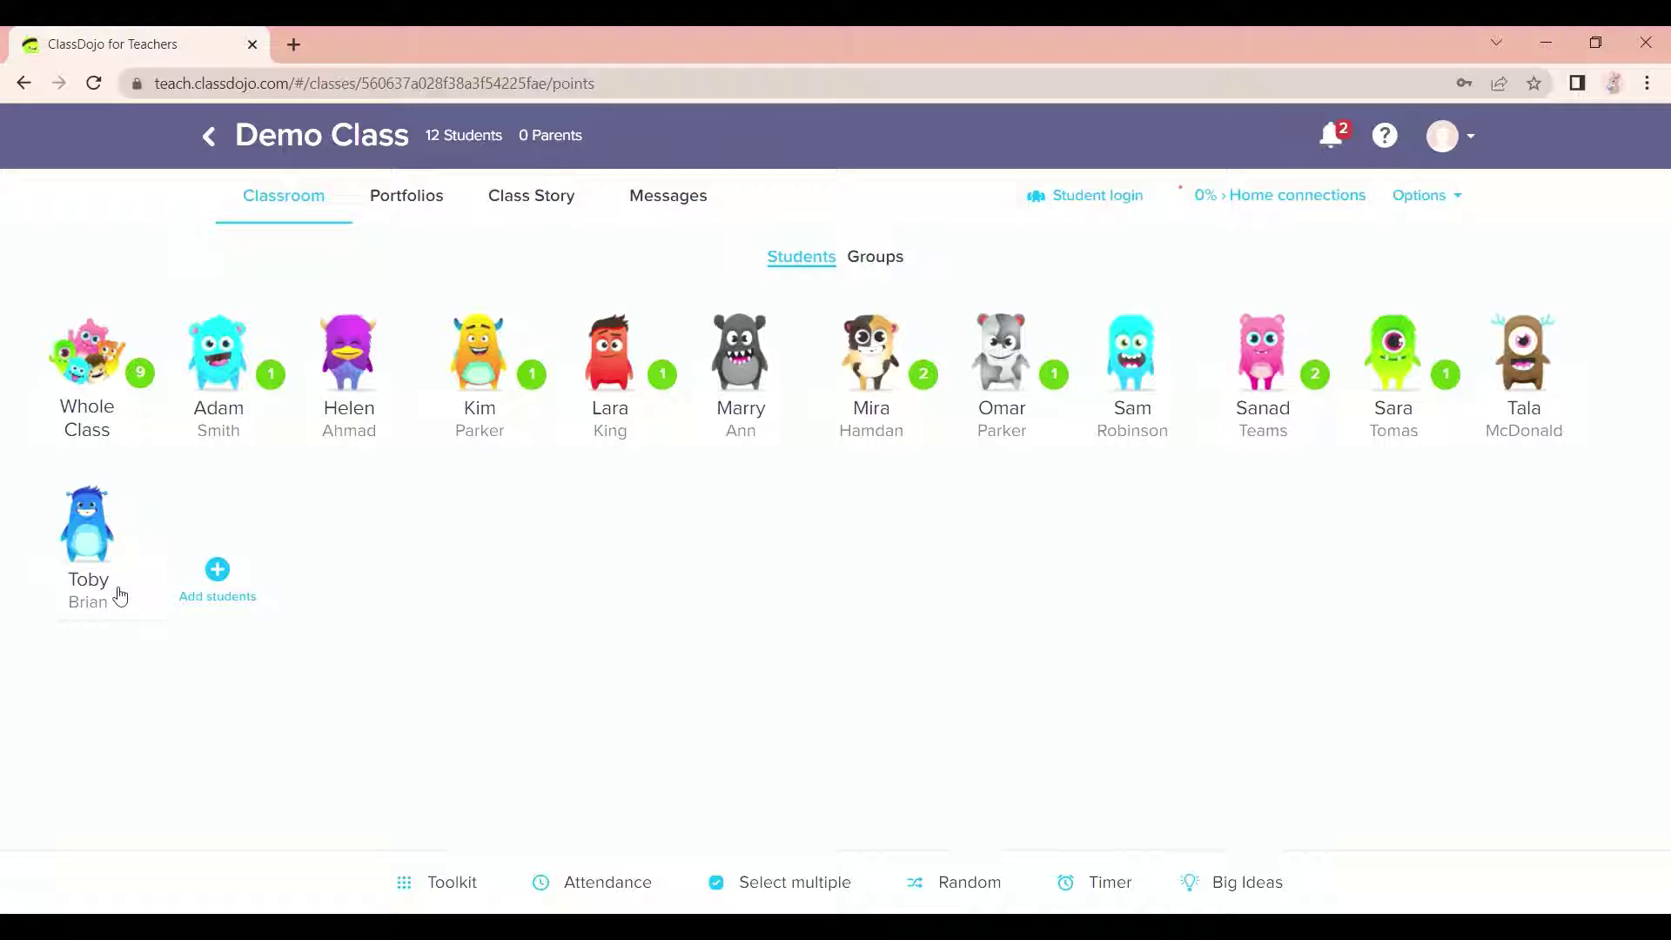
click(1079, 197)
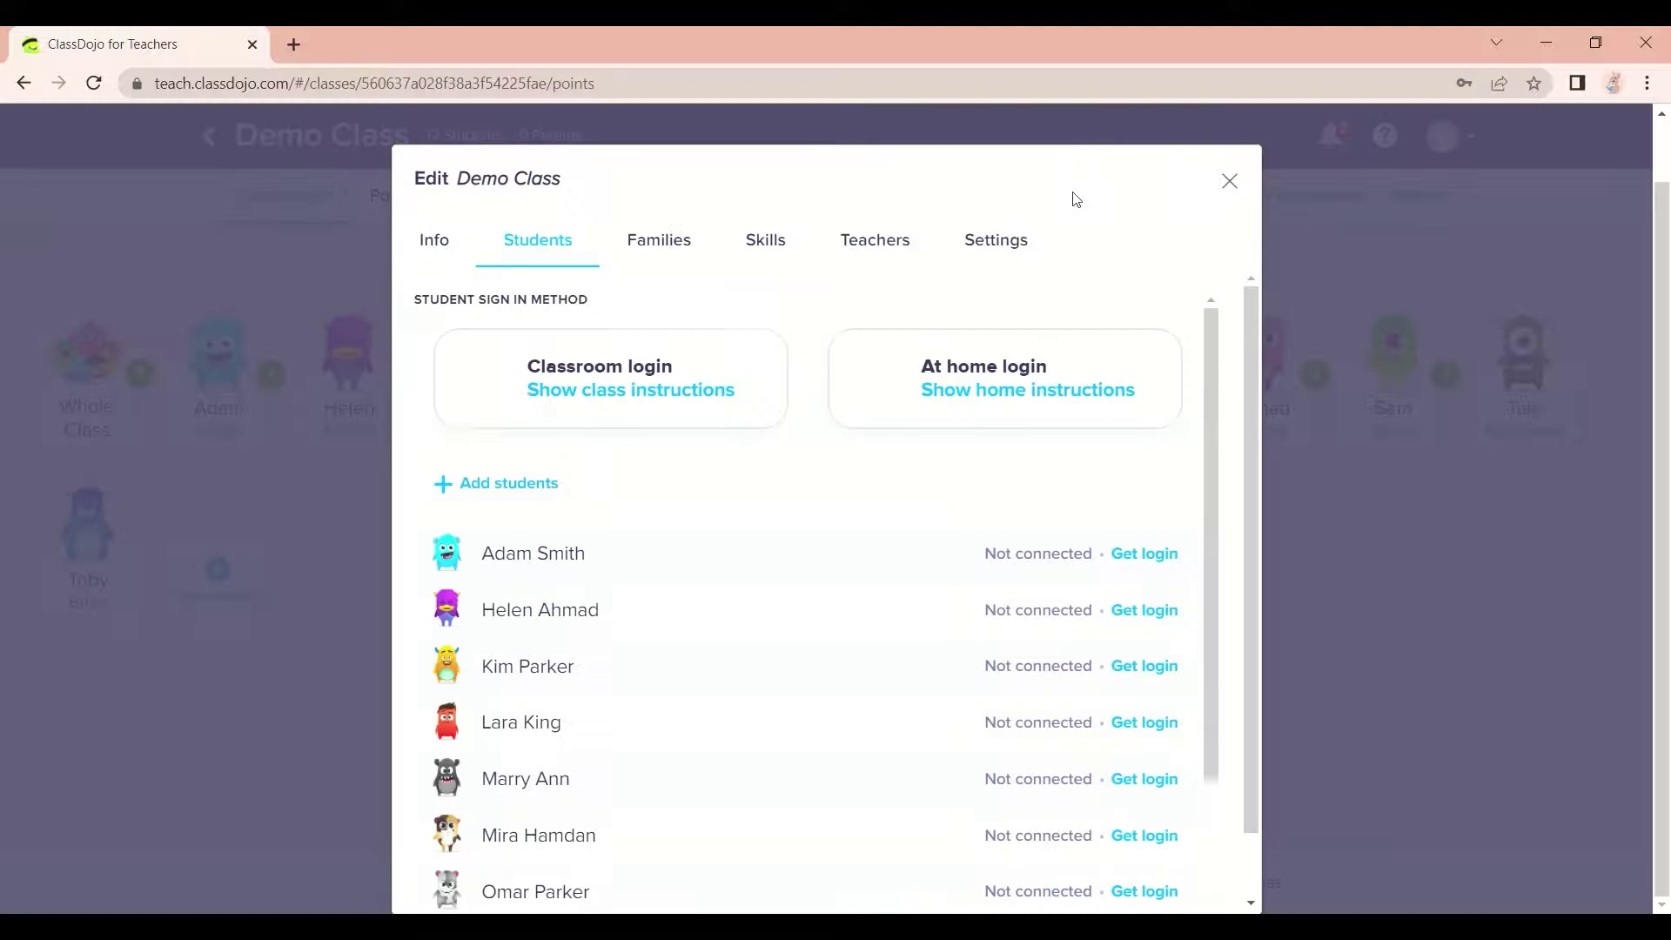
click(510, 566)
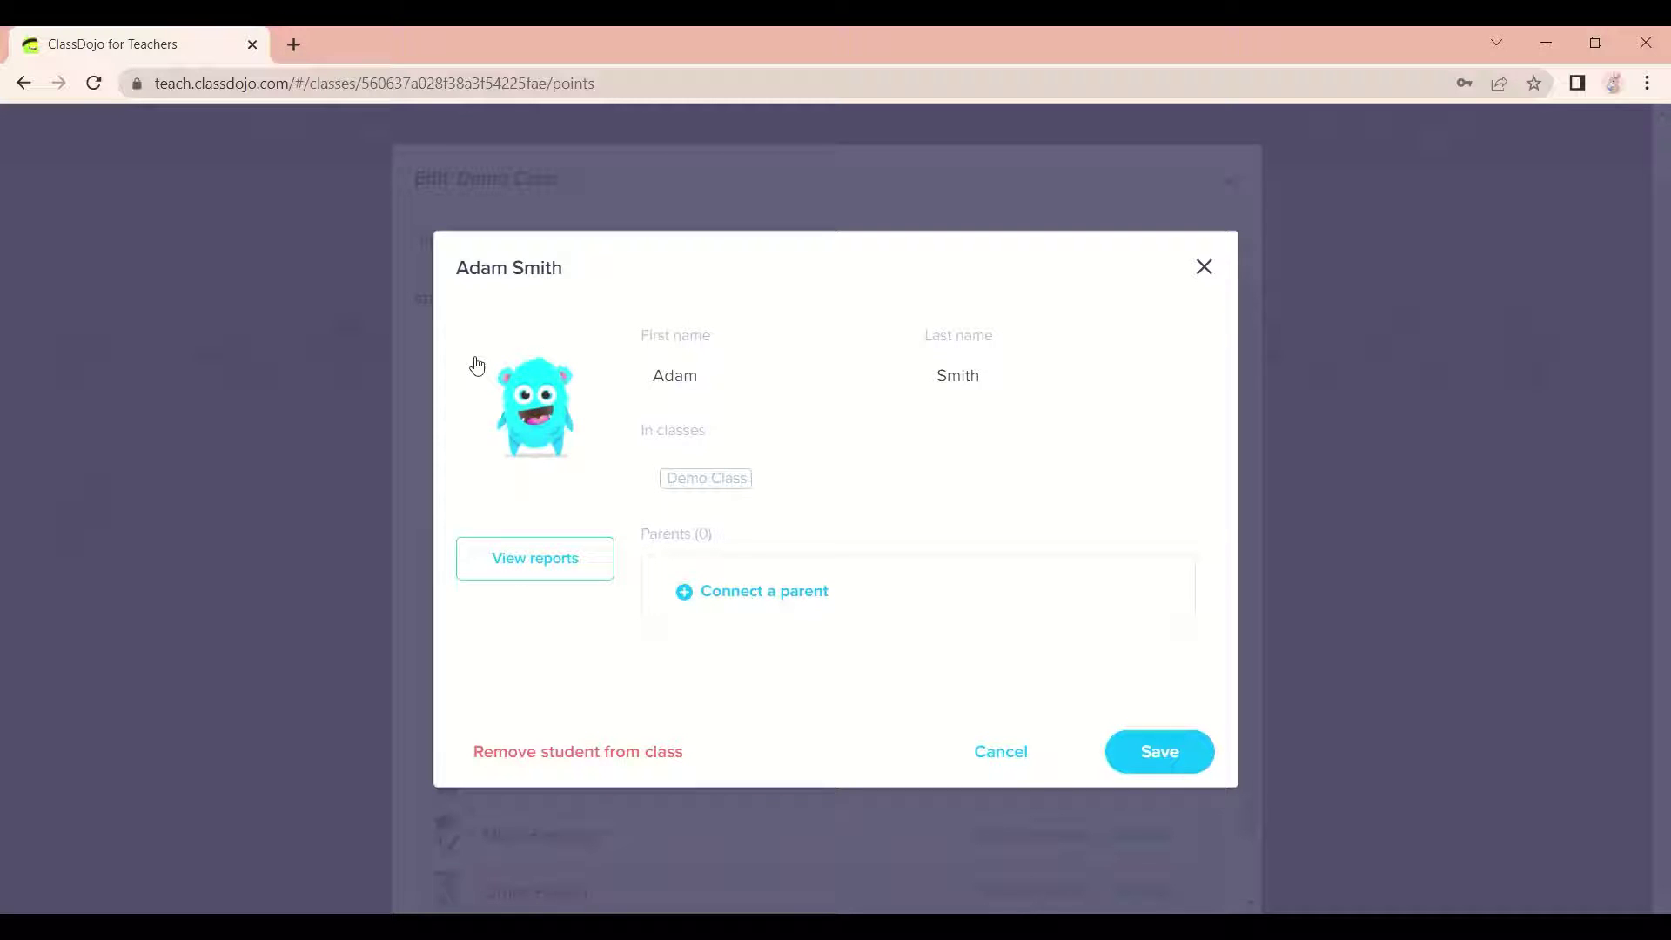
Change the first student's avatar from the cyan monster to the red monster.
click(528, 408)
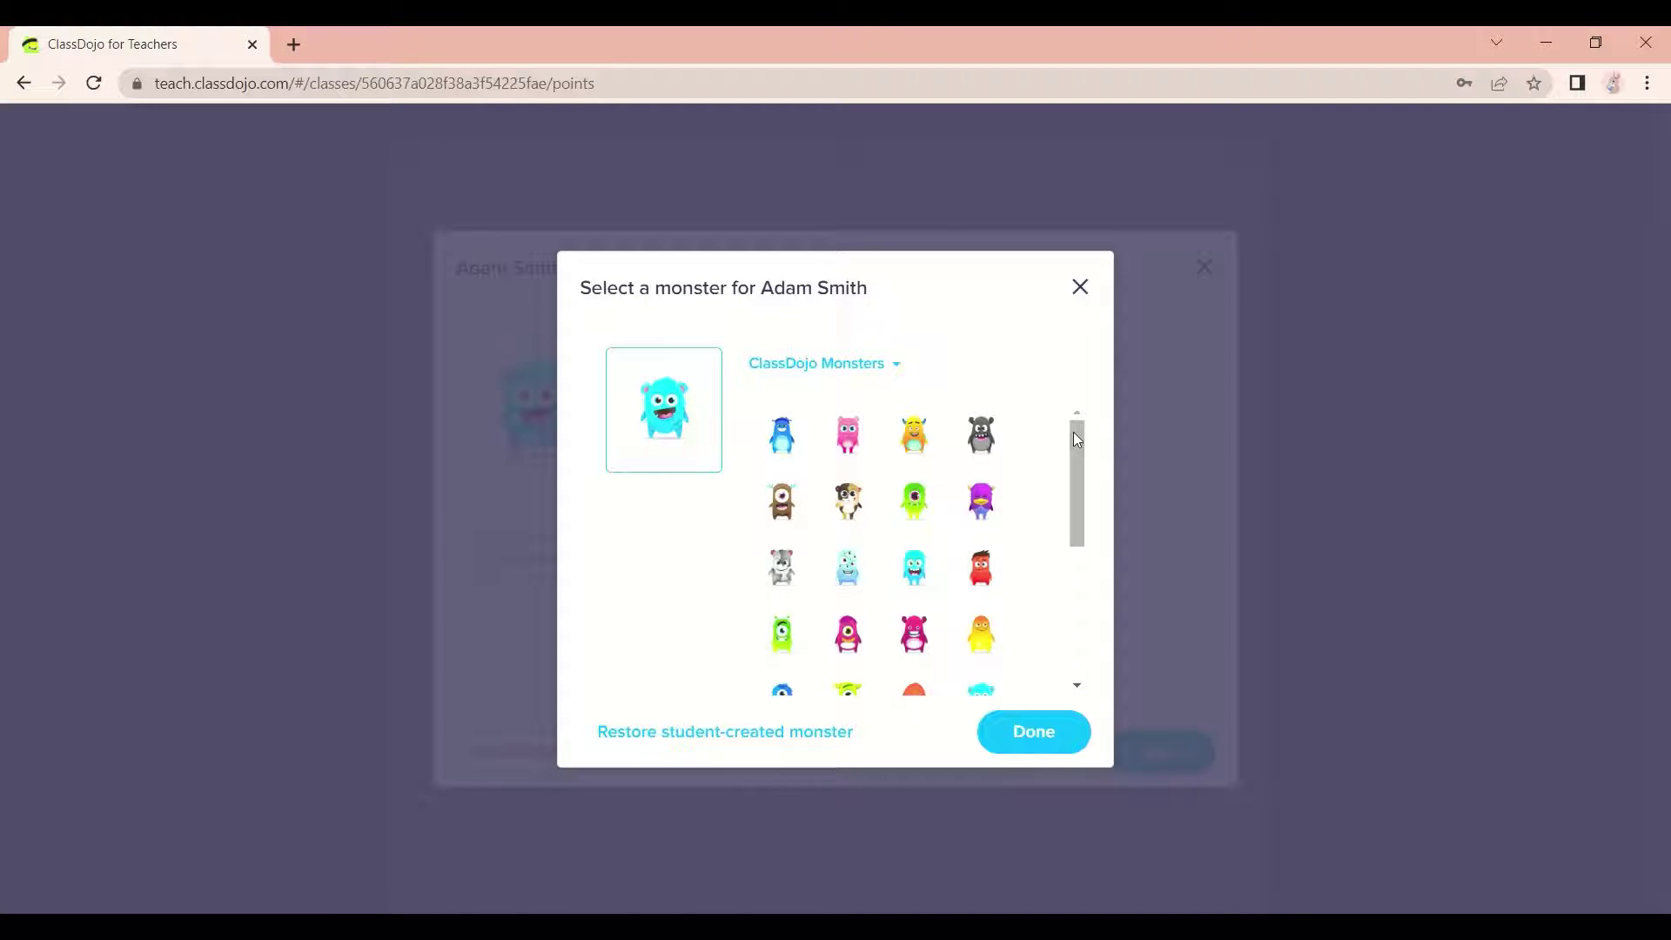
drag(1075, 444, 1055, 488)
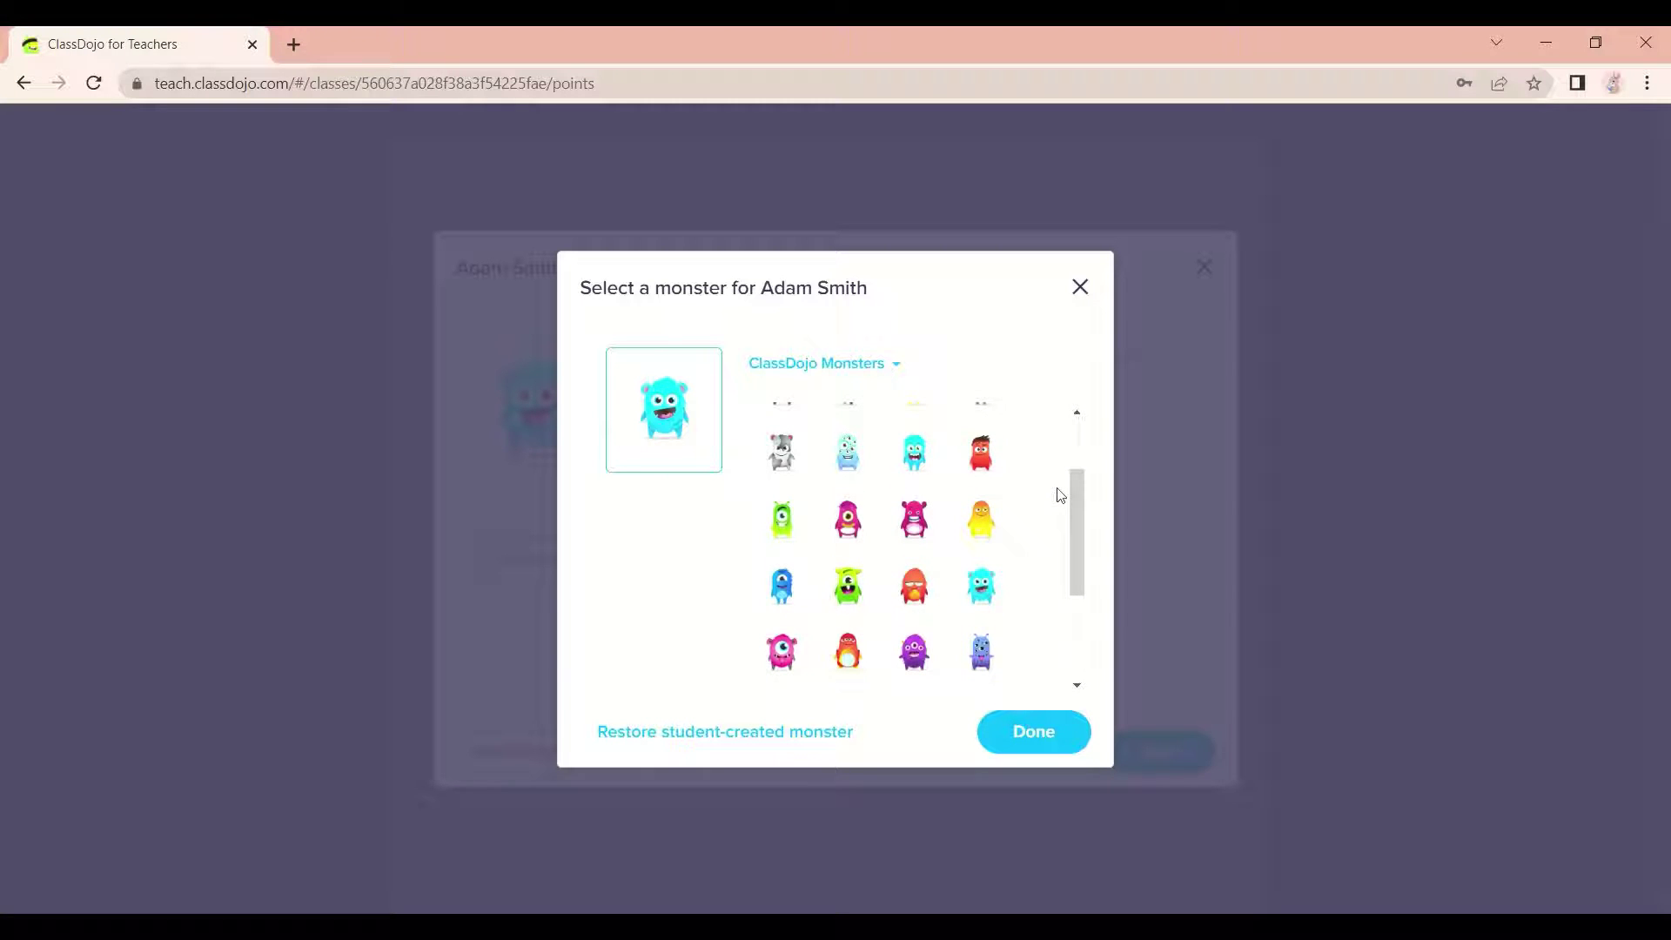
click(992, 459)
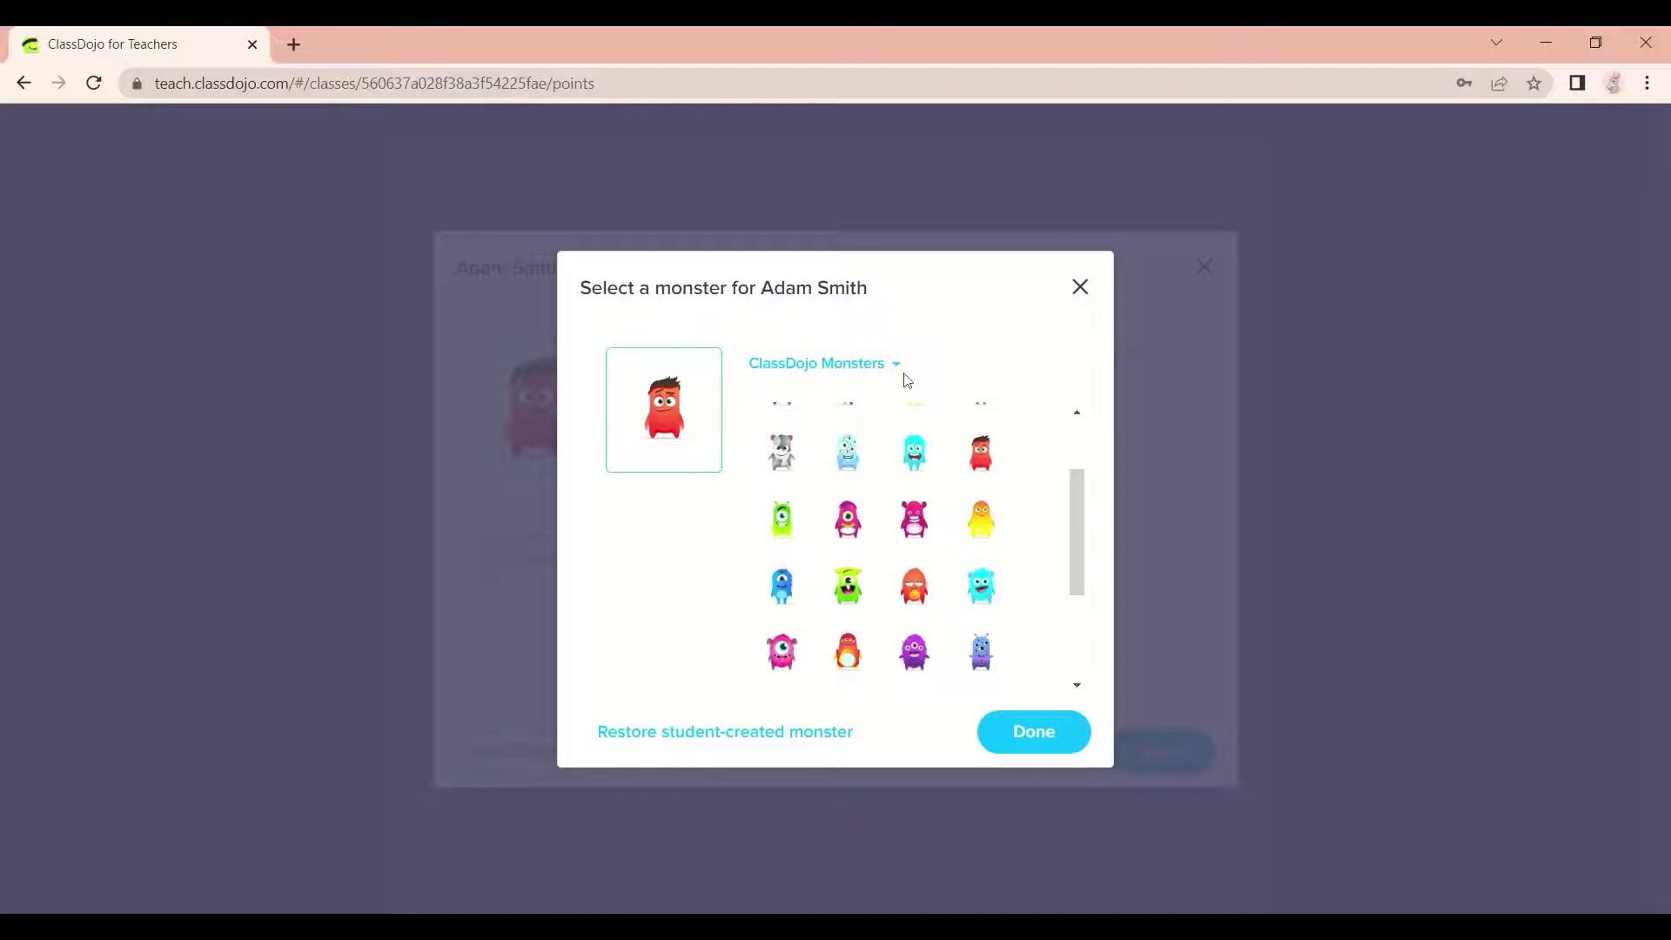
click(1019, 729)
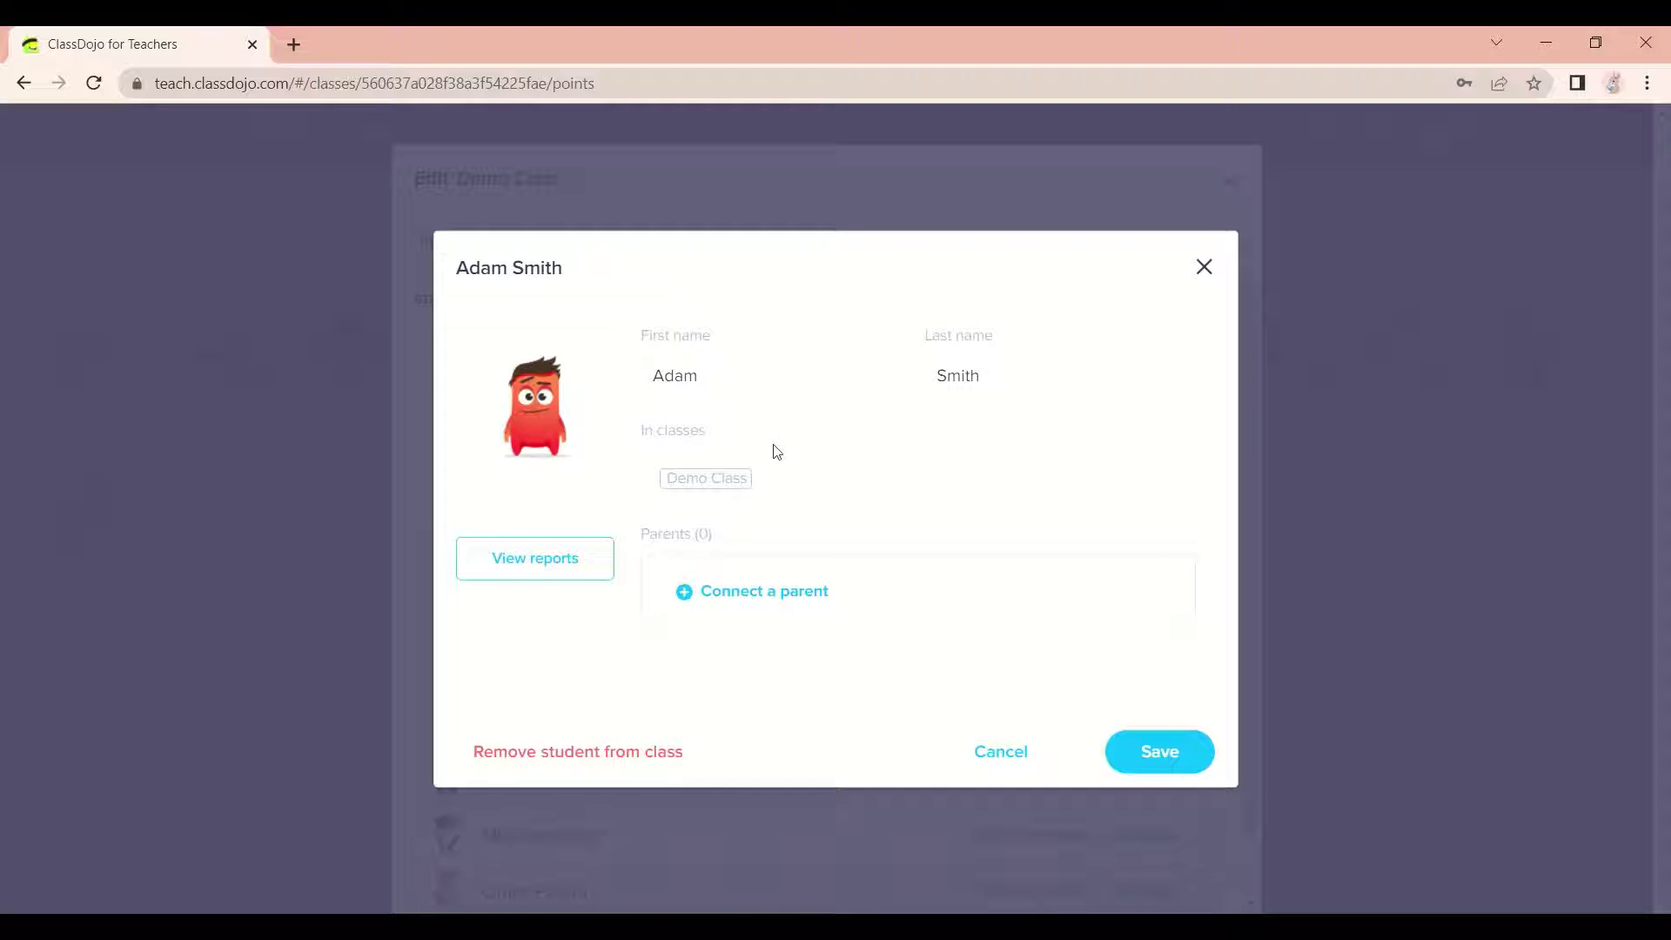
Browse the Critters and Valentines avatar categories, then save the student with the red monster.
click(514, 443)
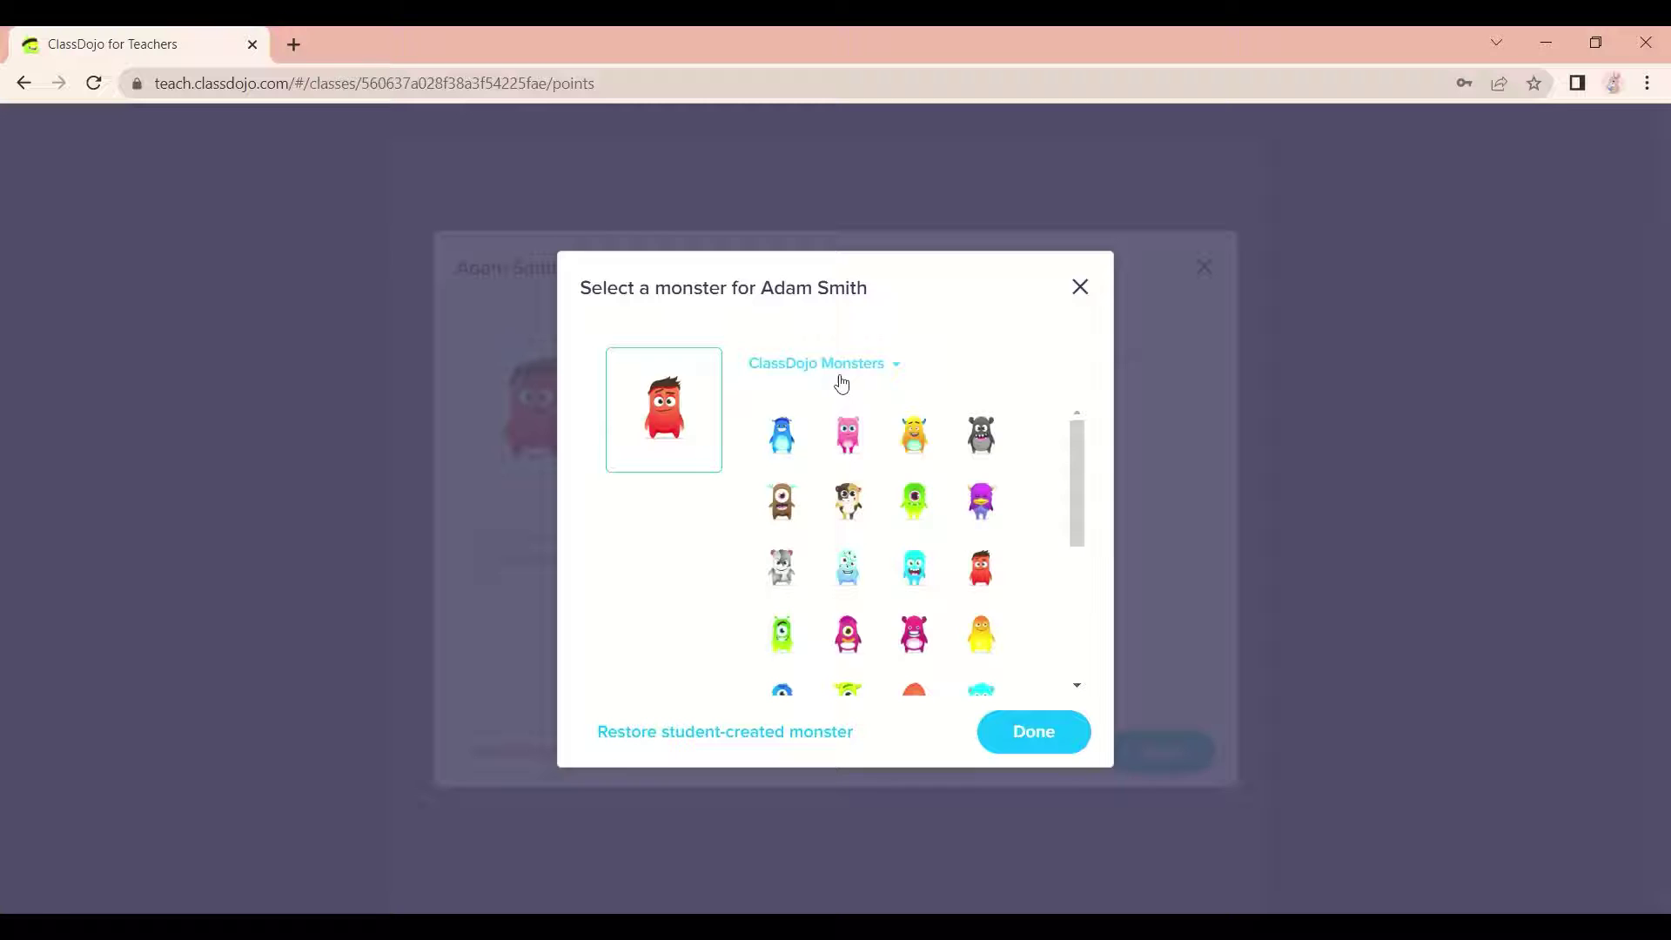
click(873, 374)
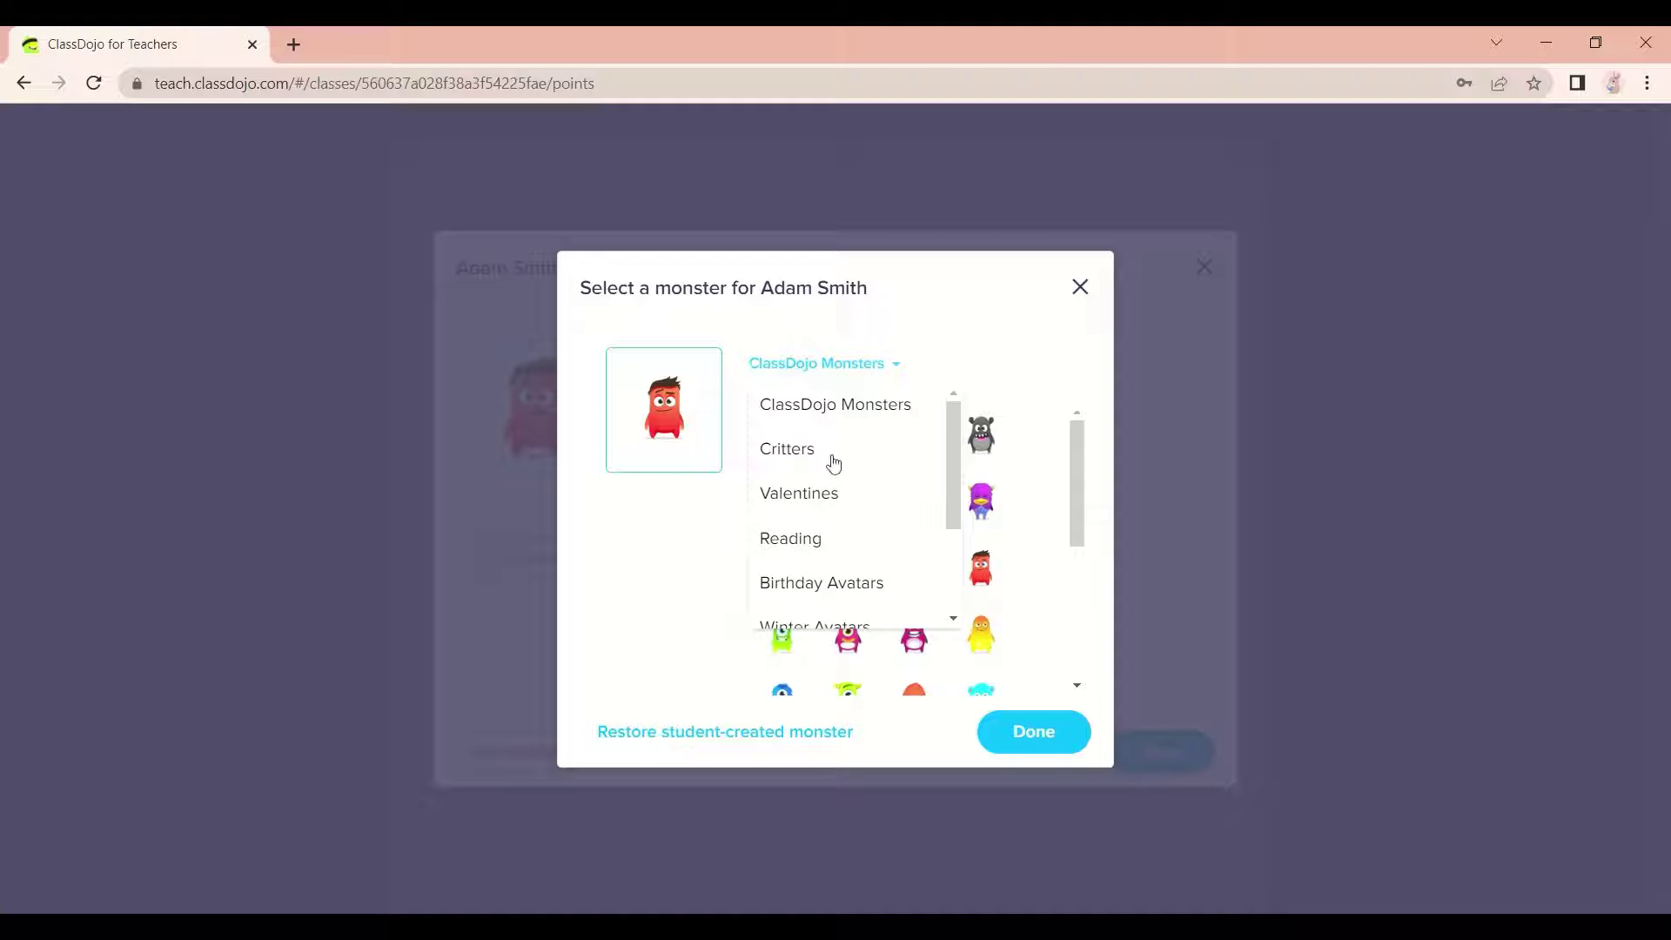
click(834, 462)
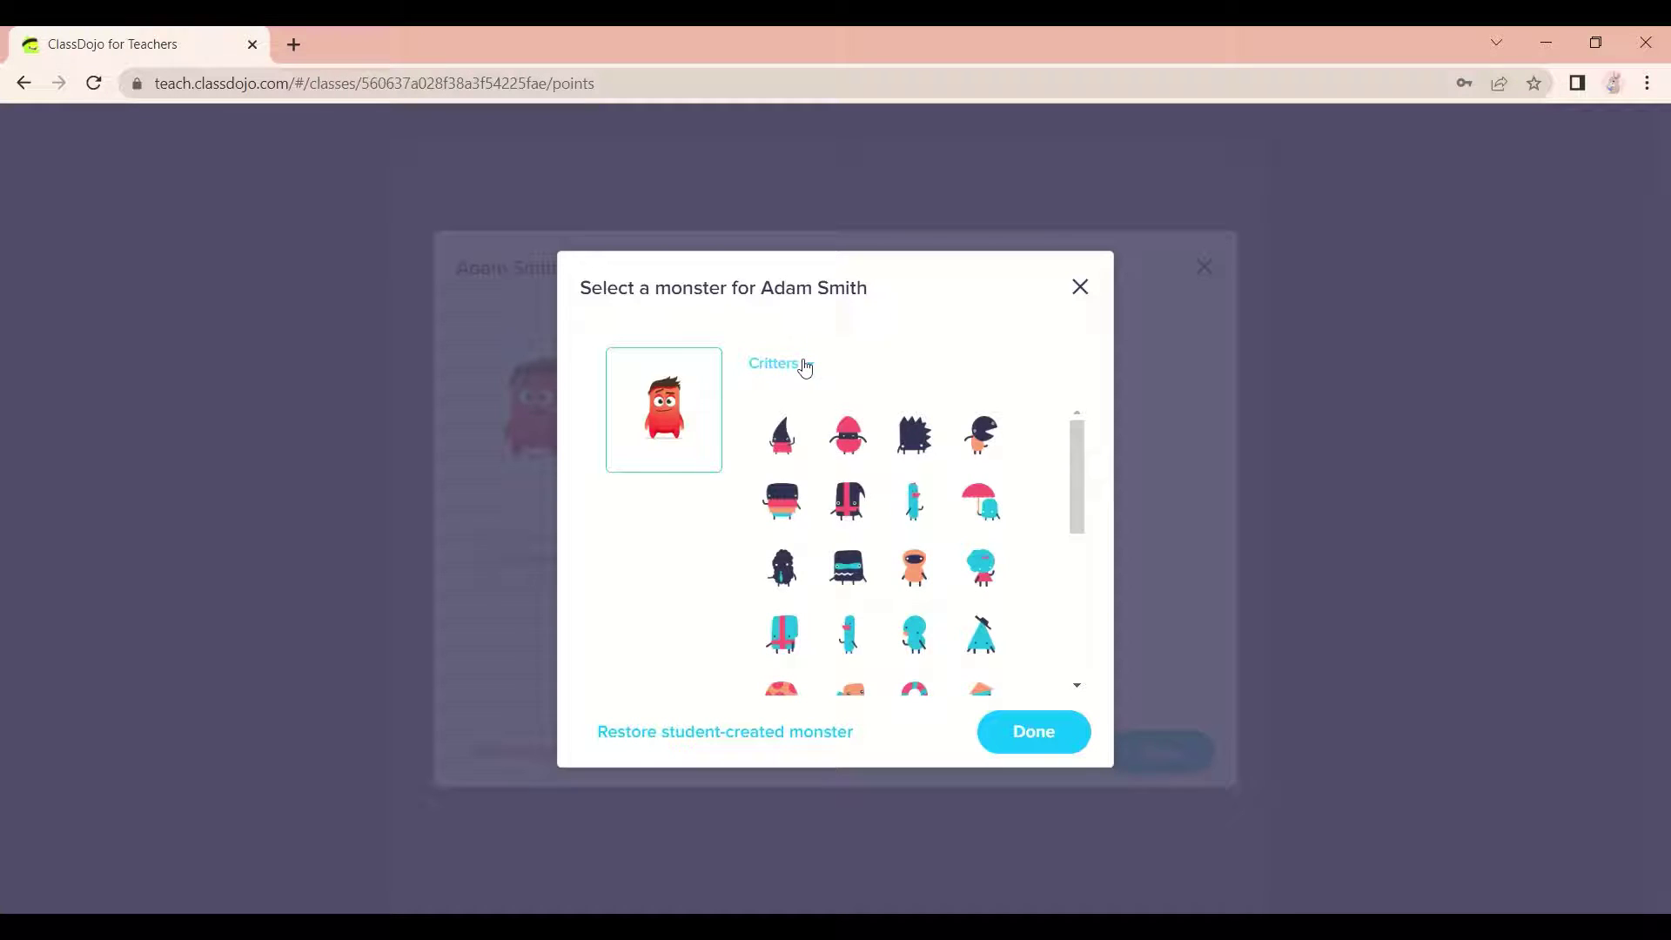
click(803, 366)
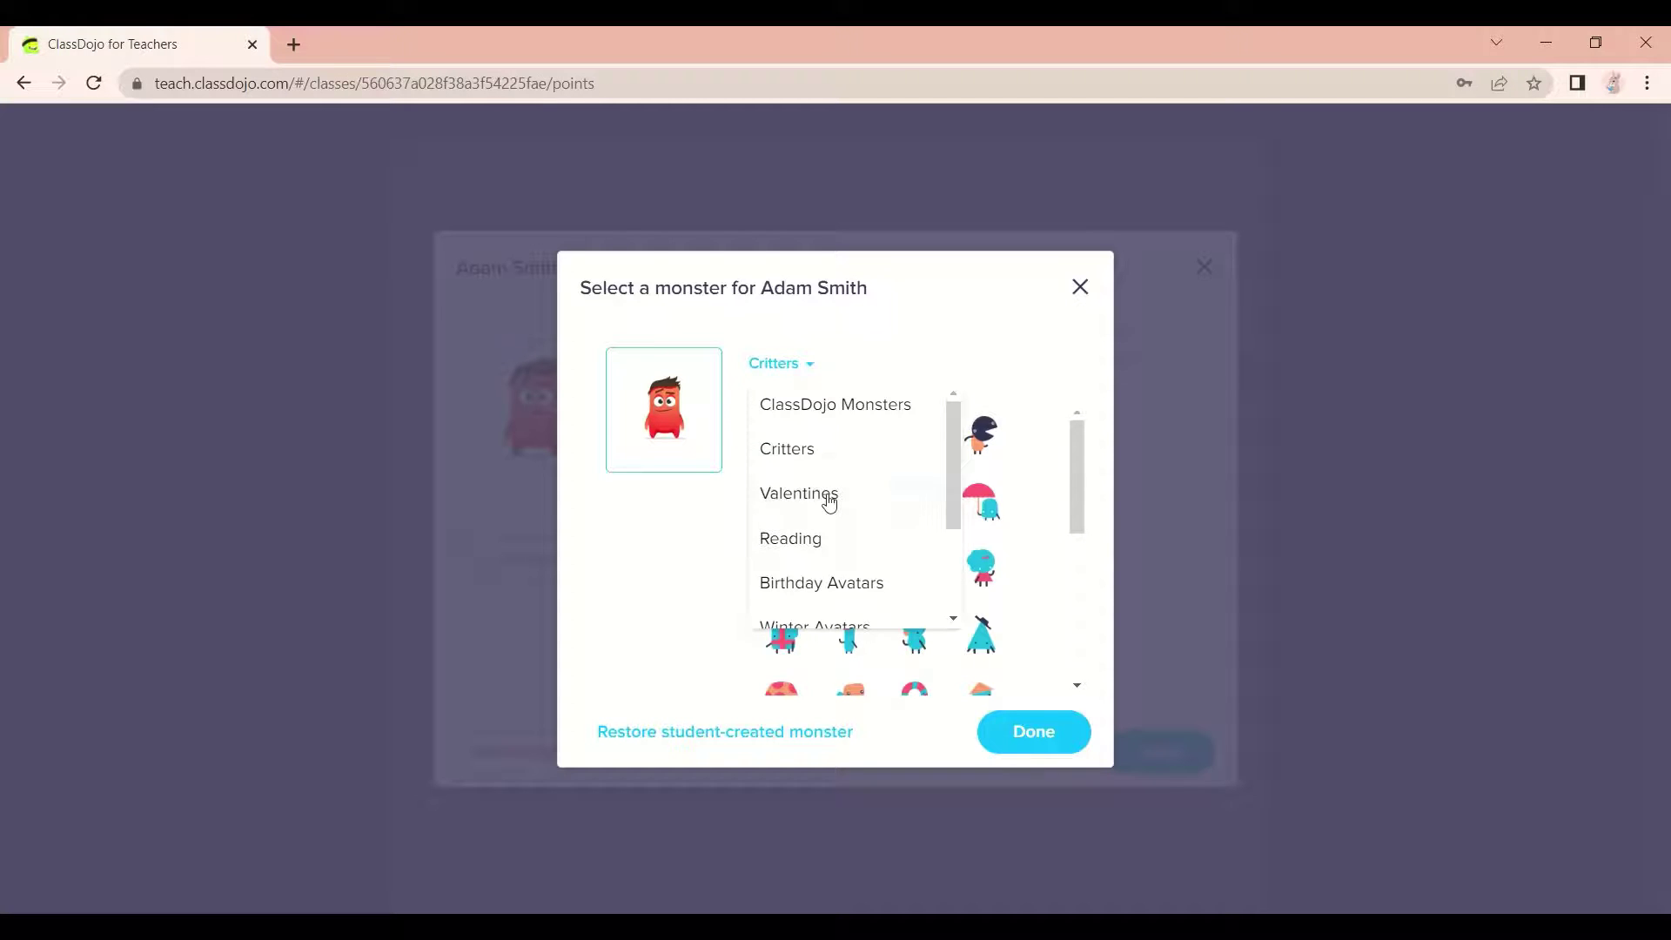
click(827, 502)
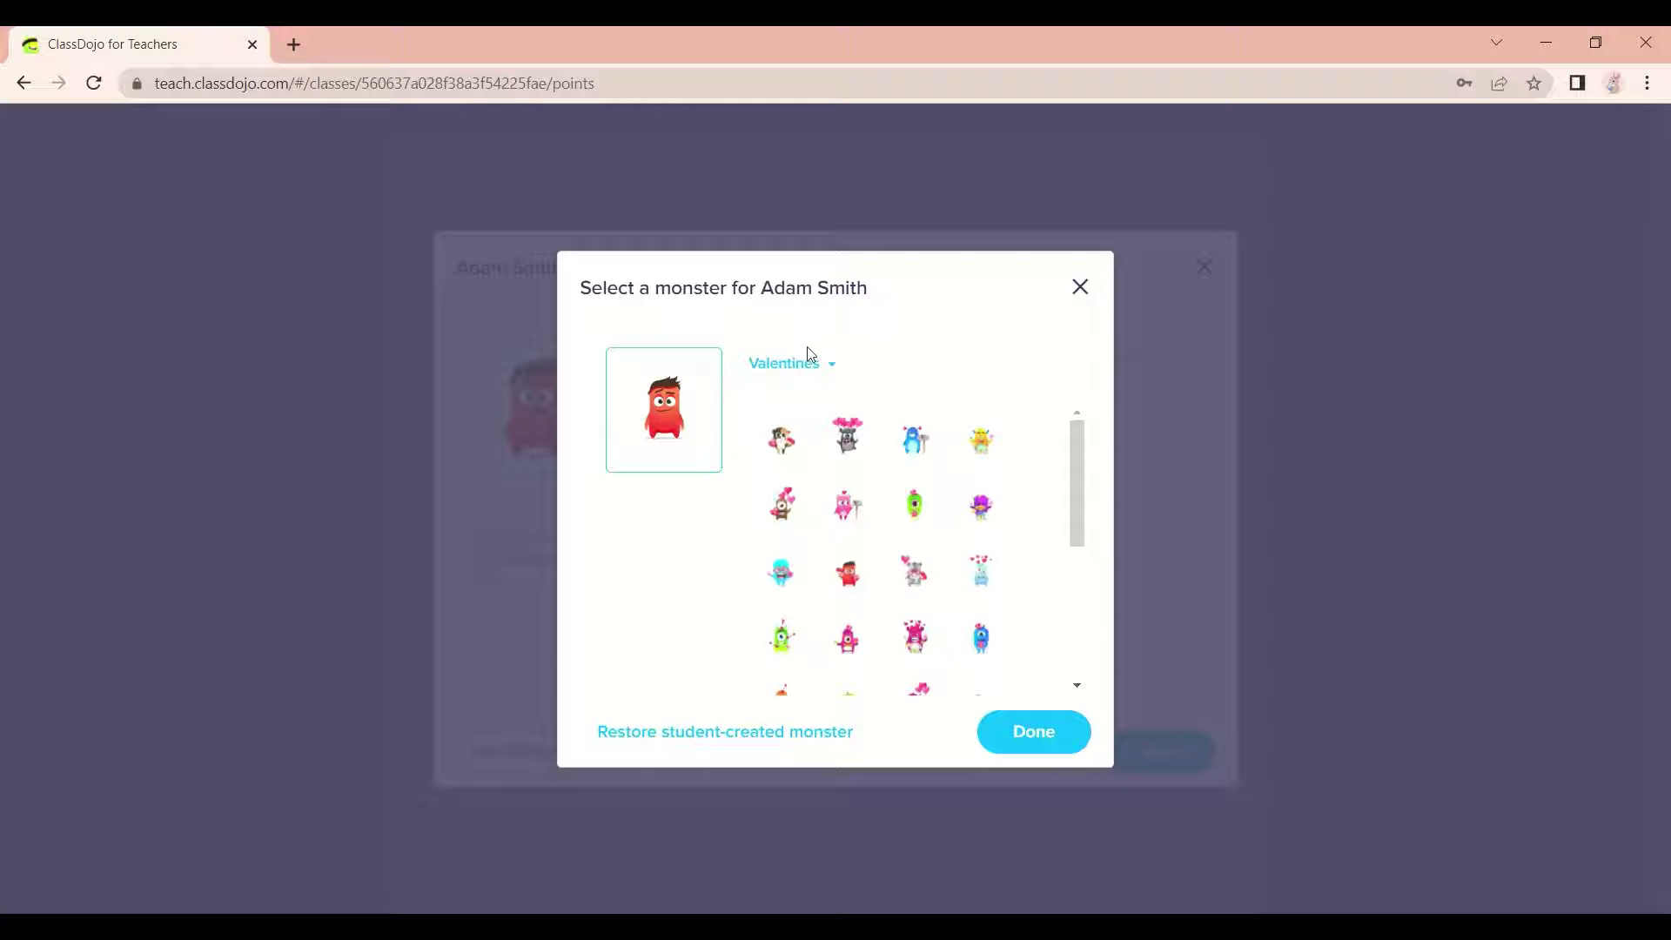
click(823, 371)
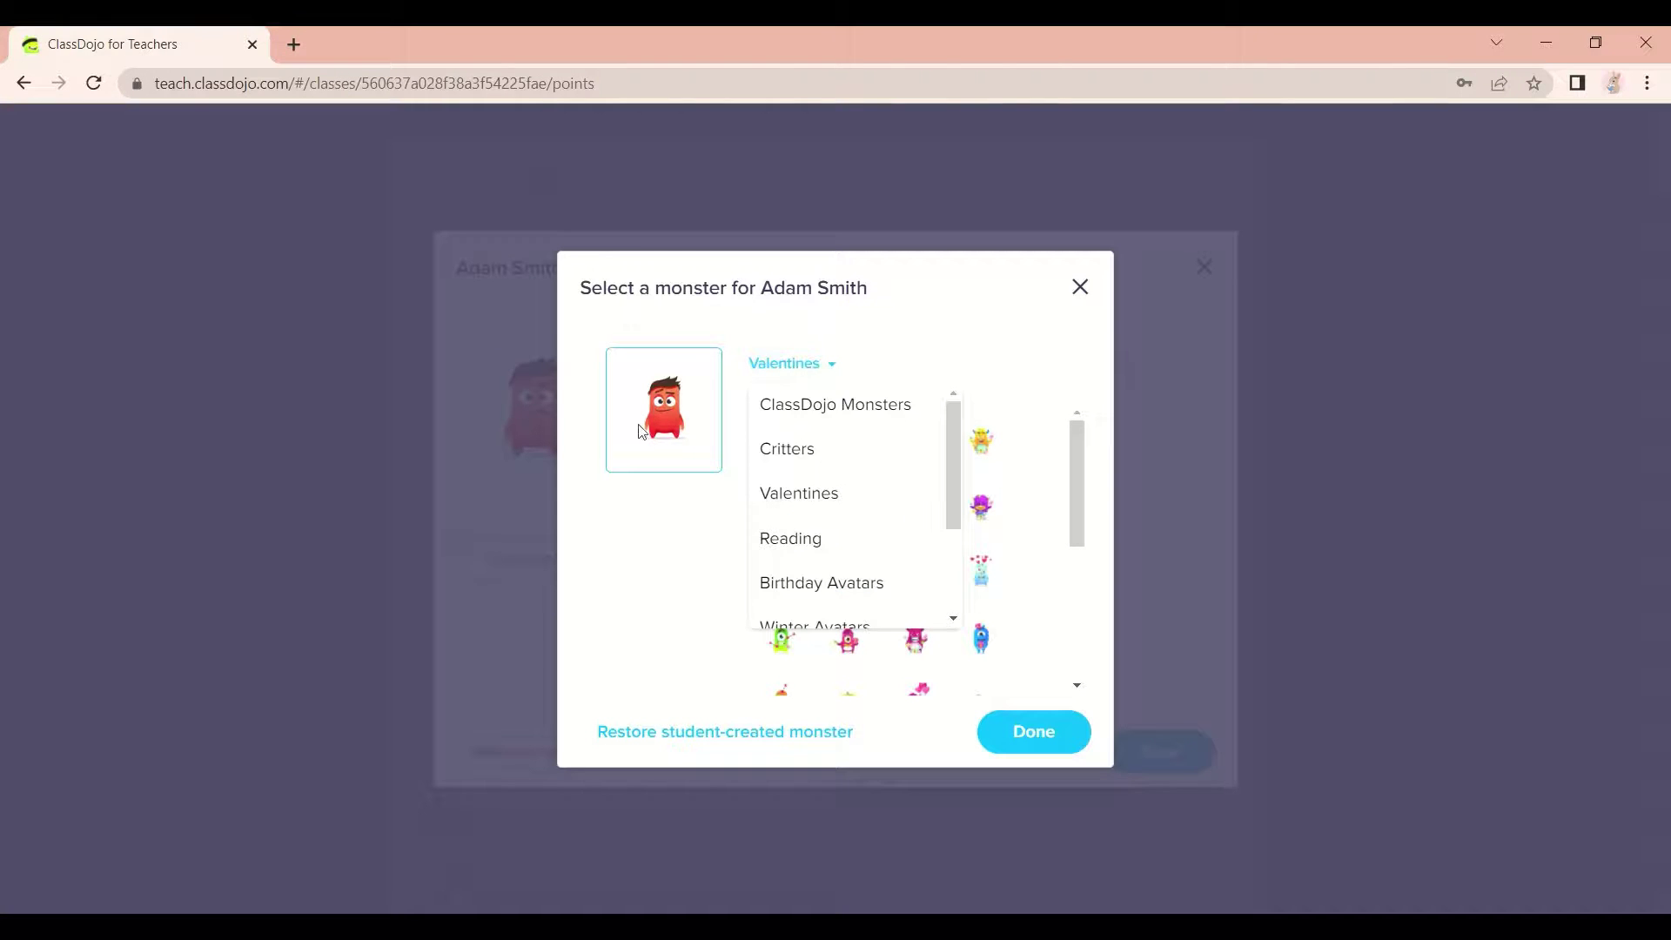
click(823, 371)
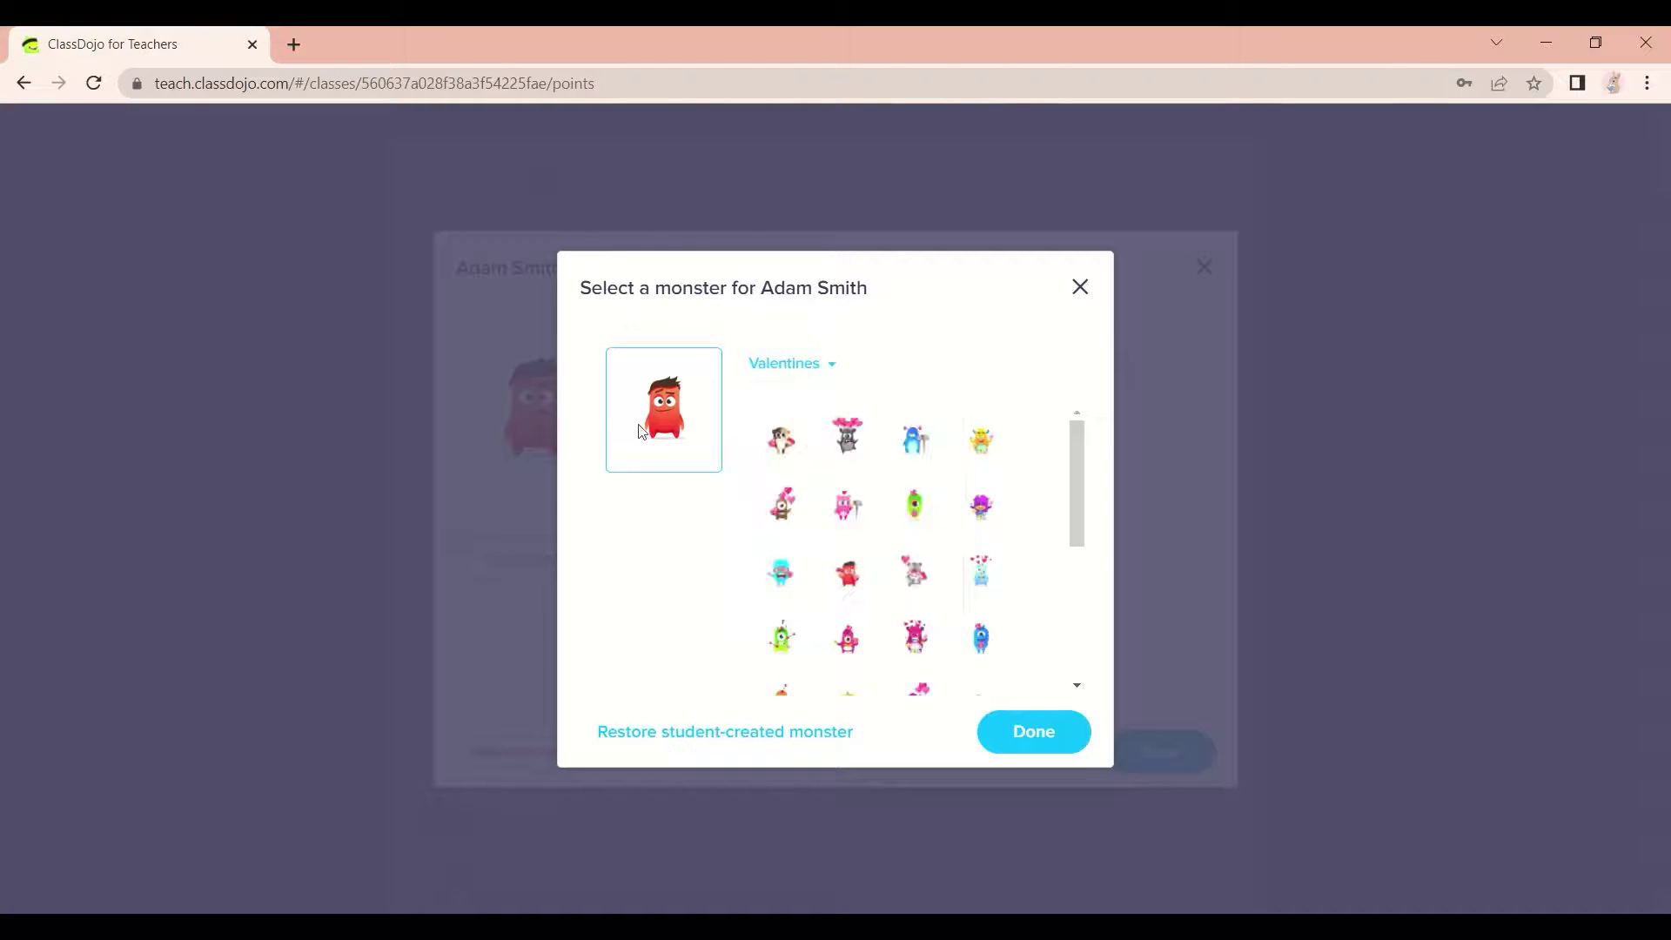
click(1054, 729)
click(1145, 763)
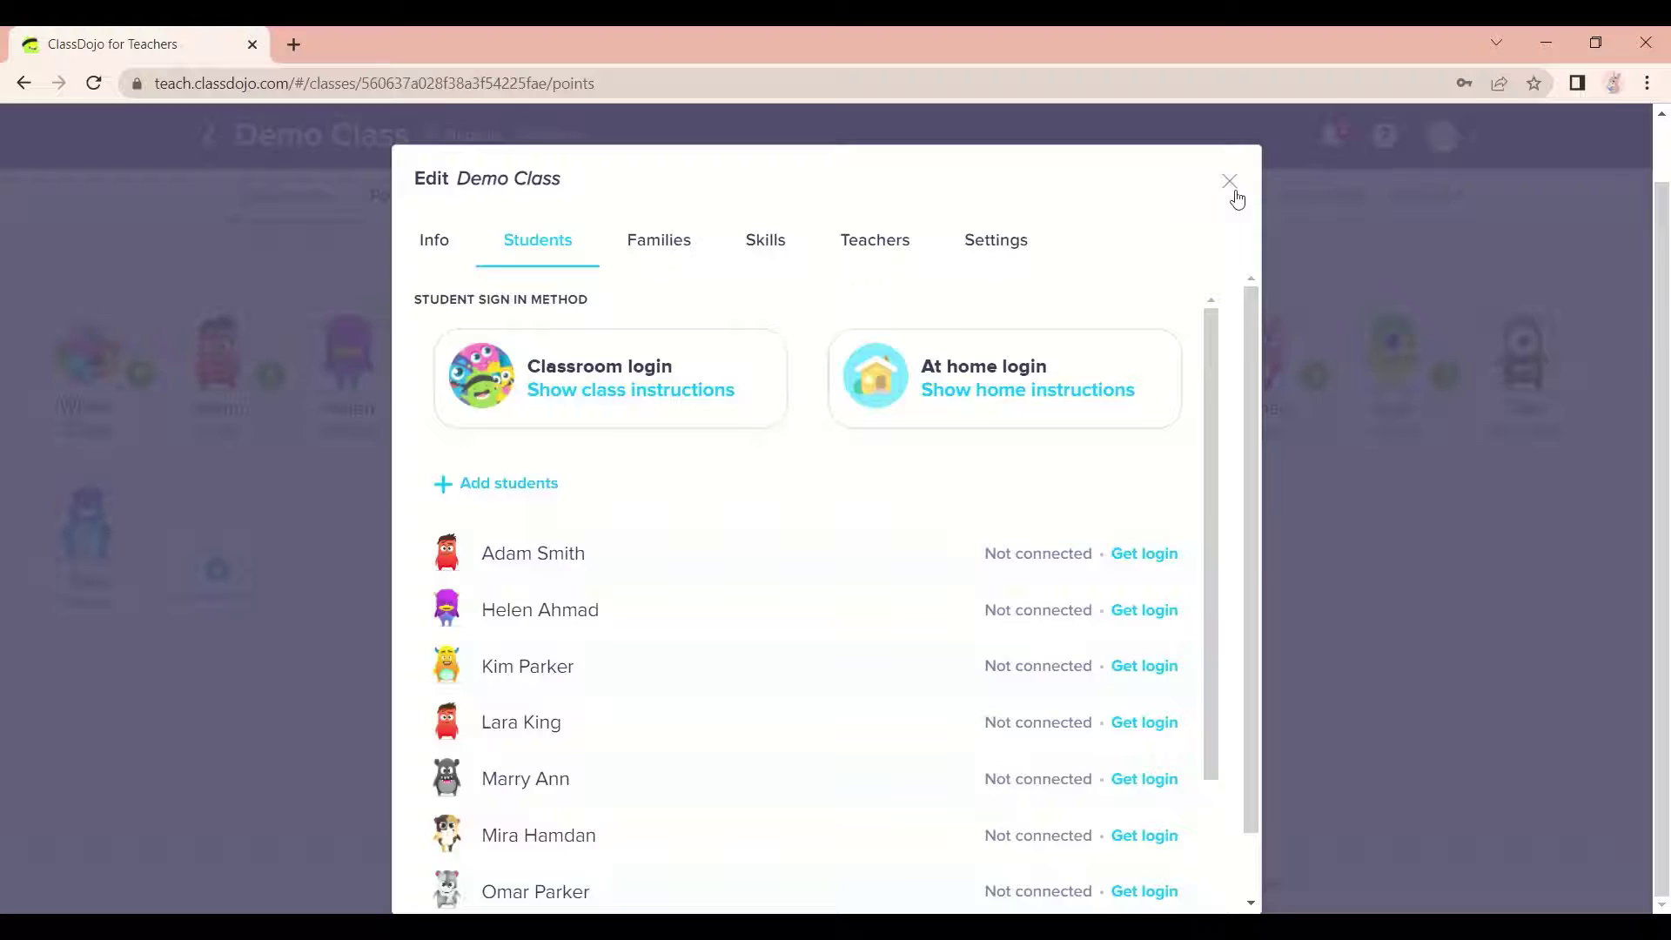
Give the second student a Working hard point, raising the class to 10, then open the first row's last student.
click(1235, 192)
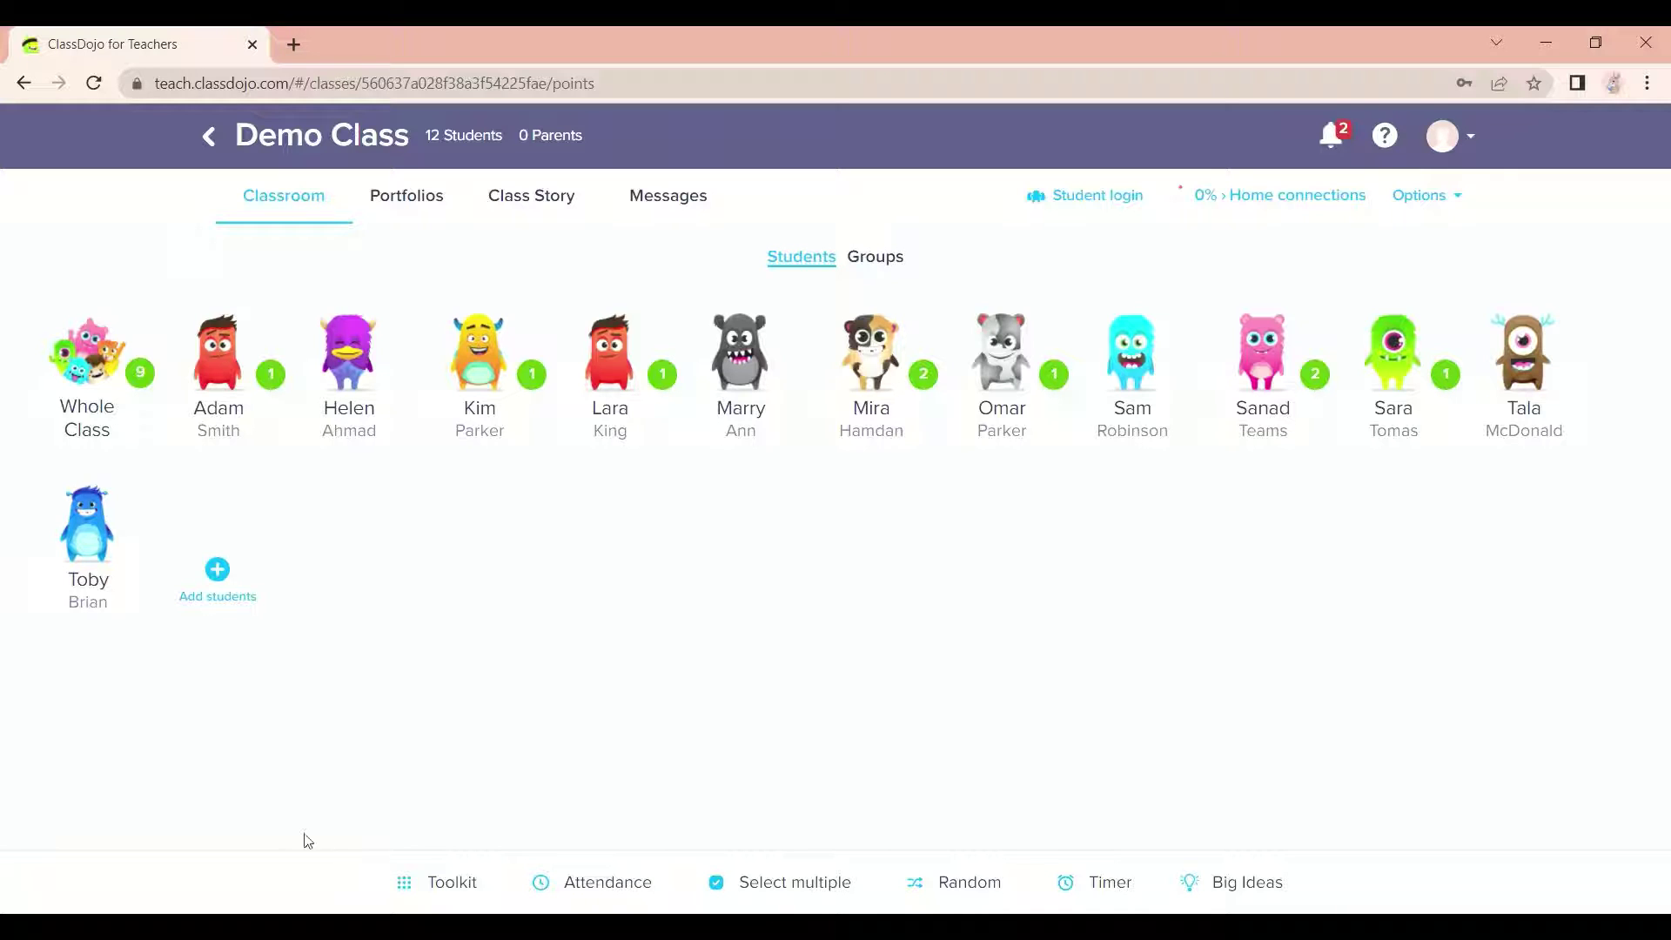
click(346, 392)
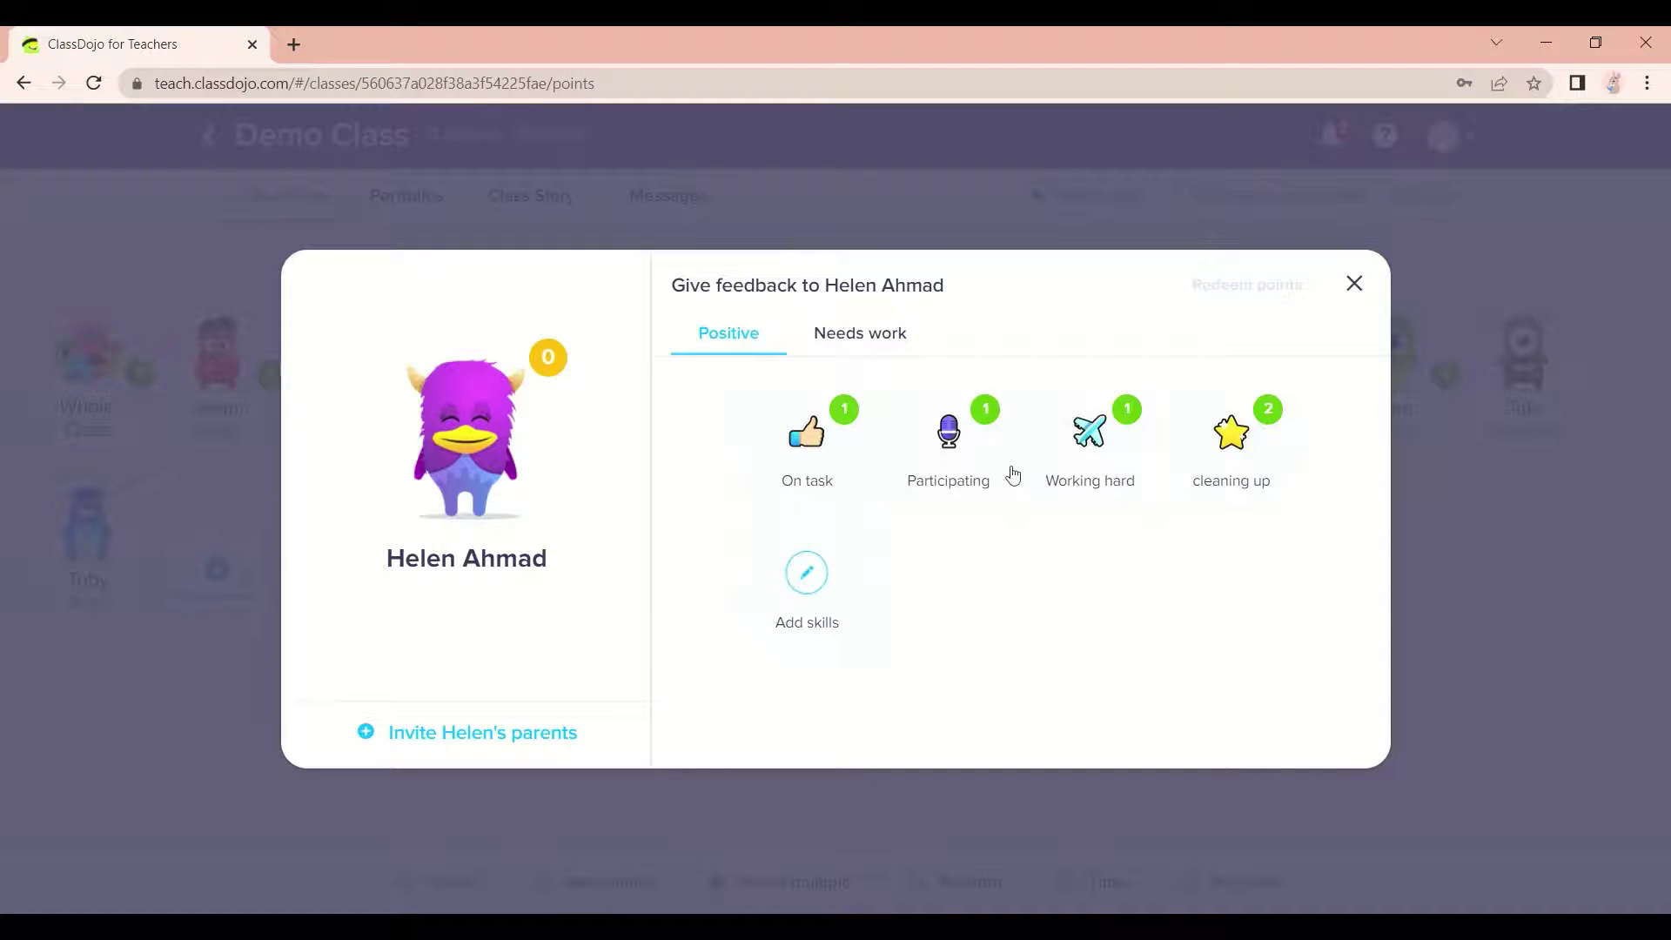
click(1097, 463)
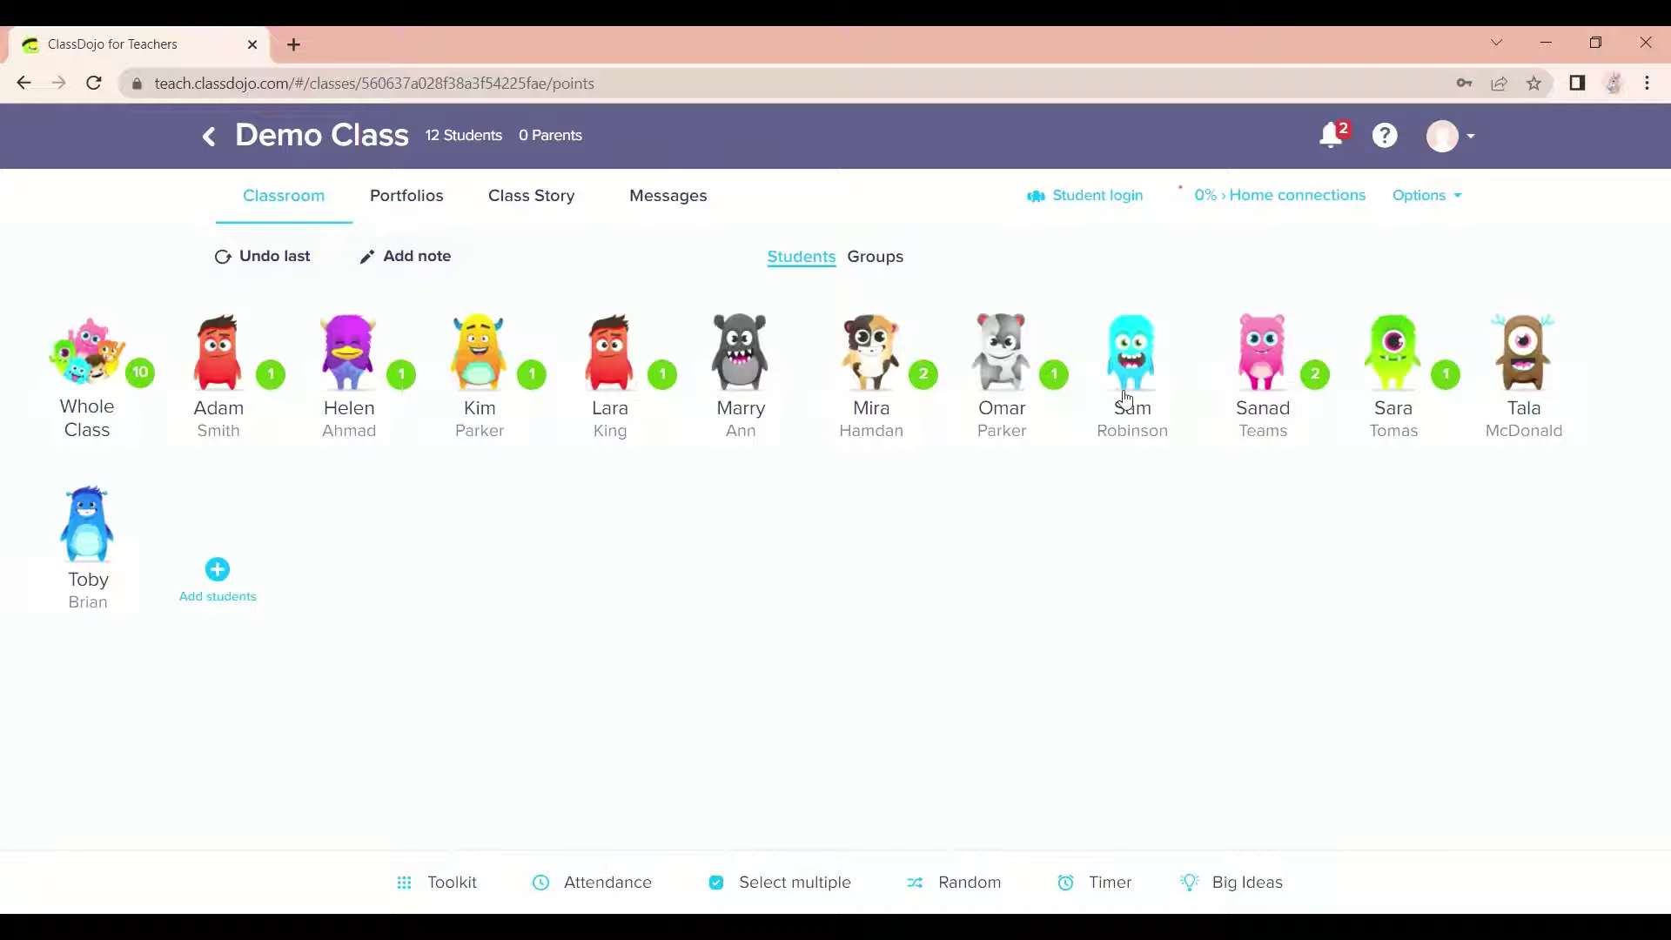
click(1510, 364)
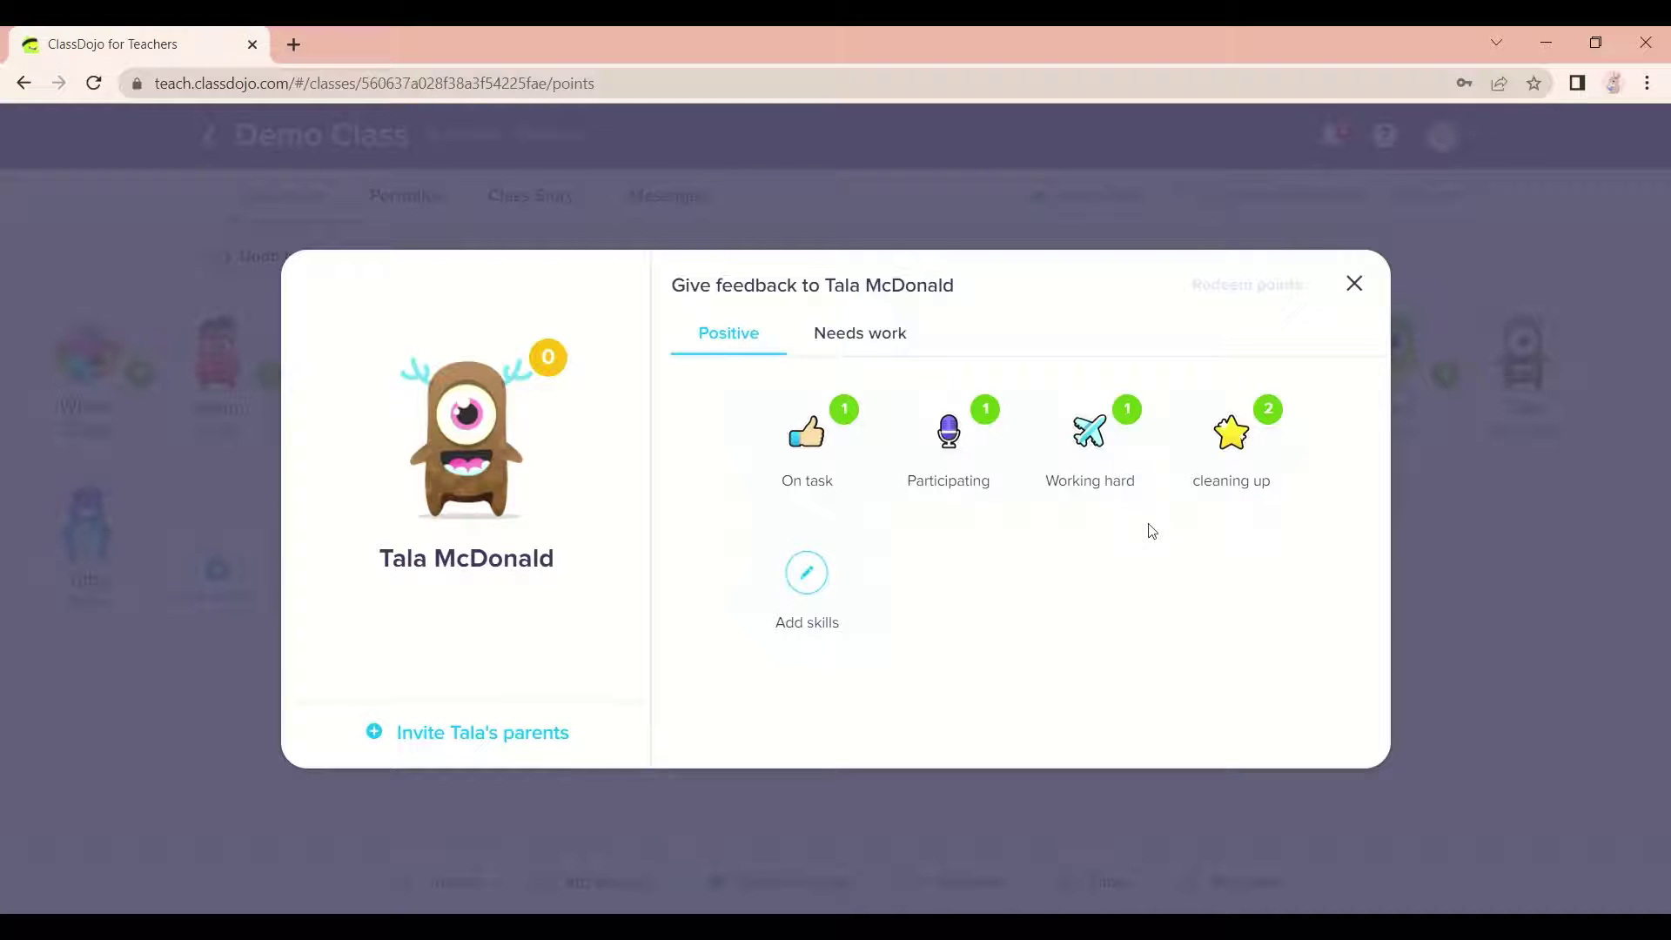
Create a 3-point 'helping a friend' skill with the handshake icon and award it to the student.
click(818, 585)
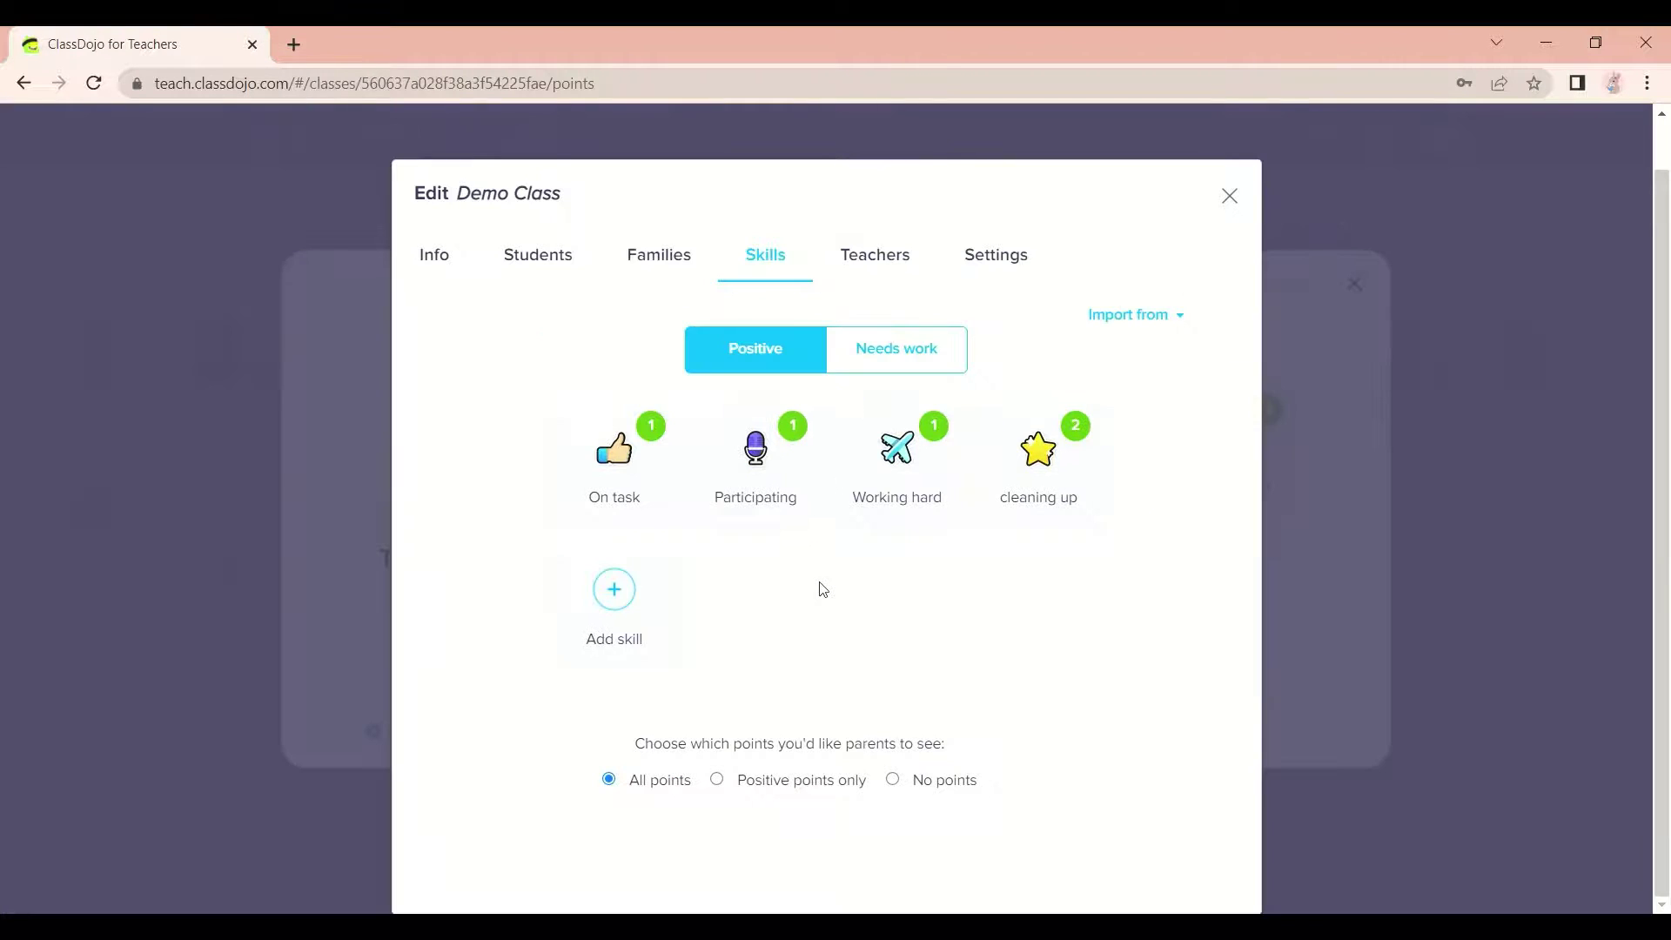
click(606, 607)
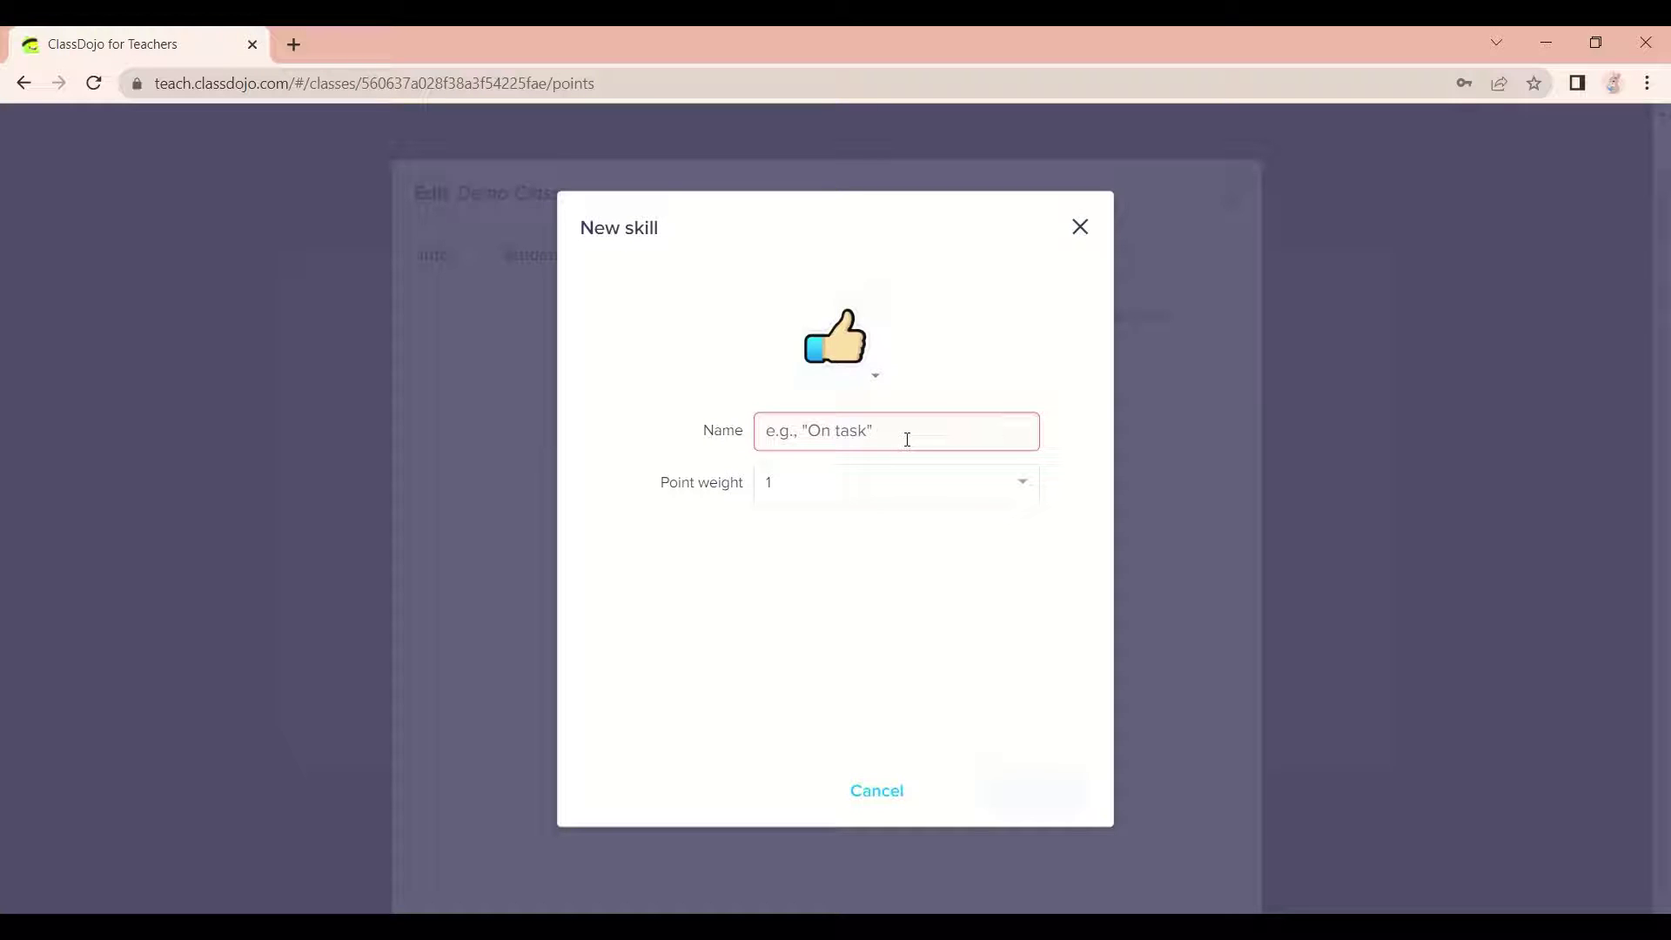
text(h)
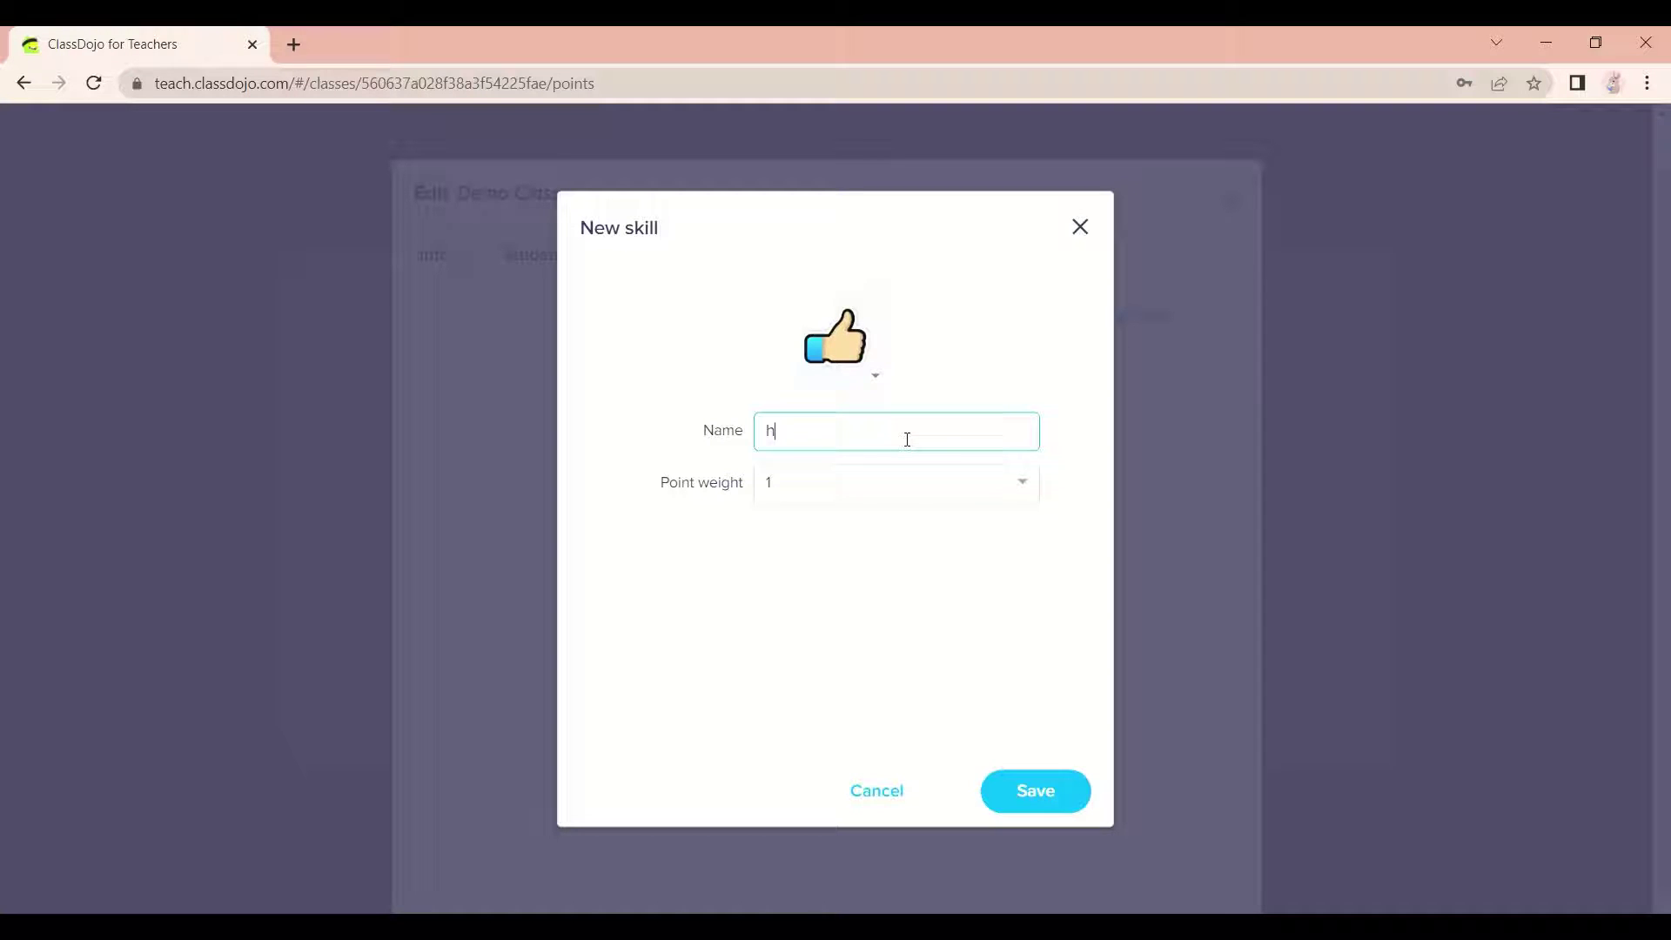
text(elping a friend)
click(874, 349)
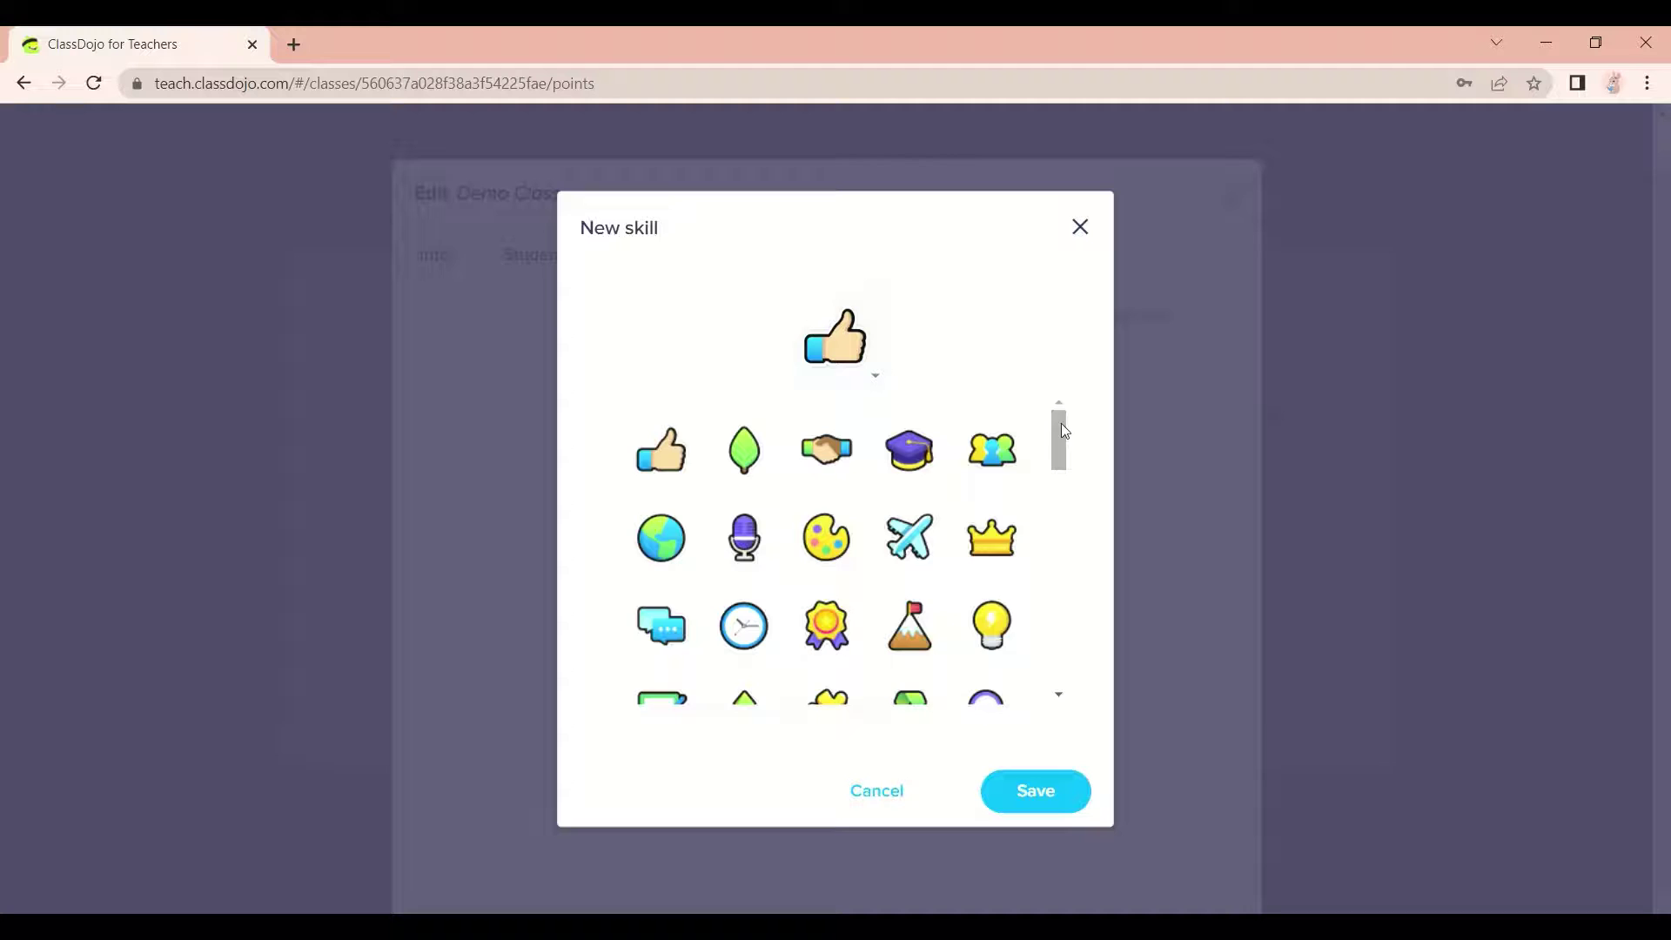
mouse_move(1061, 423)
mouse_down()
mouse_move(1102, 654)
mouse_move(1104, 519)
mouse_move(1073, 405)
mouse_up()
click(831, 475)
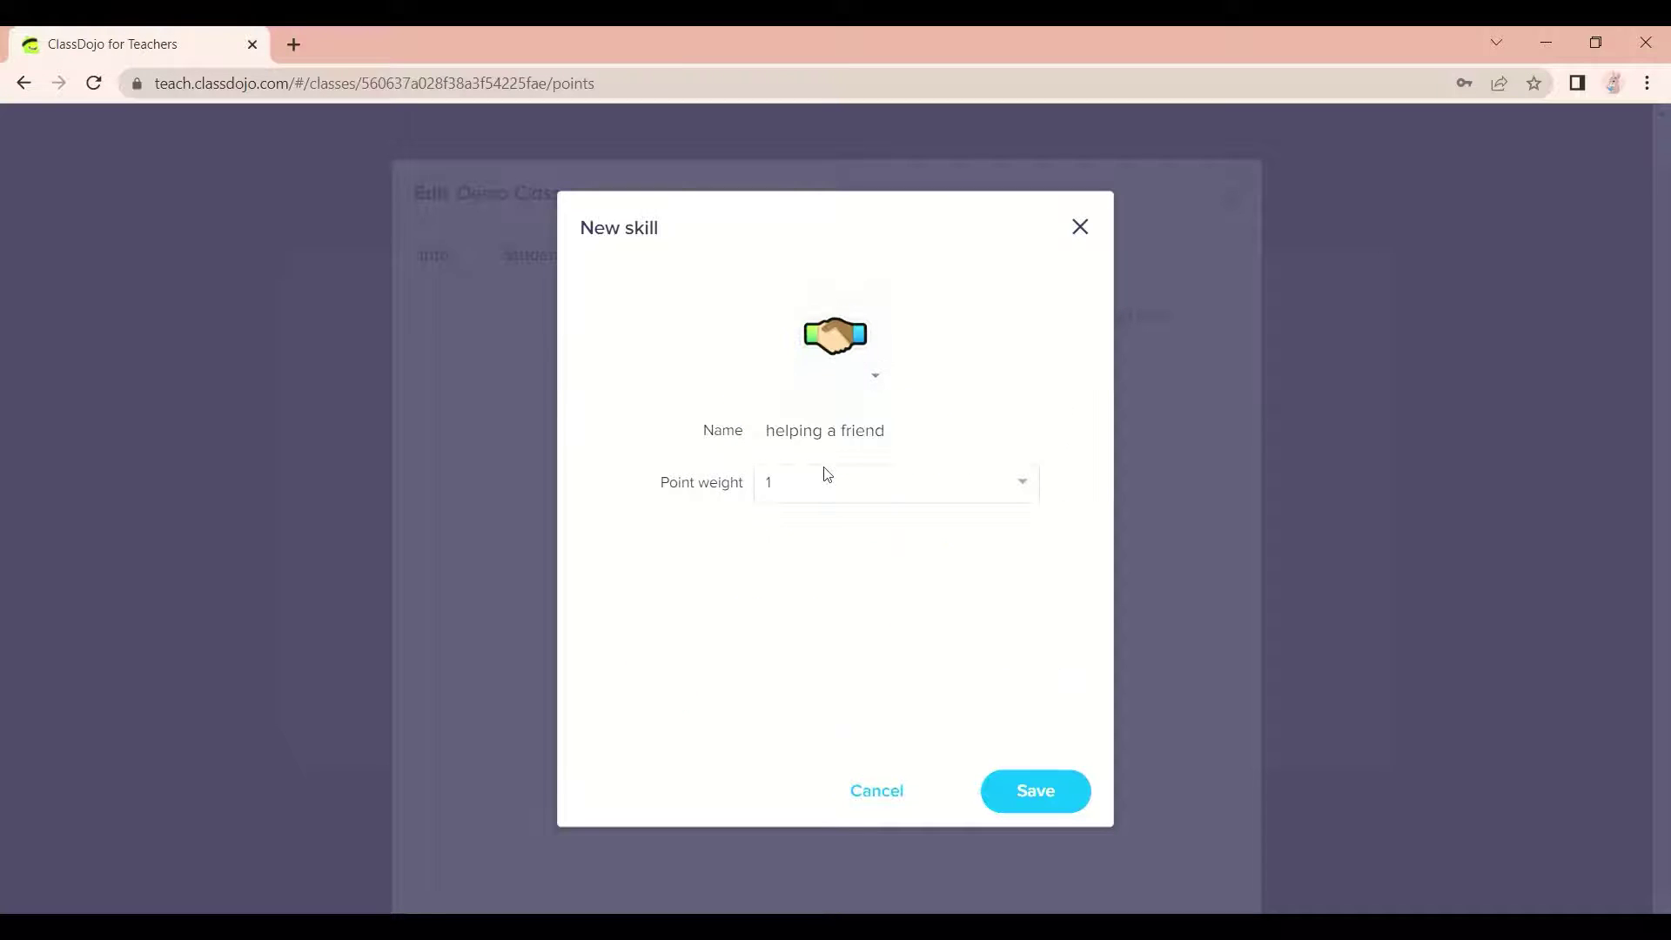
click(1028, 488)
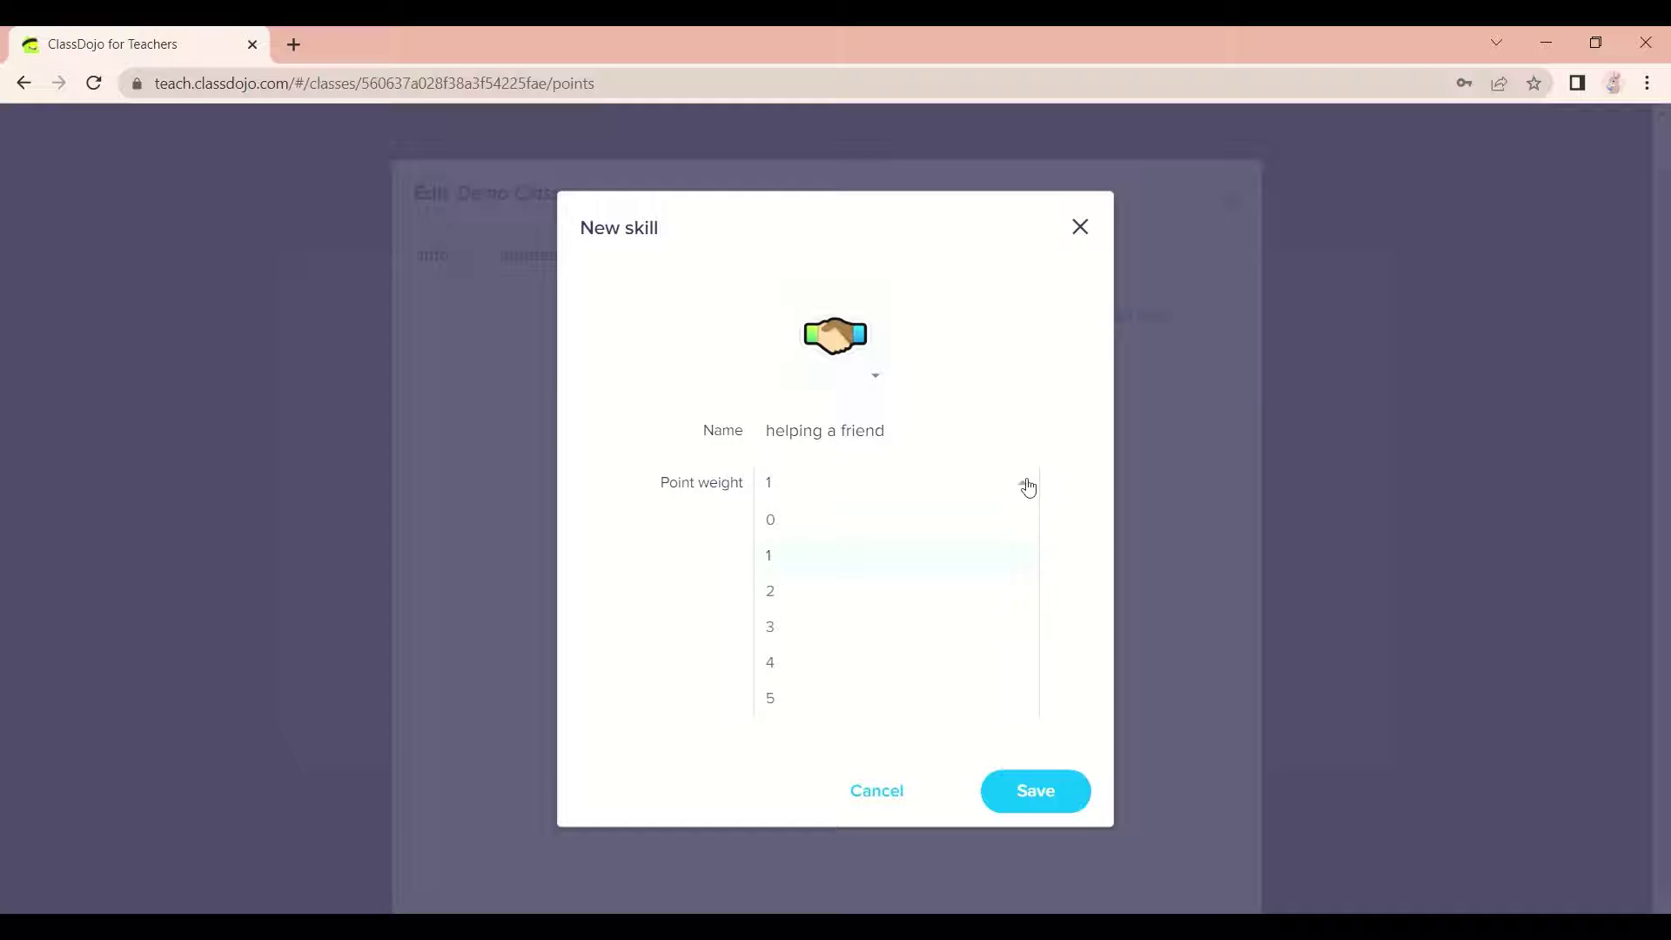
click(847, 628)
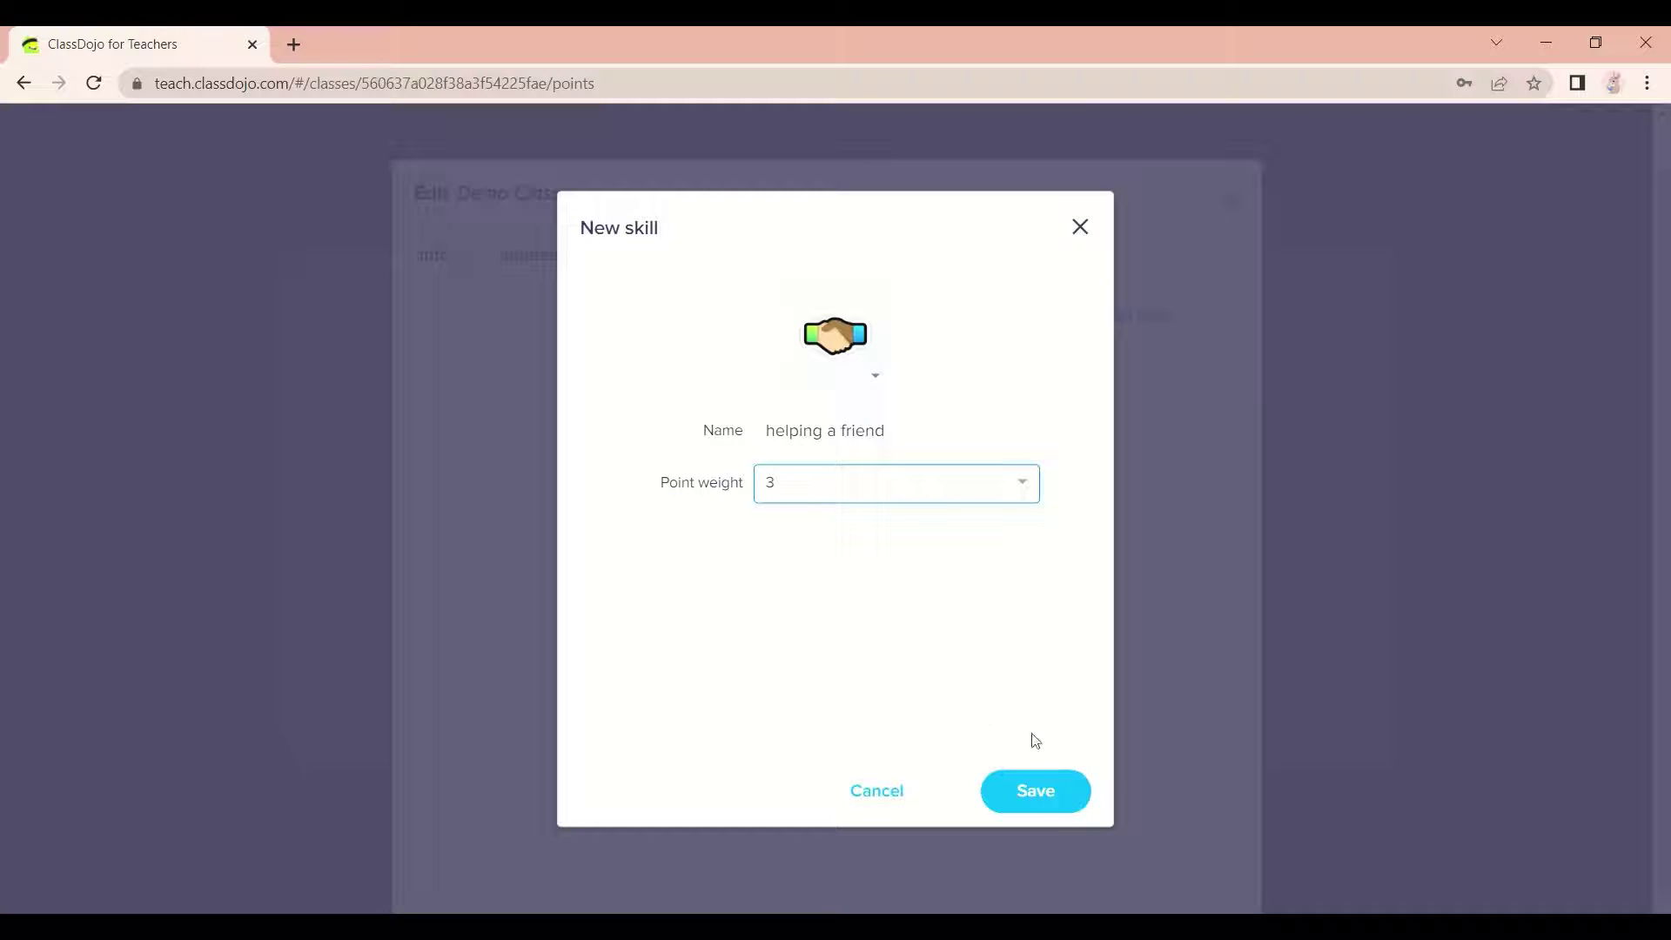
click(1035, 789)
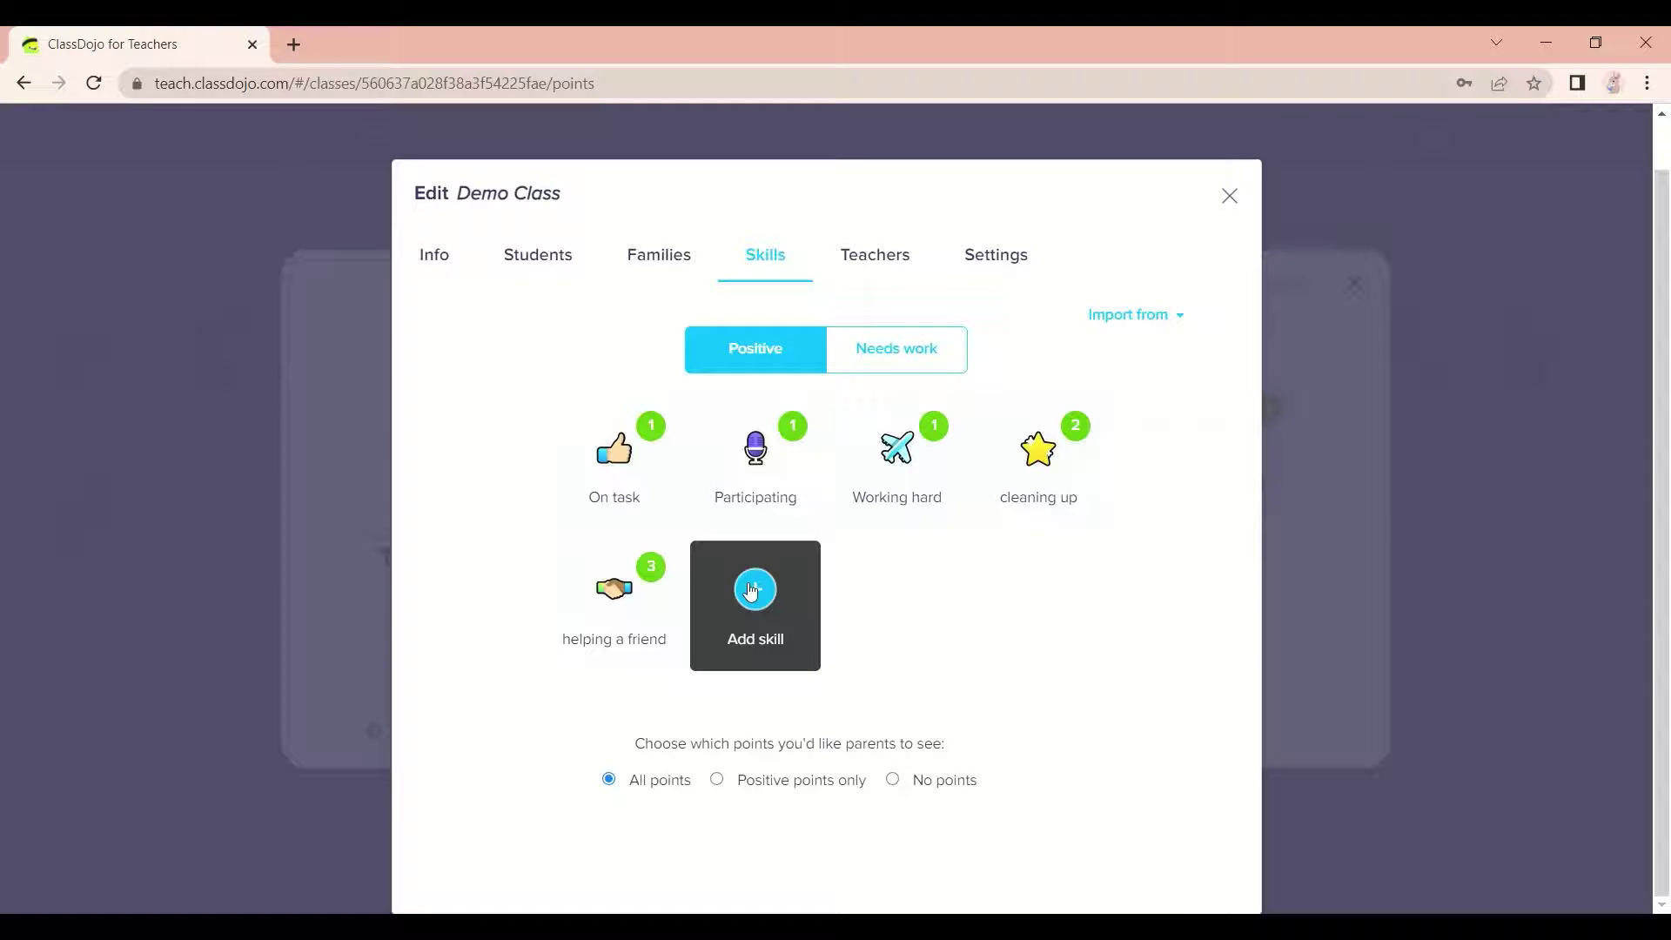
click(1230, 198)
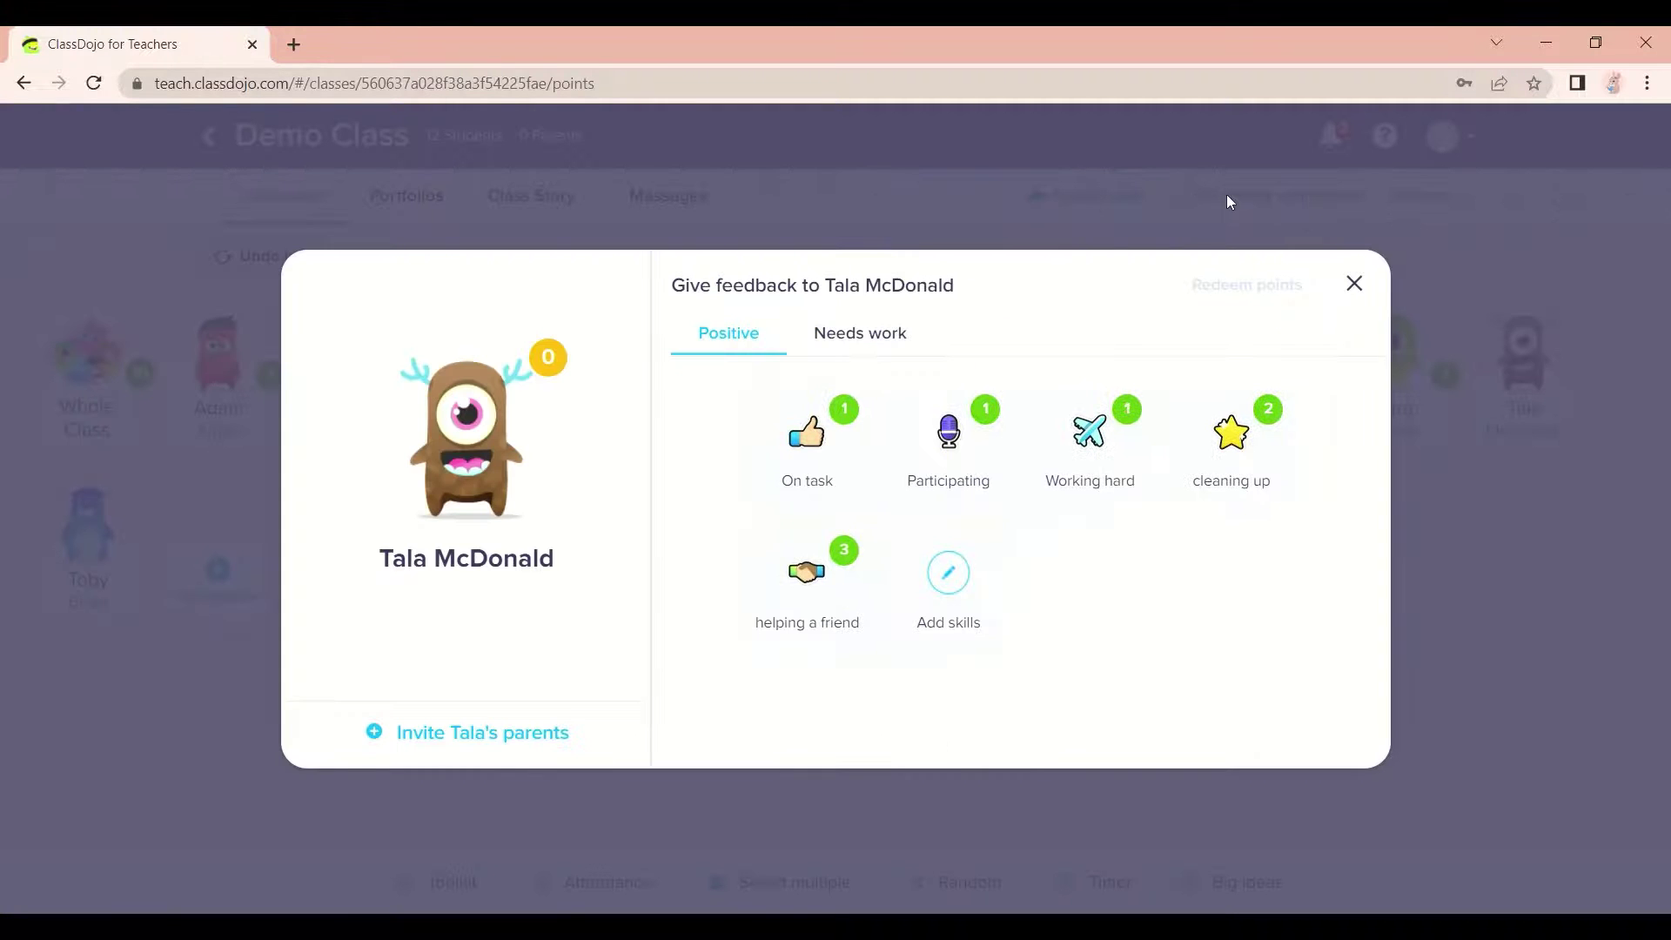
click(803, 575)
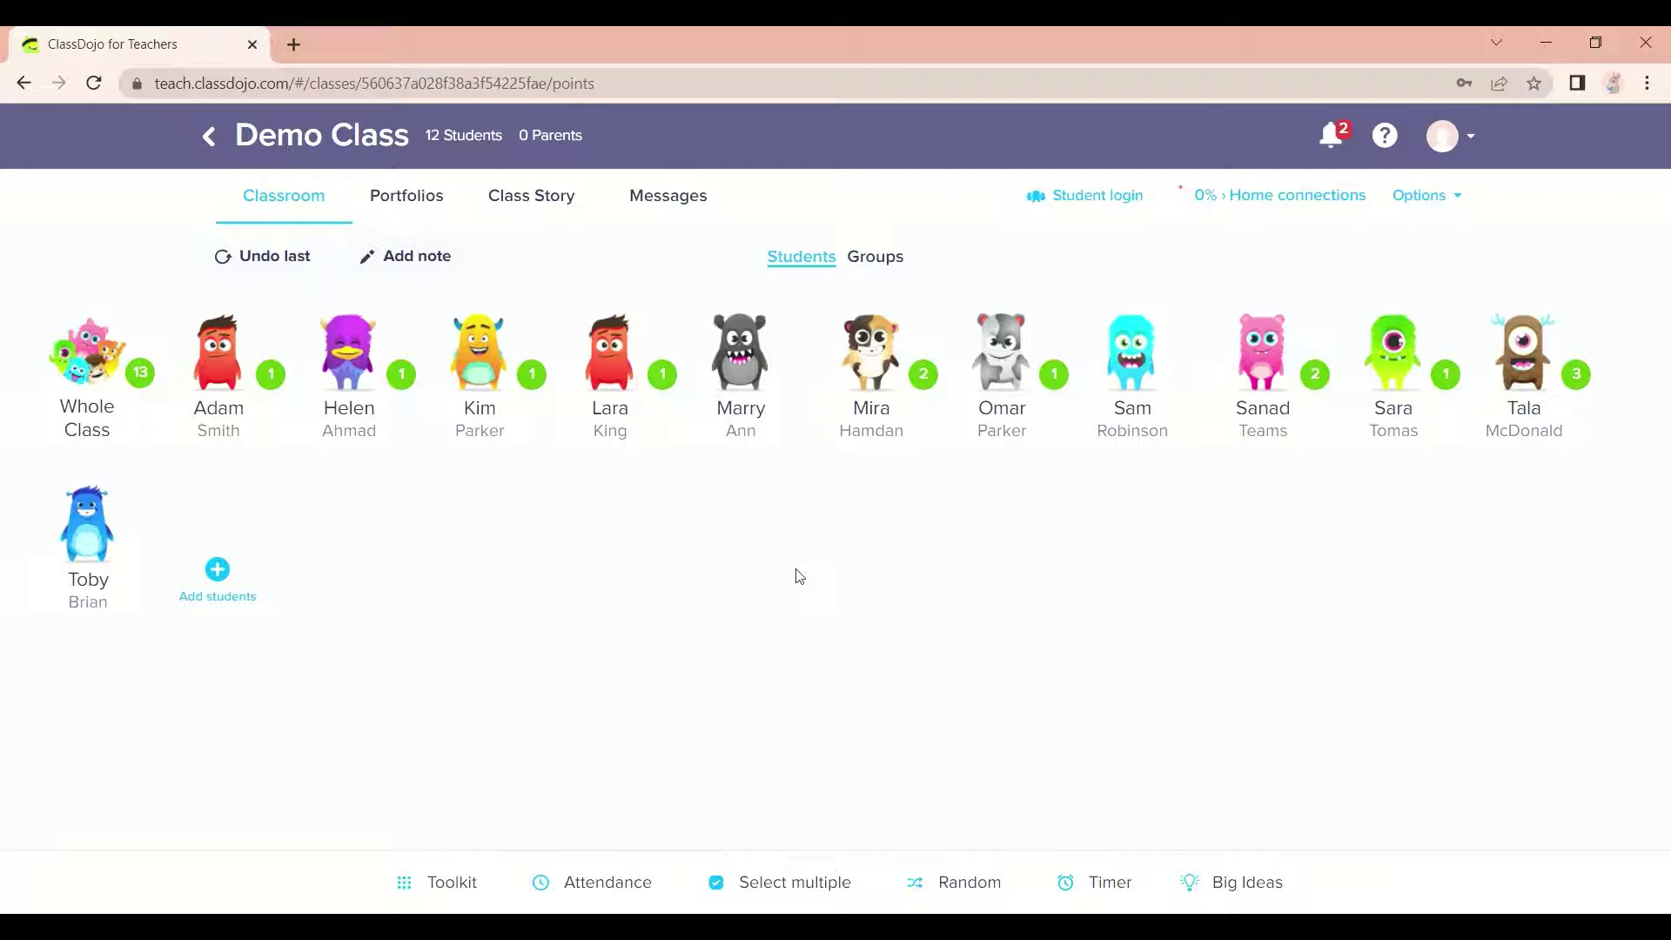
Create a 'lions' group with the red, grey and pink monsters and the purple bird.
click(900, 267)
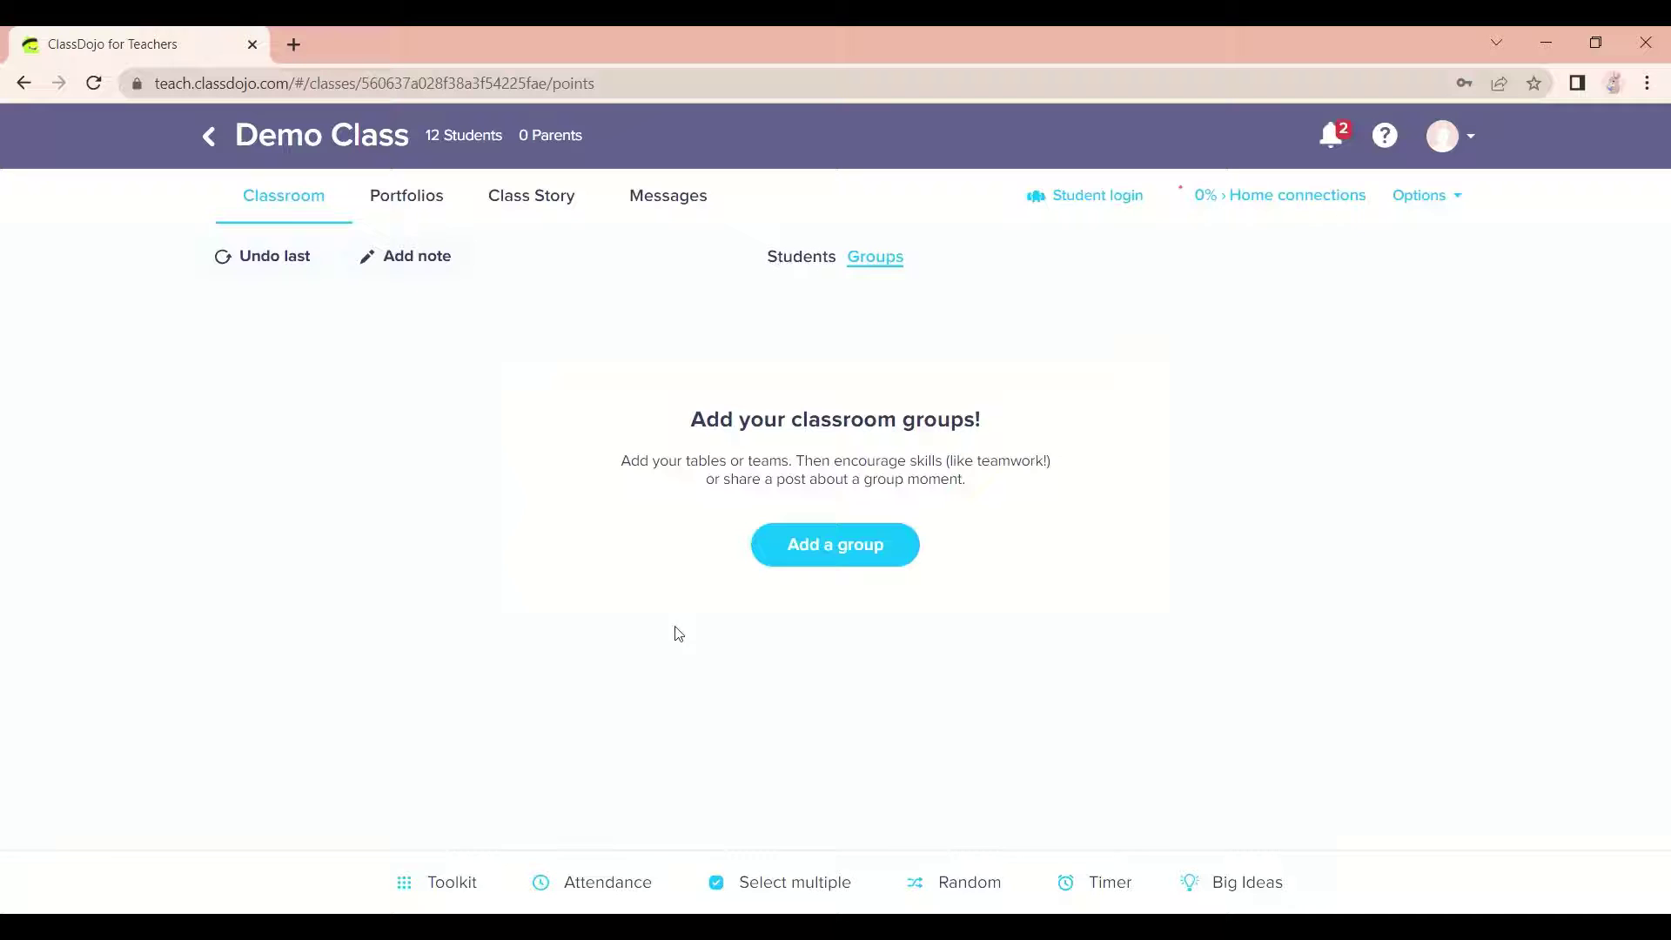
click(826, 547)
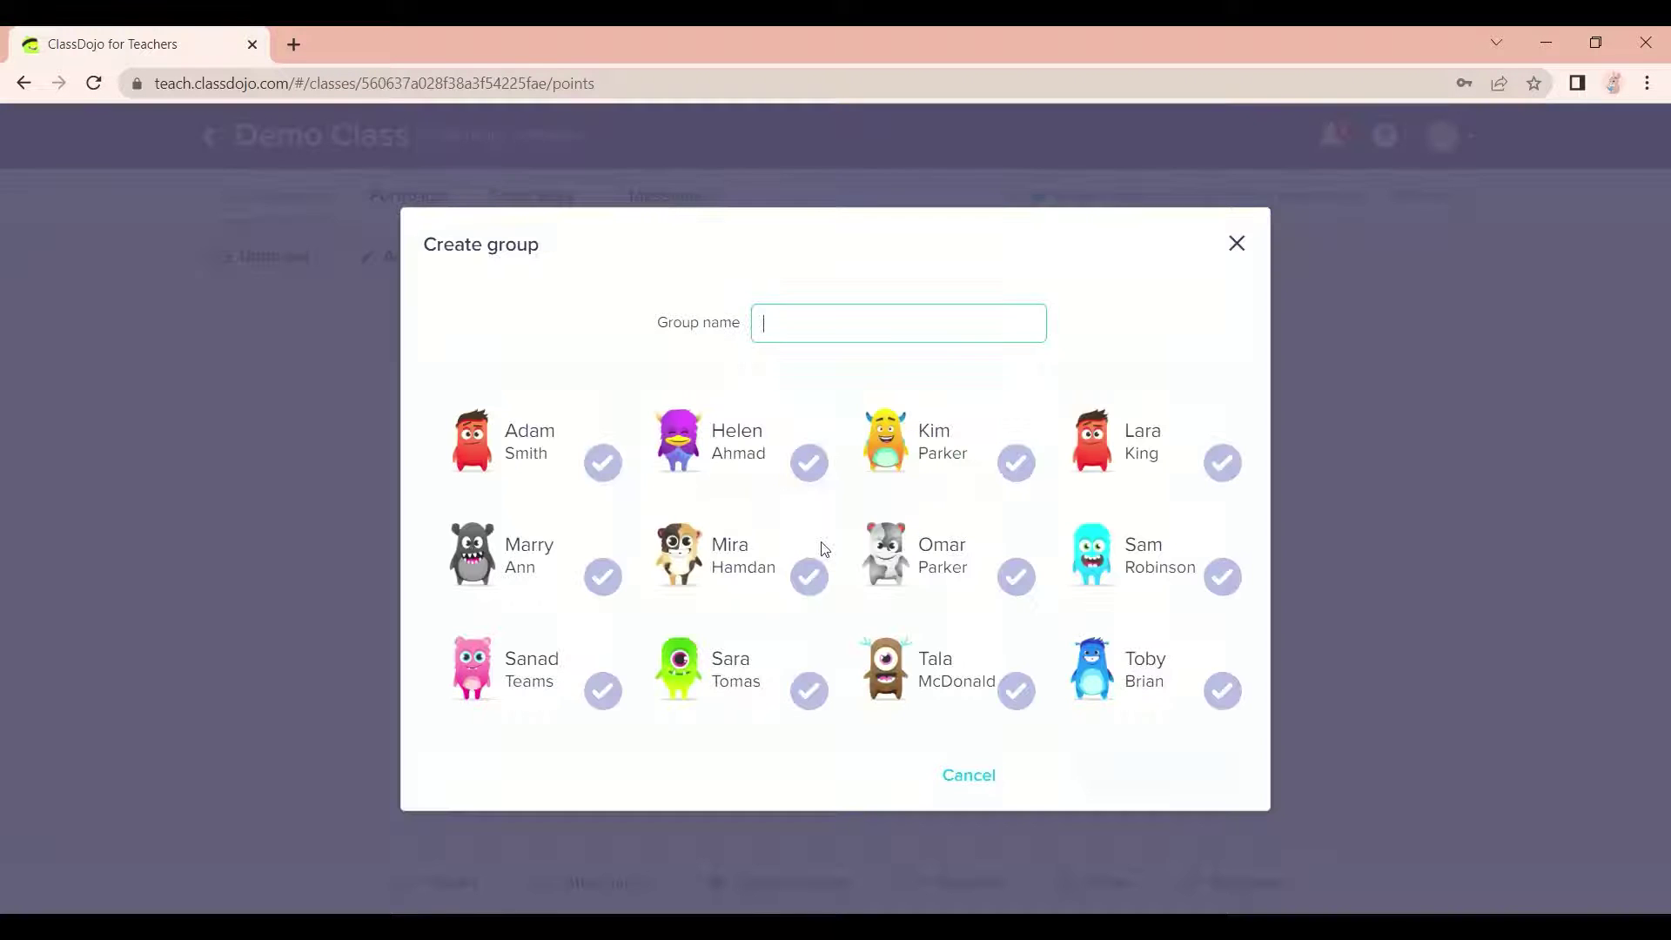
click(525, 442)
click(555, 552)
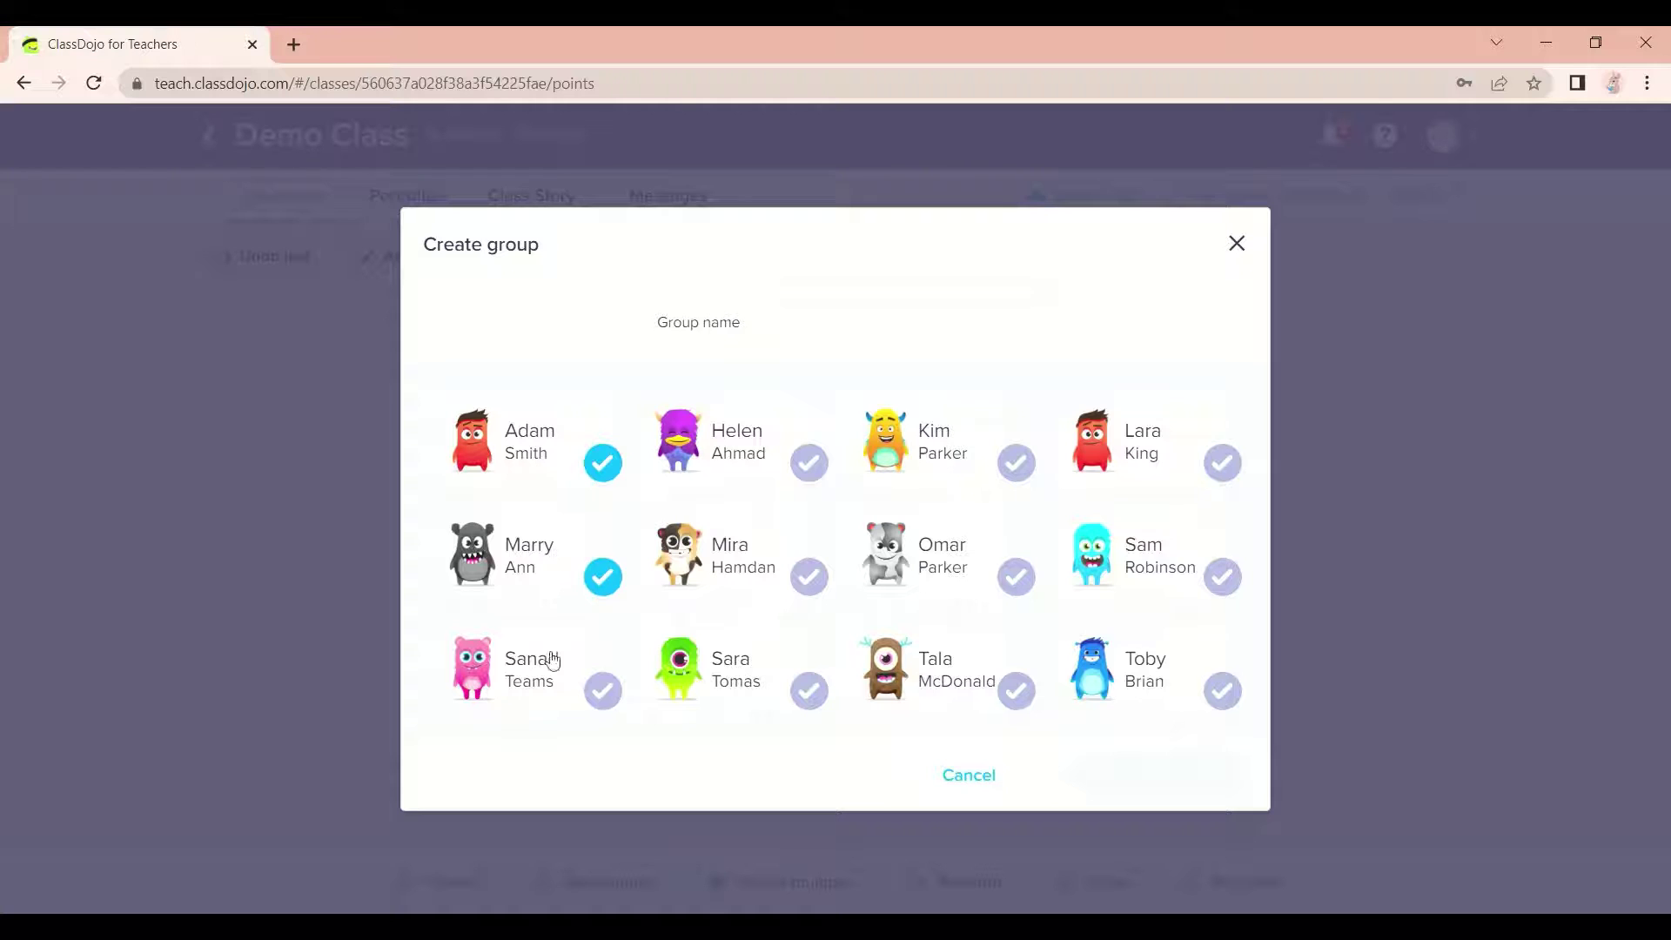
click(550, 688)
click(735, 451)
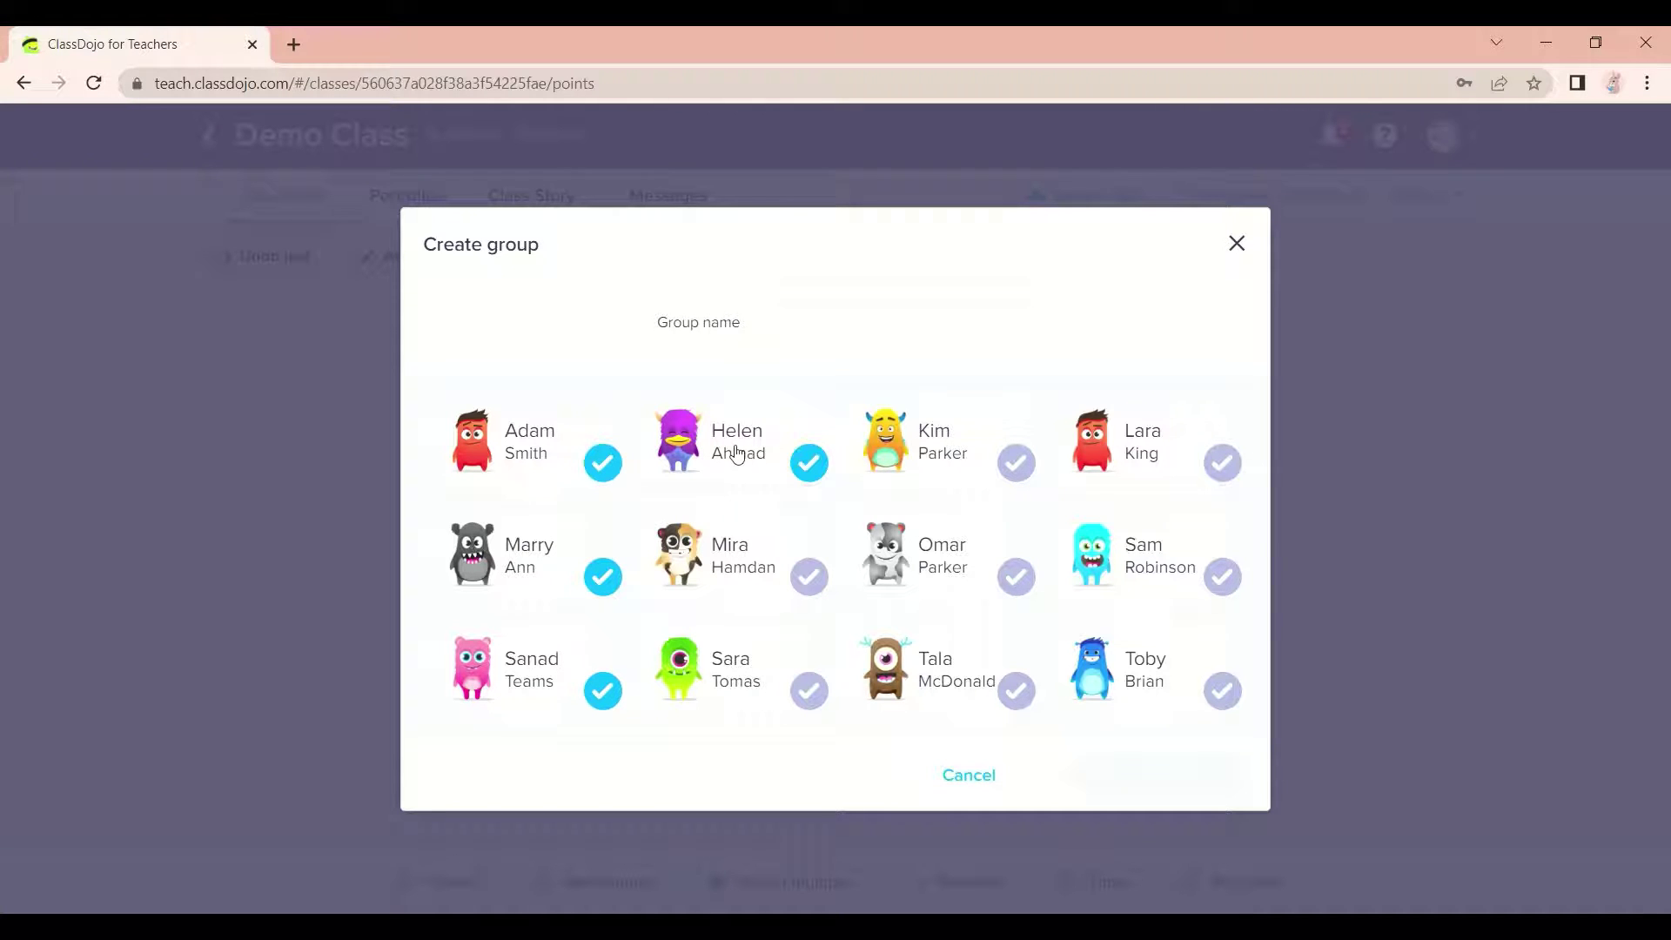
click(818, 329)
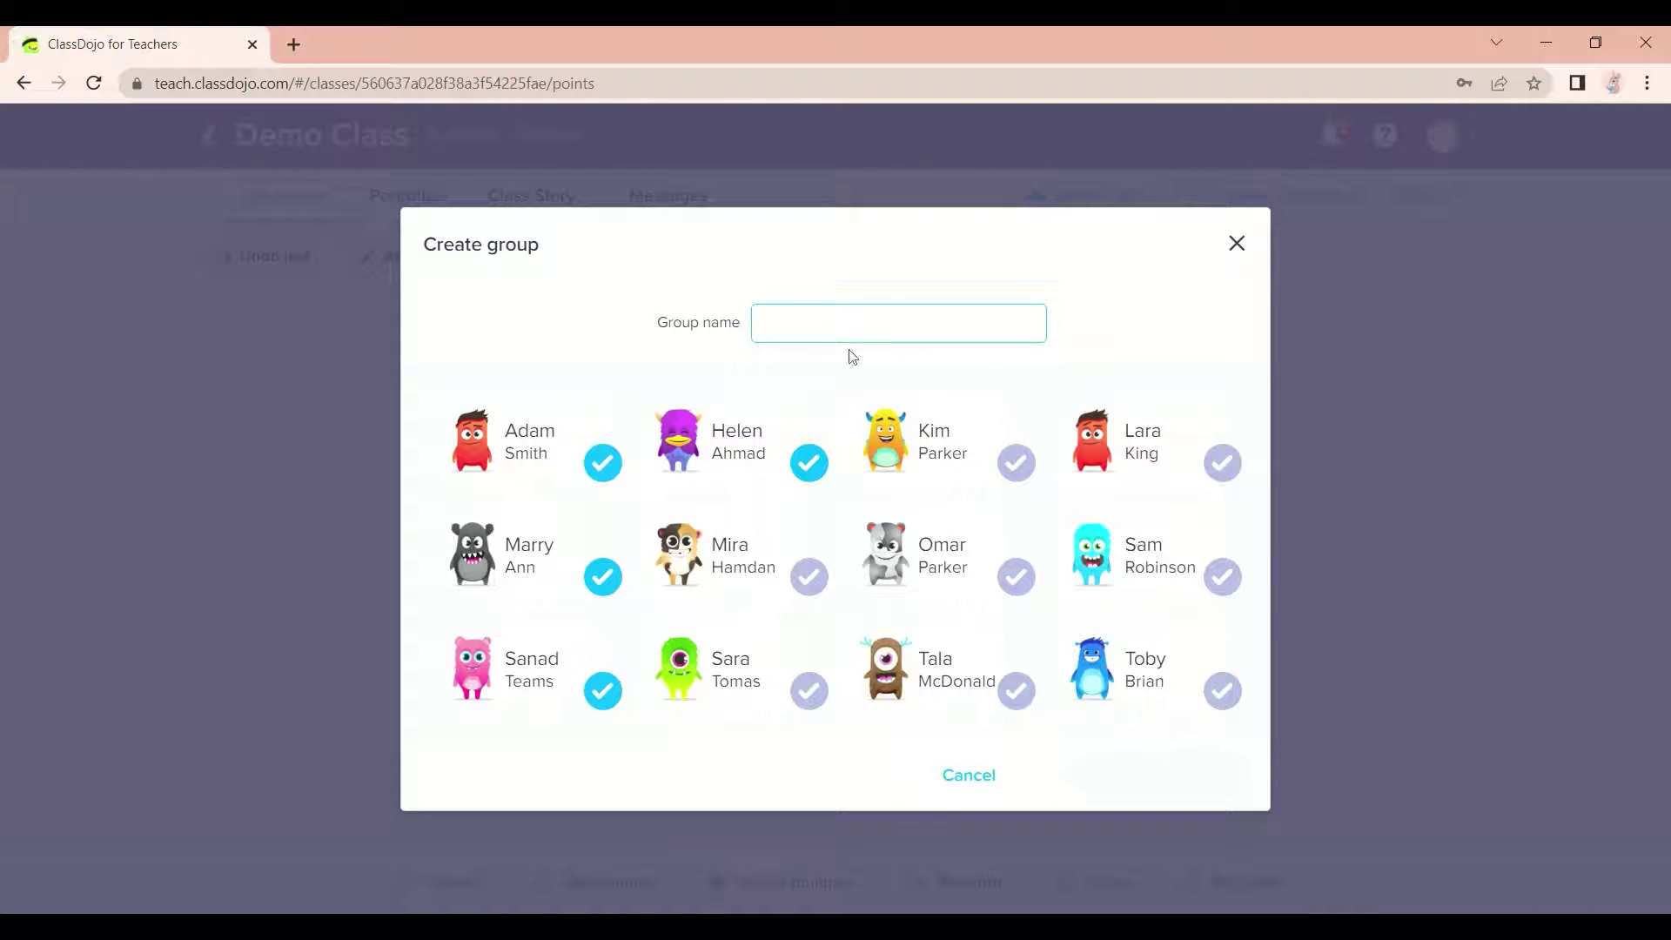
click(888, 385)
click(1202, 781)
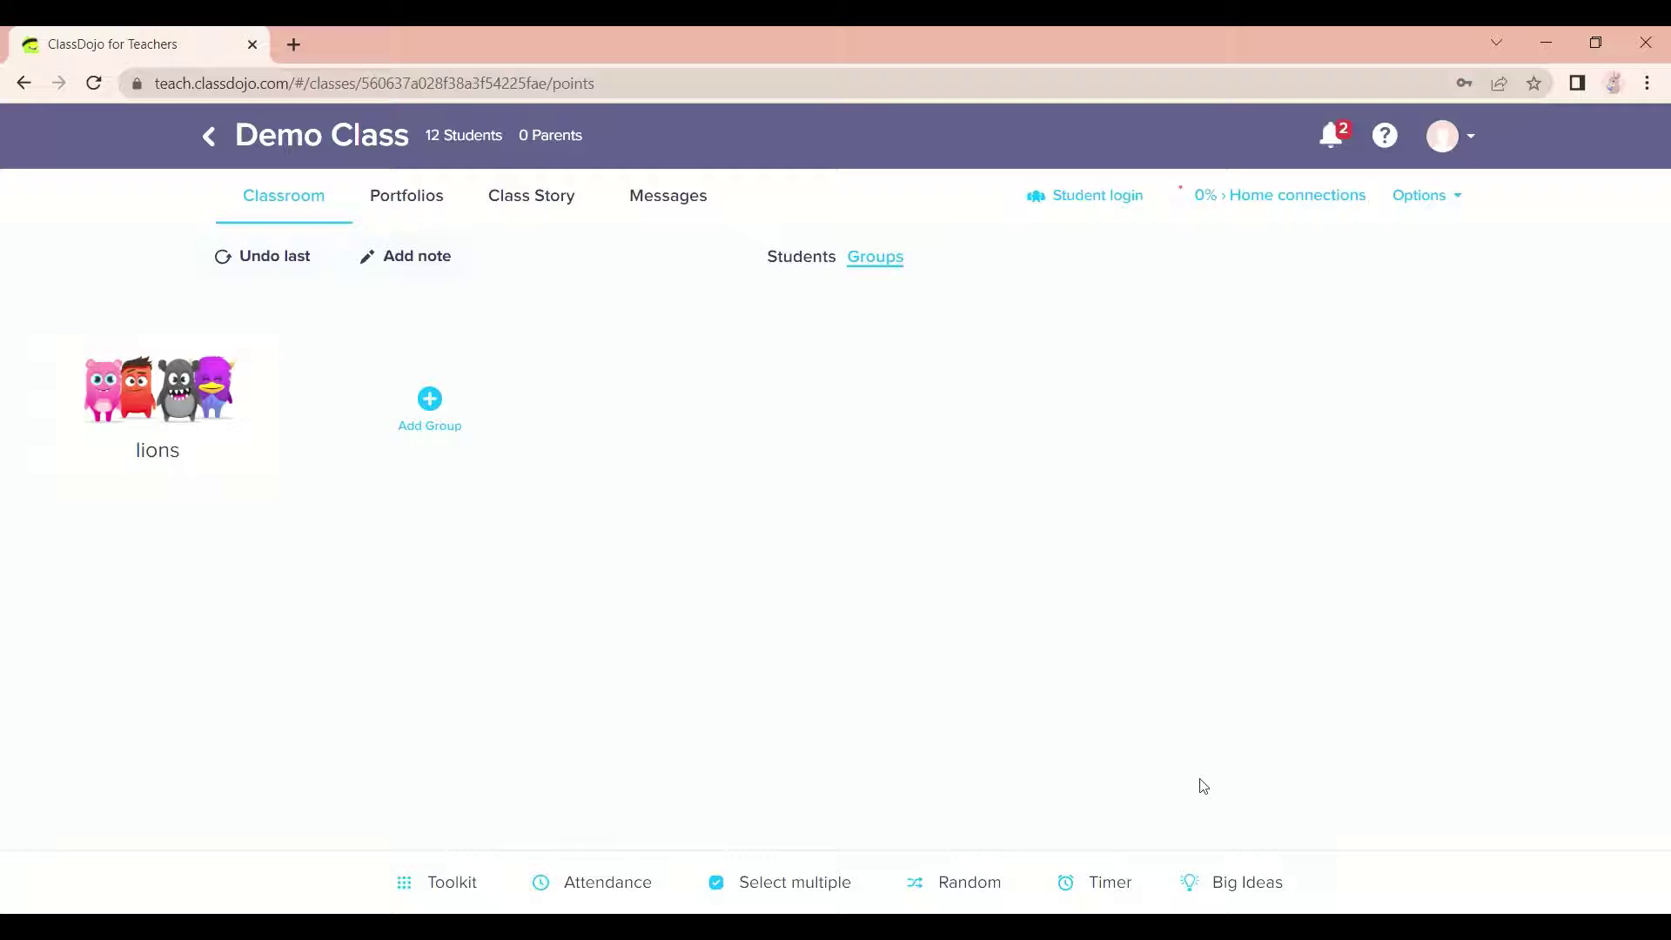
Create a 'cats' group with the calico dog, green one-eyed, yellow horned and grey-and-white dog students.
click(429, 402)
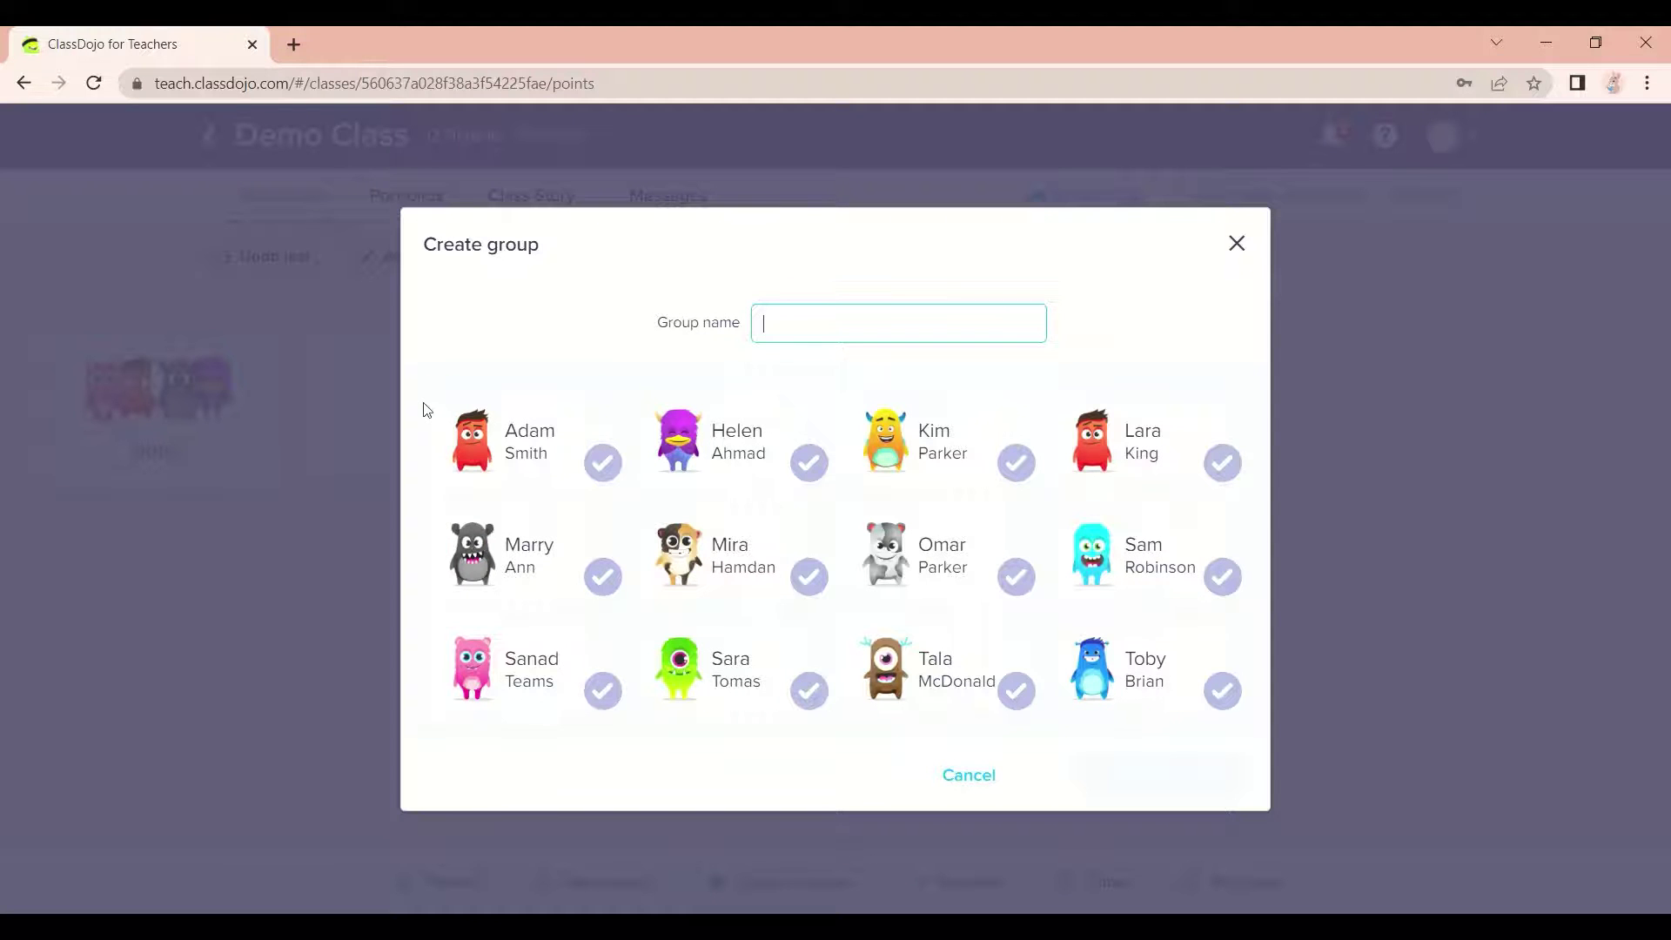
click(717, 552)
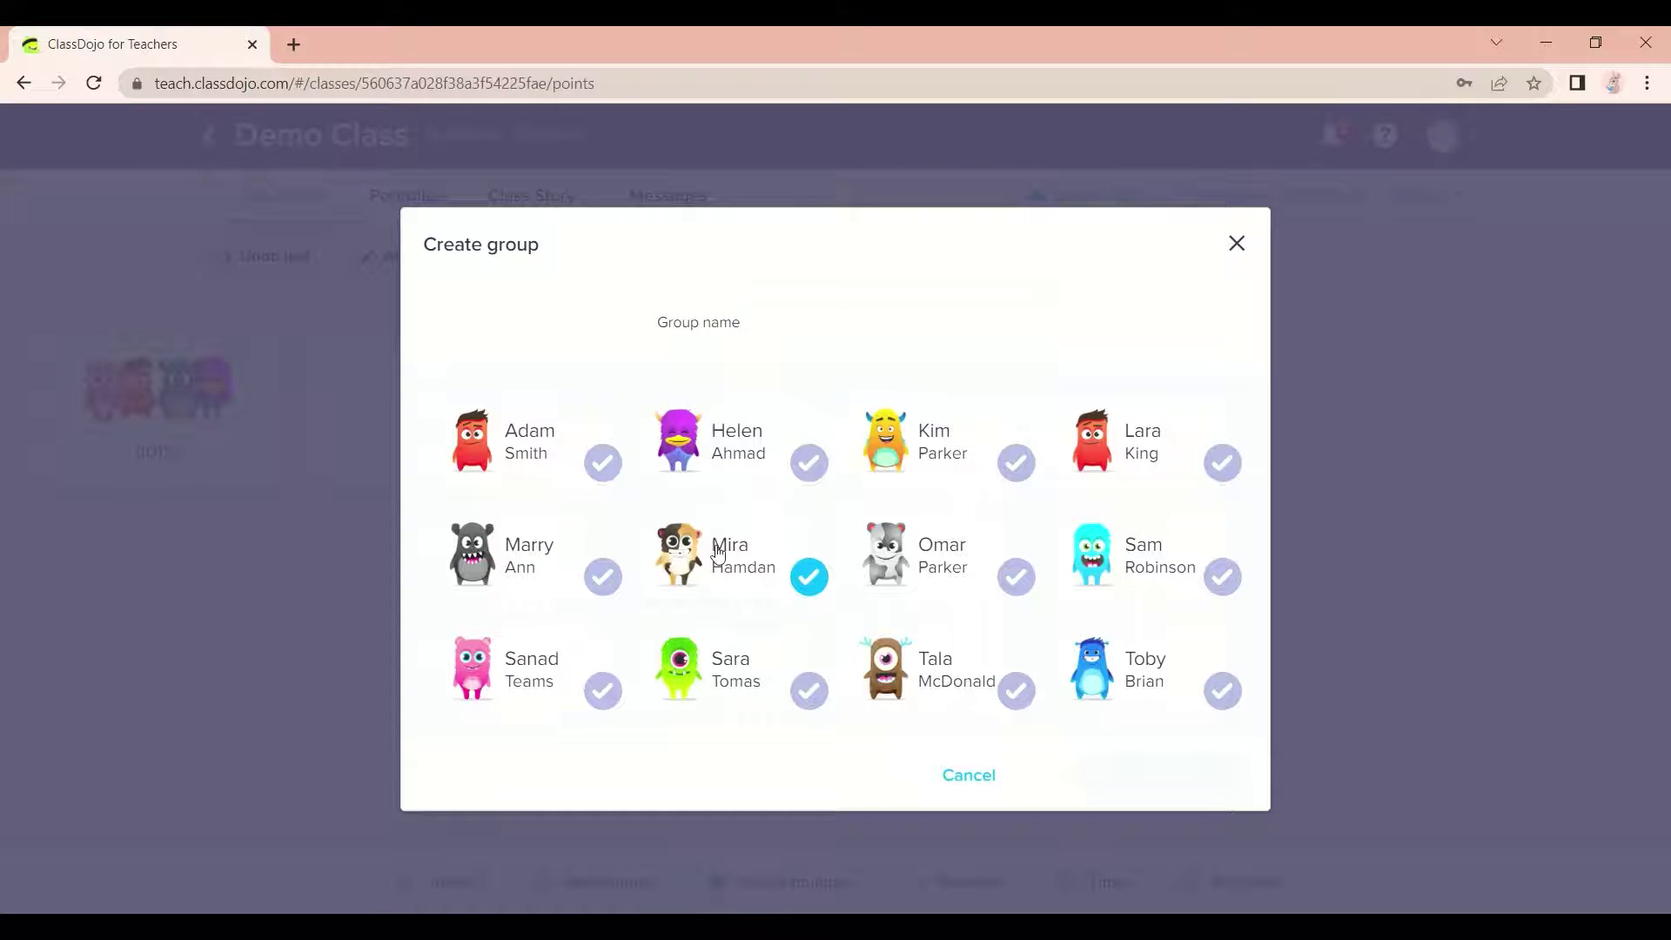
click(729, 696)
click(938, 426)
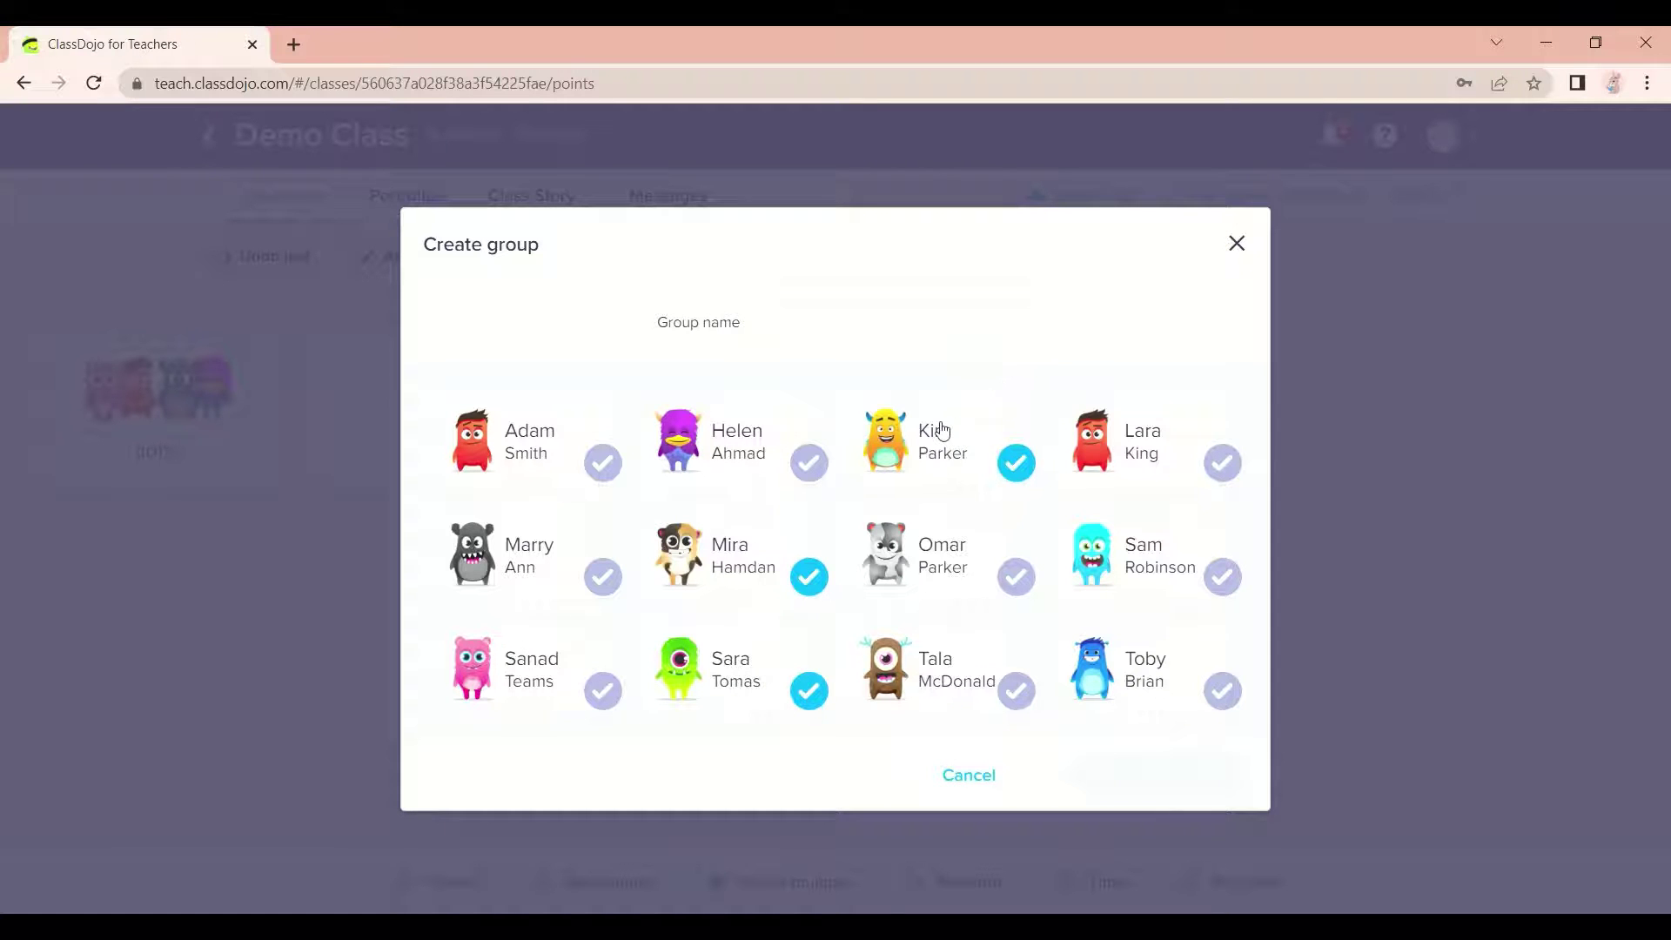
click(935, 538)
click(906, 331)
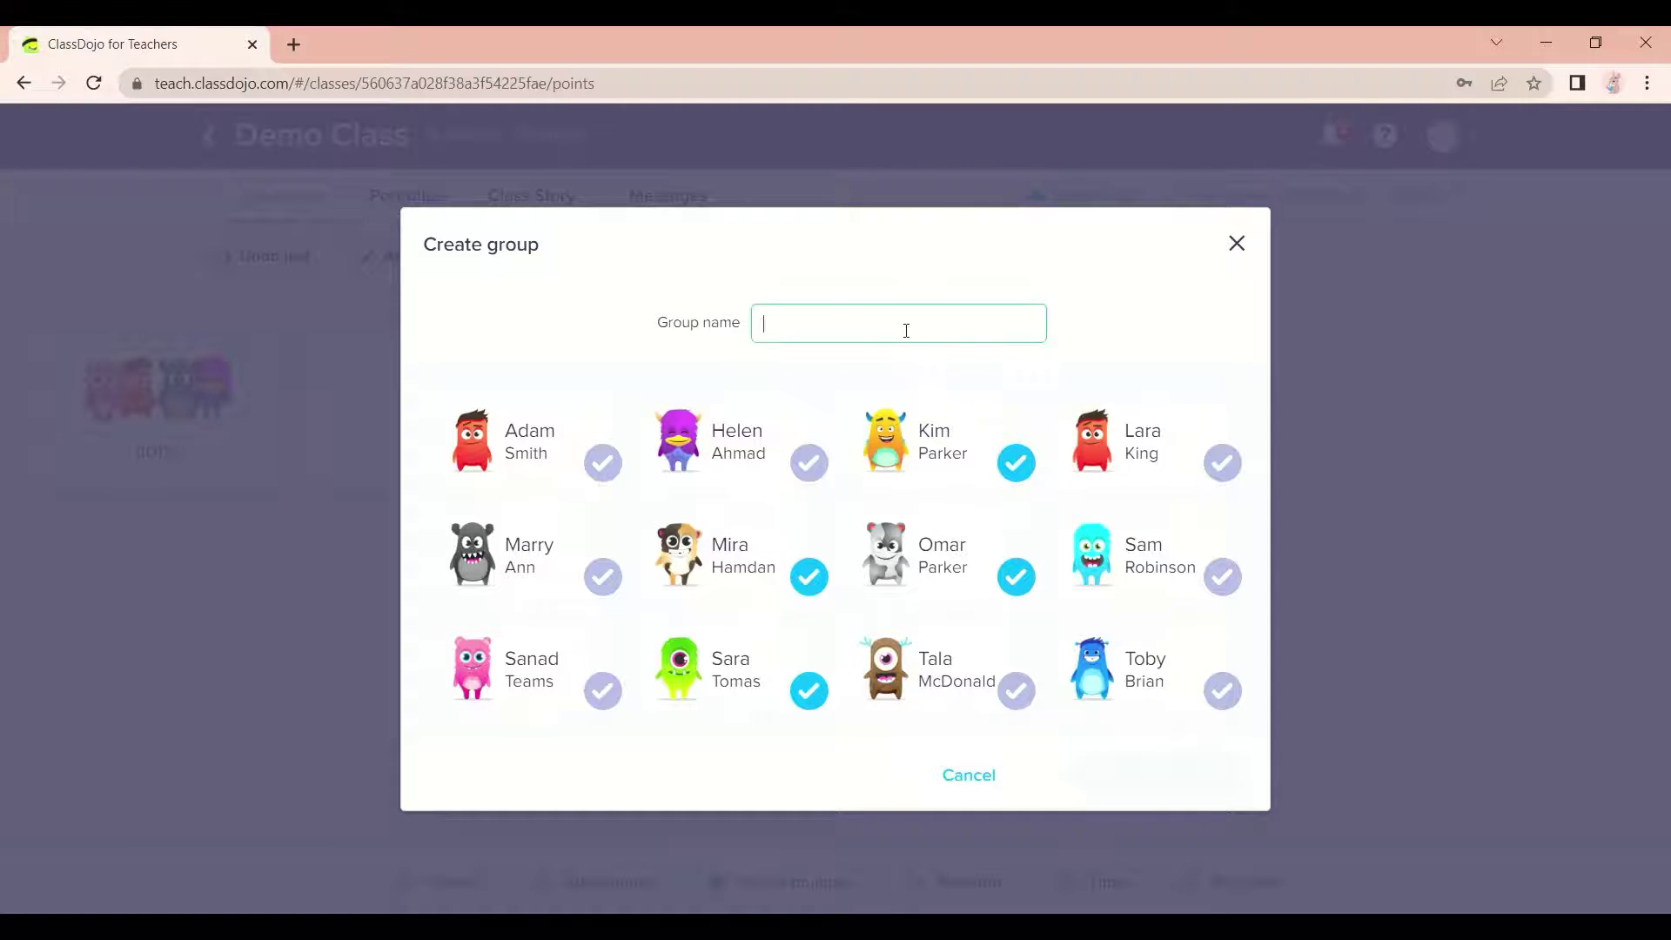
text(cats)
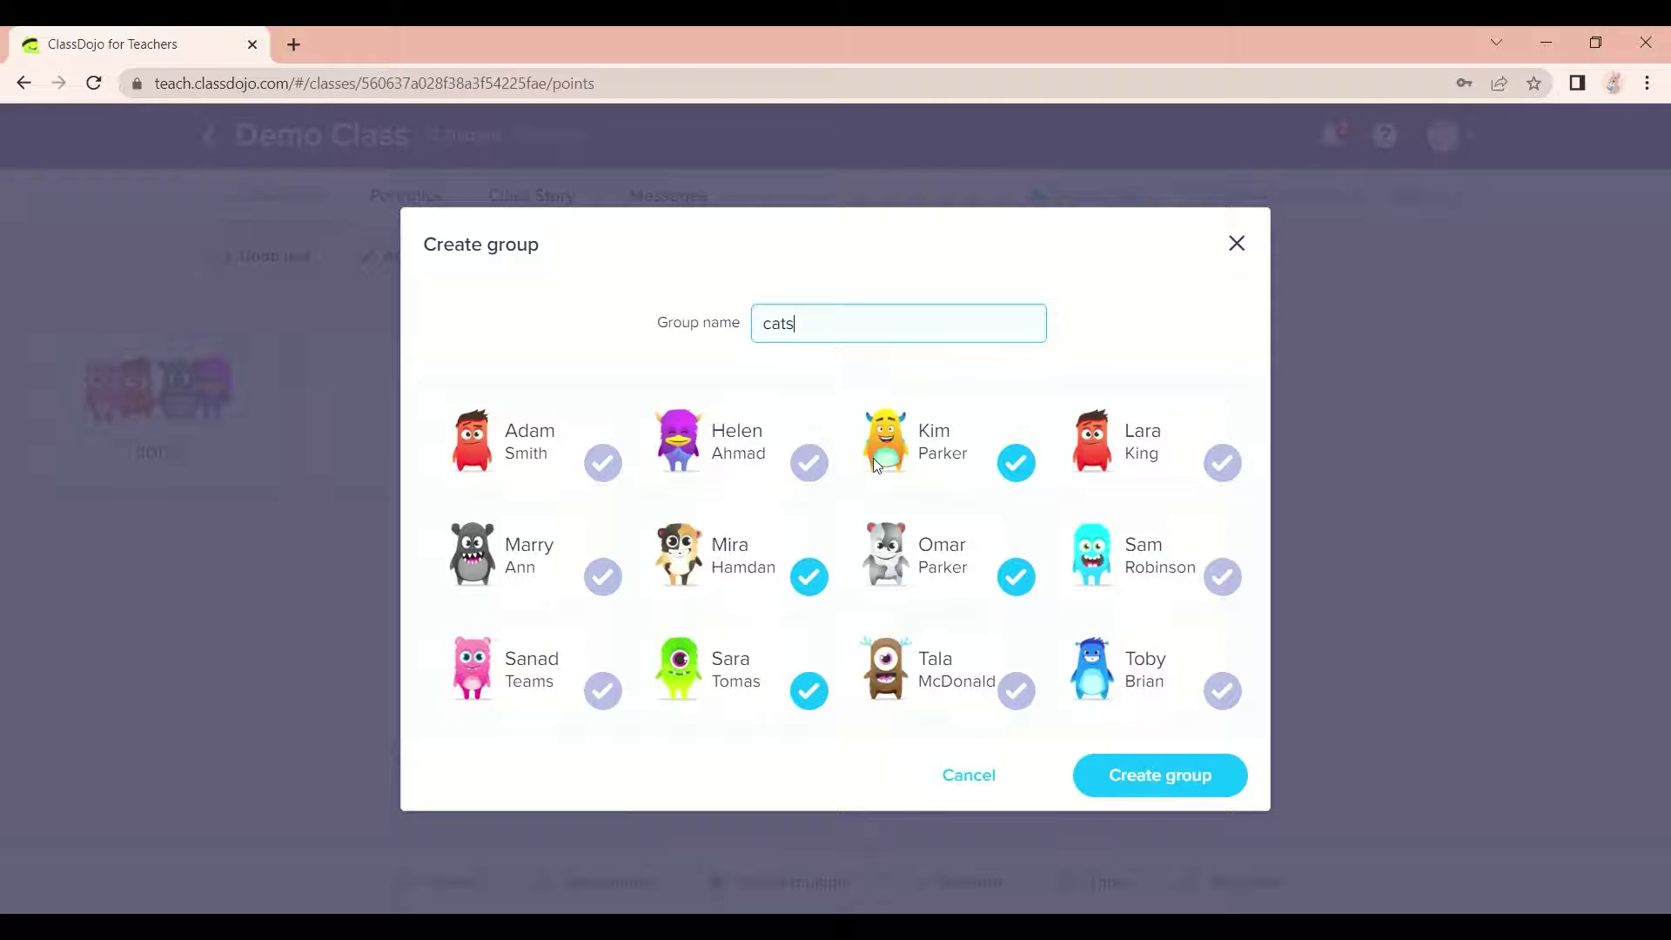
click(1136, 775)
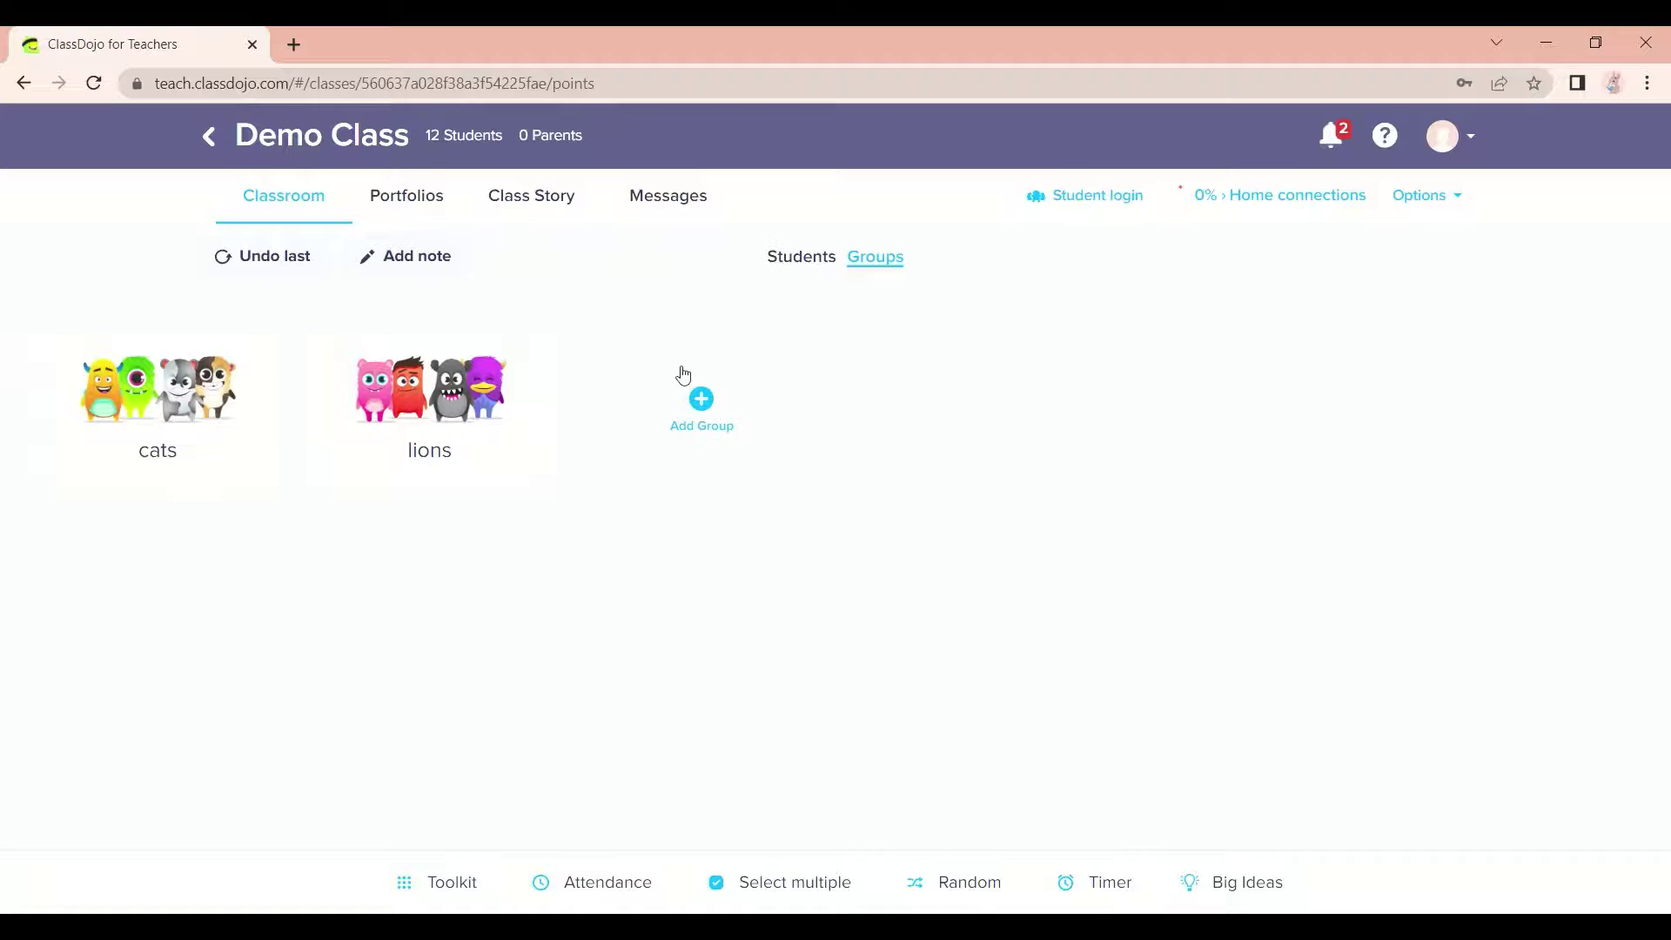
Create a 'tigers' group with the brown one-eyed, red, cyan and blue monster students.
click(705, 399)
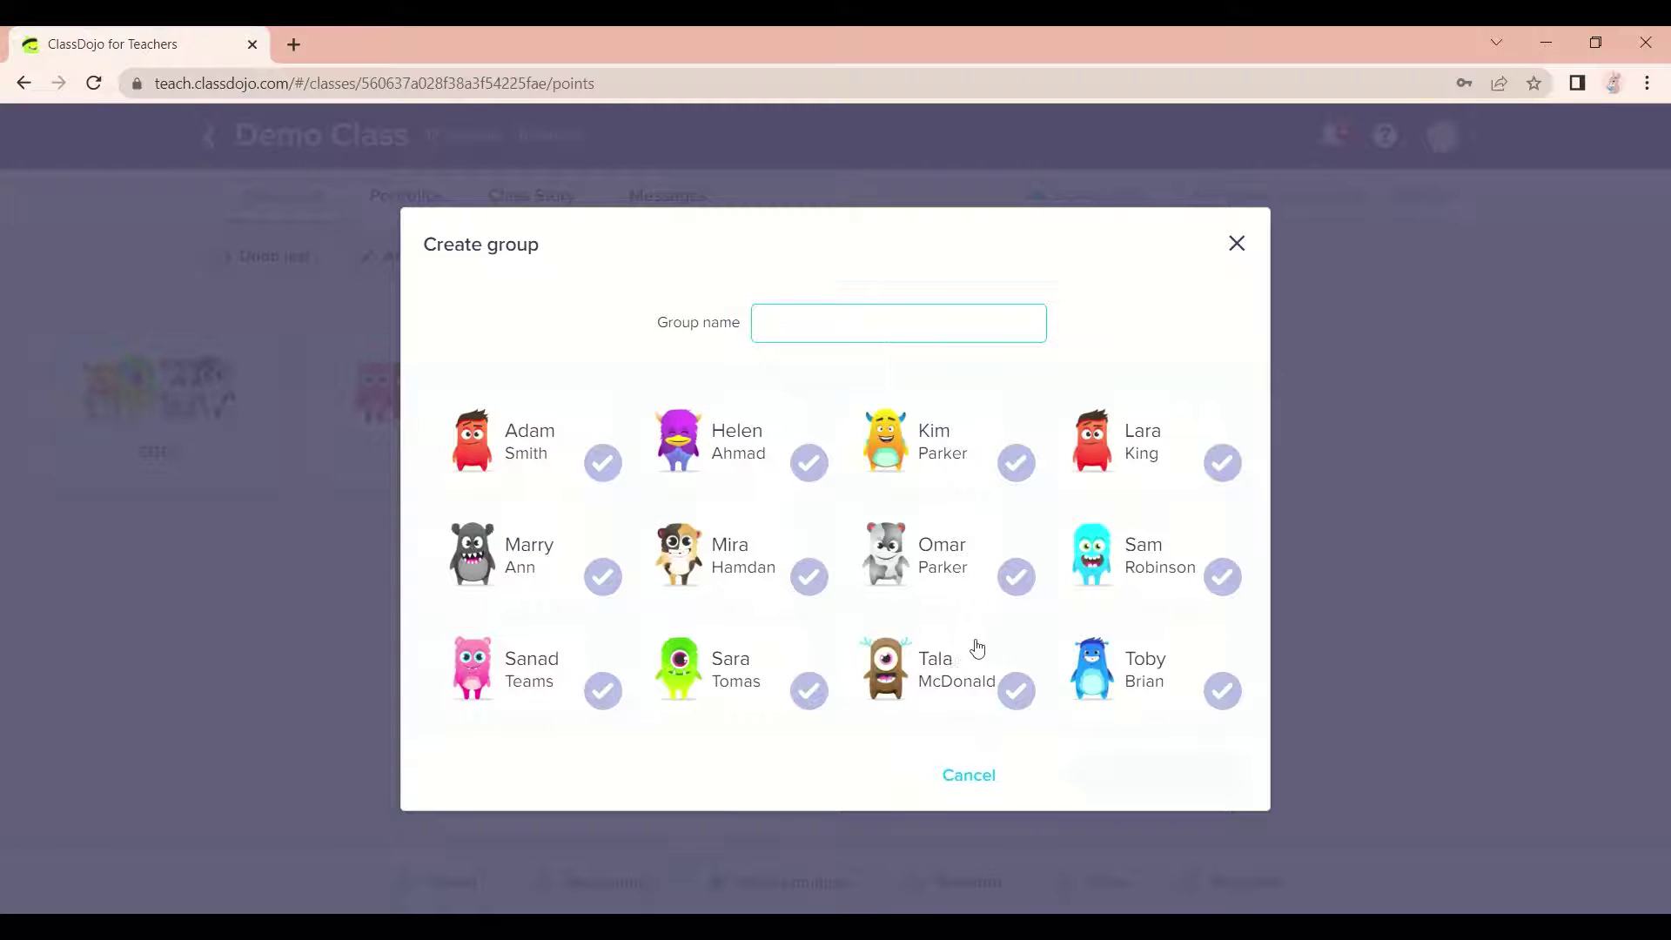
click(957, 685)
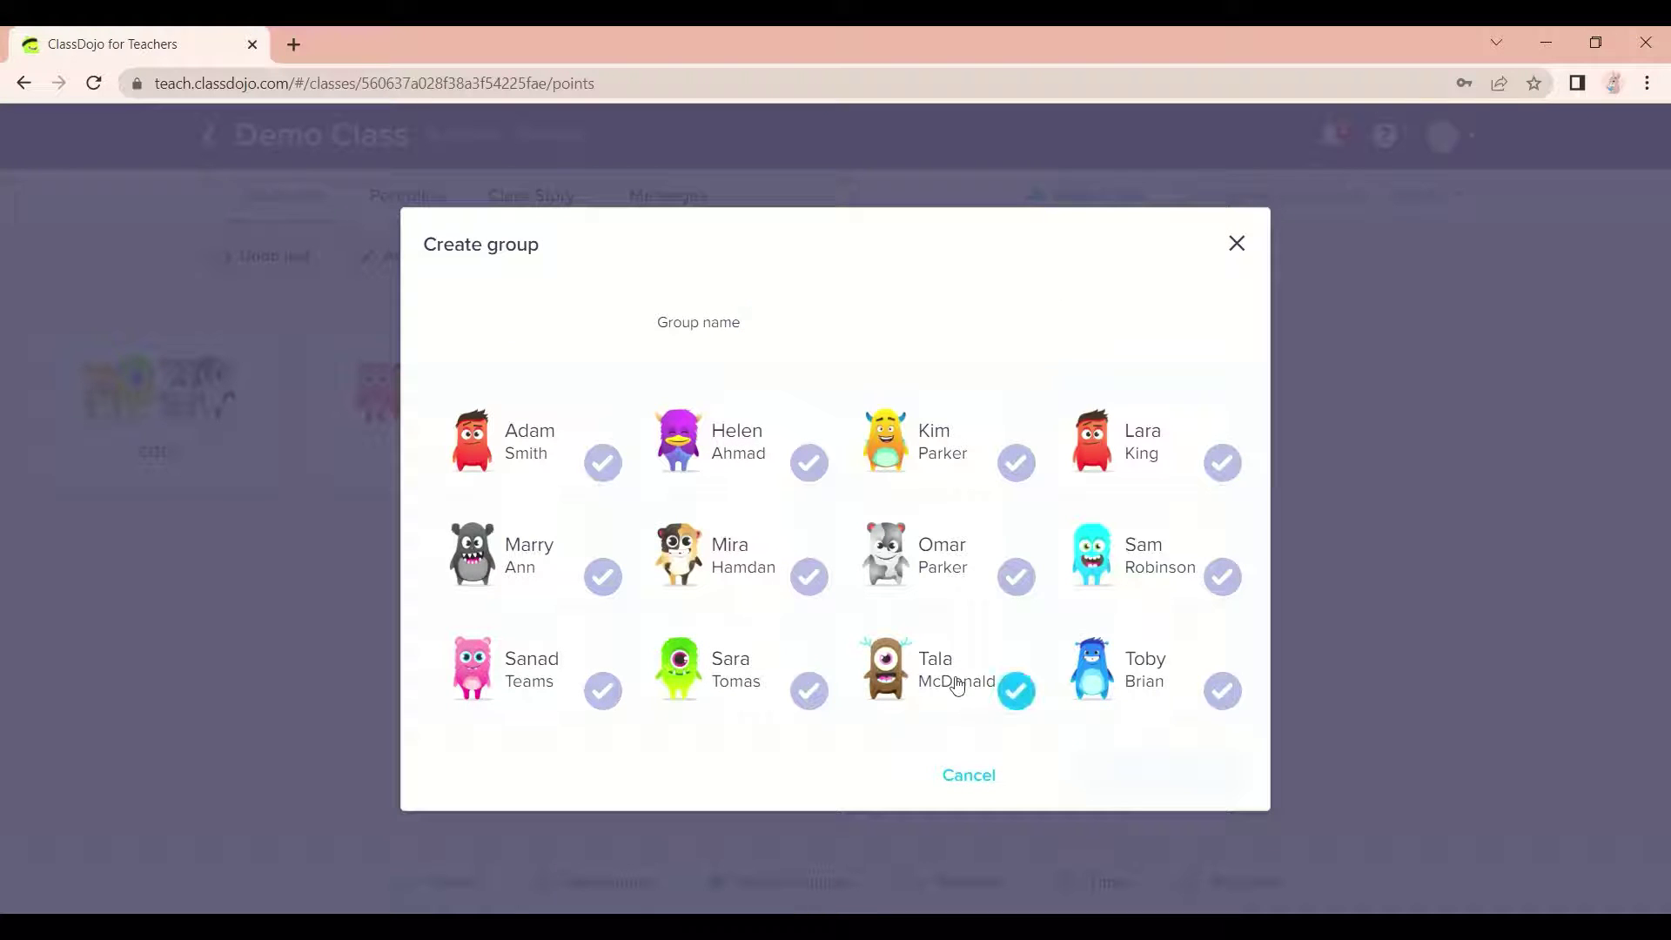
click(1167, 464)
click(1159, 550)
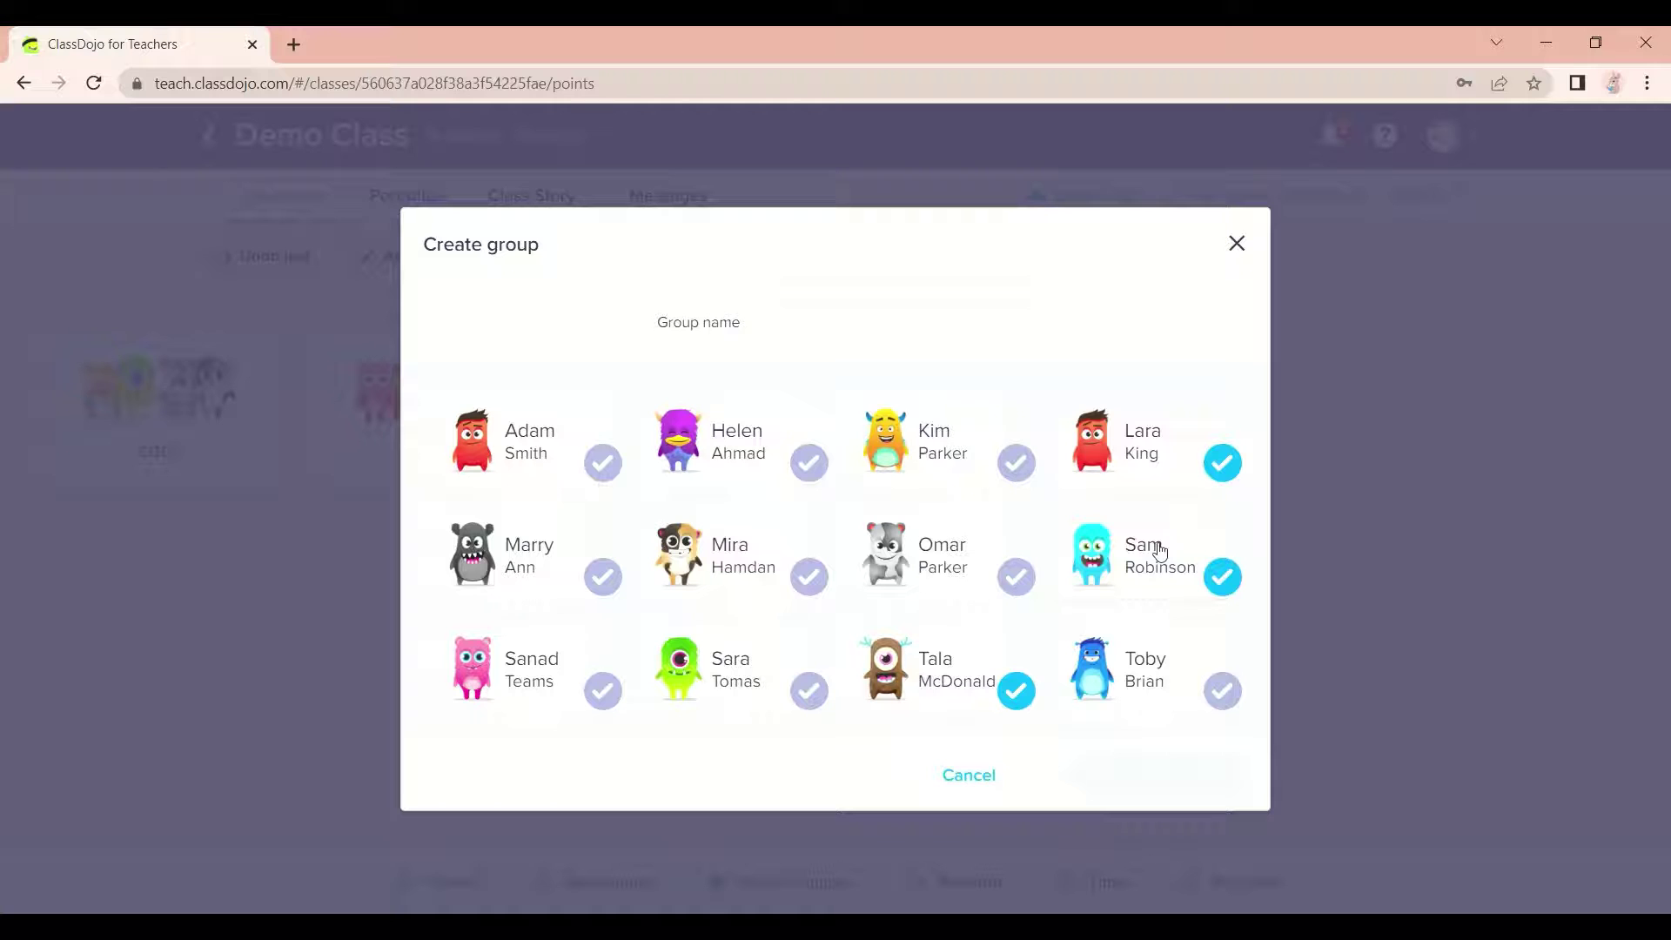
click(1147, 672)
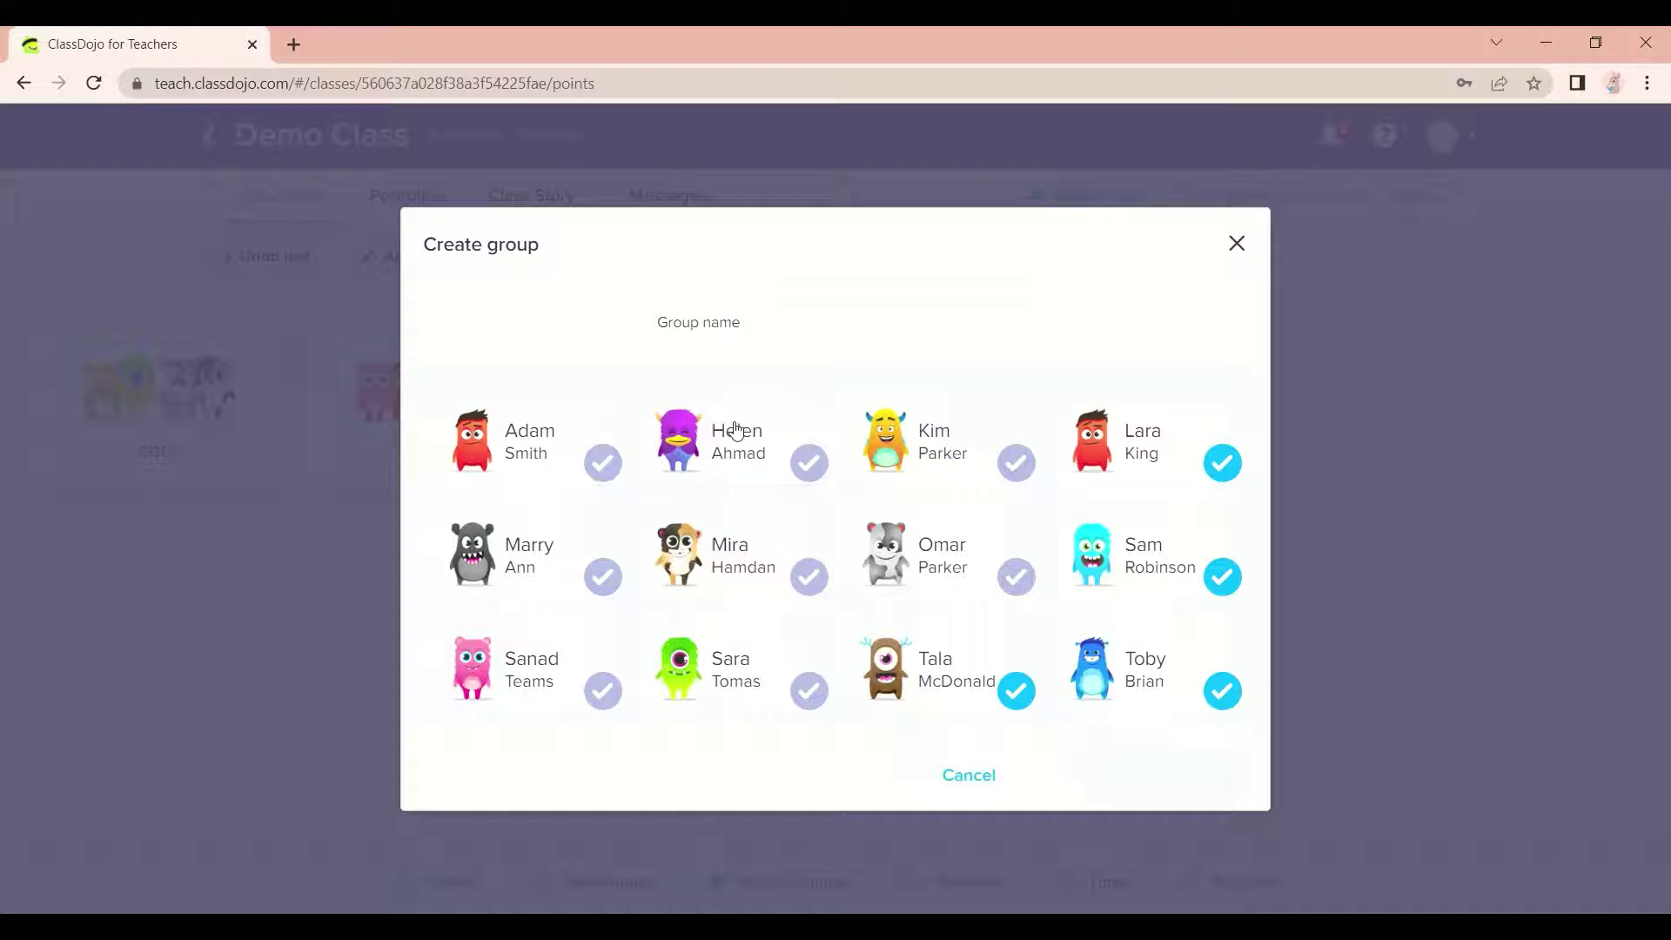
click(795, 341)
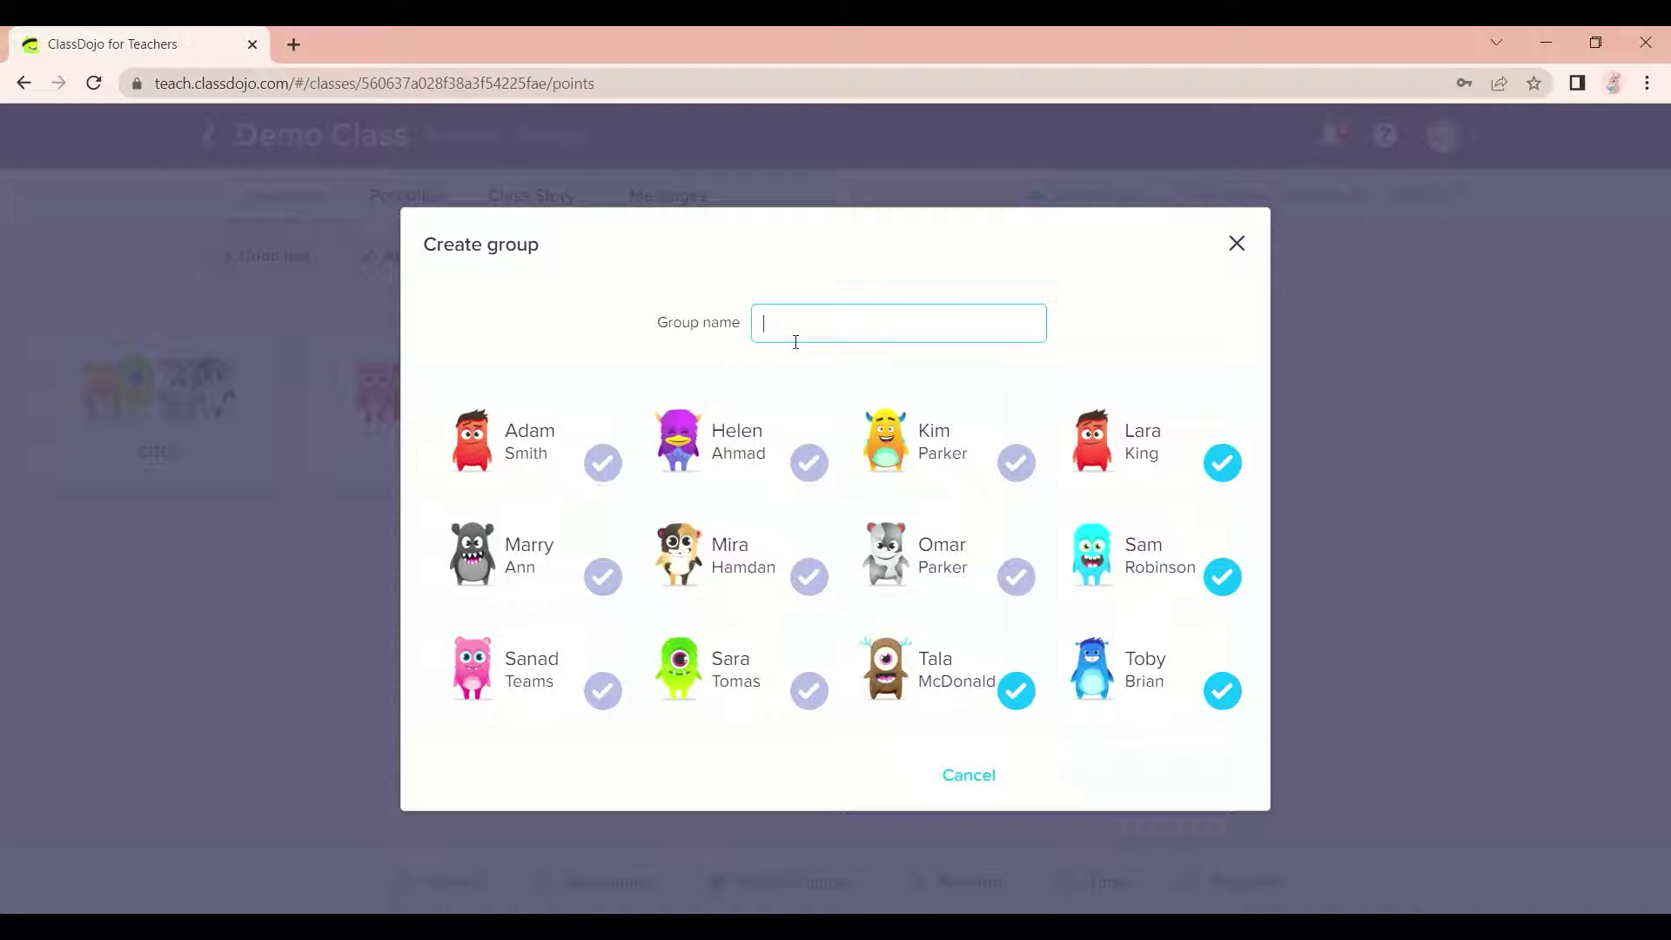
text(tiger)
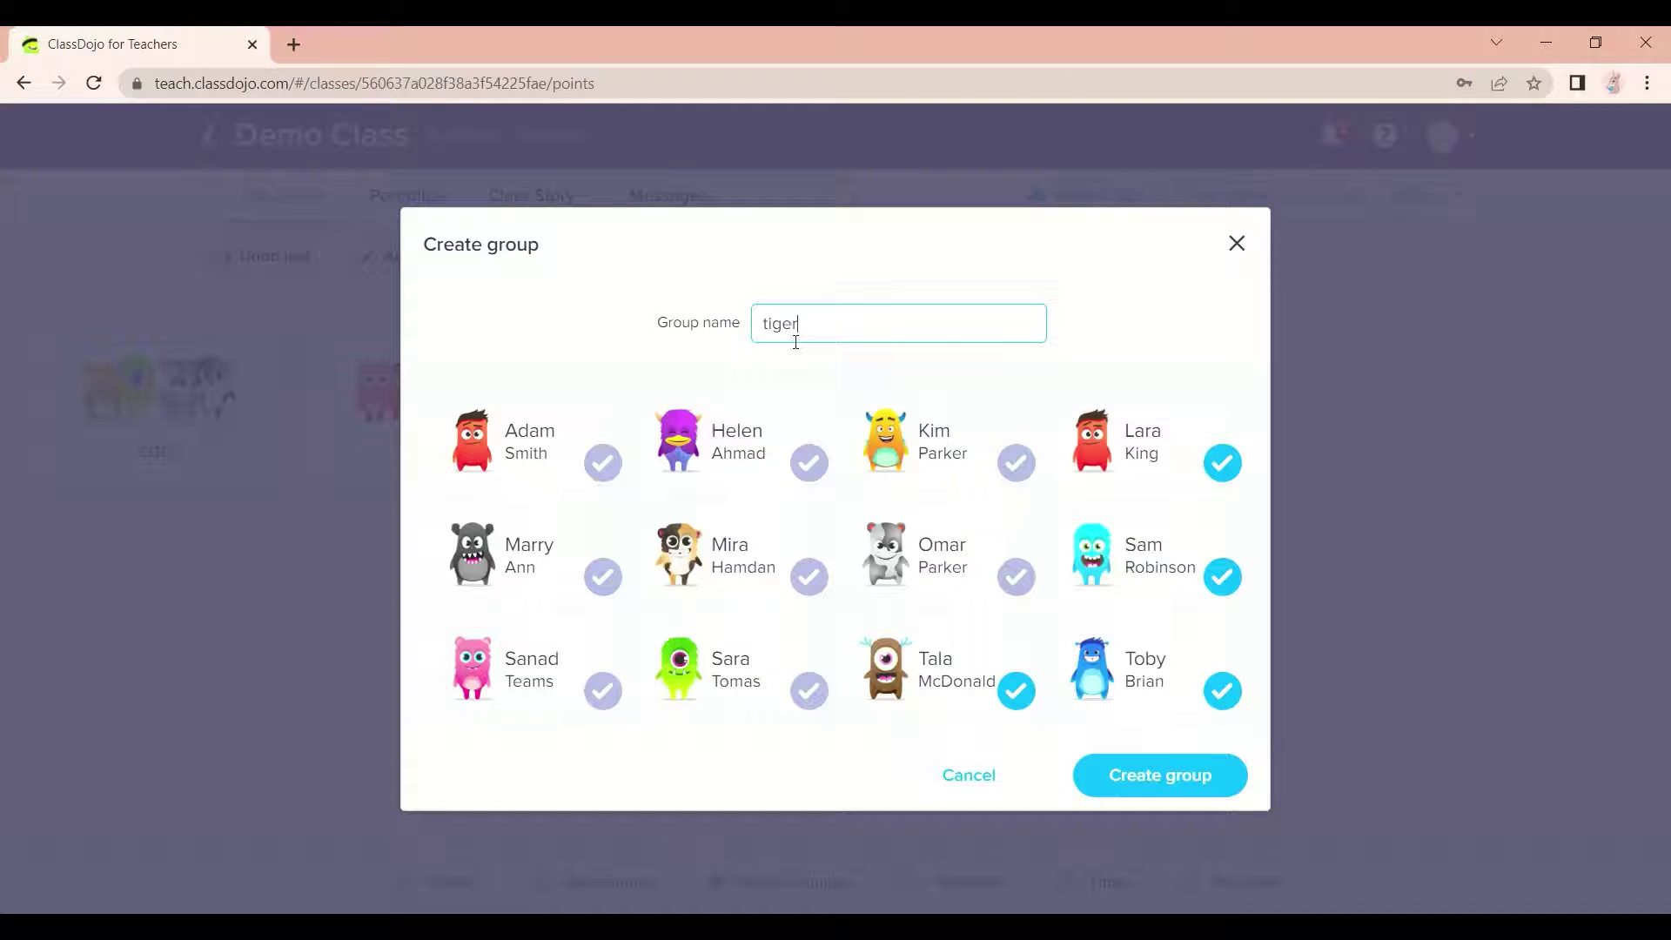
text(s)
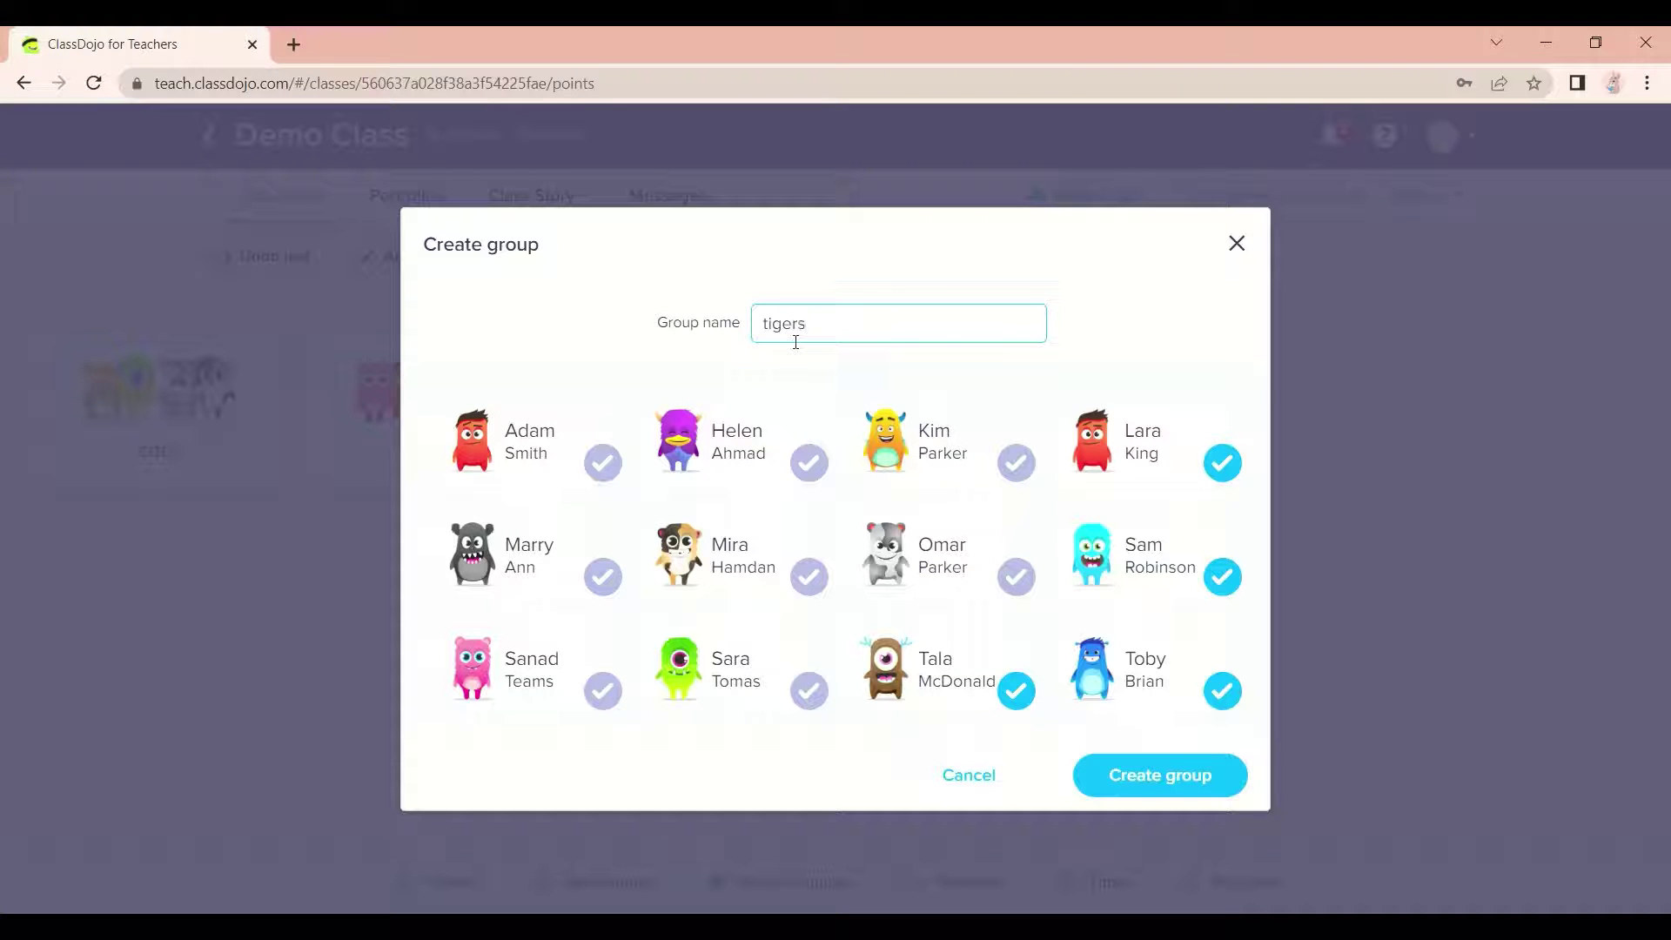
click(1139, 774)
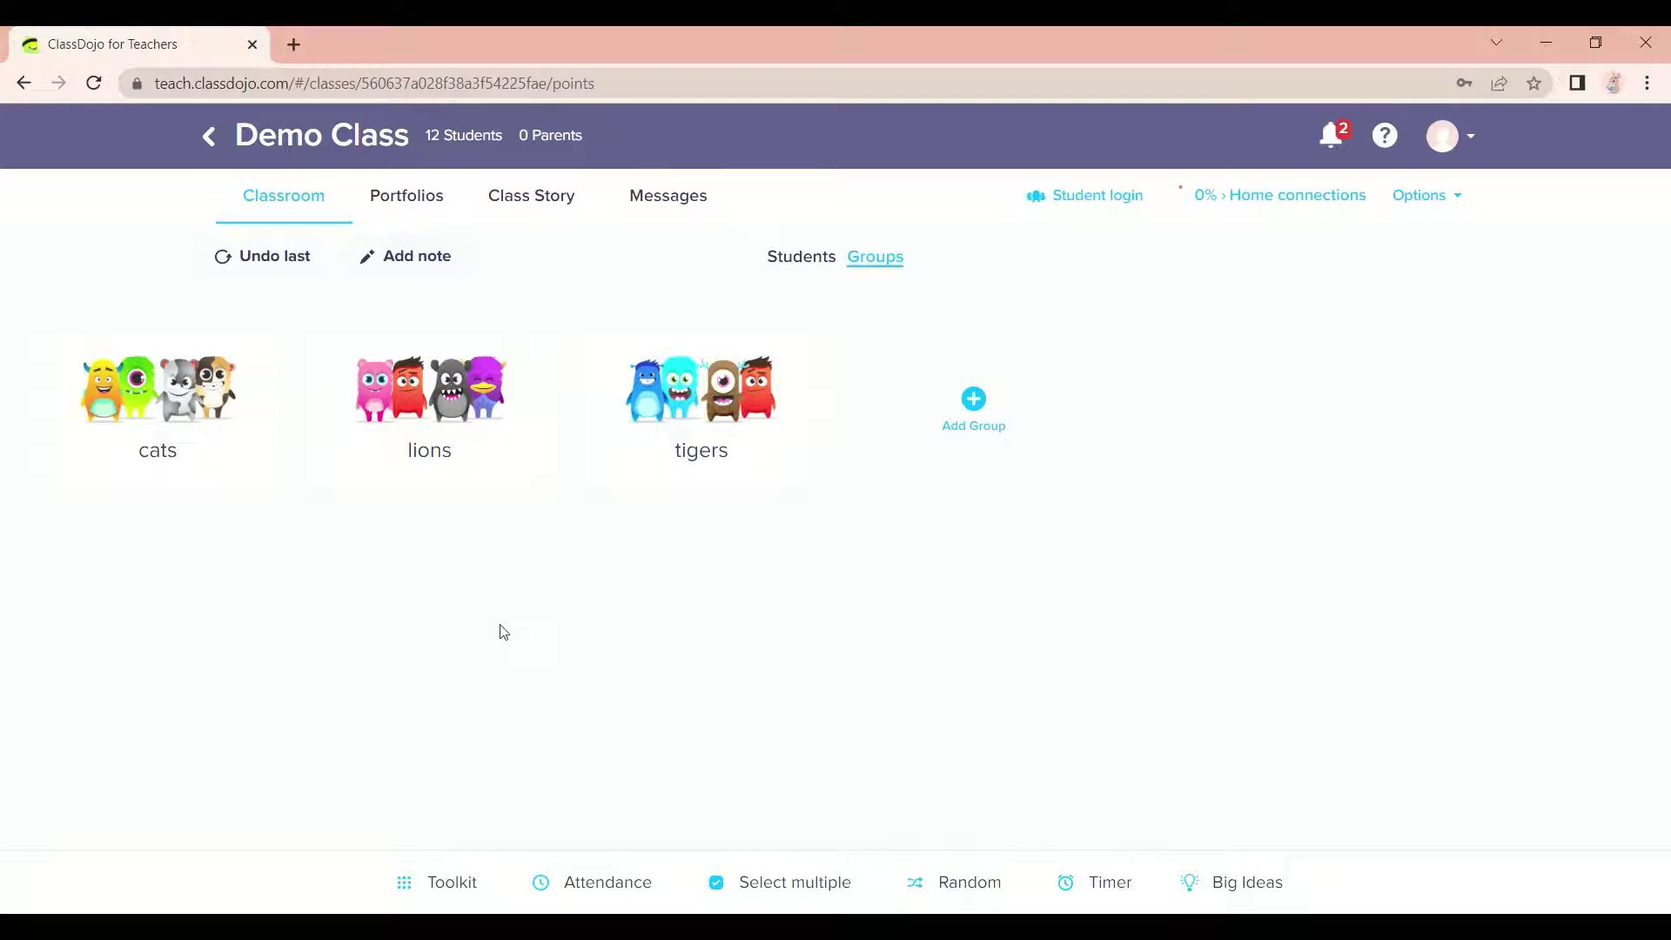
Give the lions group 2 cleaning up points, then switch back to the Students view.
click(435, 423)
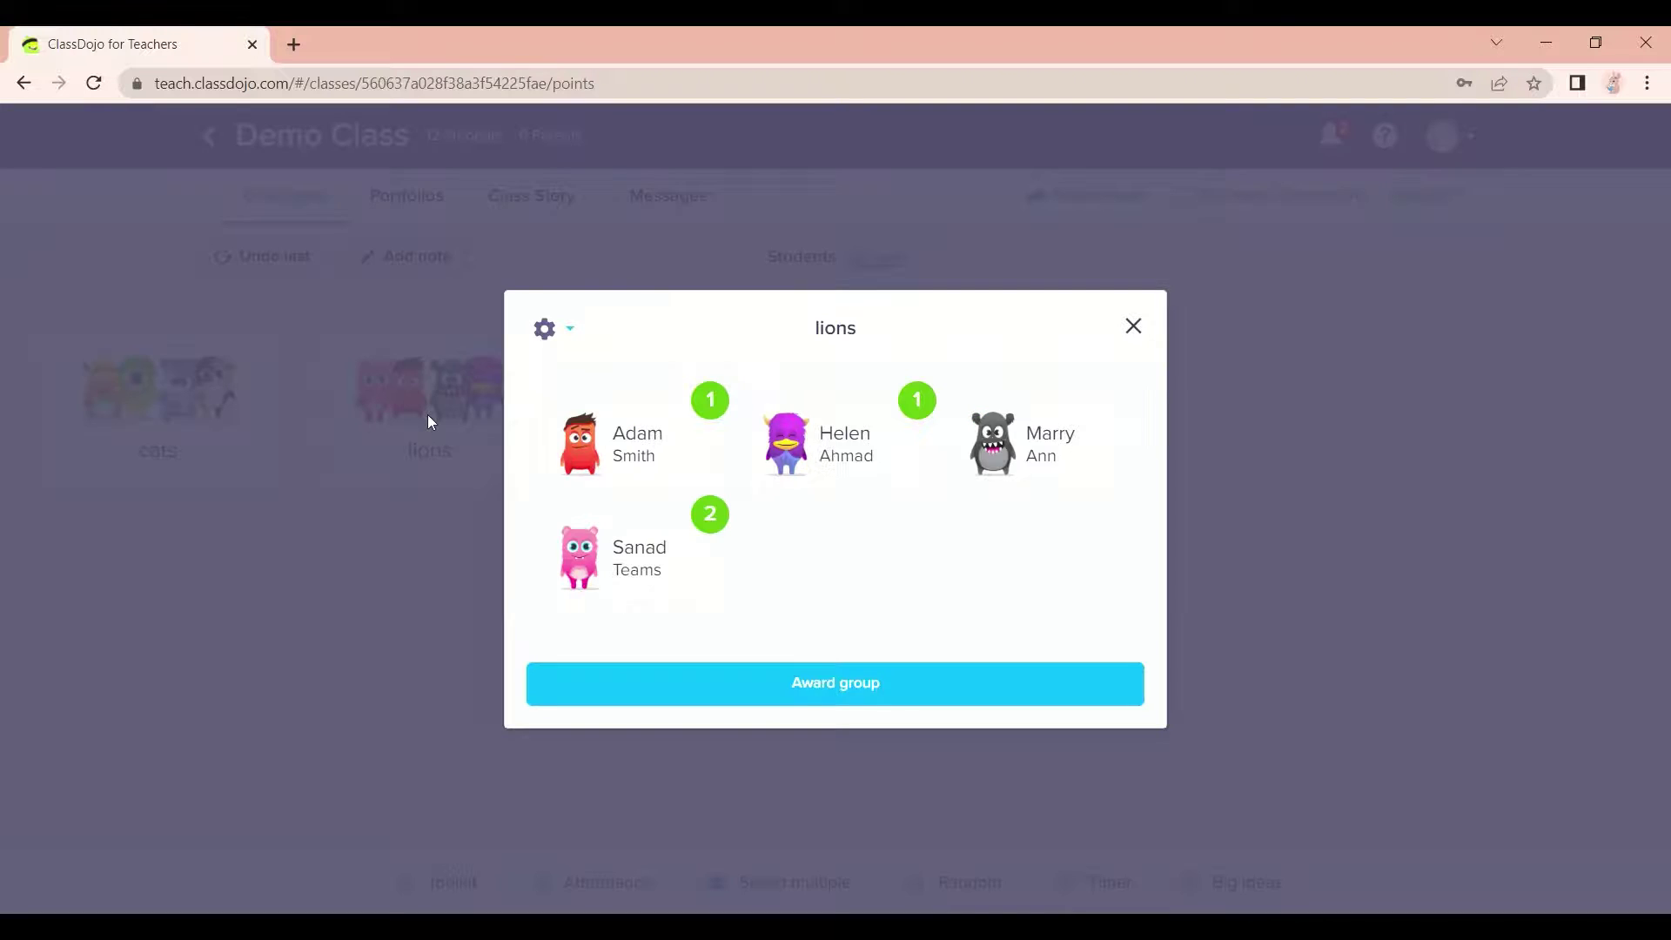
click(889, 692)
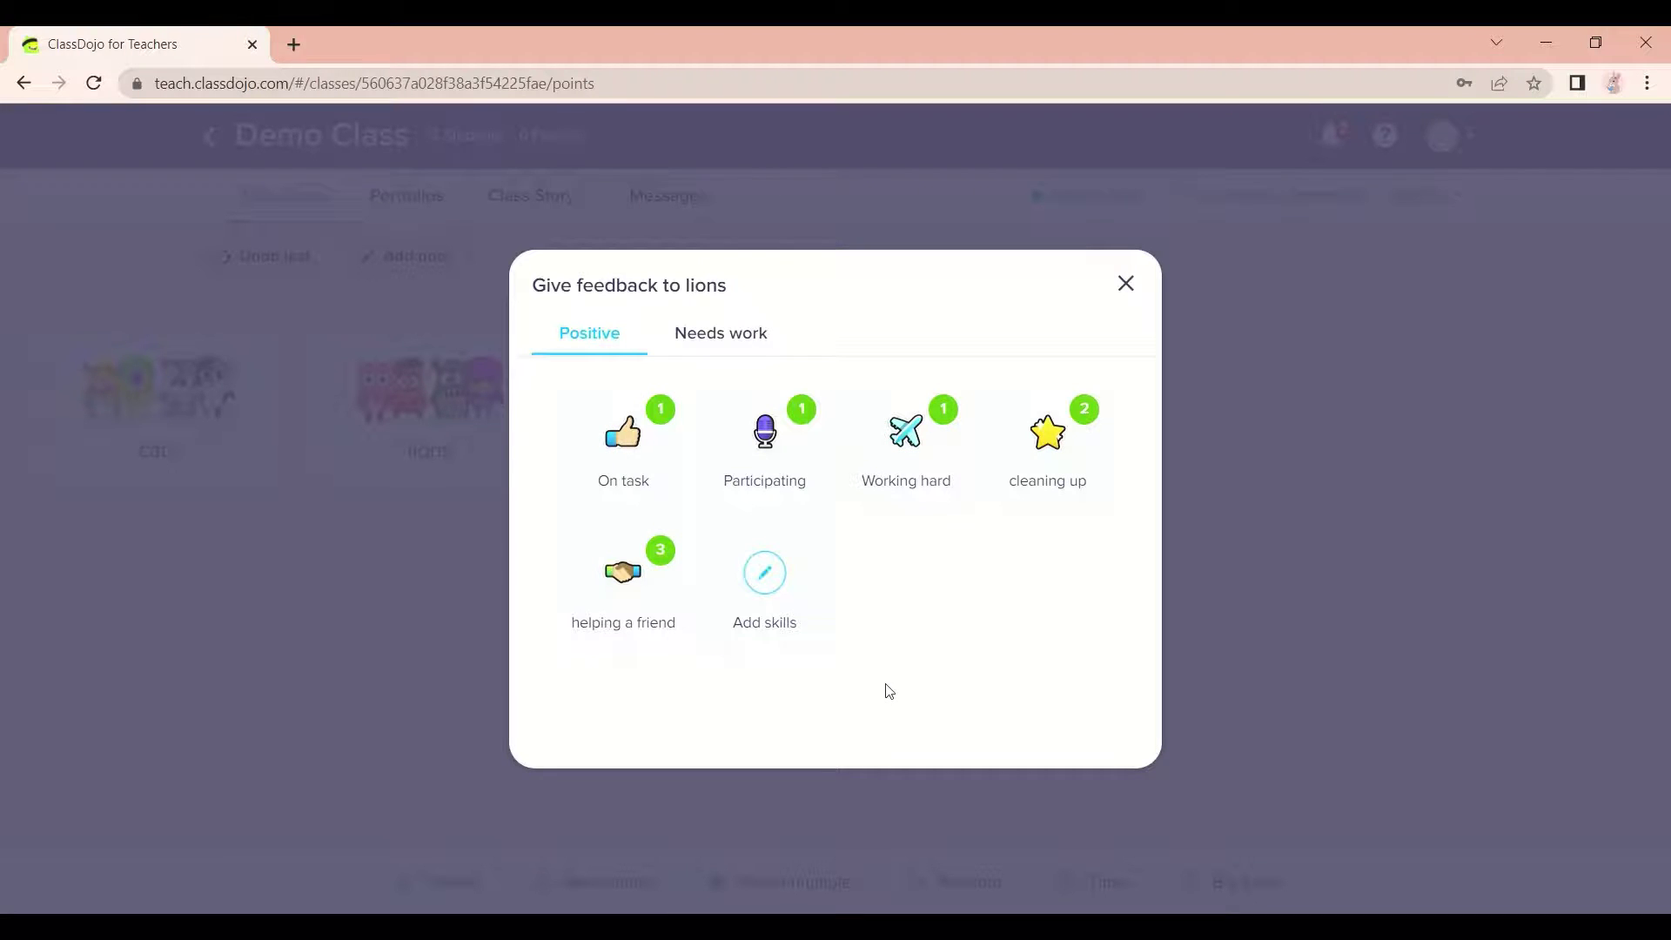
click(1034, 429)
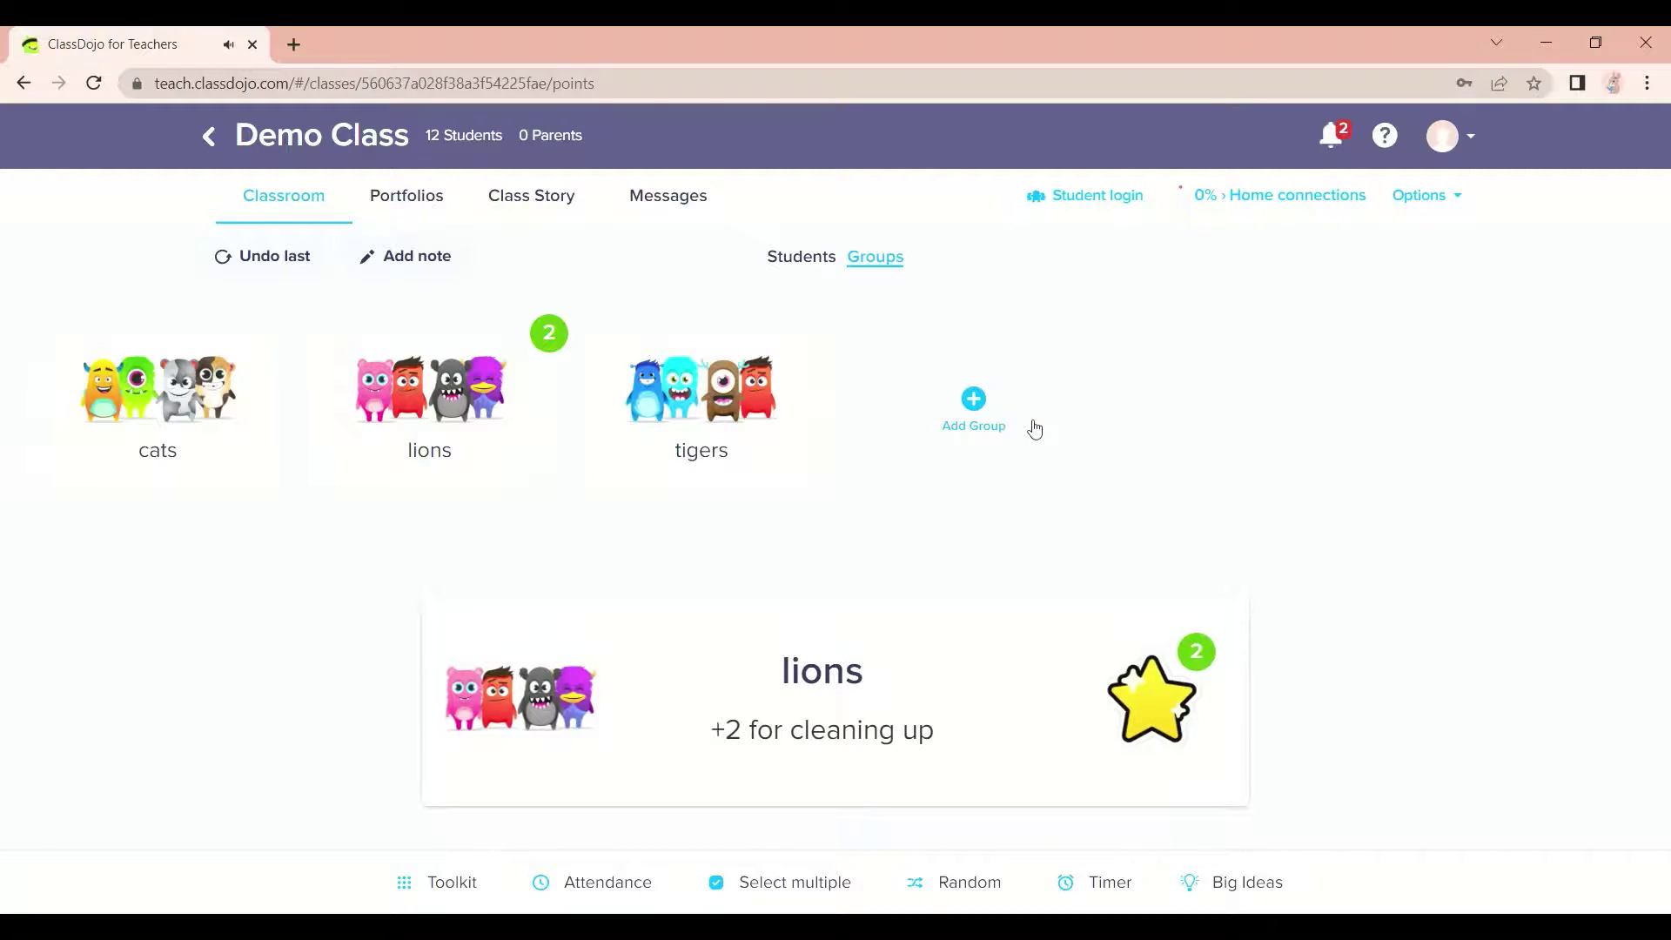
click(822, 257)
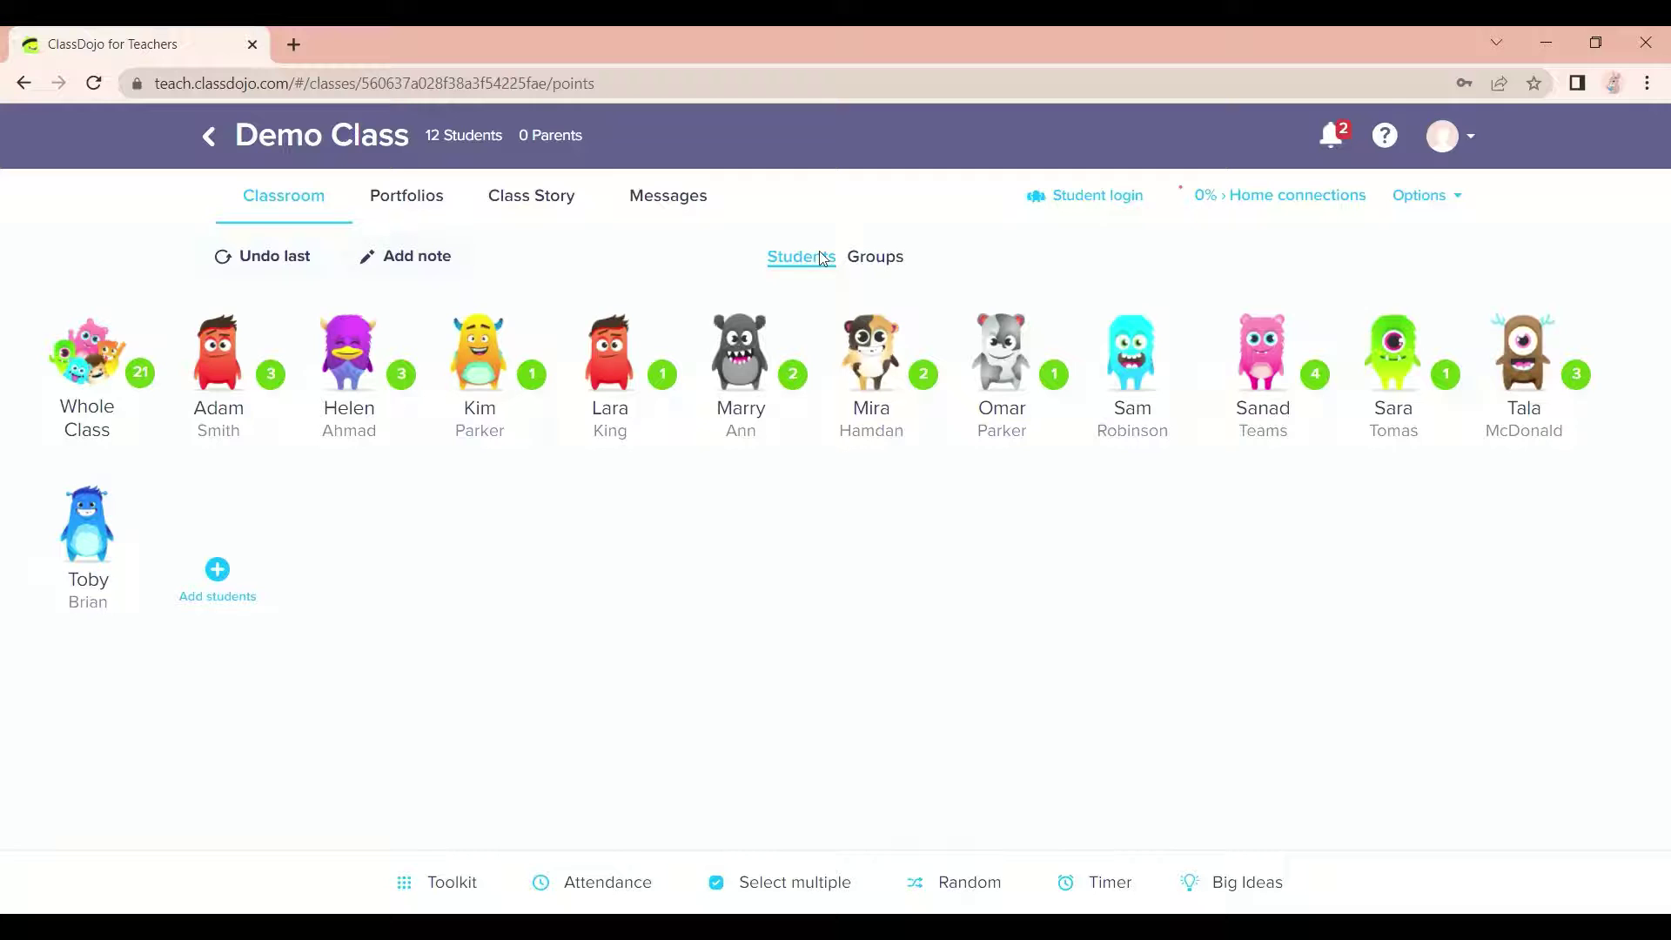
Deduct an Off task point from the cyan monster student, then award a Participating point back.
click(1133, 376)
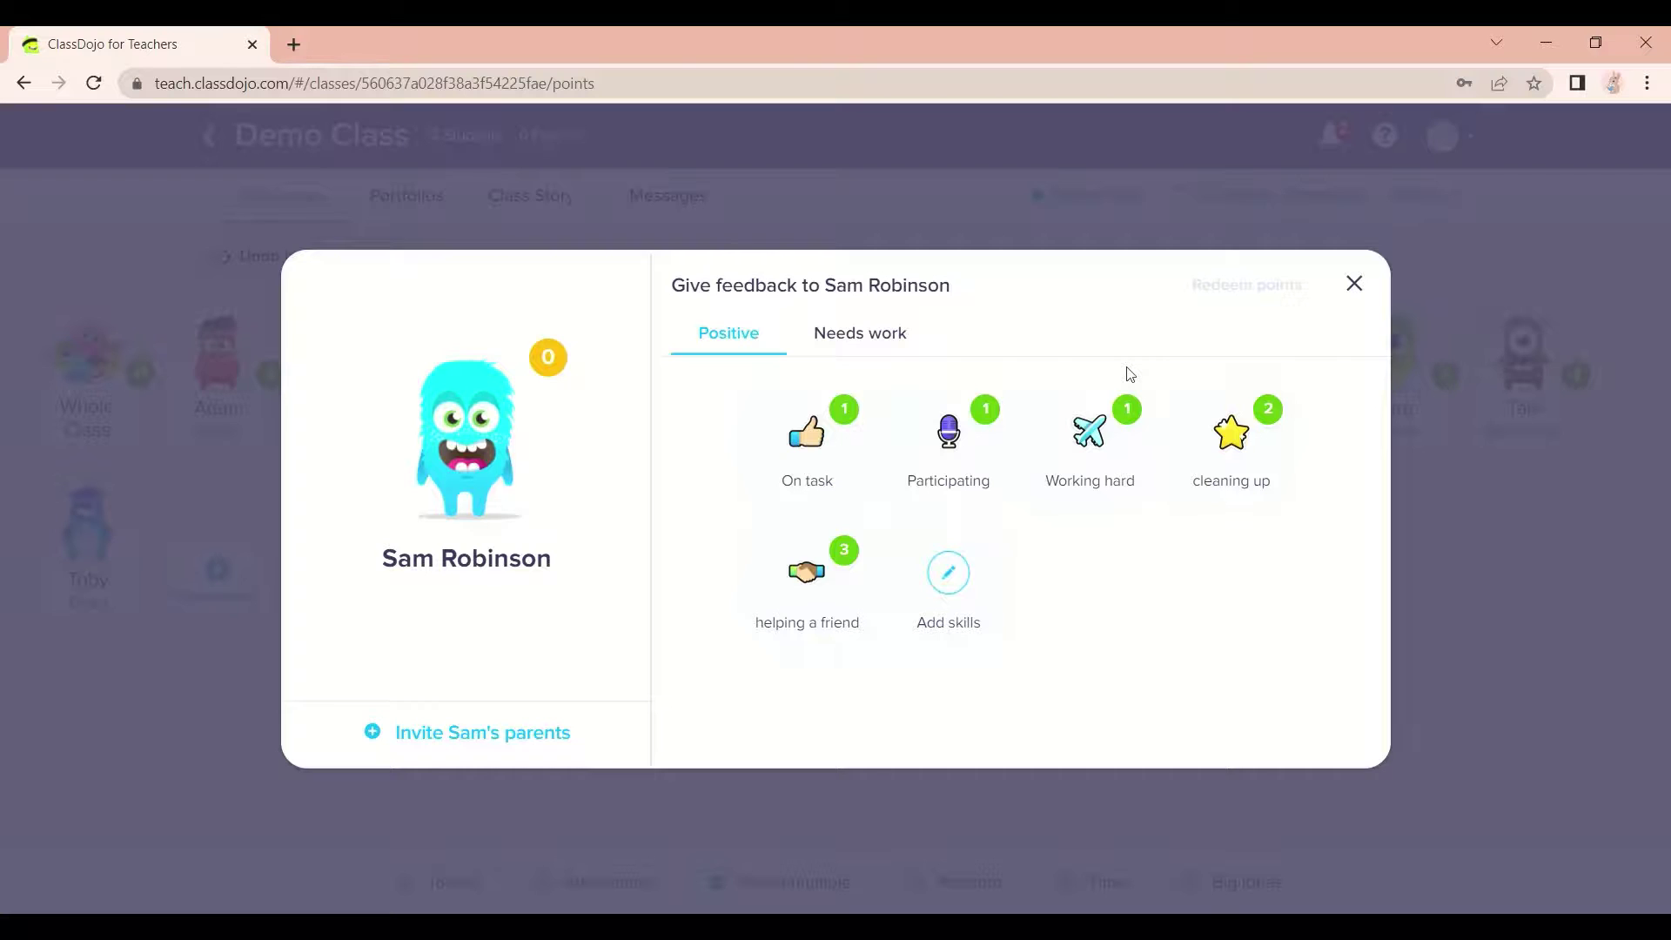
click(854, 343)
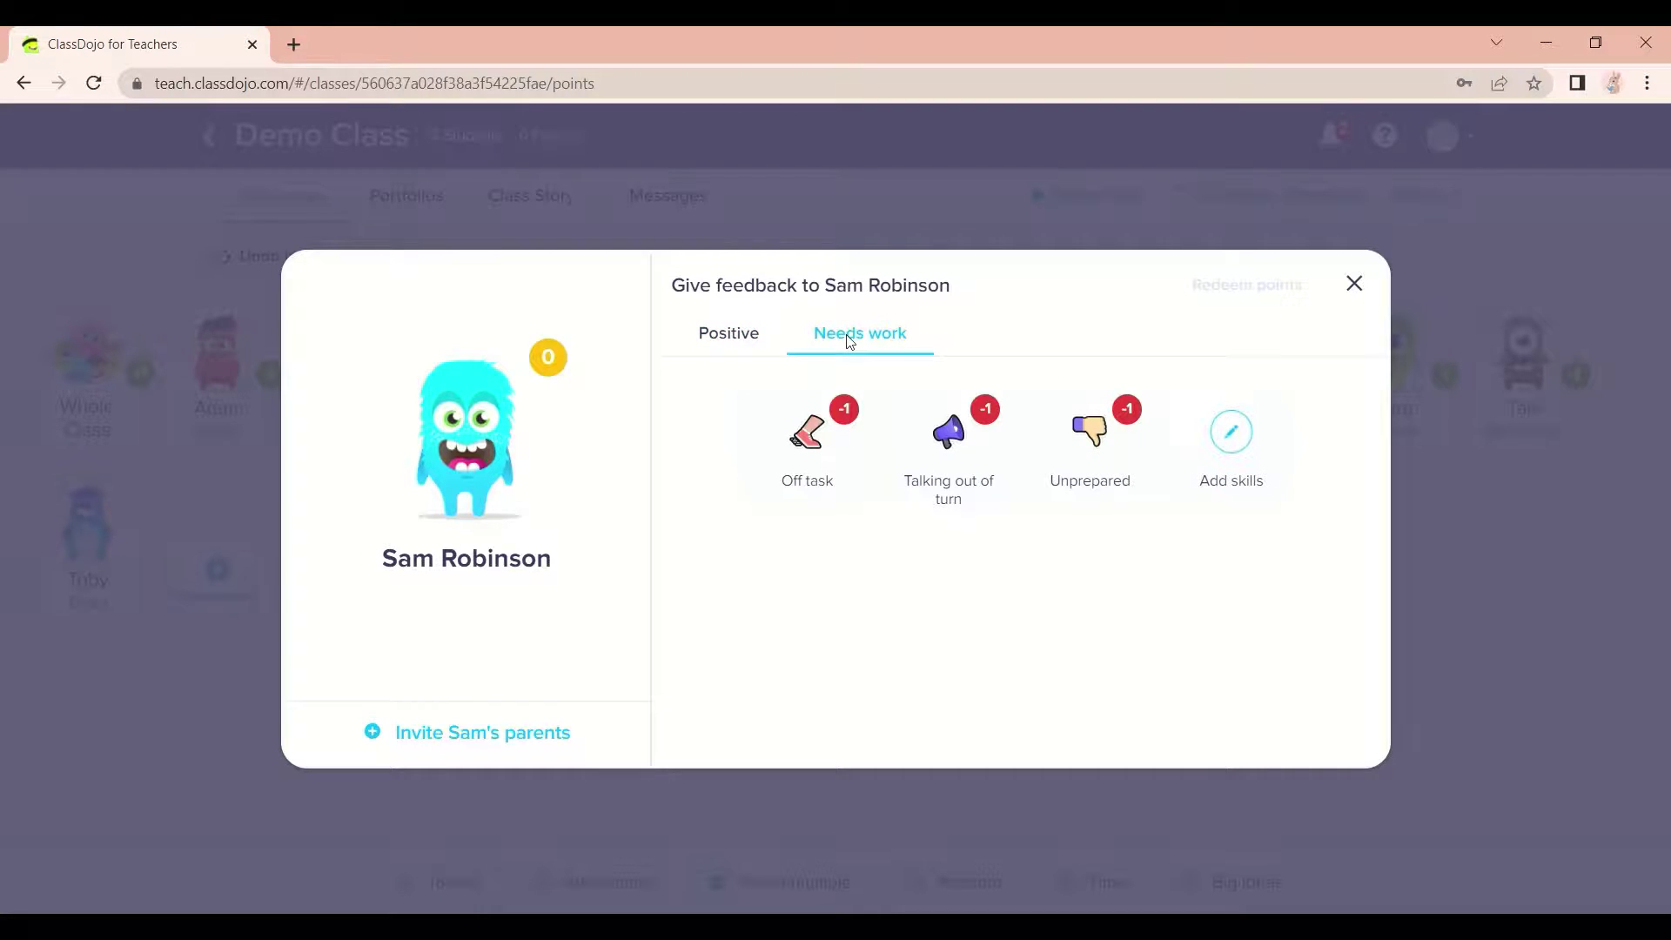
click(814, 448)
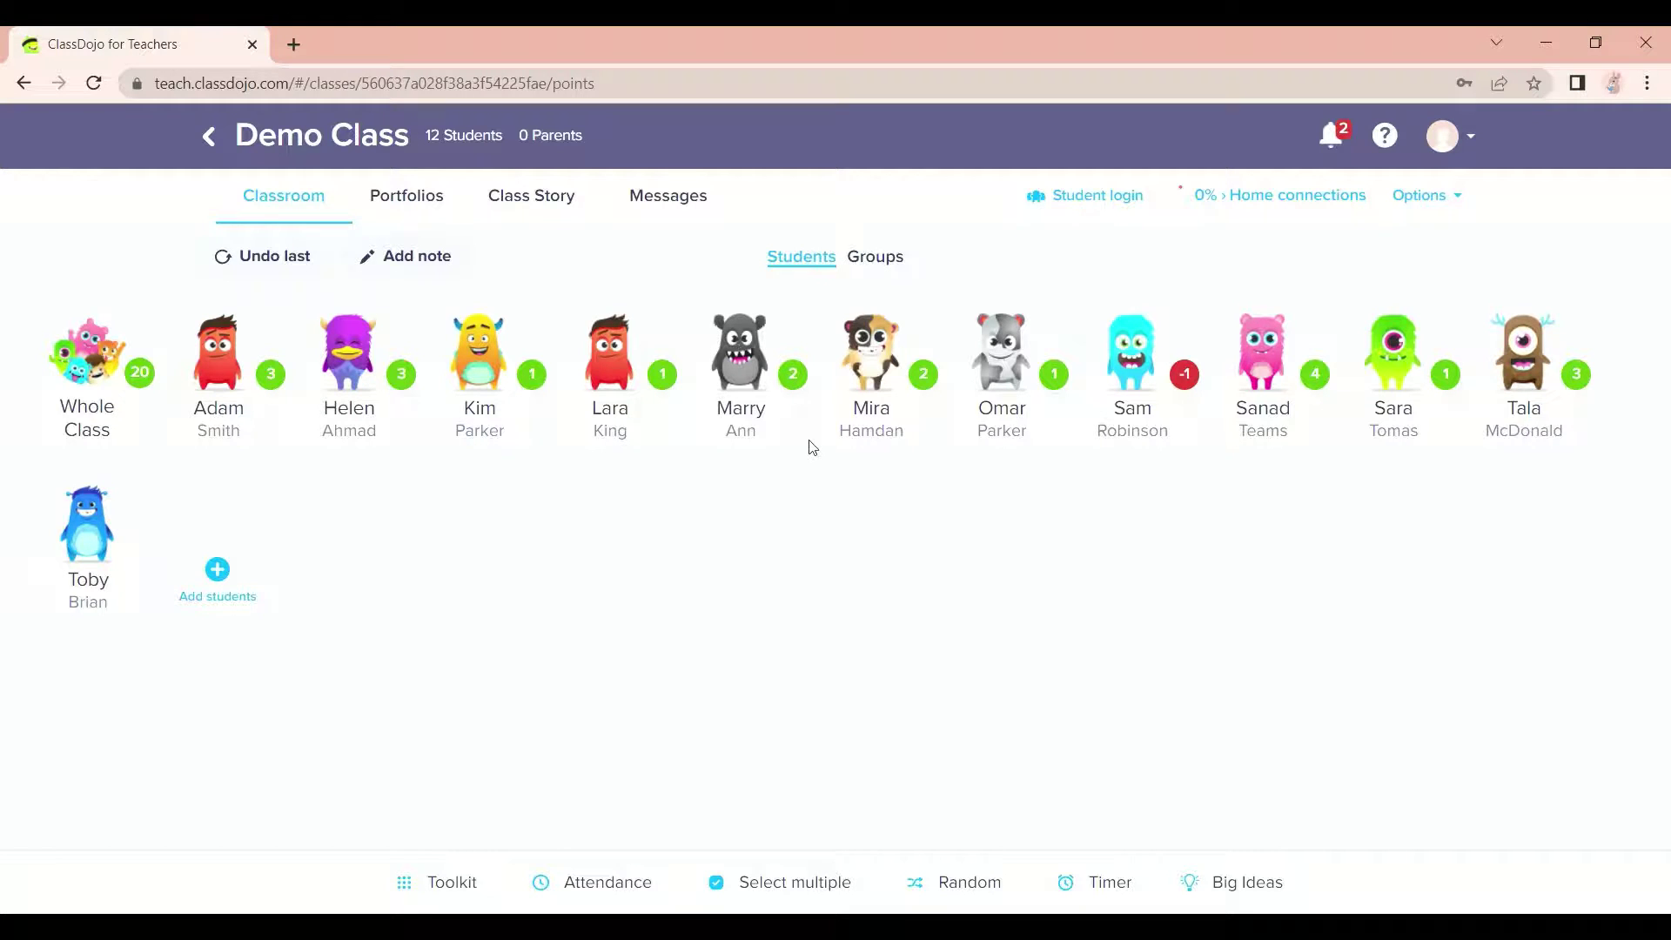
click(1142, 366)
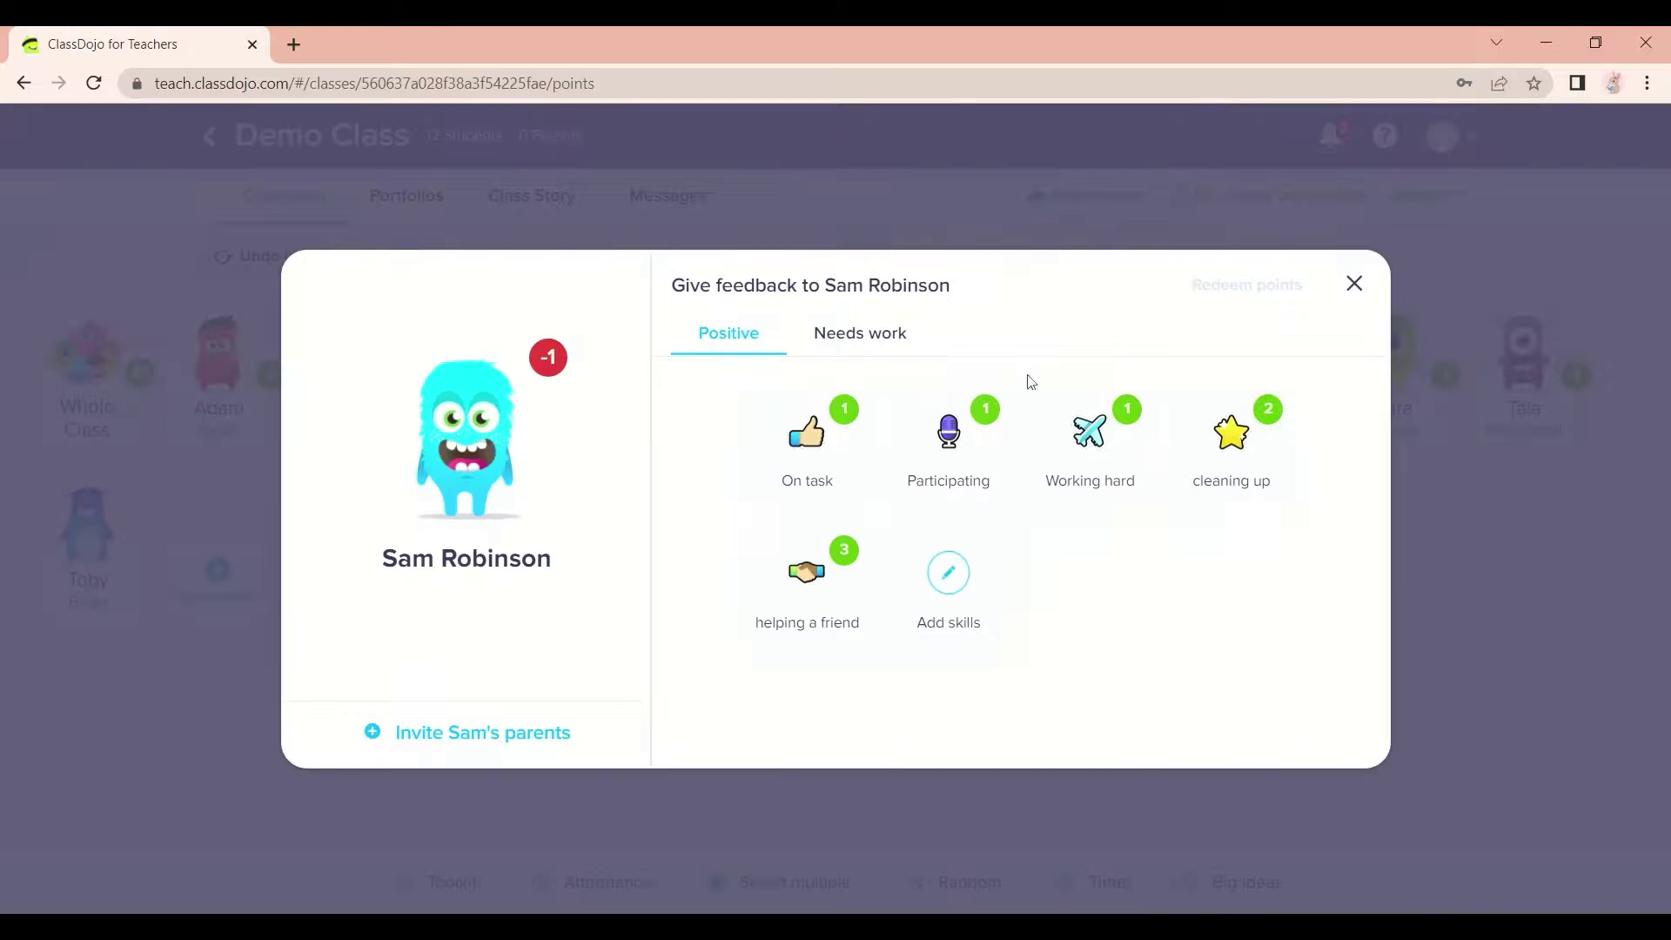
click(959, 446)
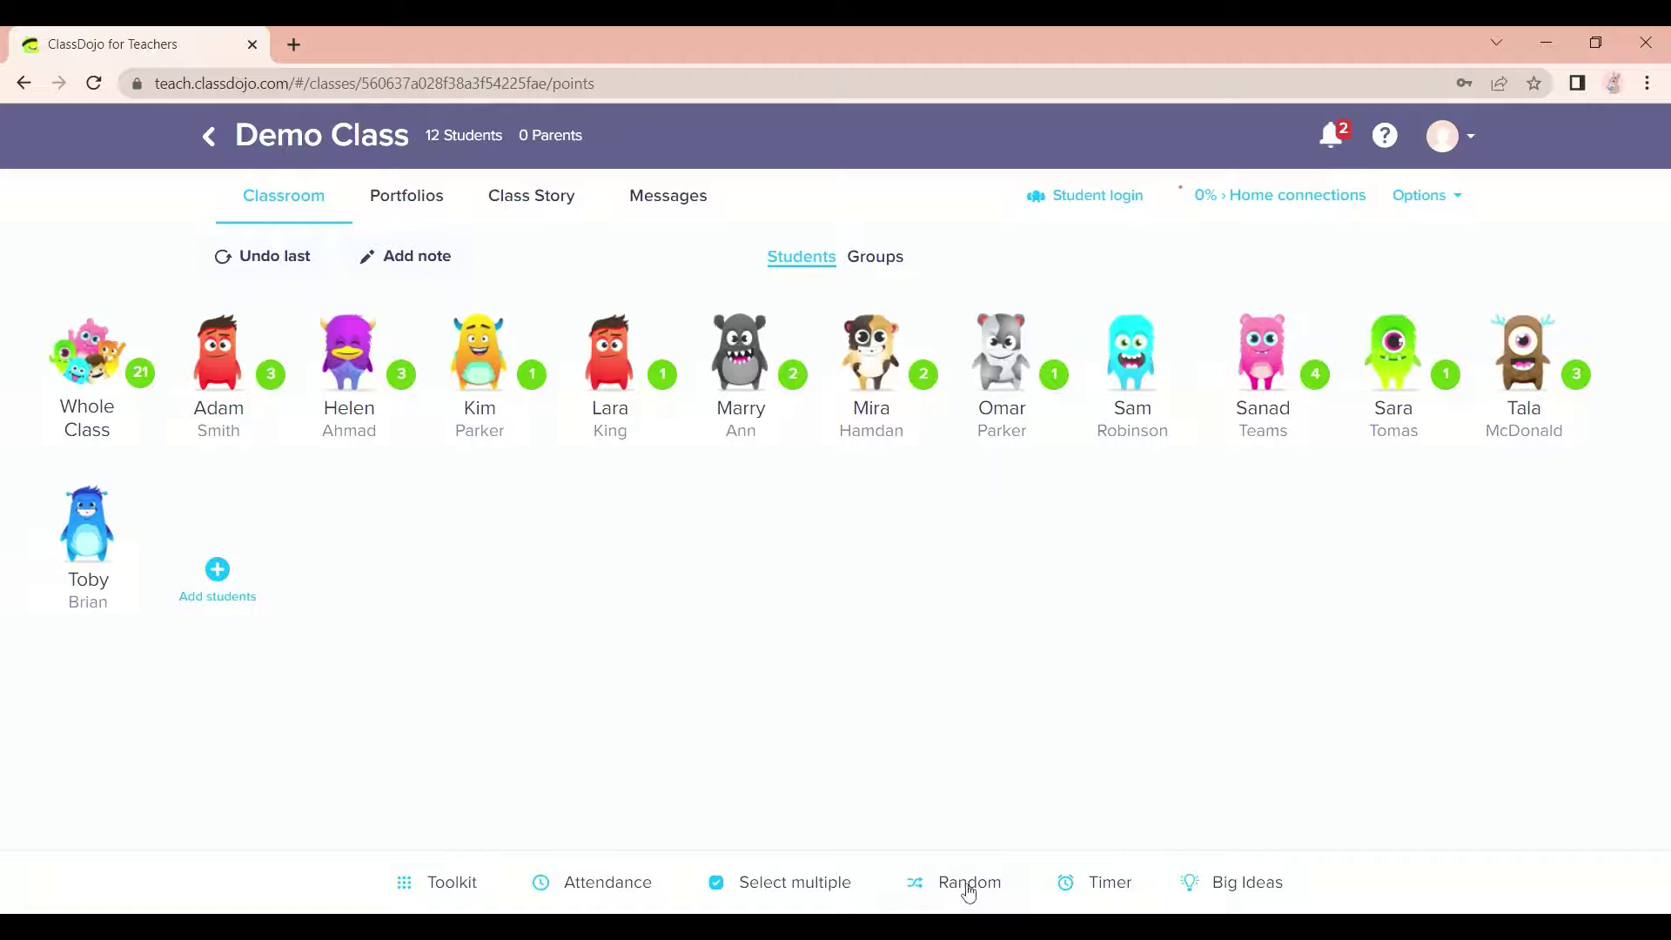
Give a randomly picked student an On task point and start a 5:00 class countdown timer.
click(968, 884)
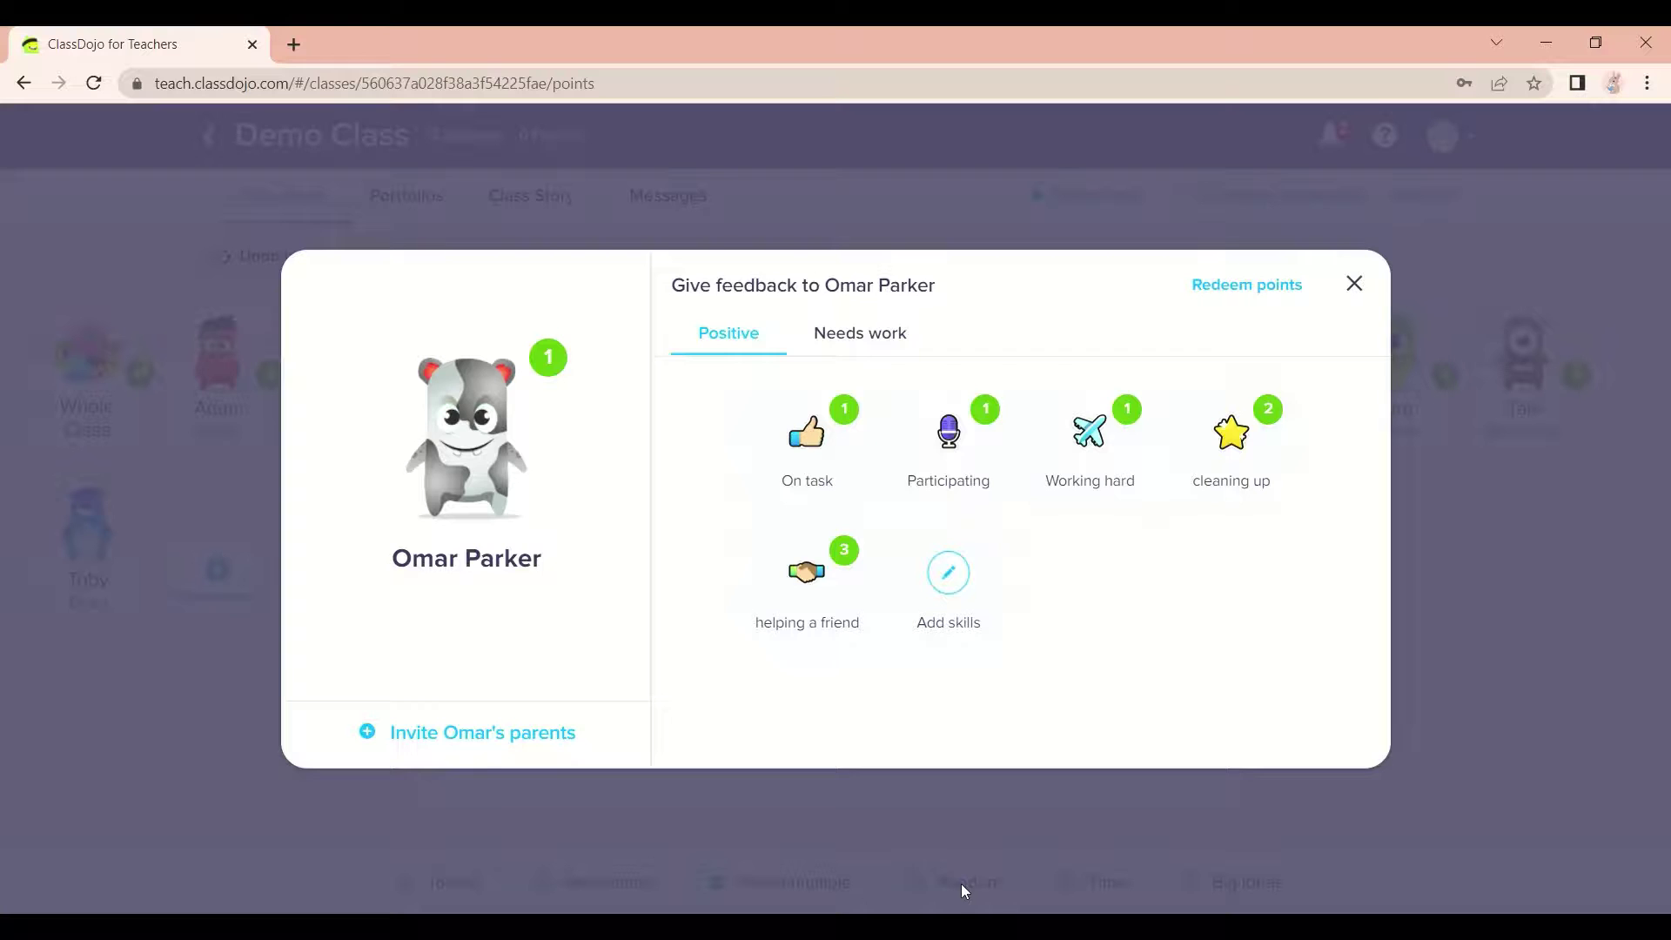
click(809, 499)
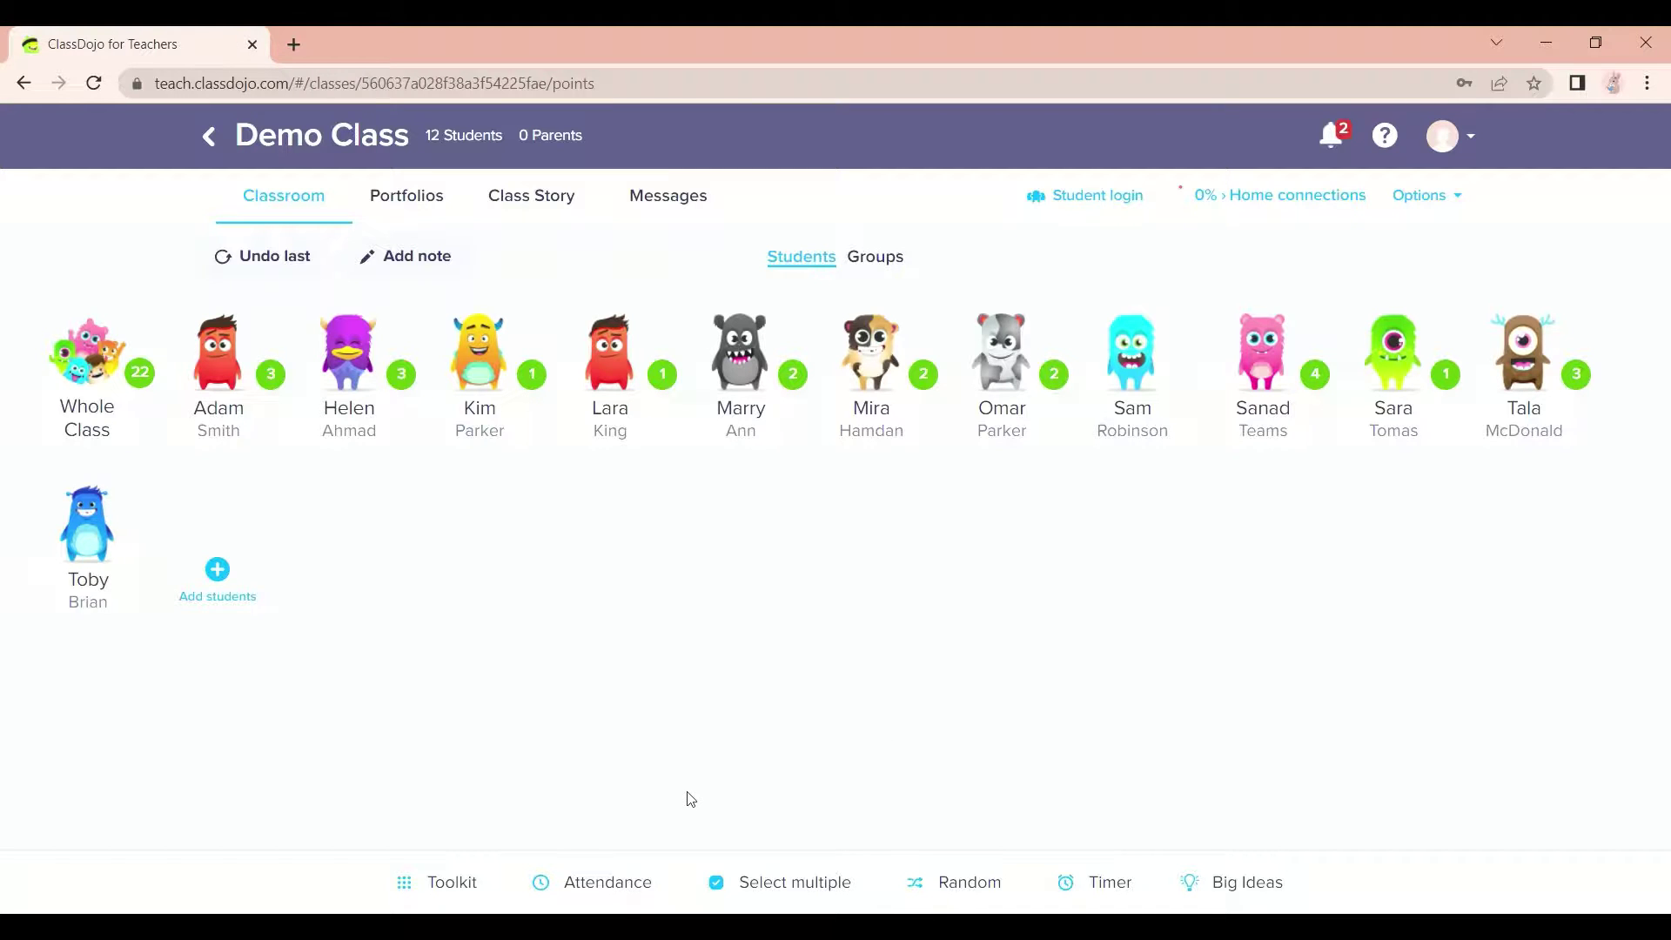
click(1107, 887)
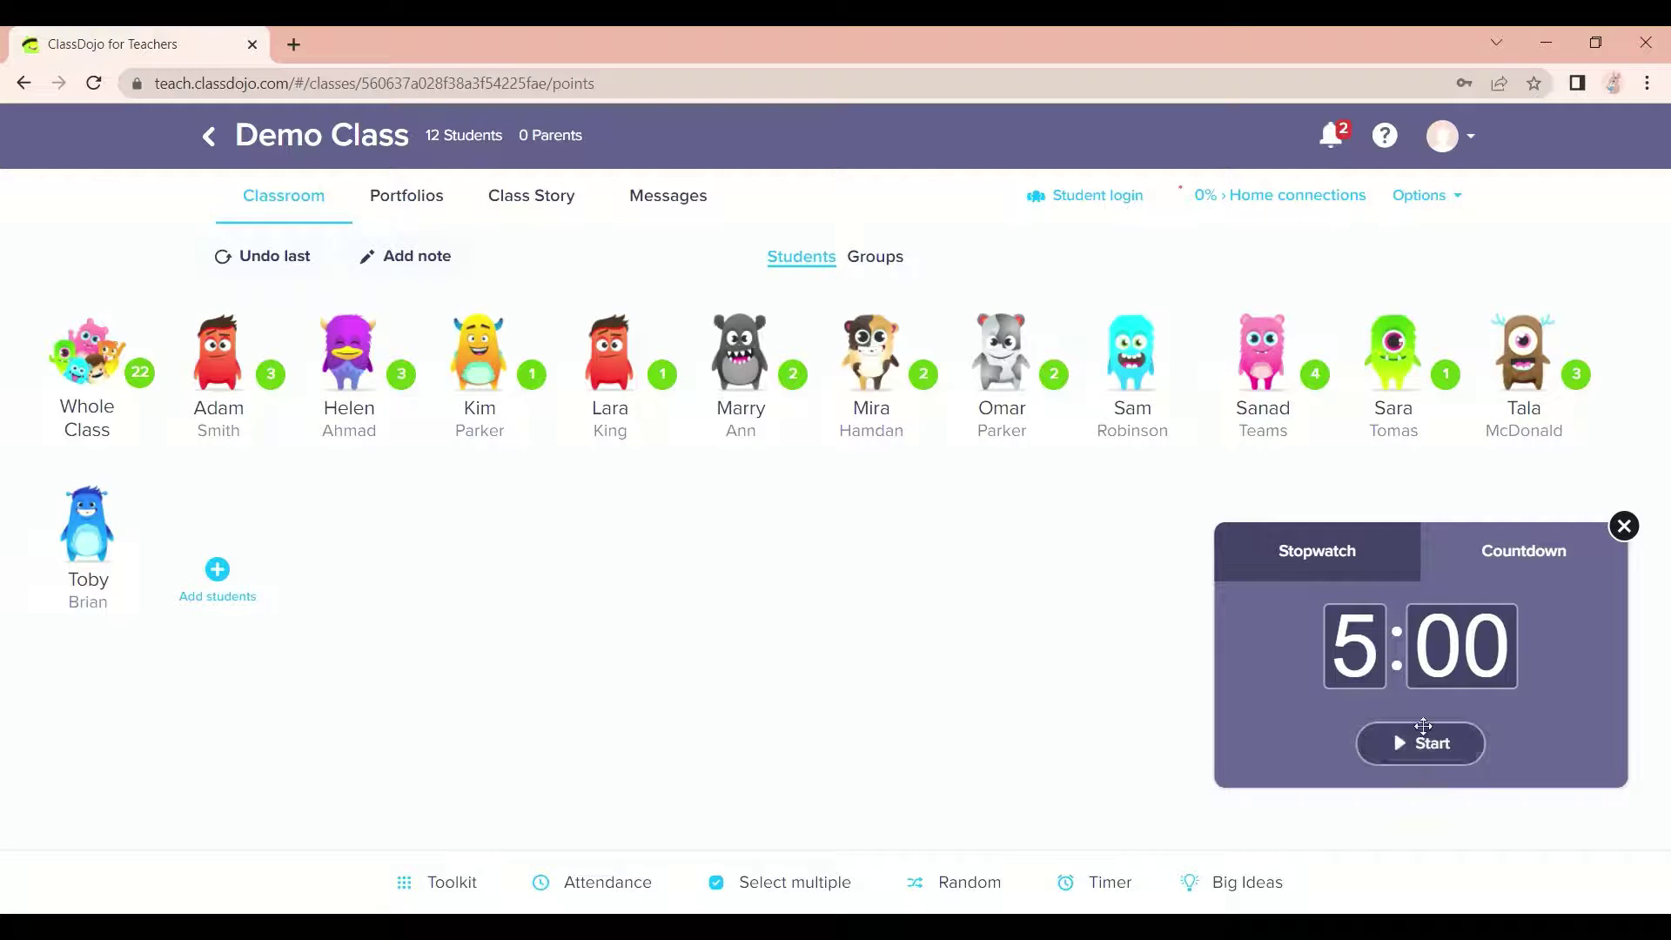
click(1421, 760)
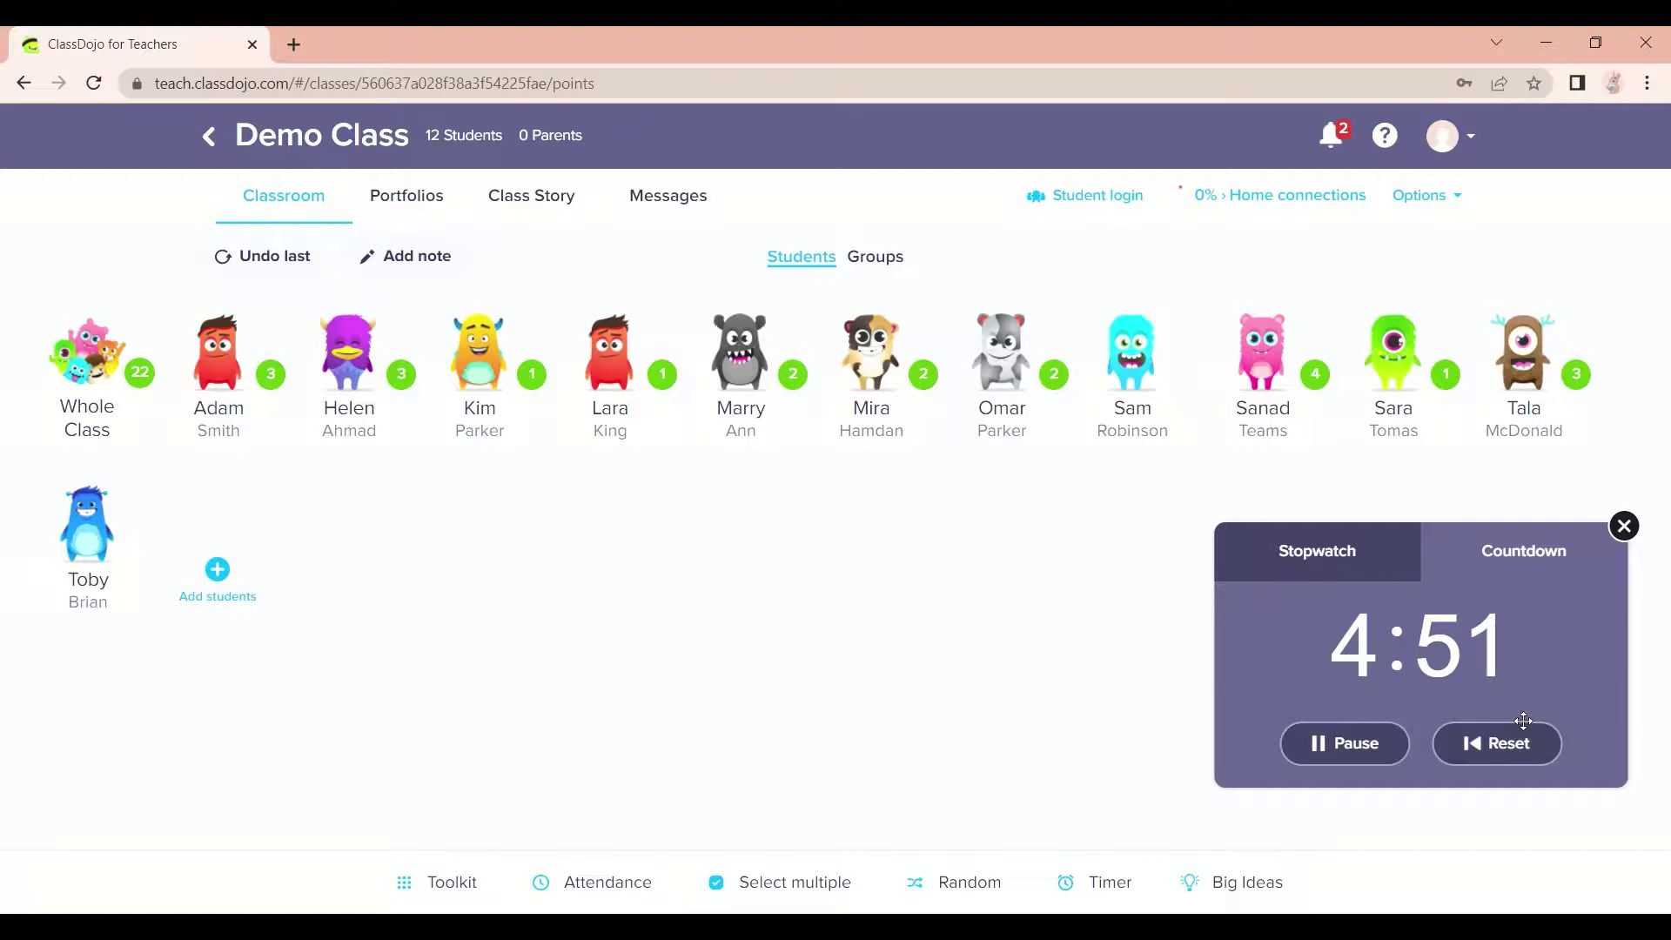
click(1624, 528)
Play the Focus channel from the Toolkit's Music tool, then pause it and close the player.
click(453, 882)
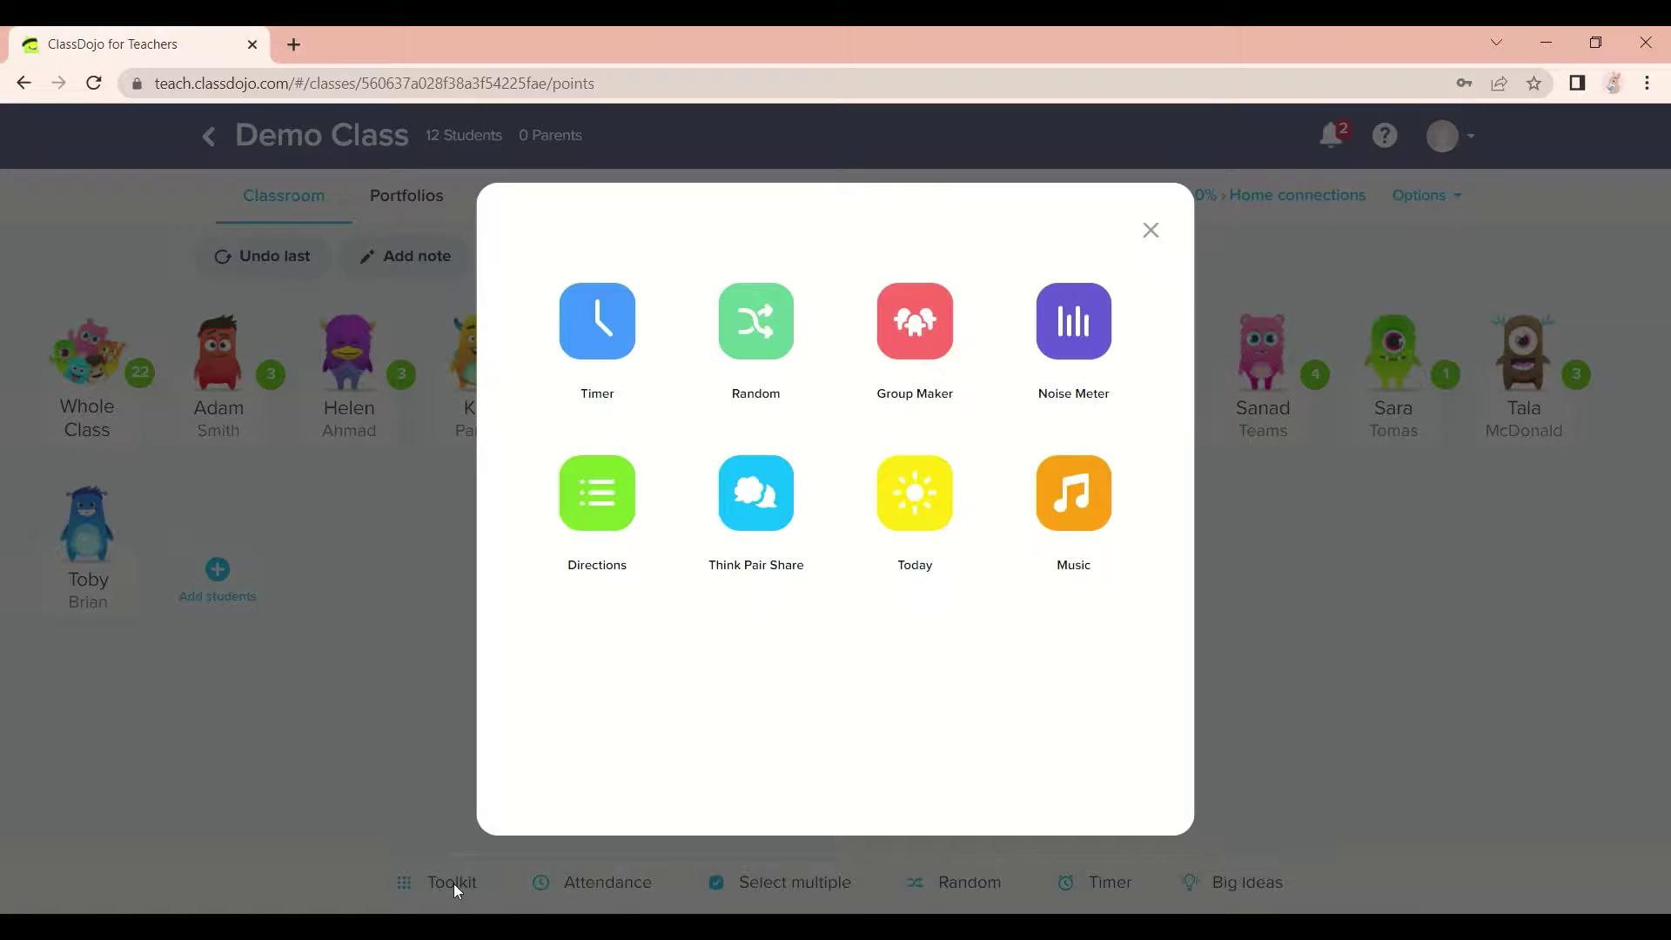
click(1071, 490)
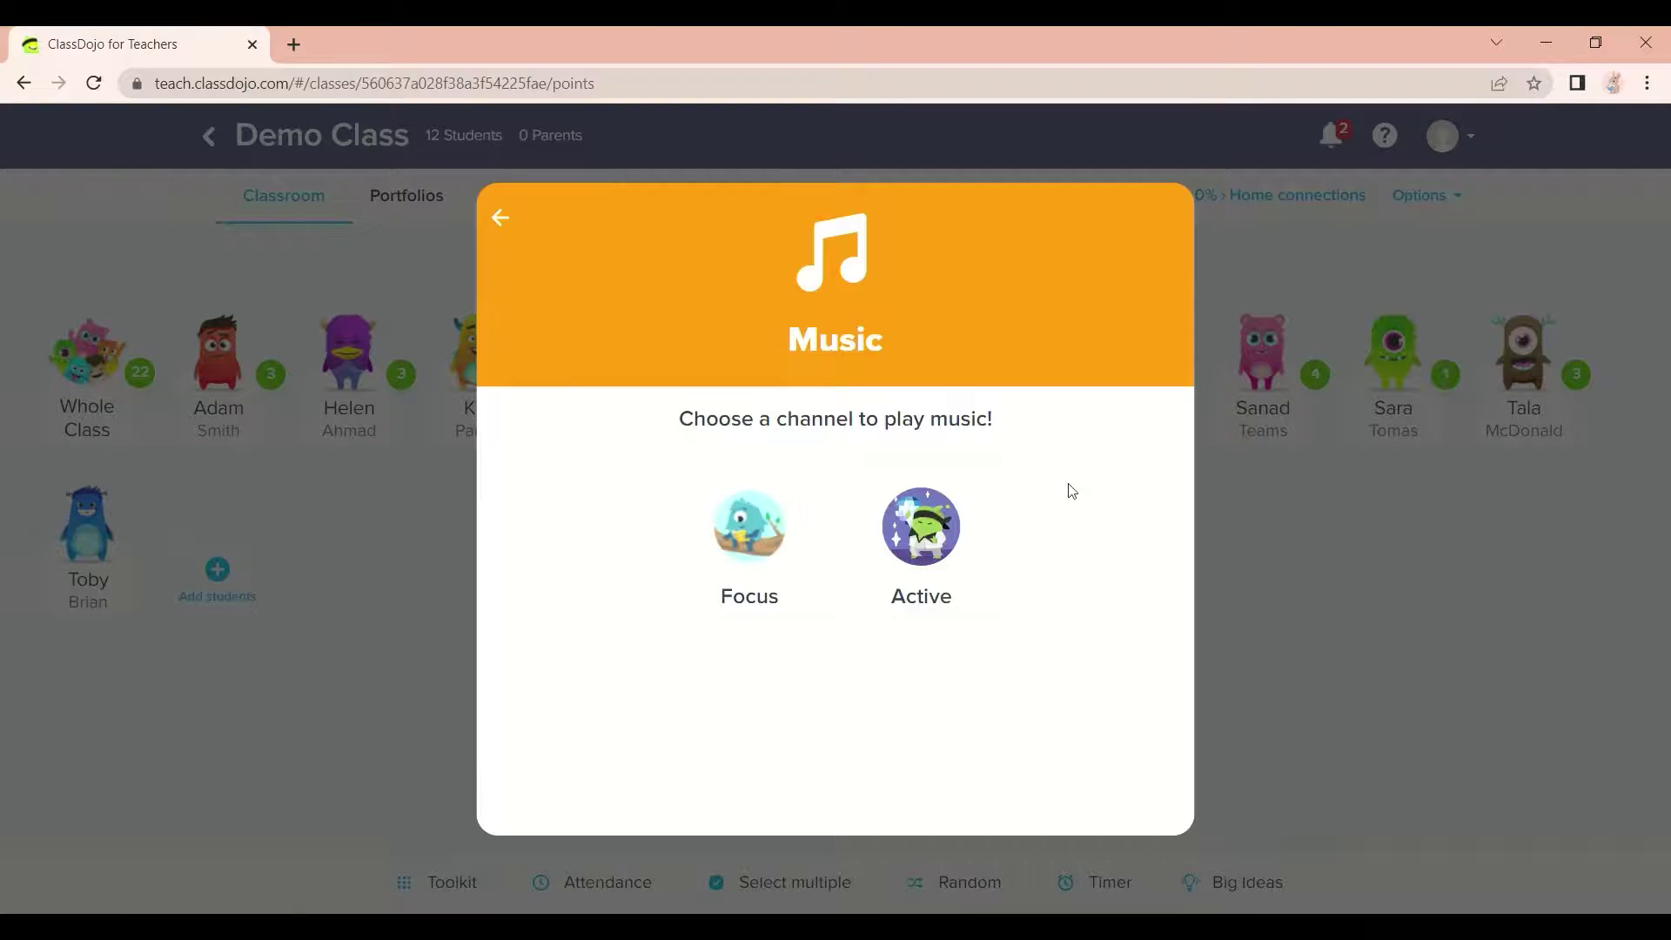
click(780, 546)
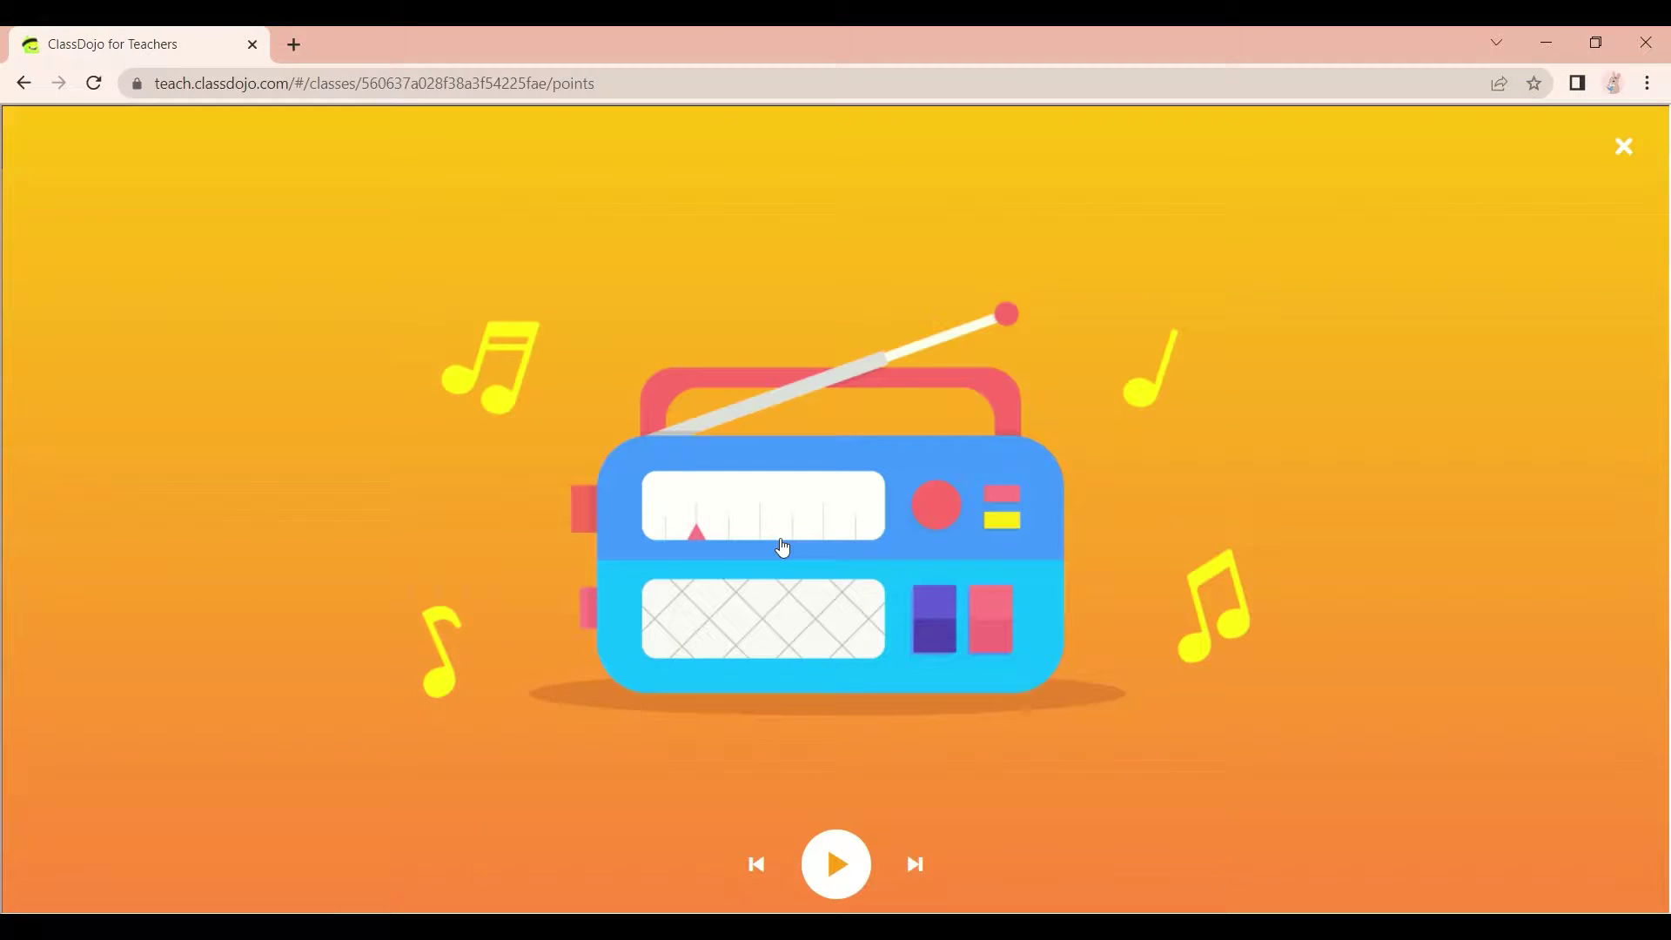
click(842, 864)
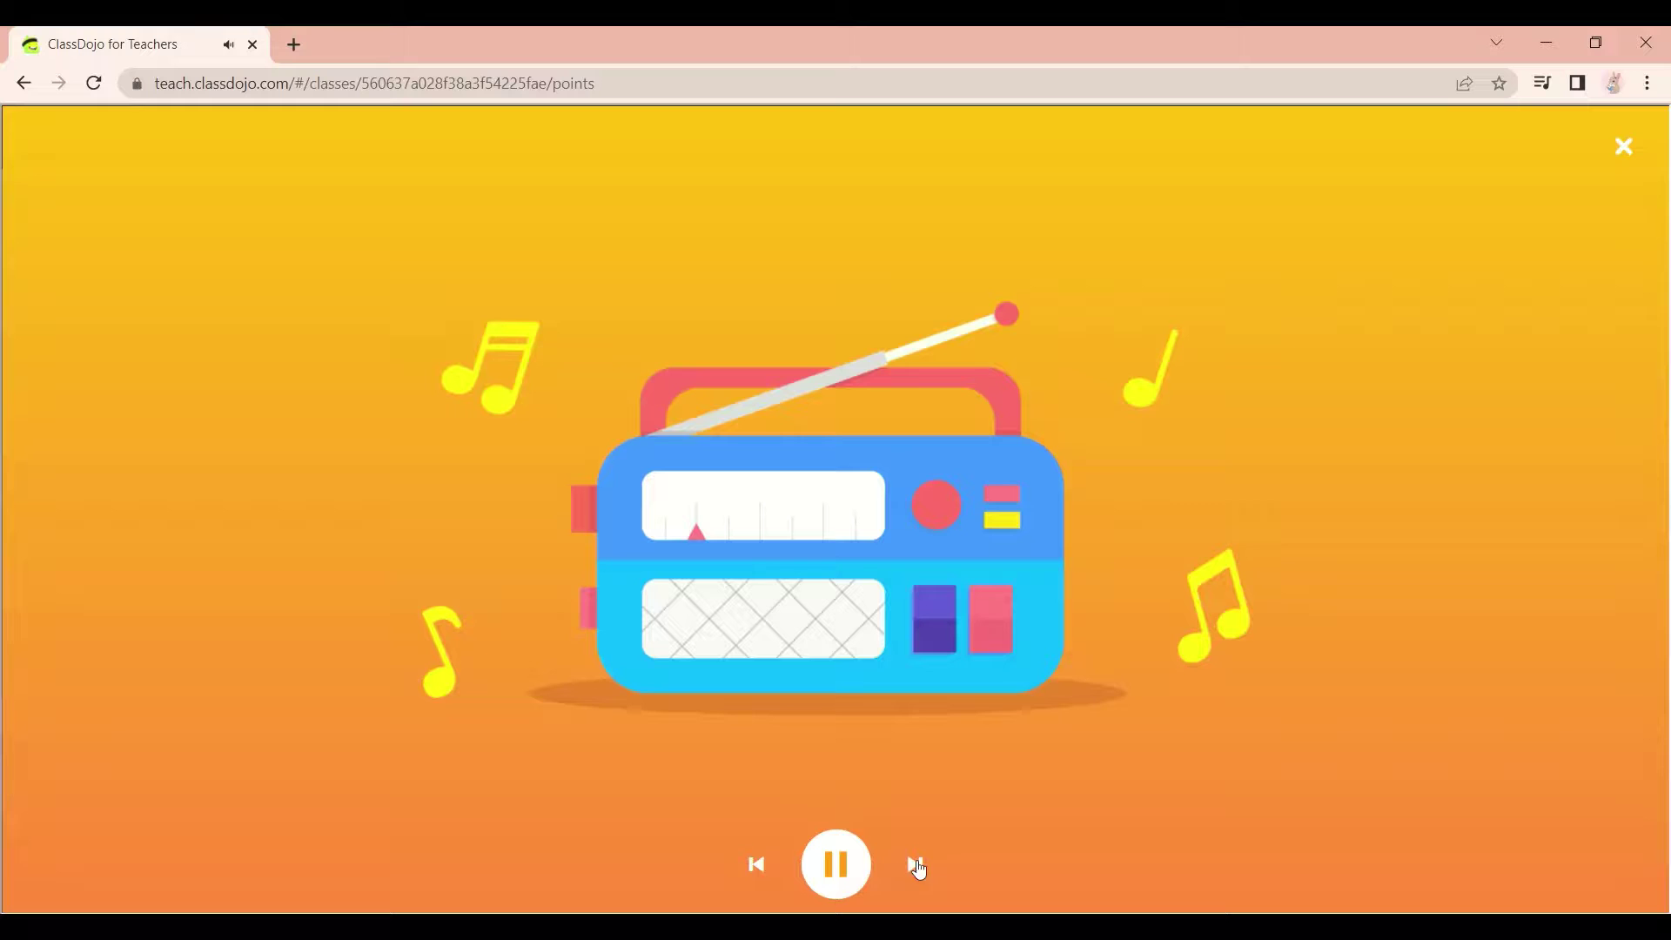
click(857, 873)
click(1623, 147)
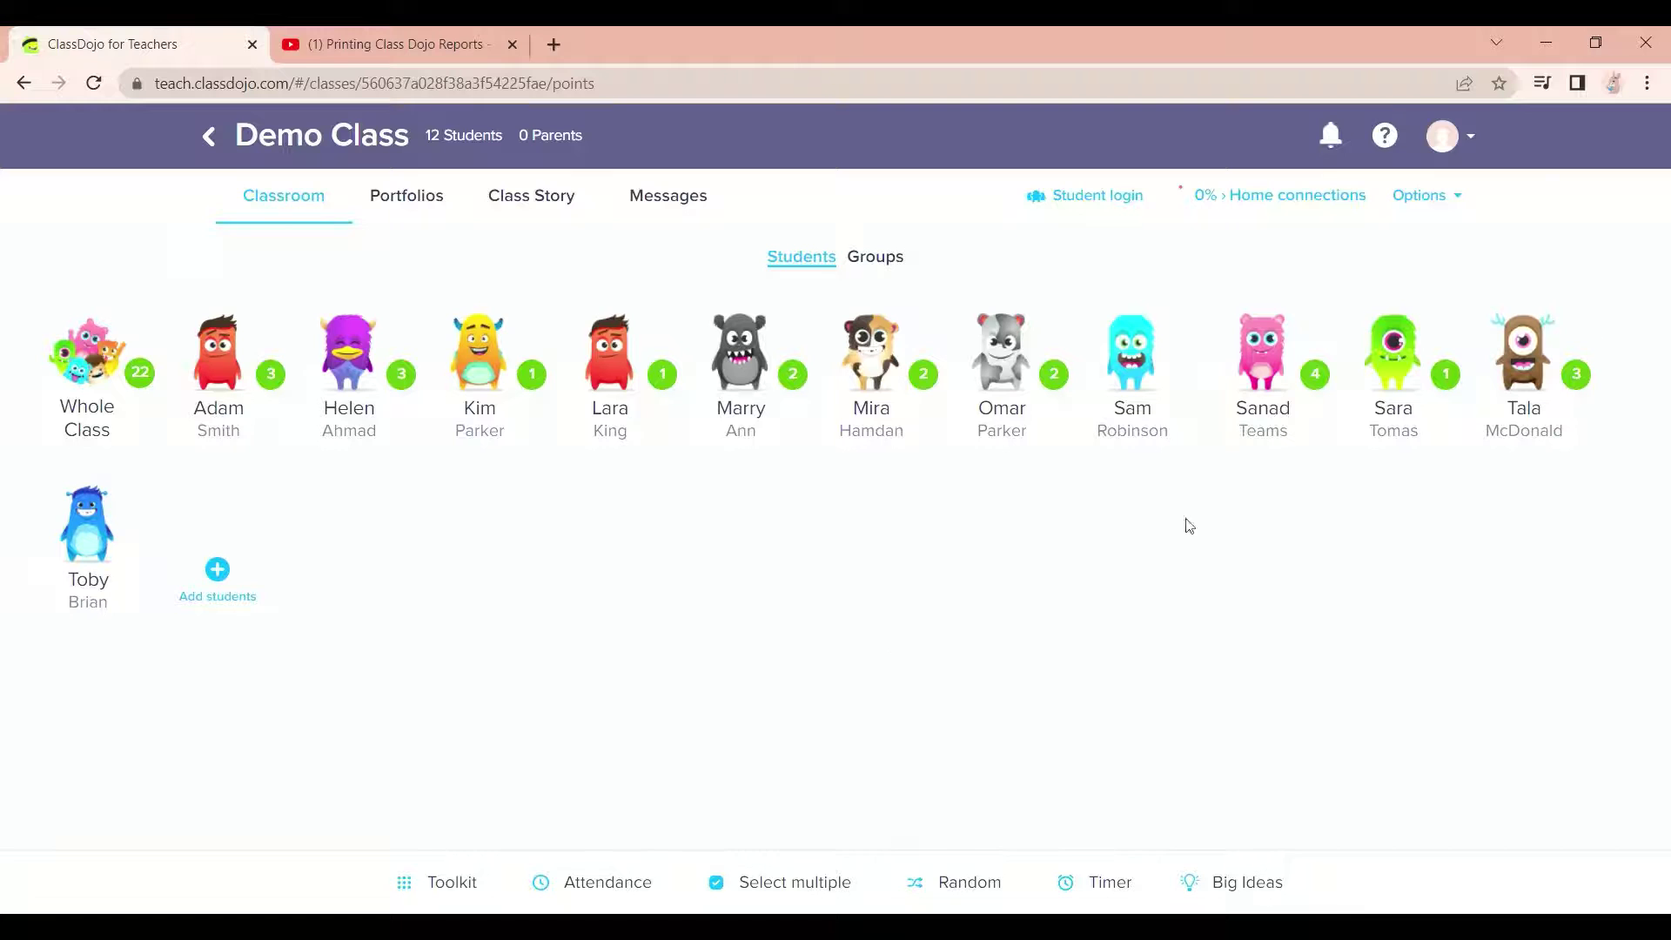
Open View reports and inspect the donut chart: 92% positive, 24 positive and 2 needs-work points.
click(1482, 195)
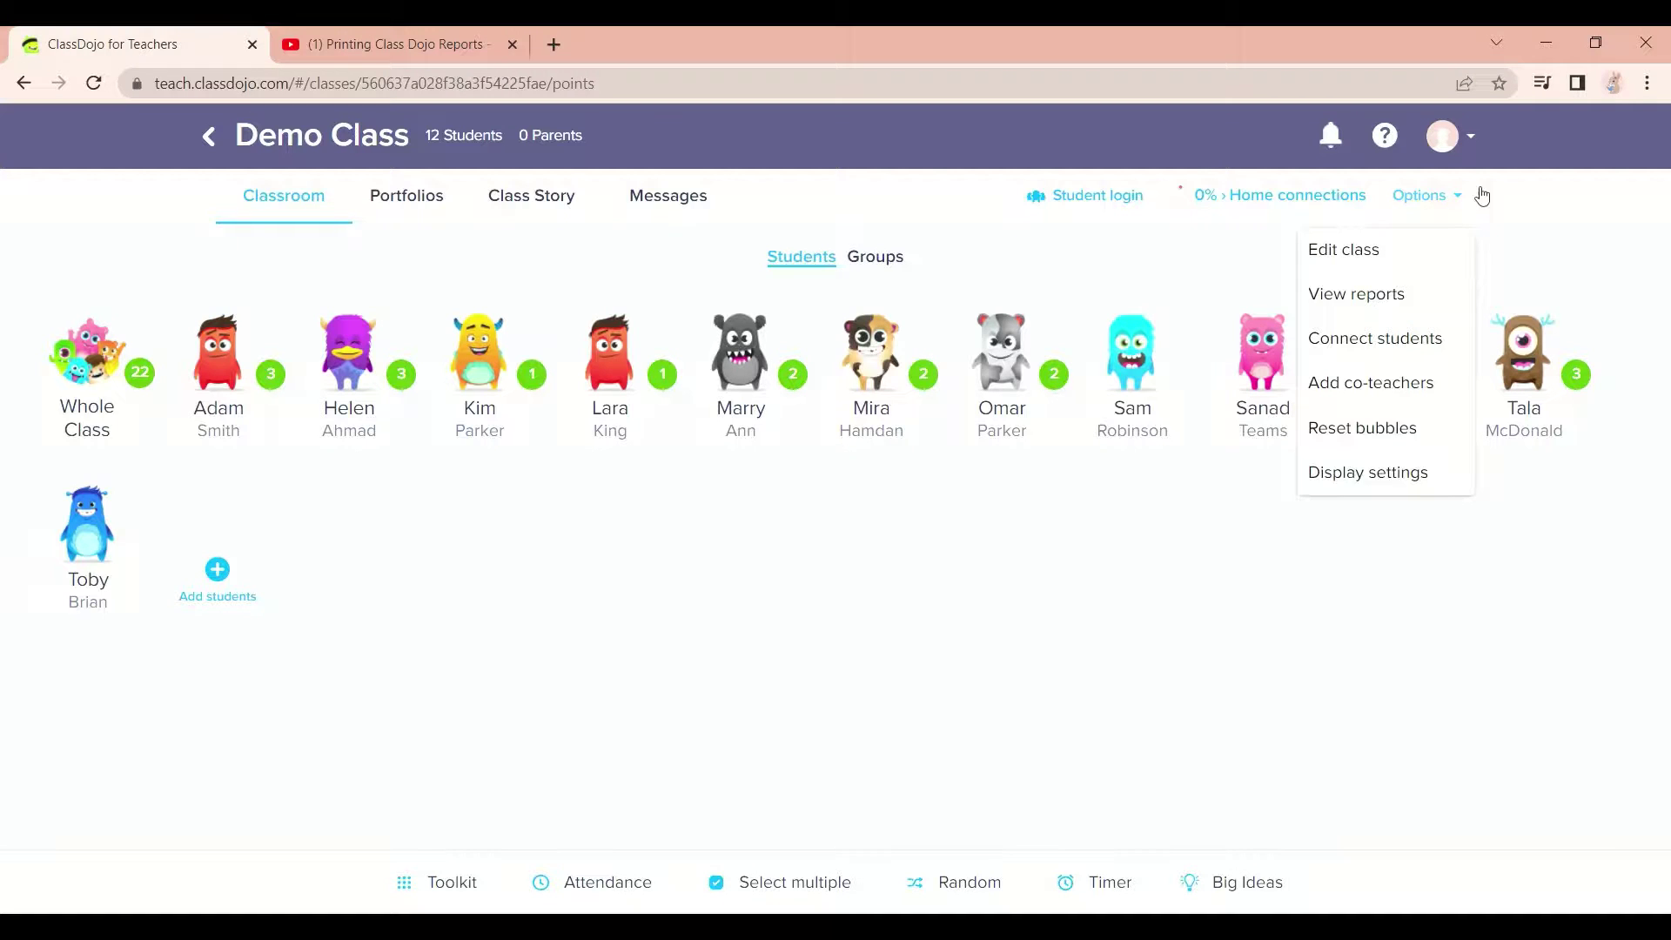
click(1399, 309)
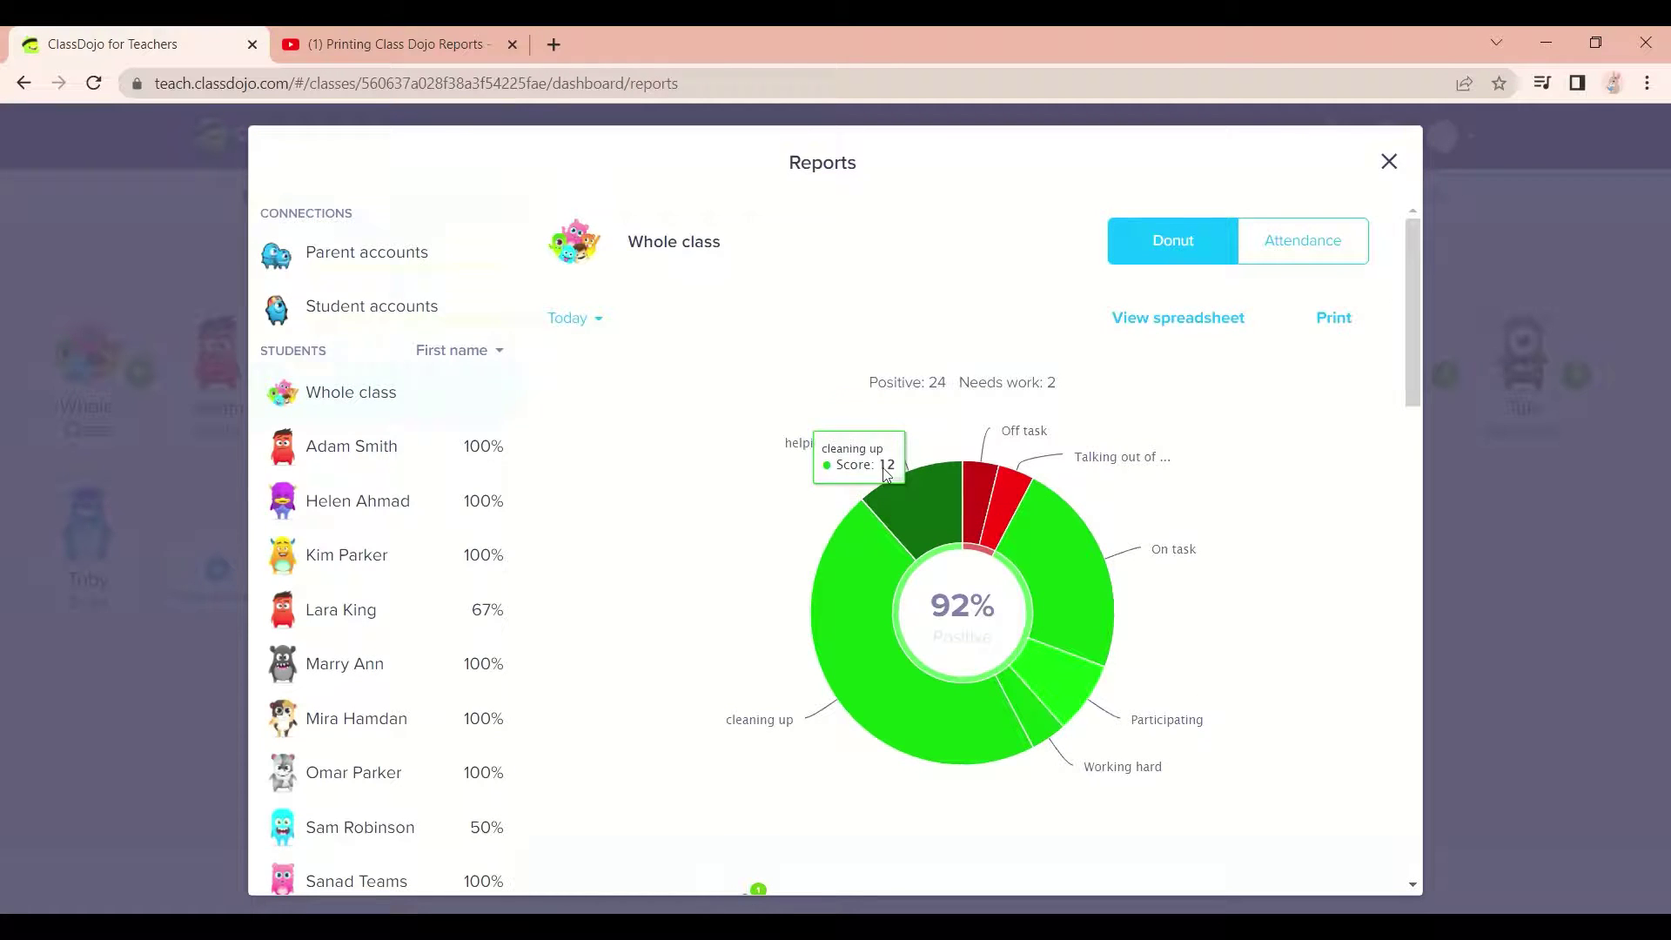
mouse_move(852, 654)
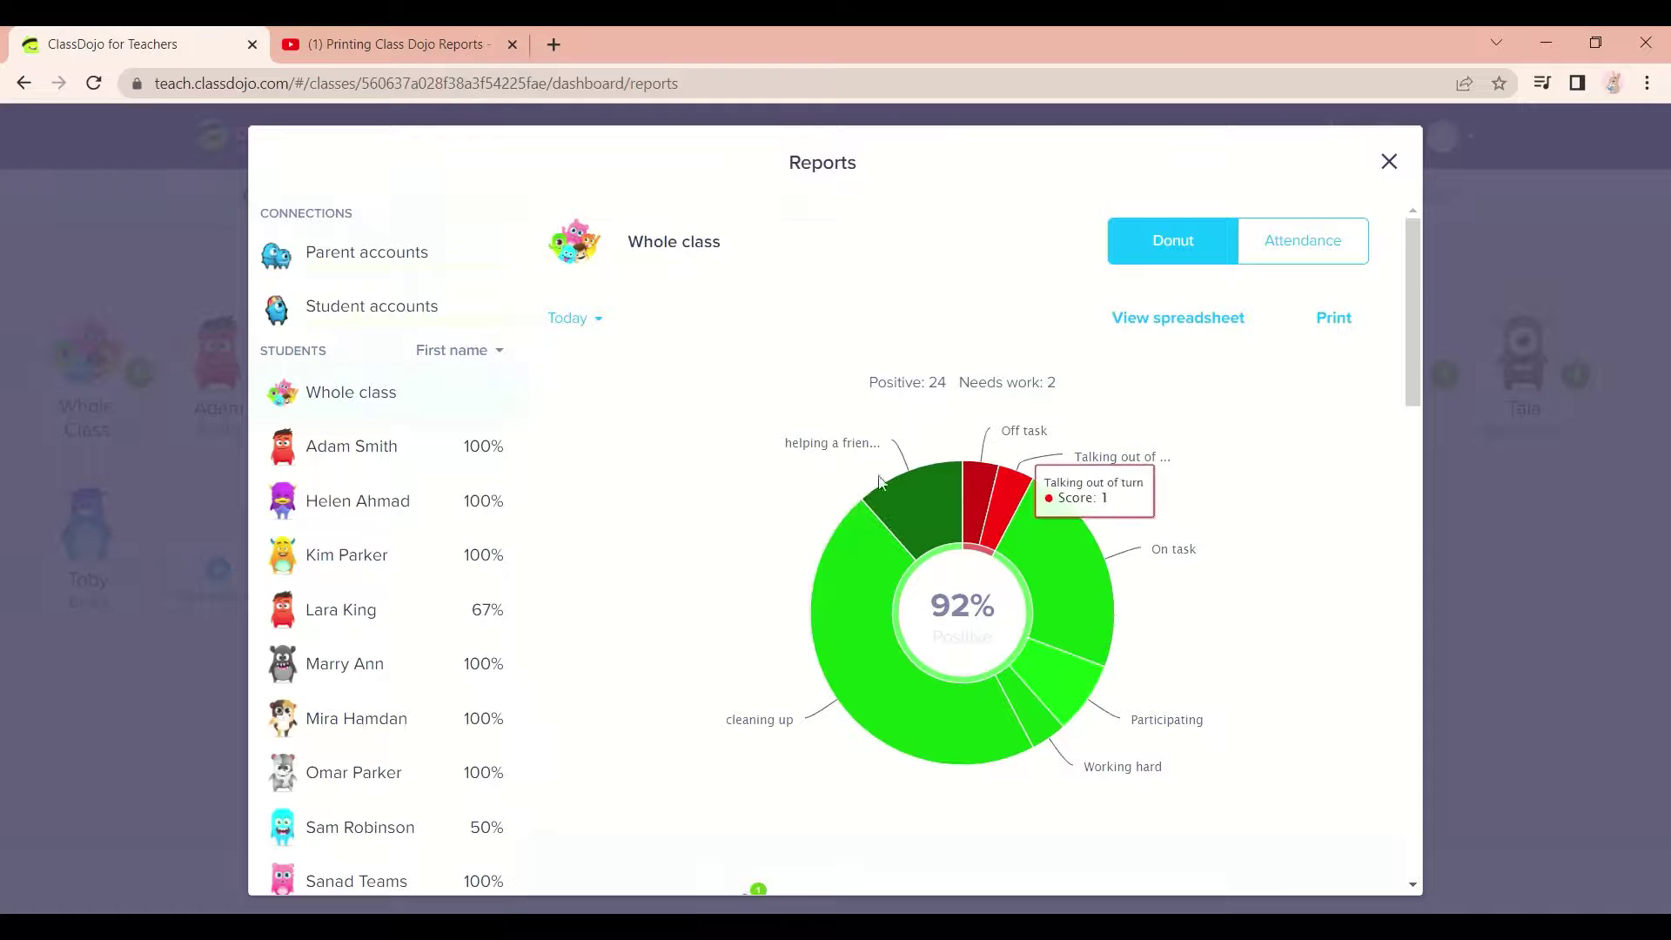
mouse_move(1034, 503)
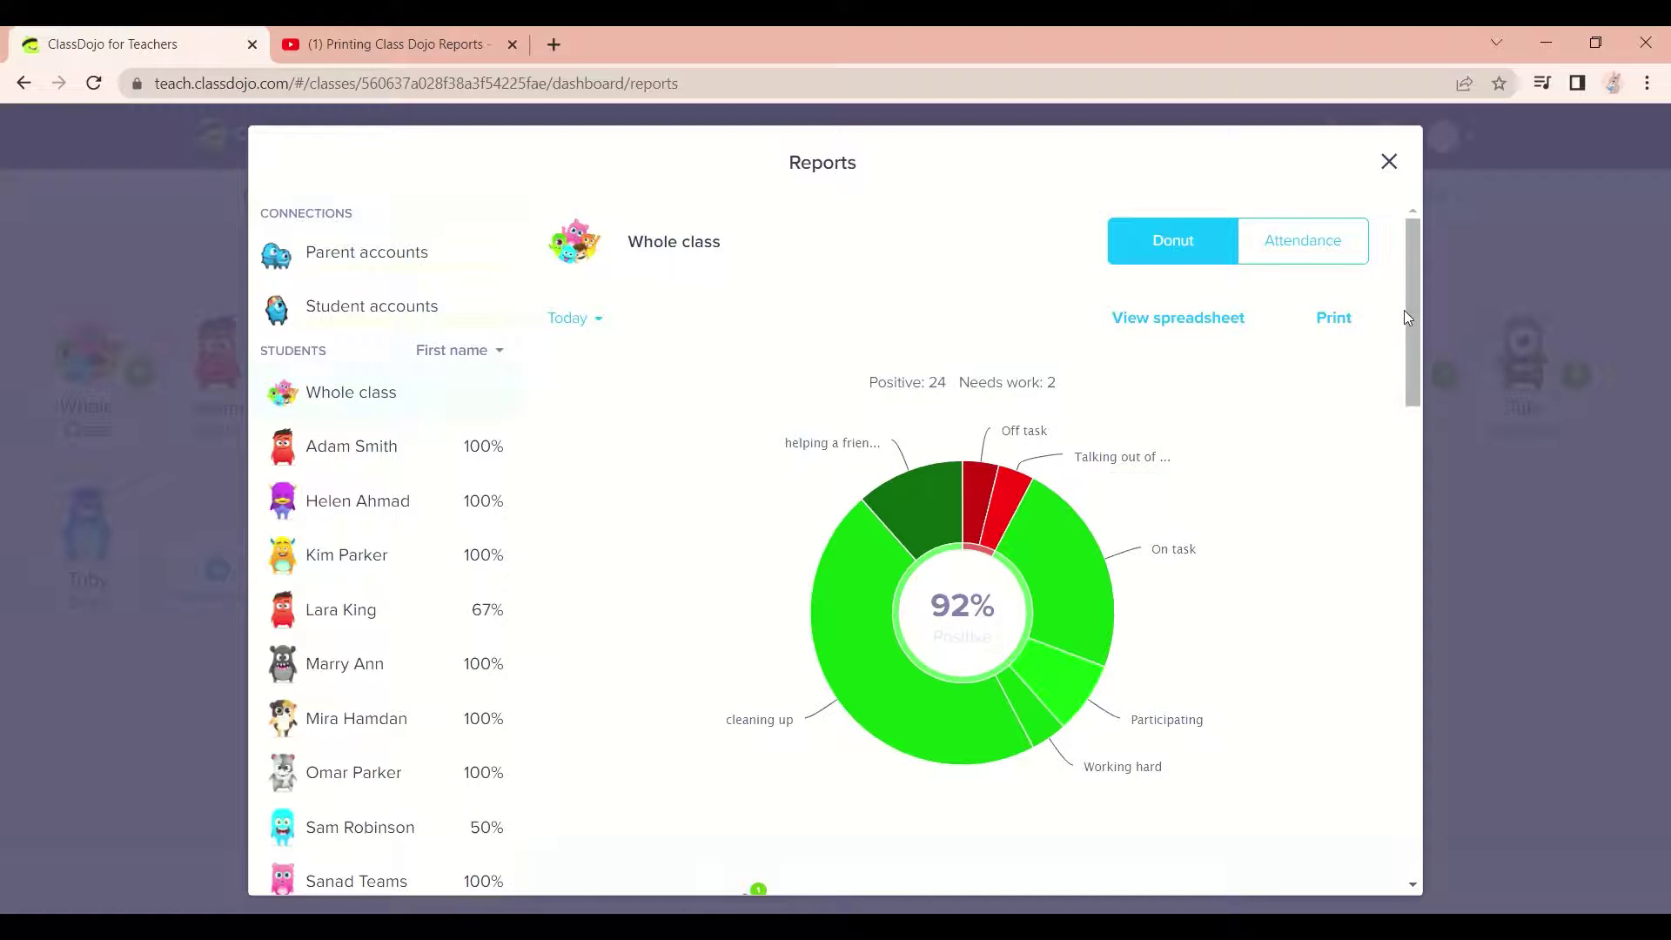
mouse_move(1411, 312)
mouse_down()
mouse_move(1473, 828)
mouse_move(1436, 498)
mouse_move(1436, 299)
mouse_up()
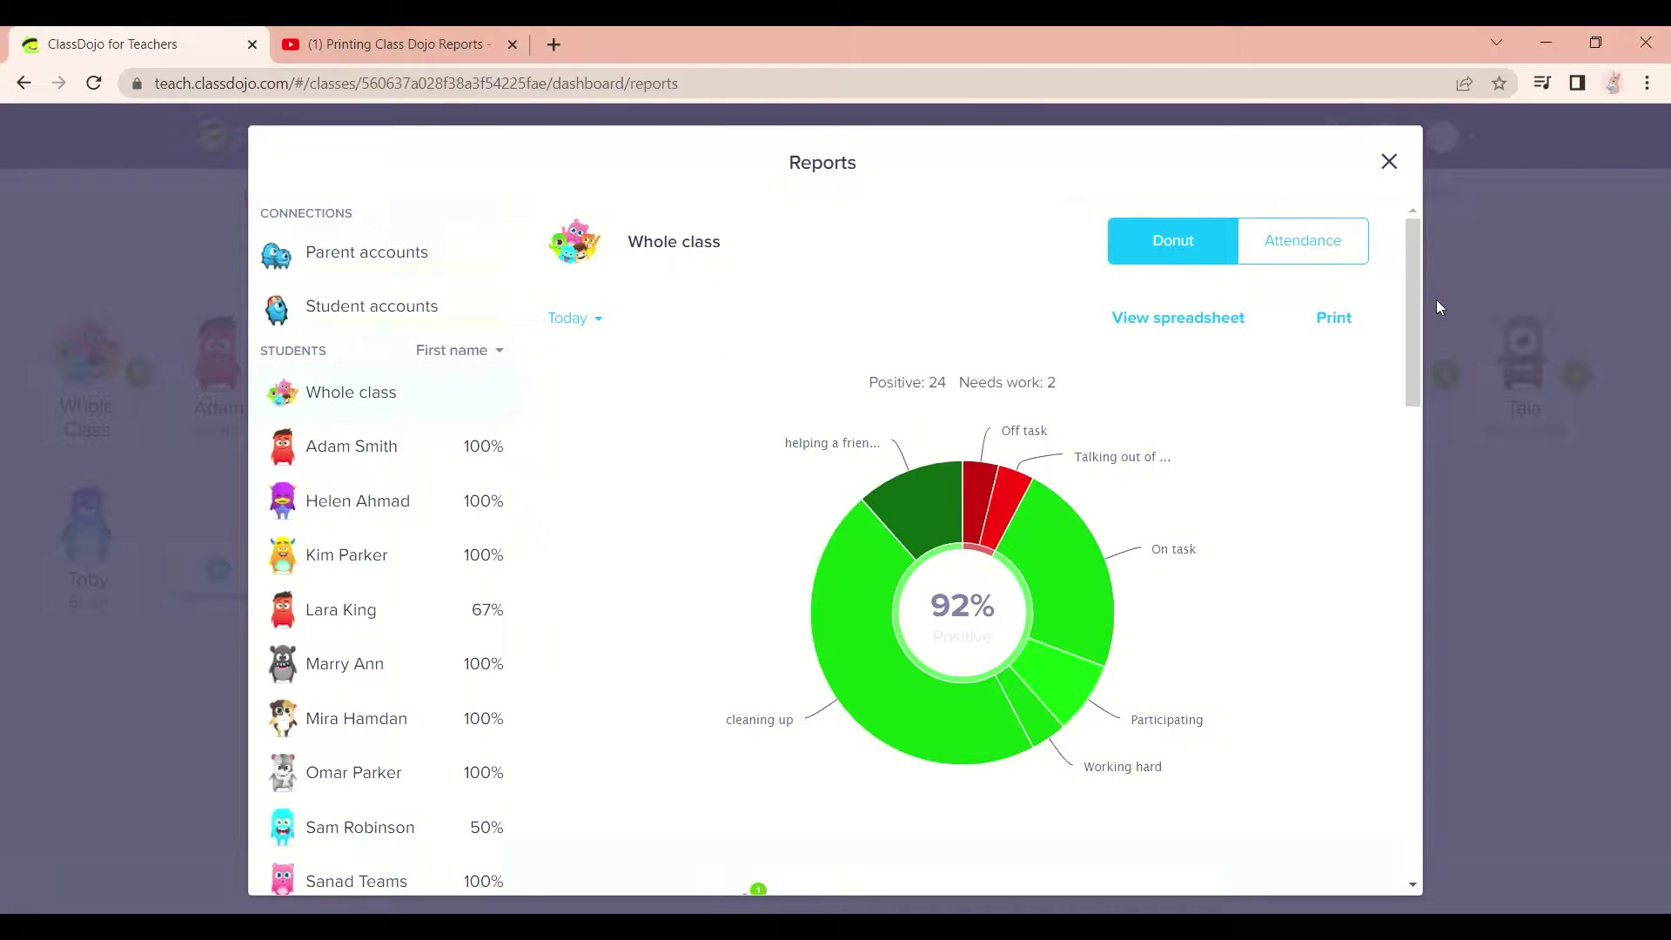
Export the whole-class report as a ClassDojo-Report CSV and open it in Excel.
click(1202, 318)
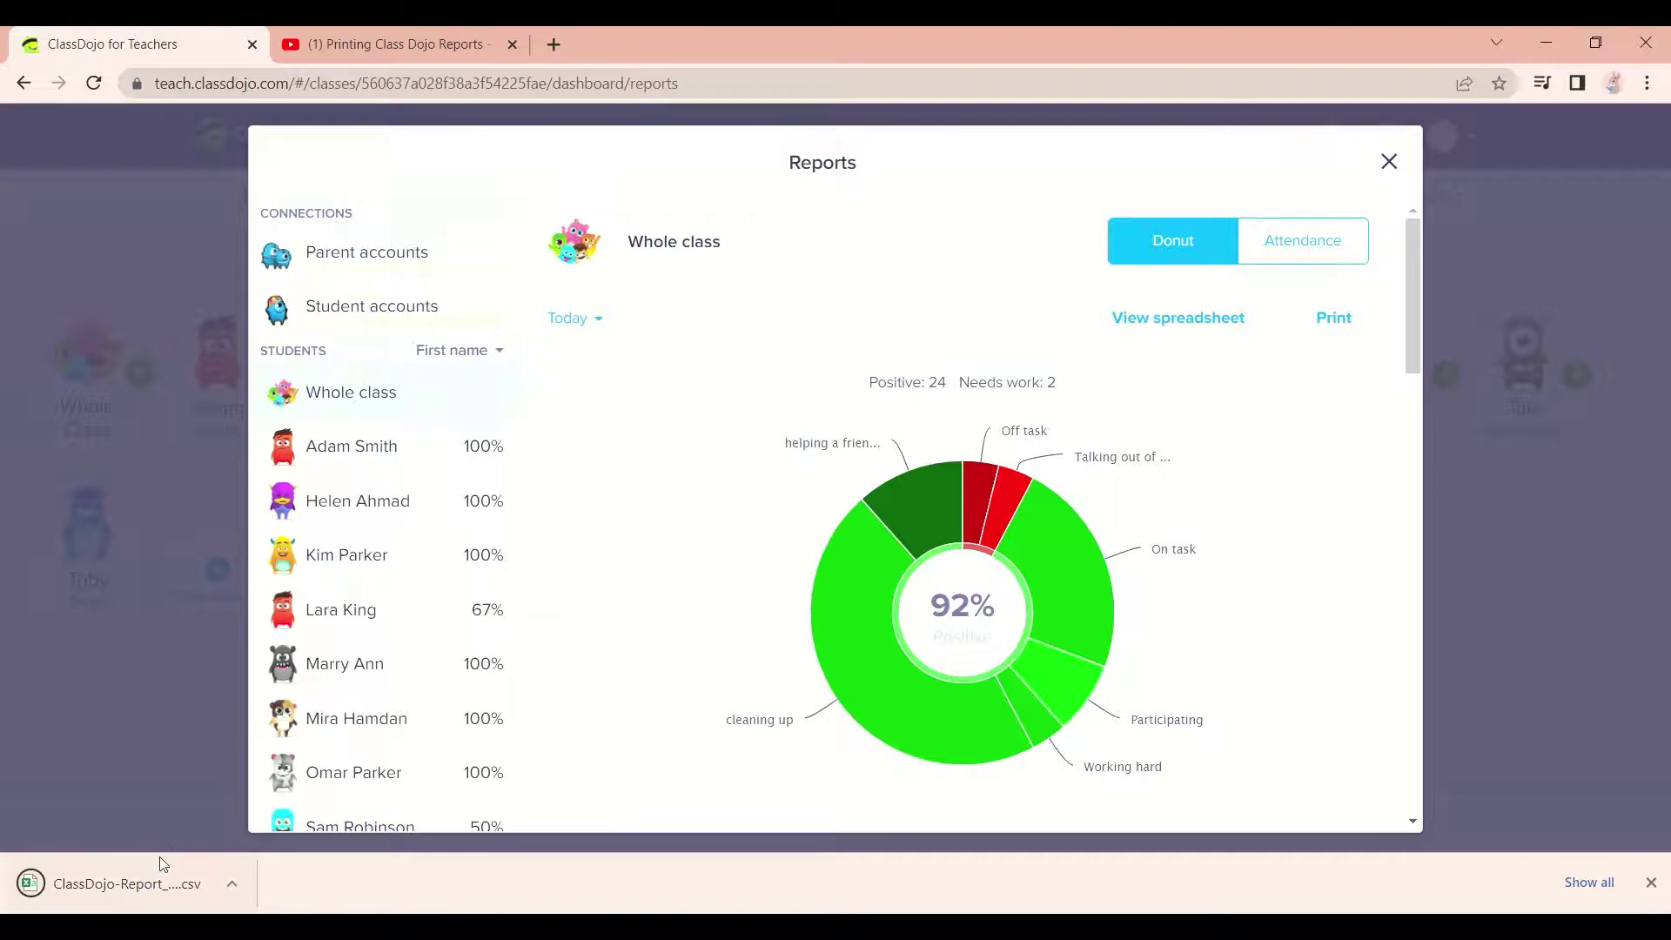
click(148, 889)
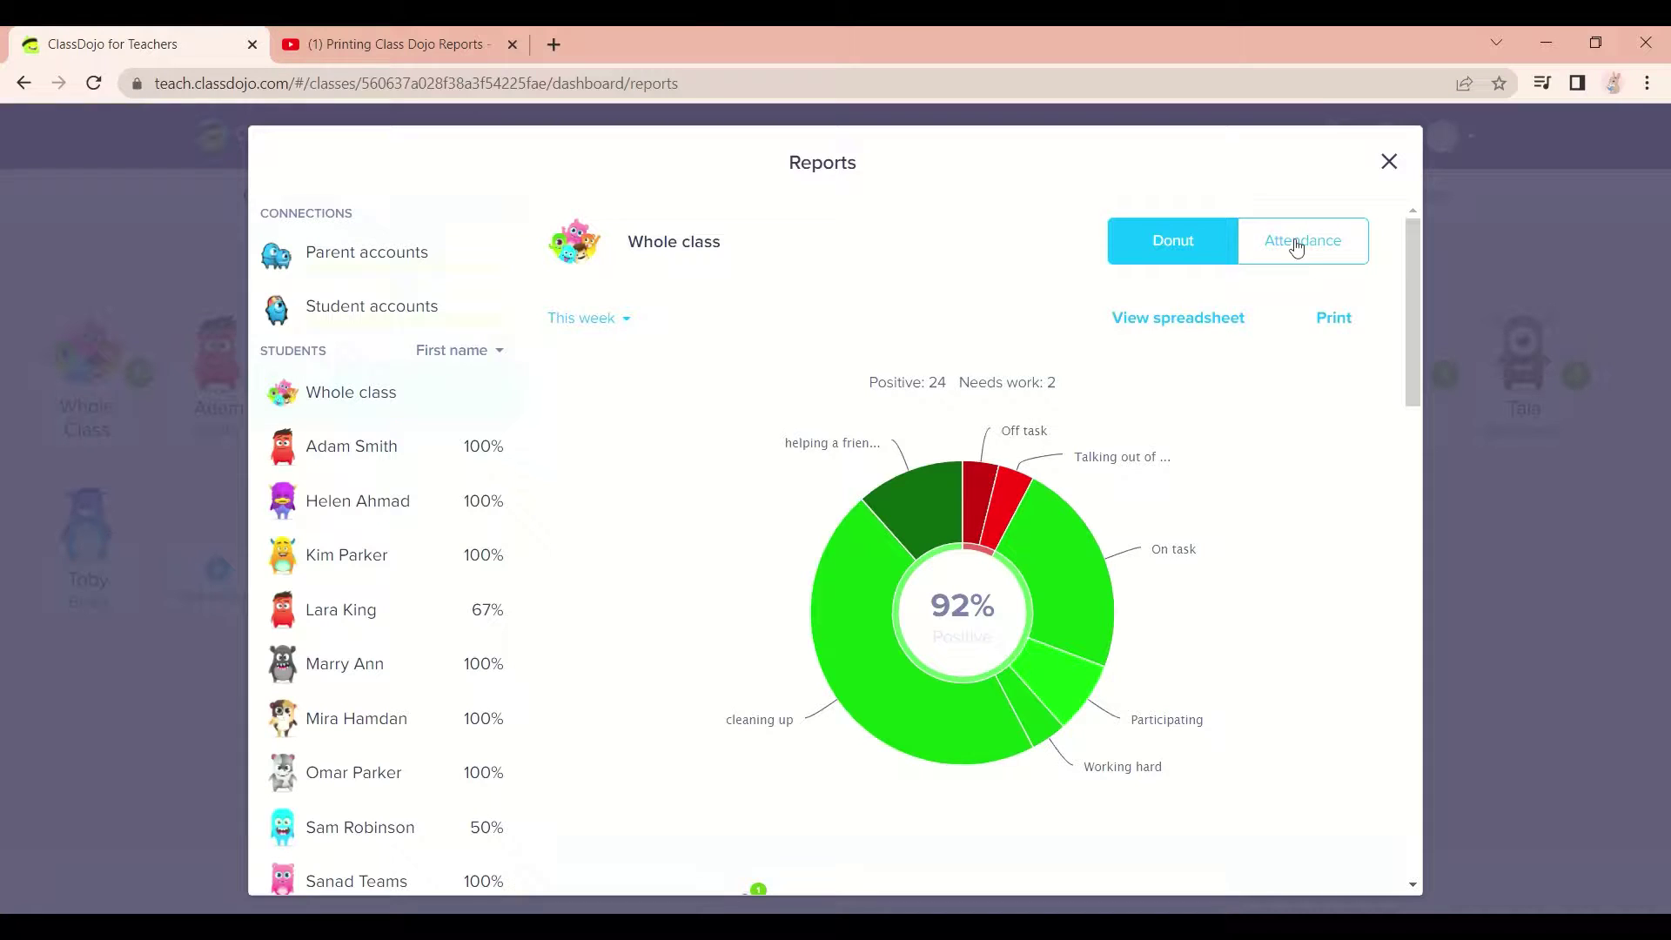
Check the week's attendance in the Reports window, then close it.
click(1296, 248)
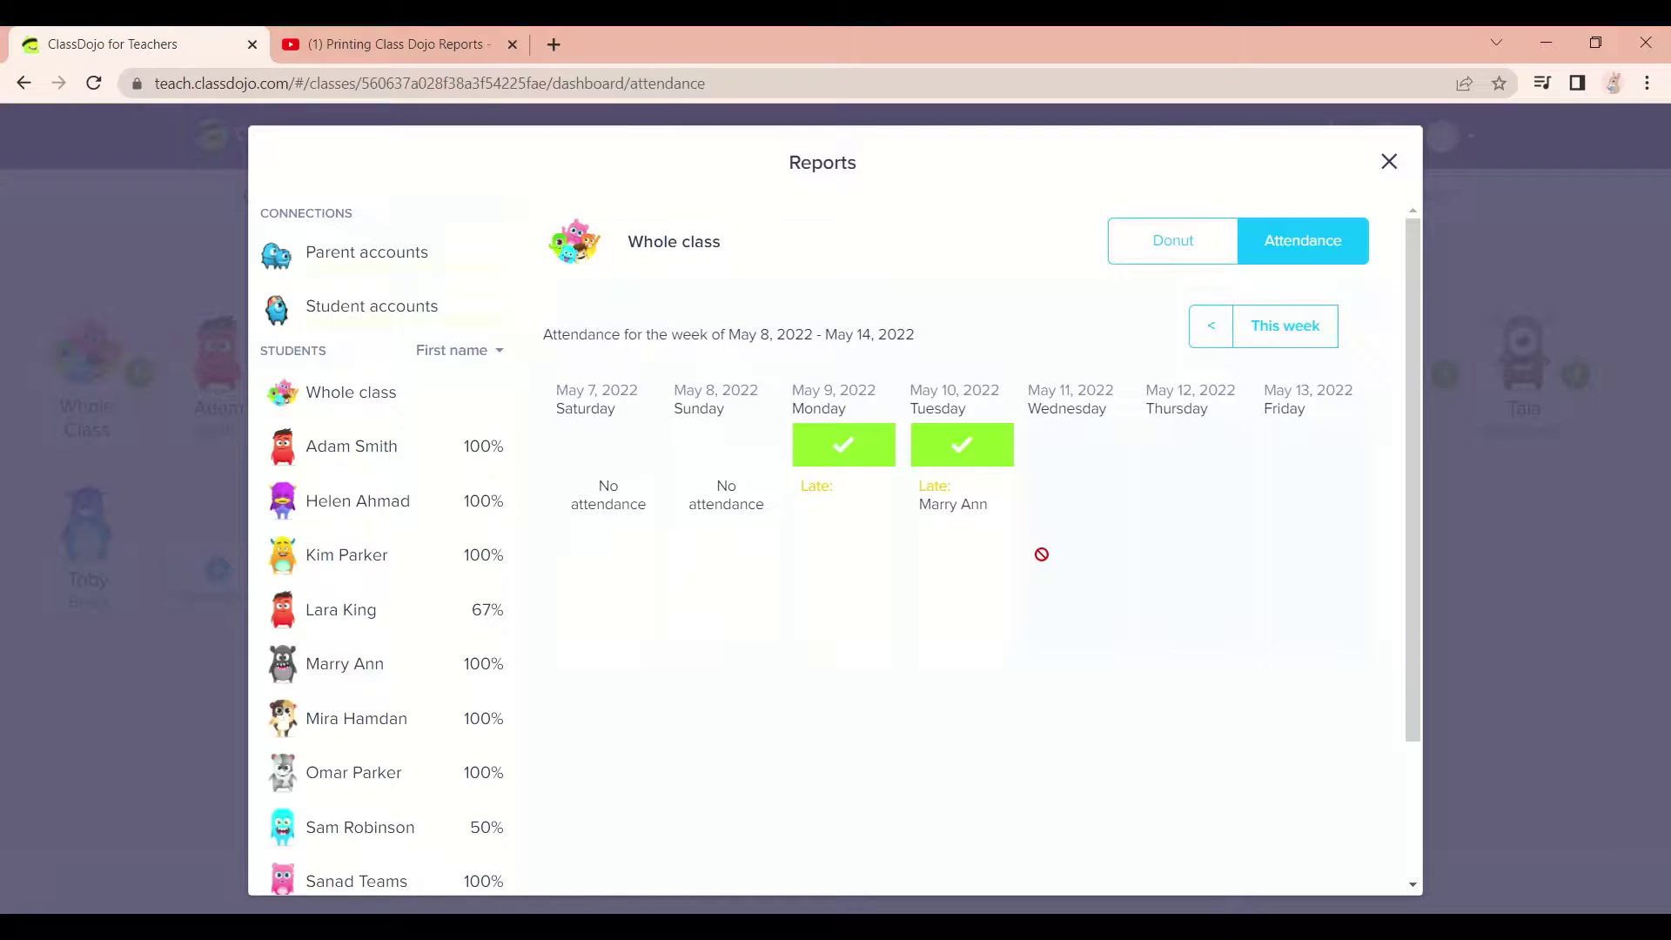
click(1390, 161)
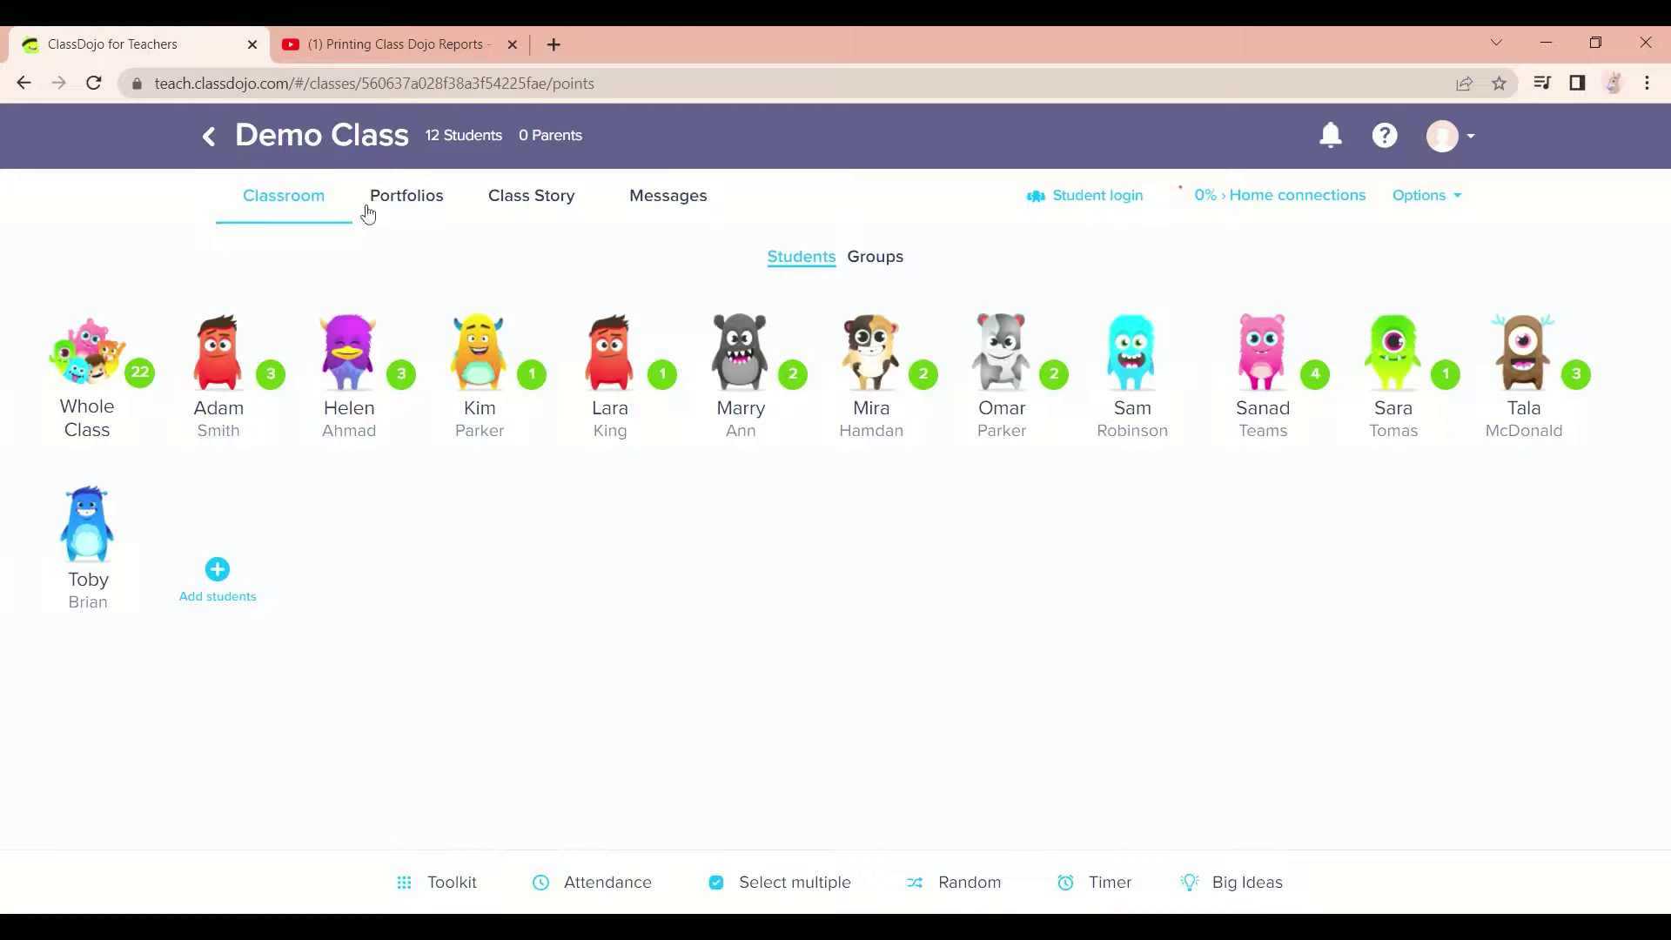
Start a new portfolio activity titled 'Pets'.
click(401, 204)
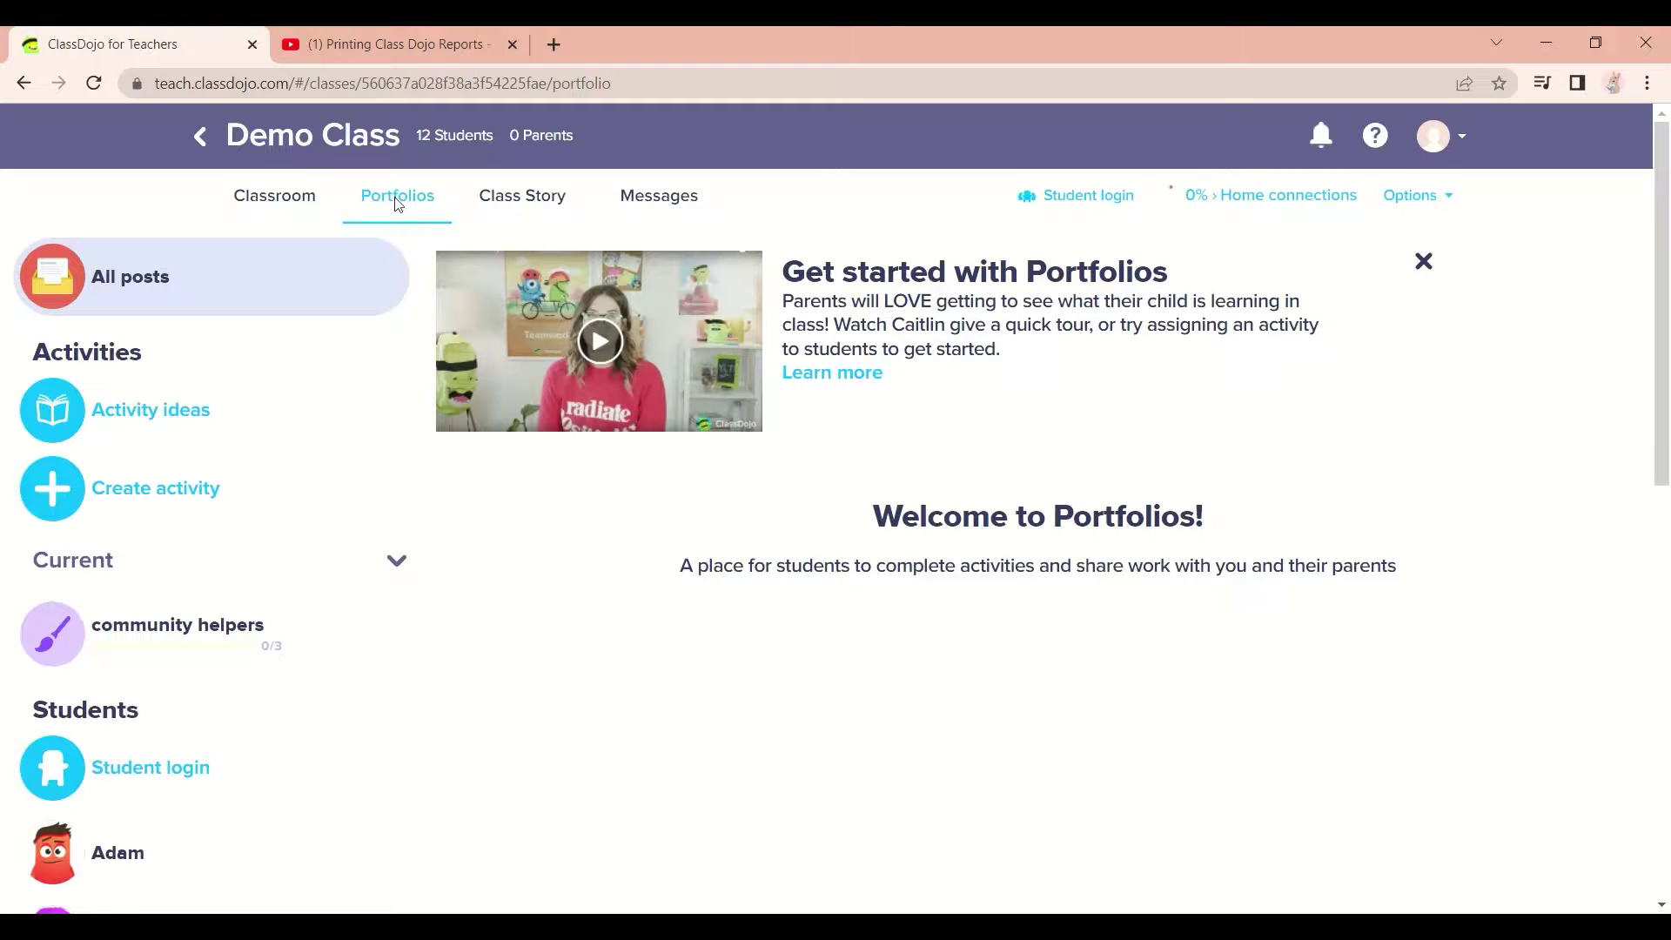
click(73, 494)
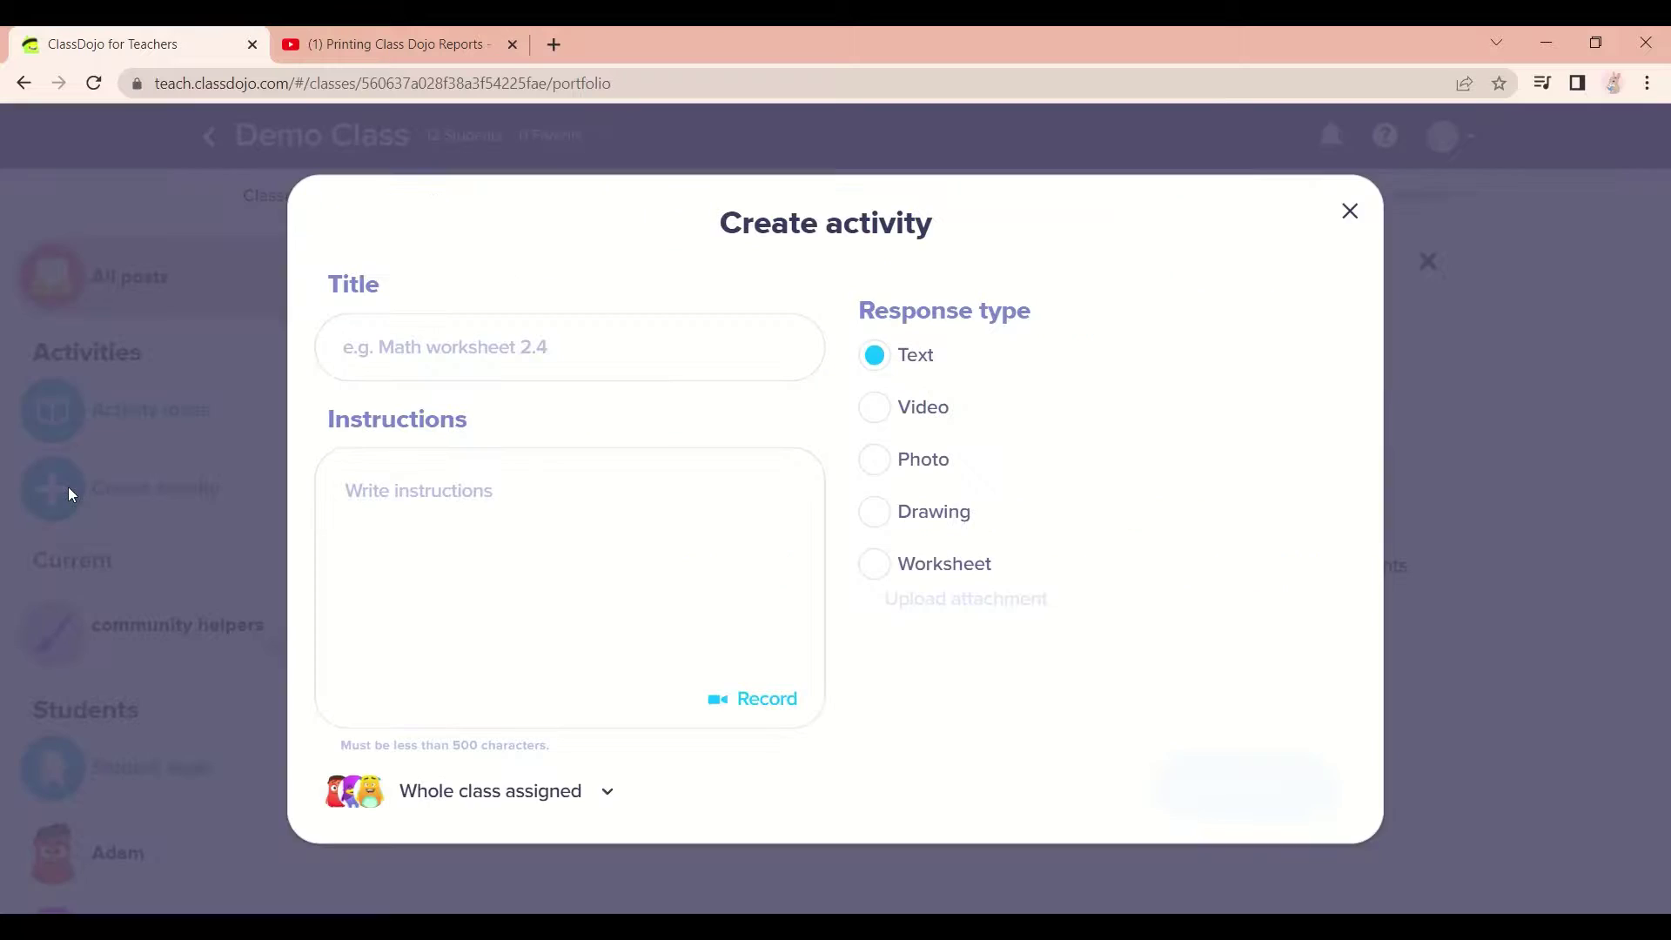
click(421, 350)
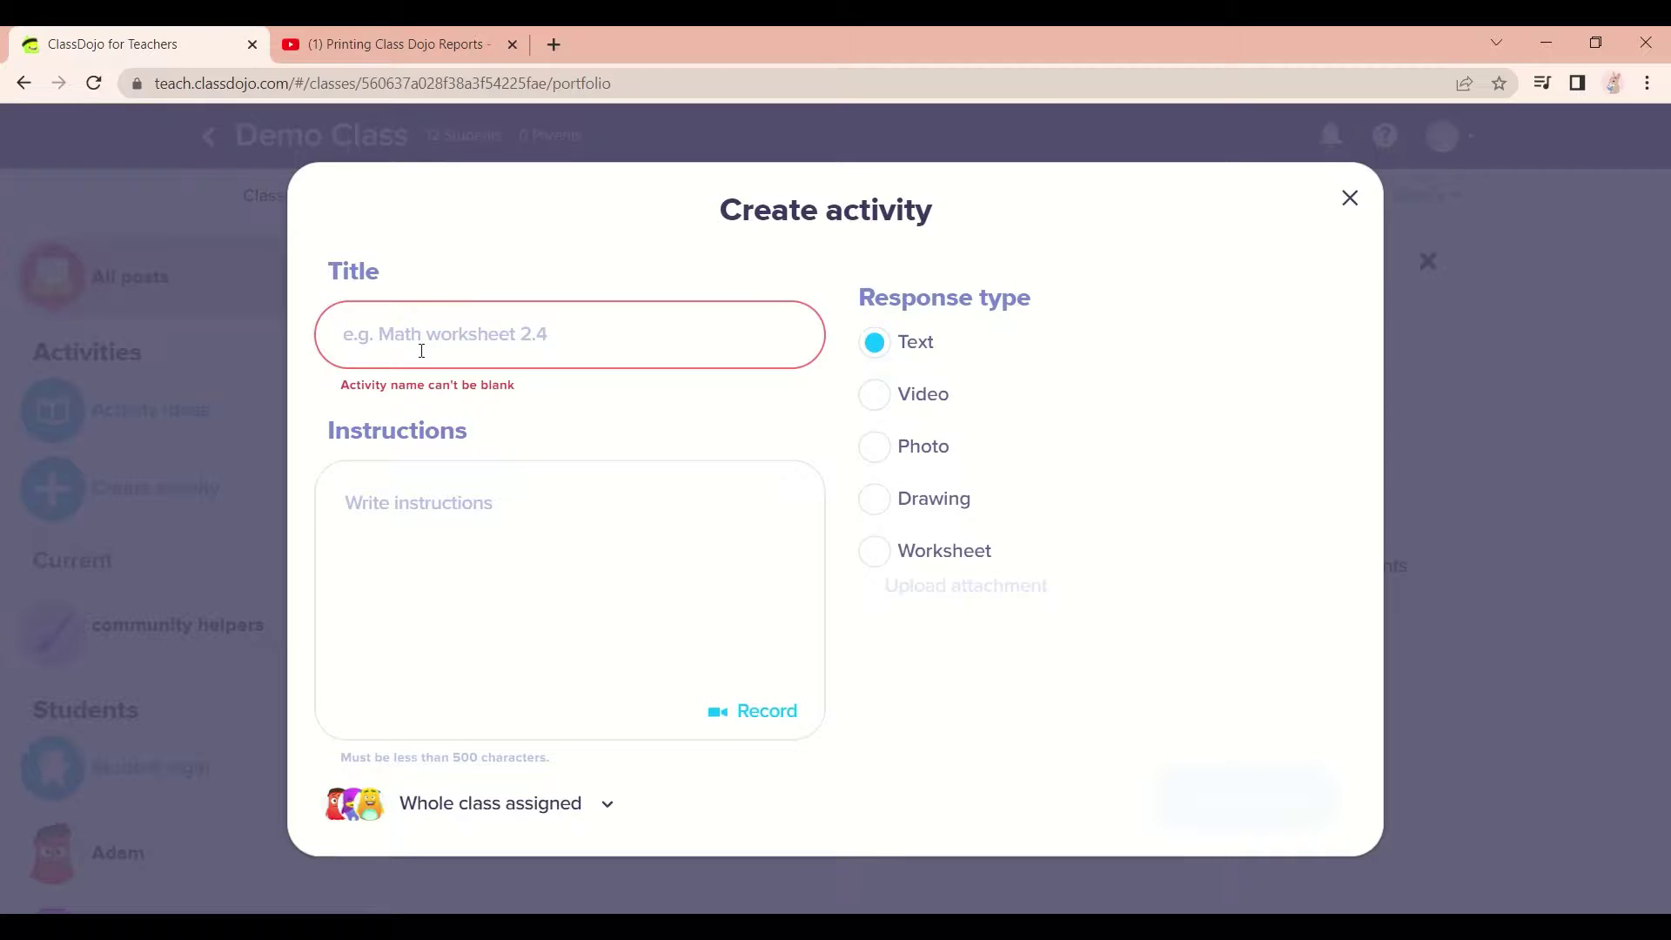
text(Pets)
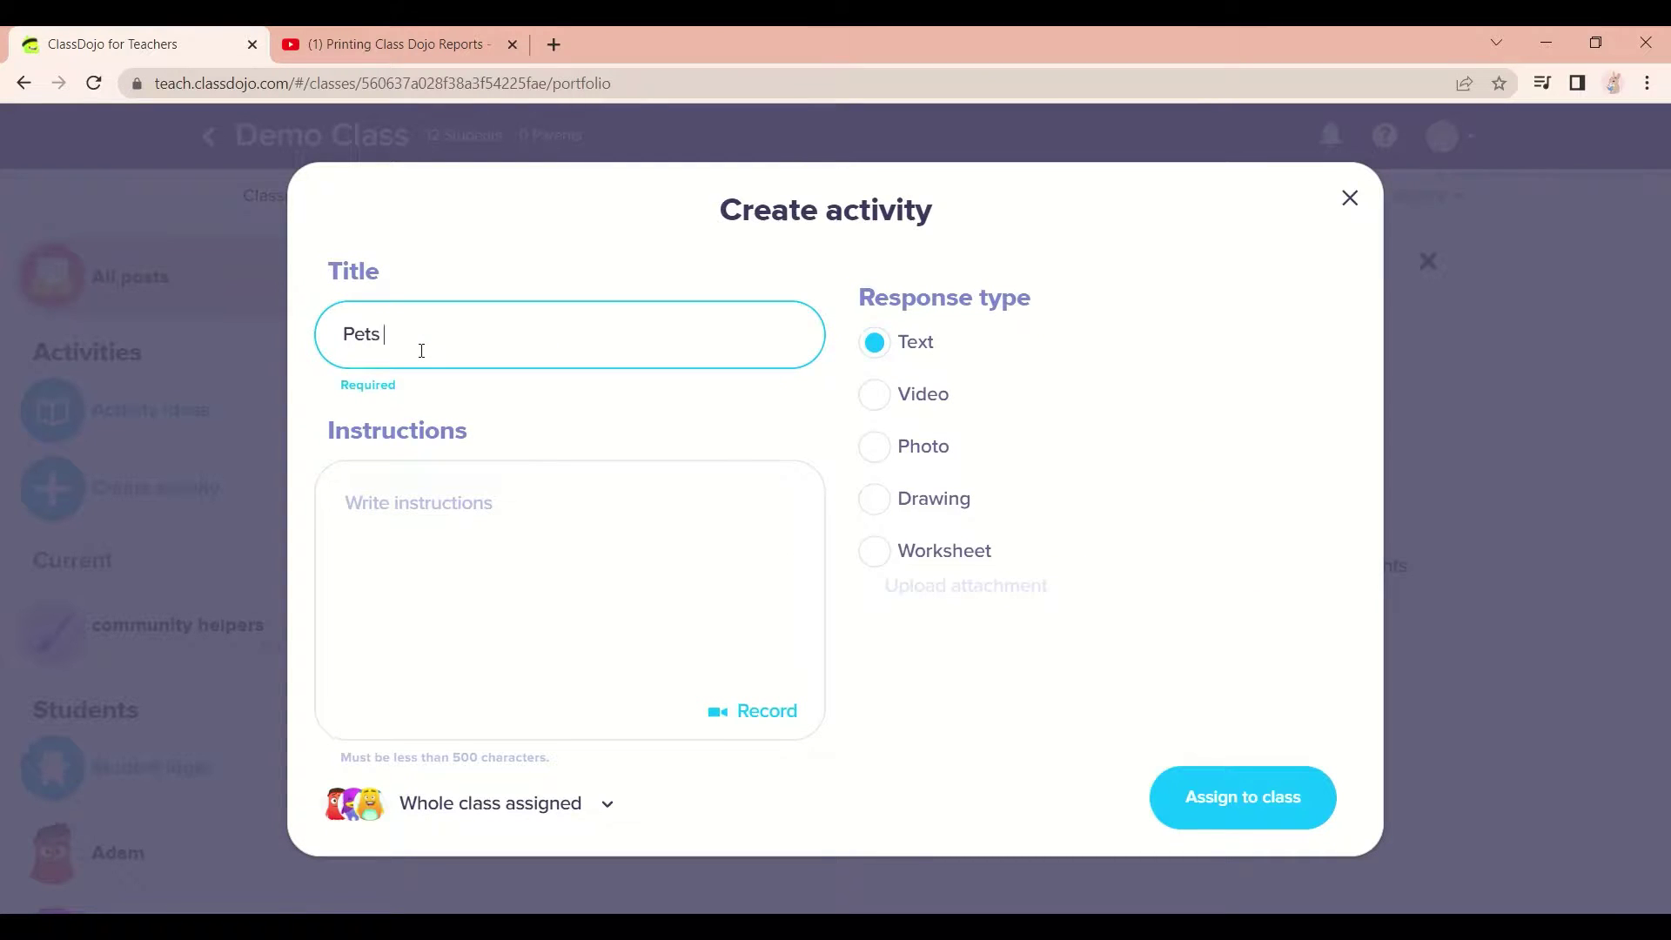
Add the instructions 'Draw a picture of an animal that you would like to have as a pet' with a Drawing response.
click(437, 506)
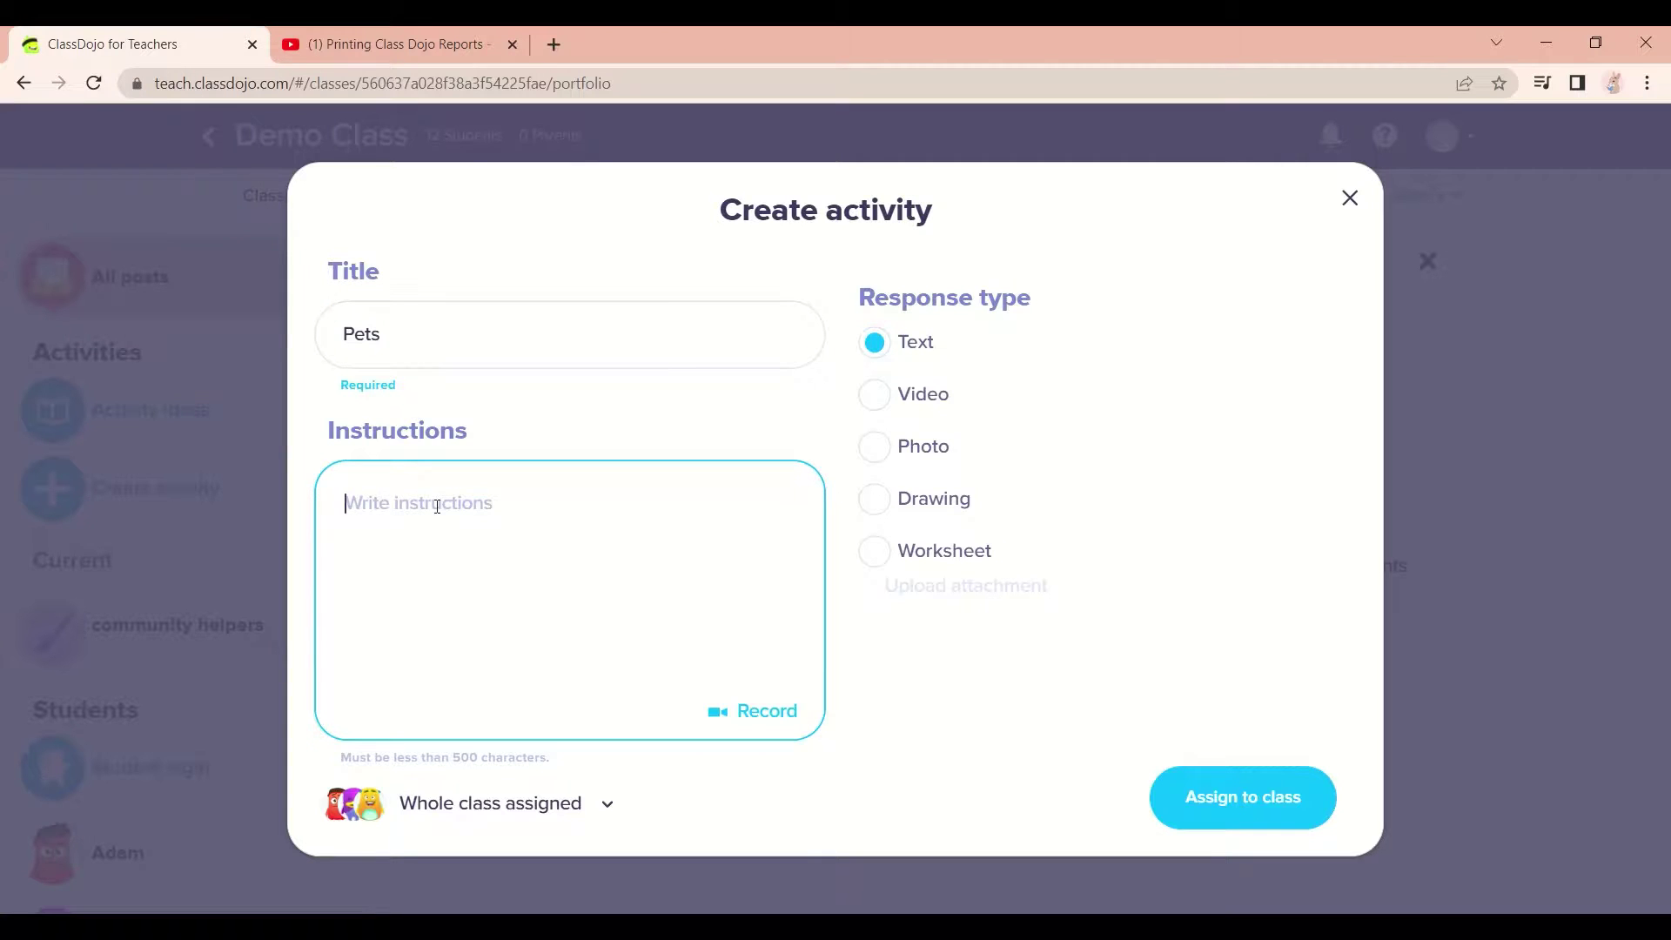
text(Draw a picture of an anim)
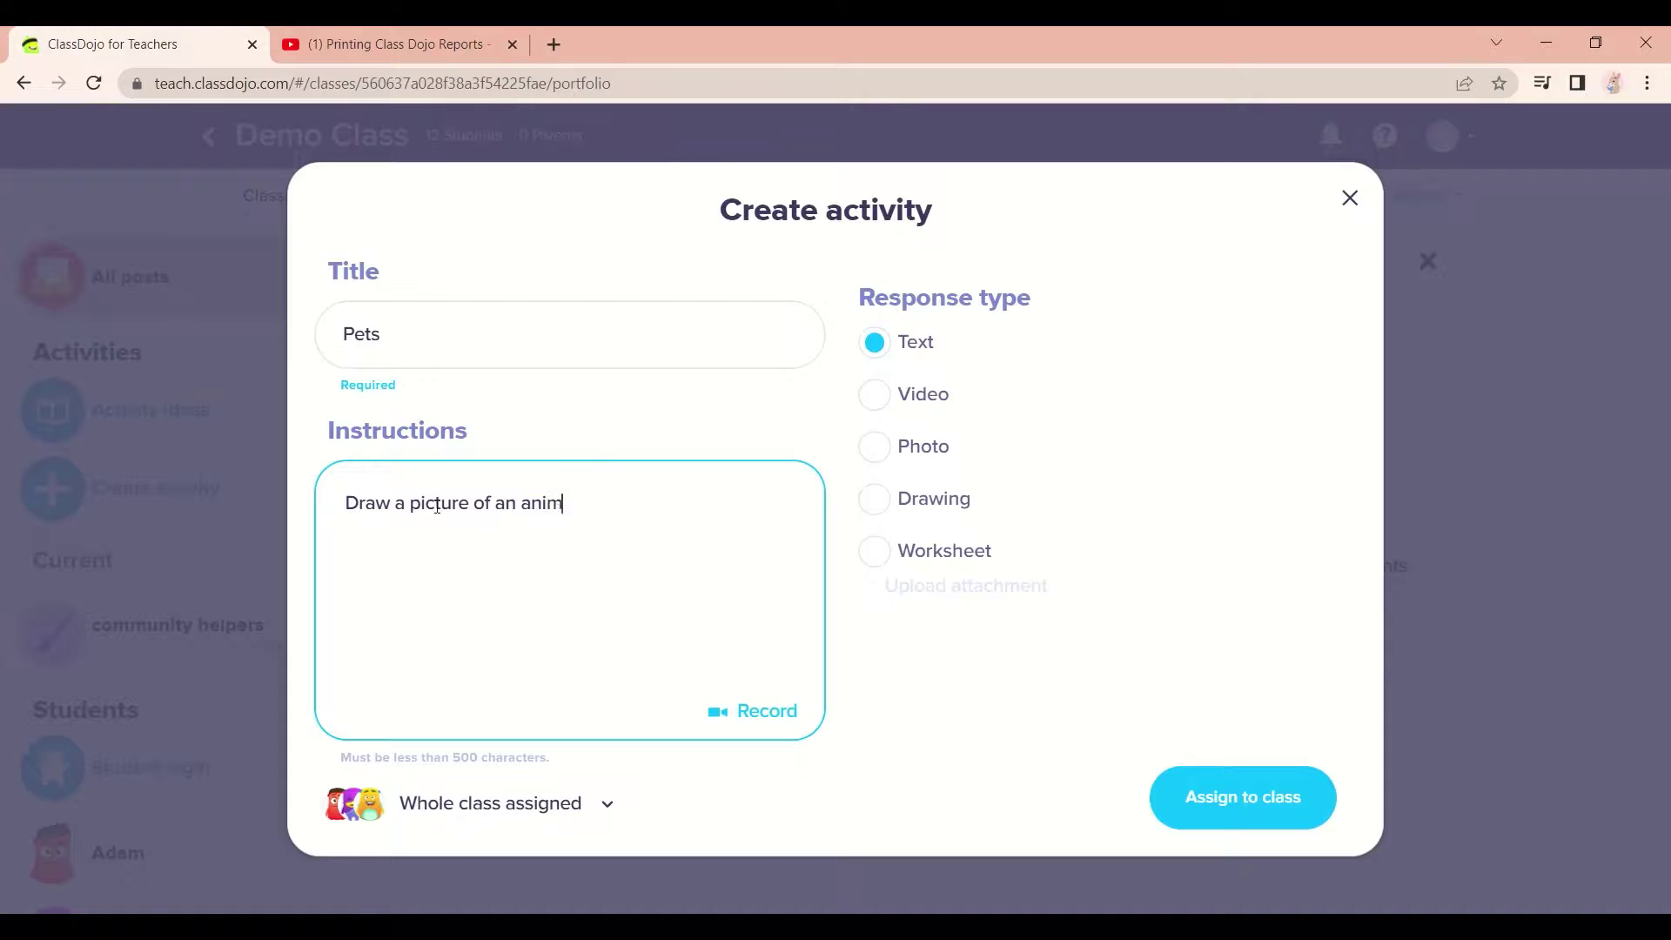
text(al that you would like )
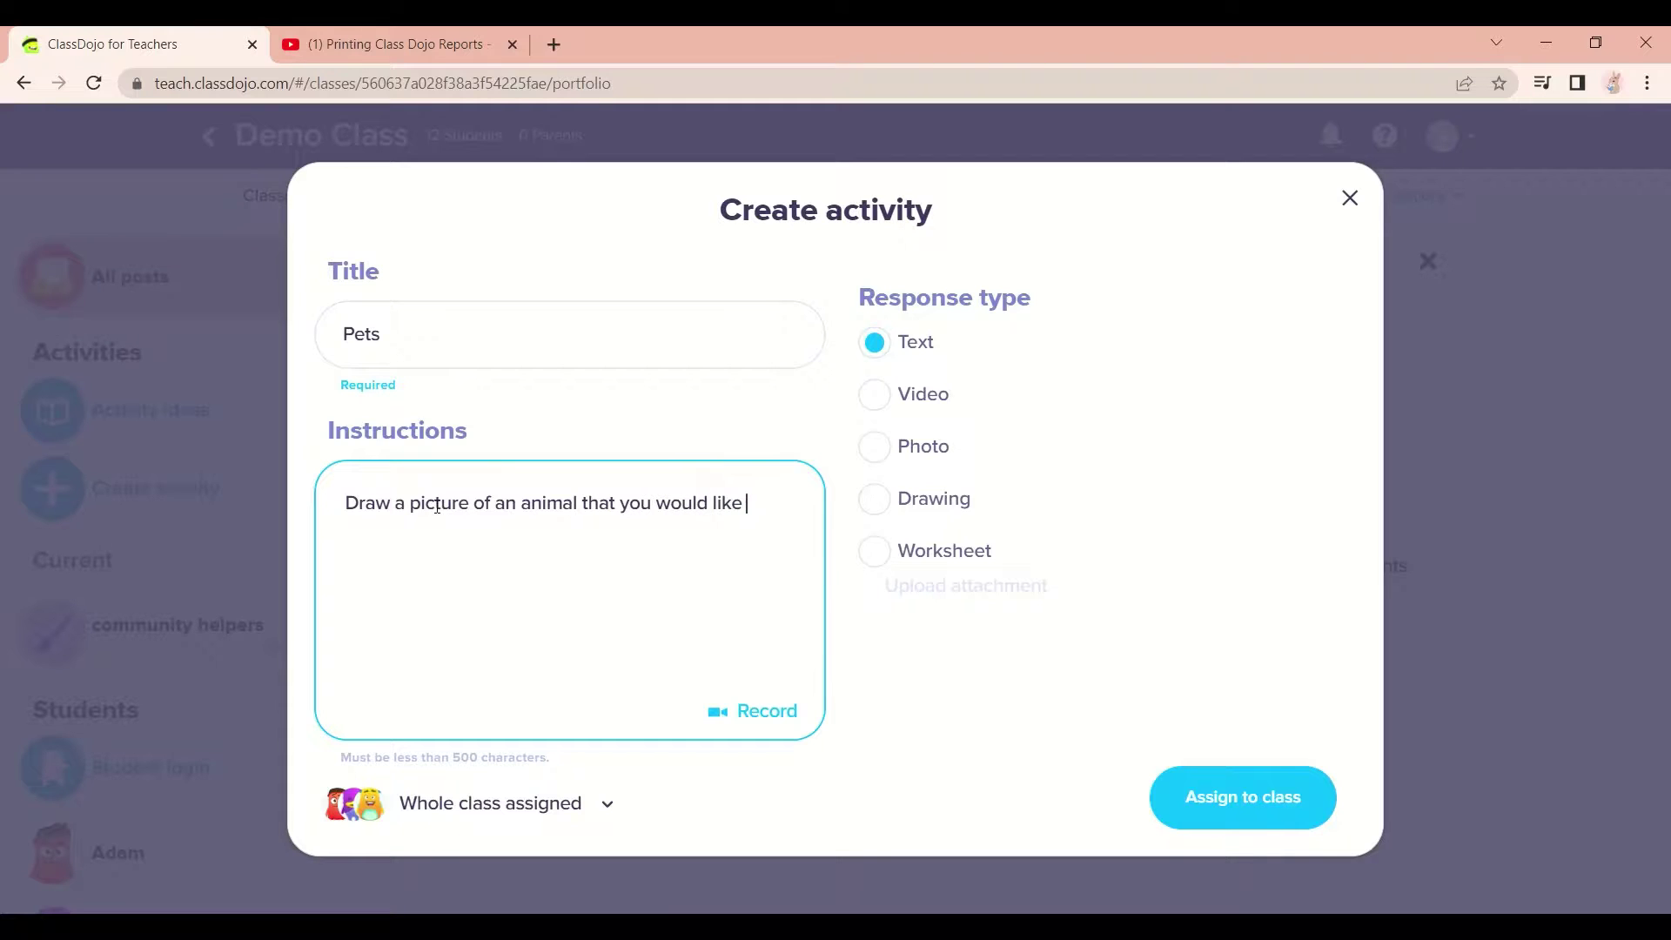
text(to have as a pet)
click(884, 502)
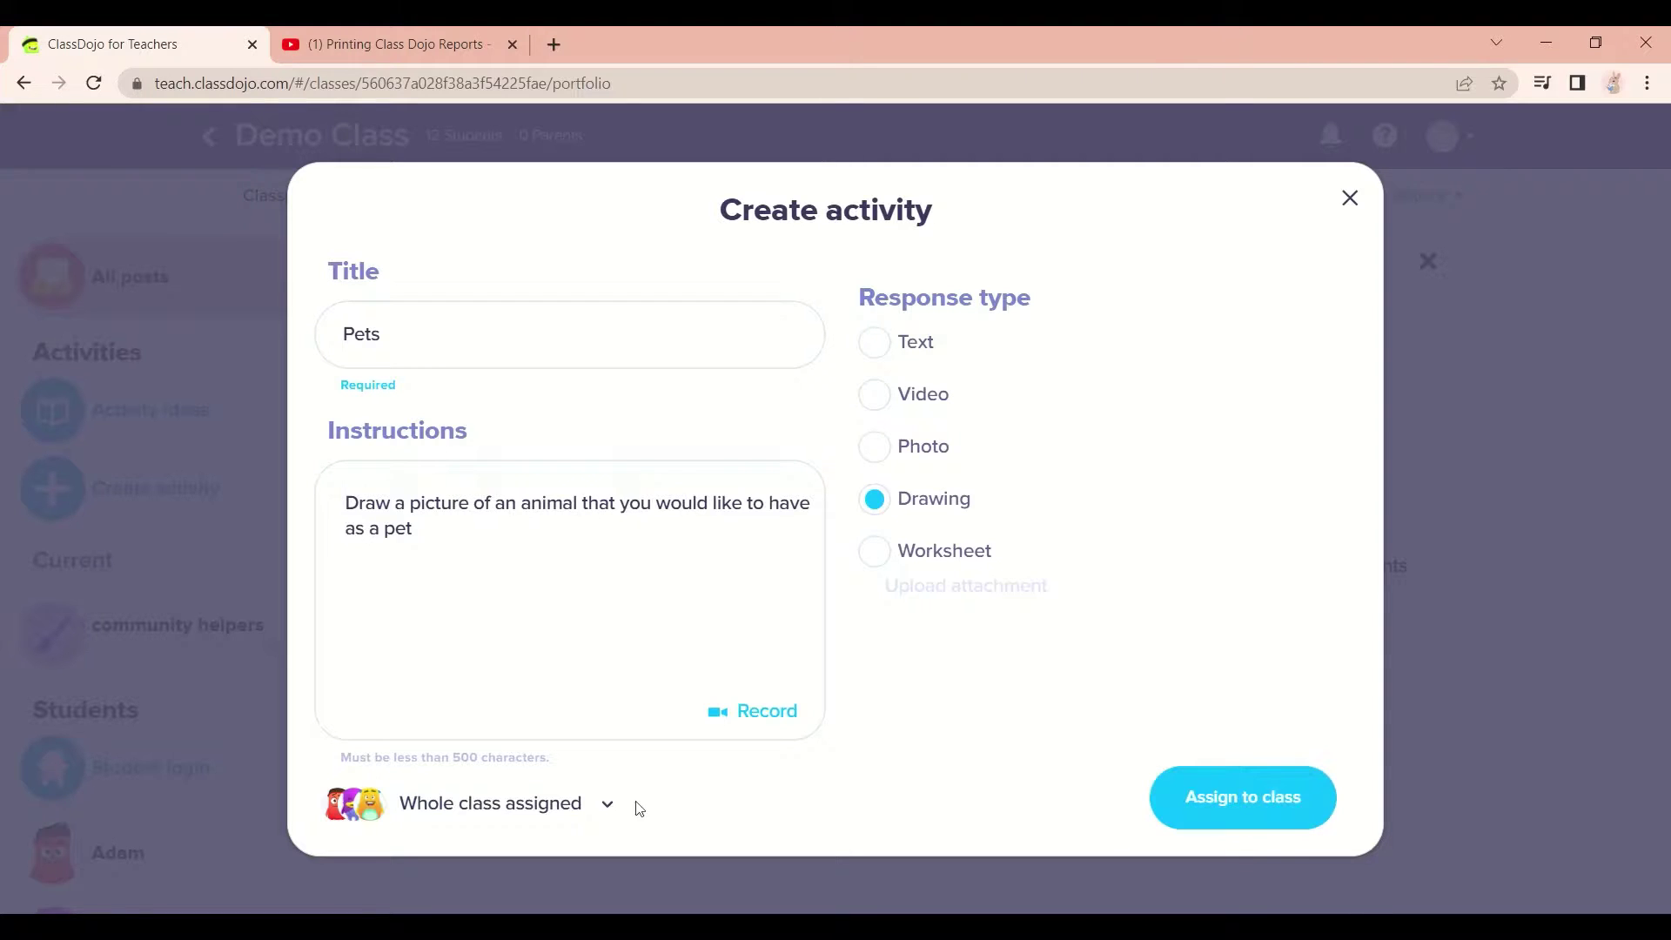
Assign the Pets activity to three selected students' devices.
click(613, 807)
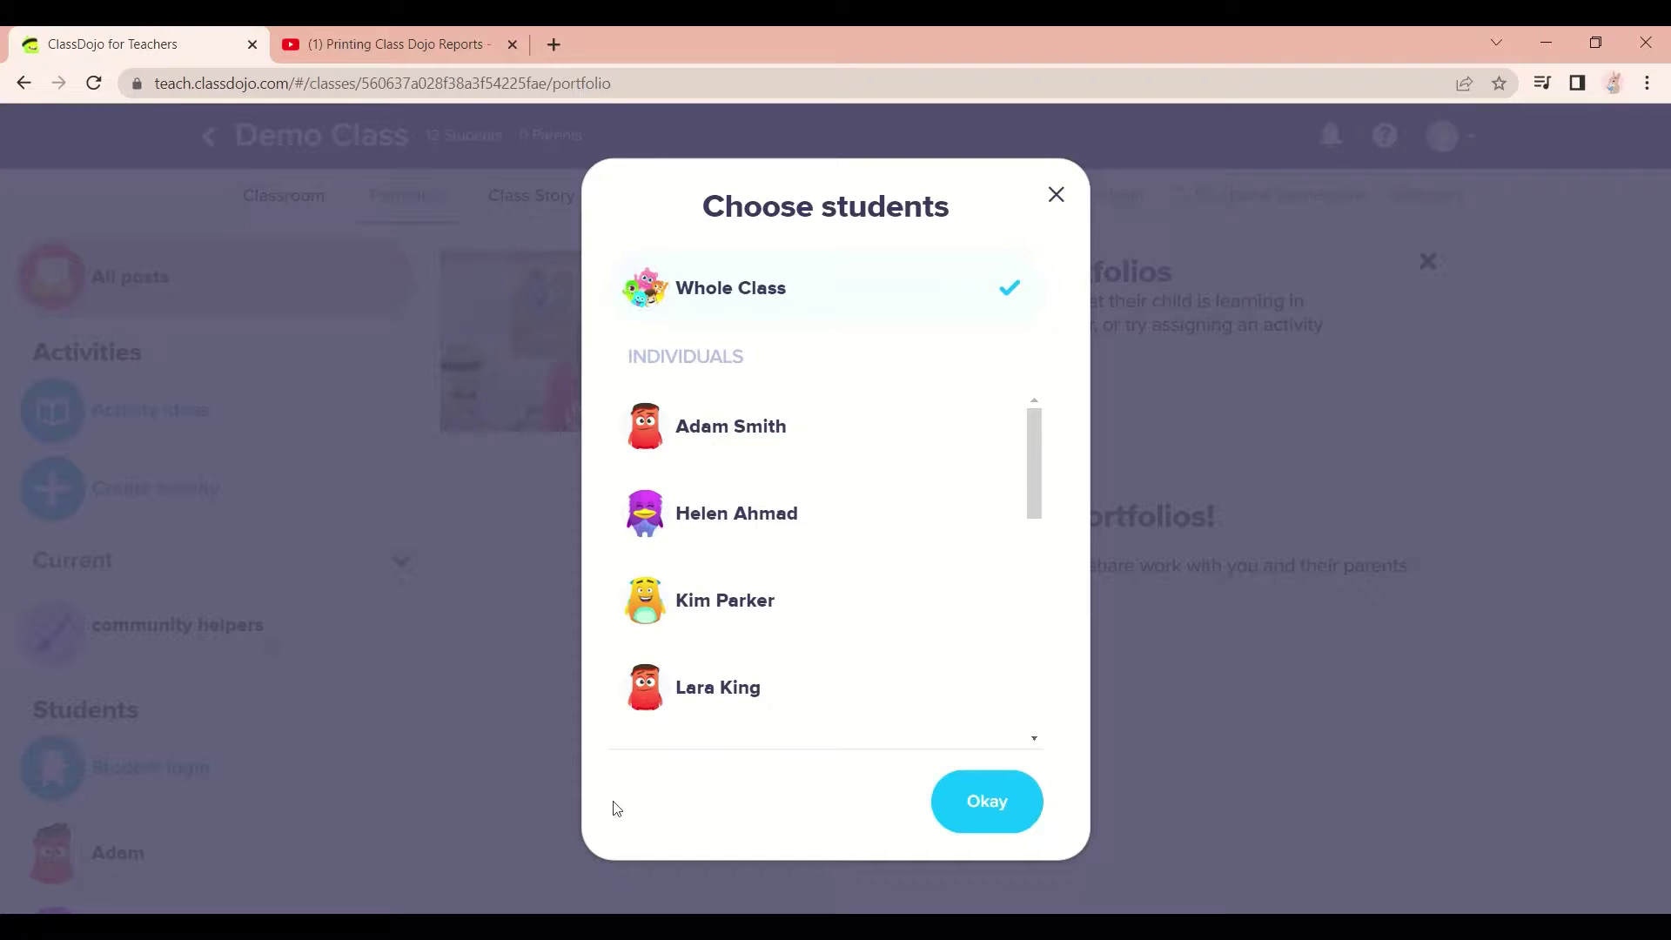
click(770, 424)
click(738, 521)
click(708, 611)
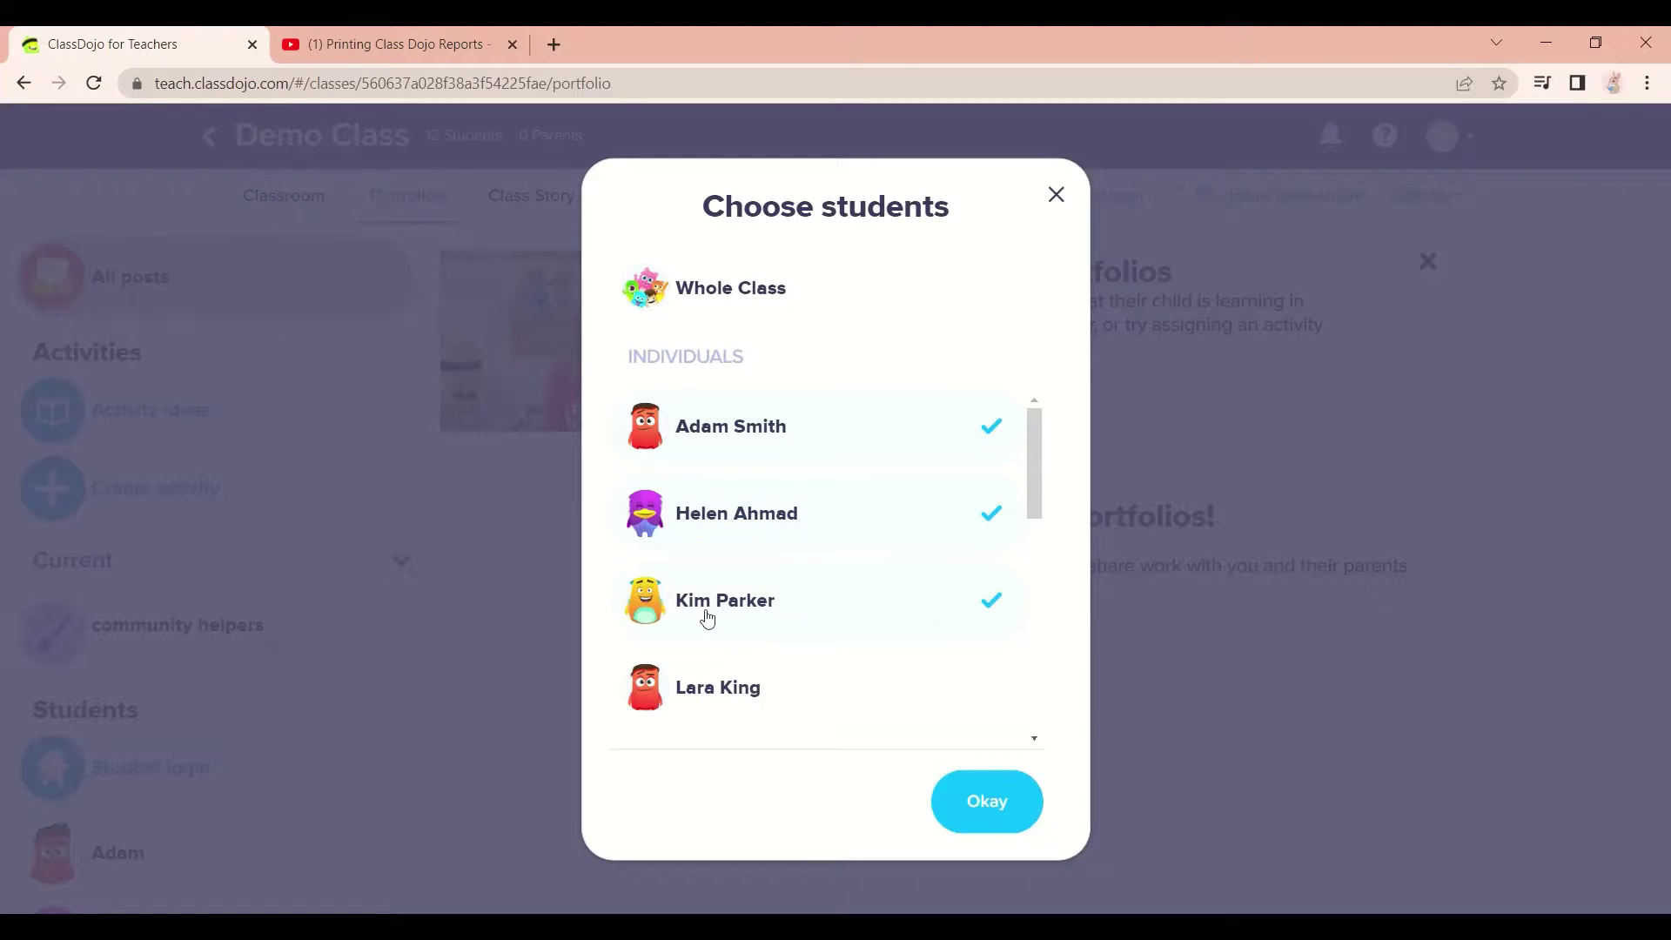
click(972, 799)
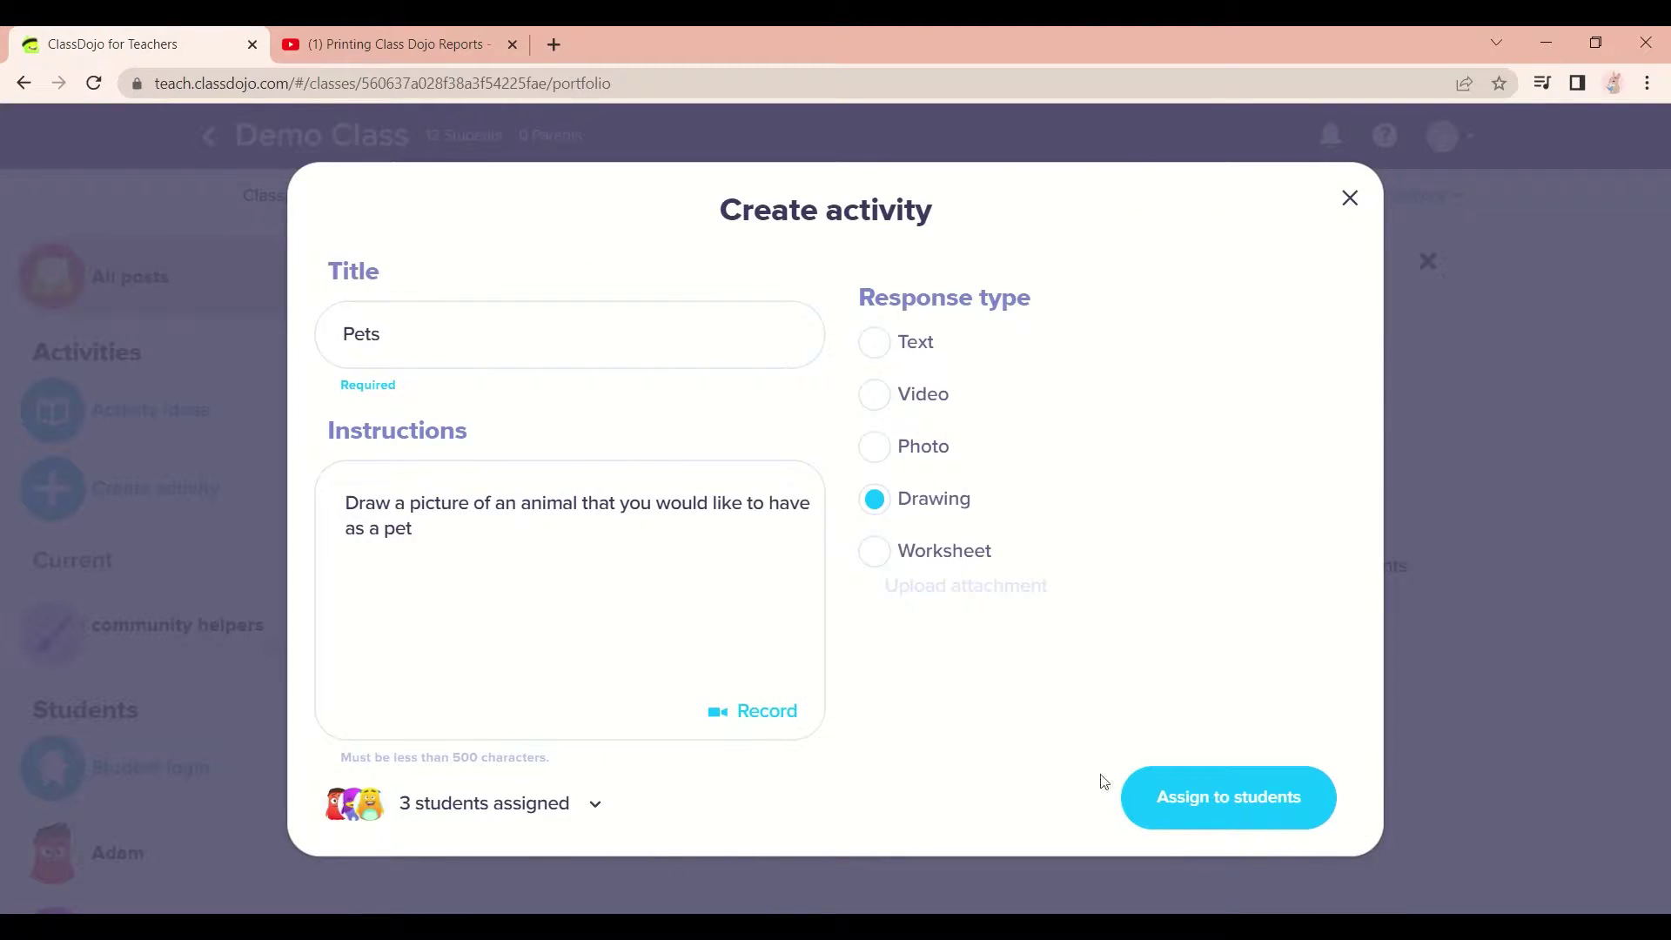
click(1242, 801)
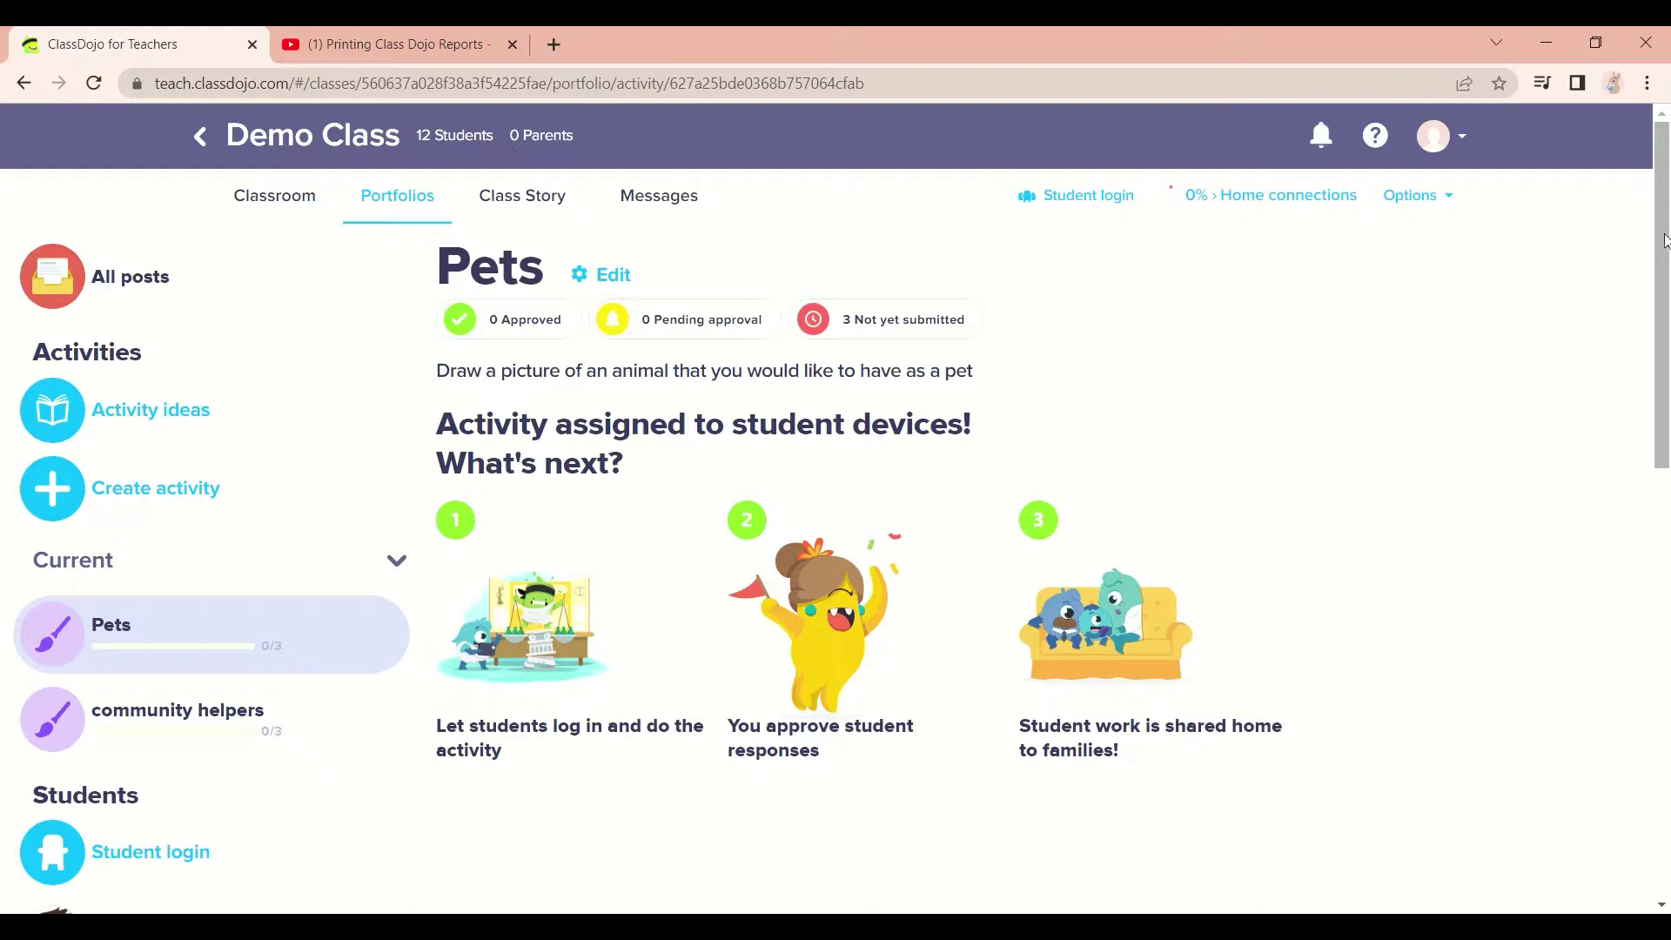
View the first student's still-empty portfolio, then scroll back up.
drag(1664, 241, 1662, 331)
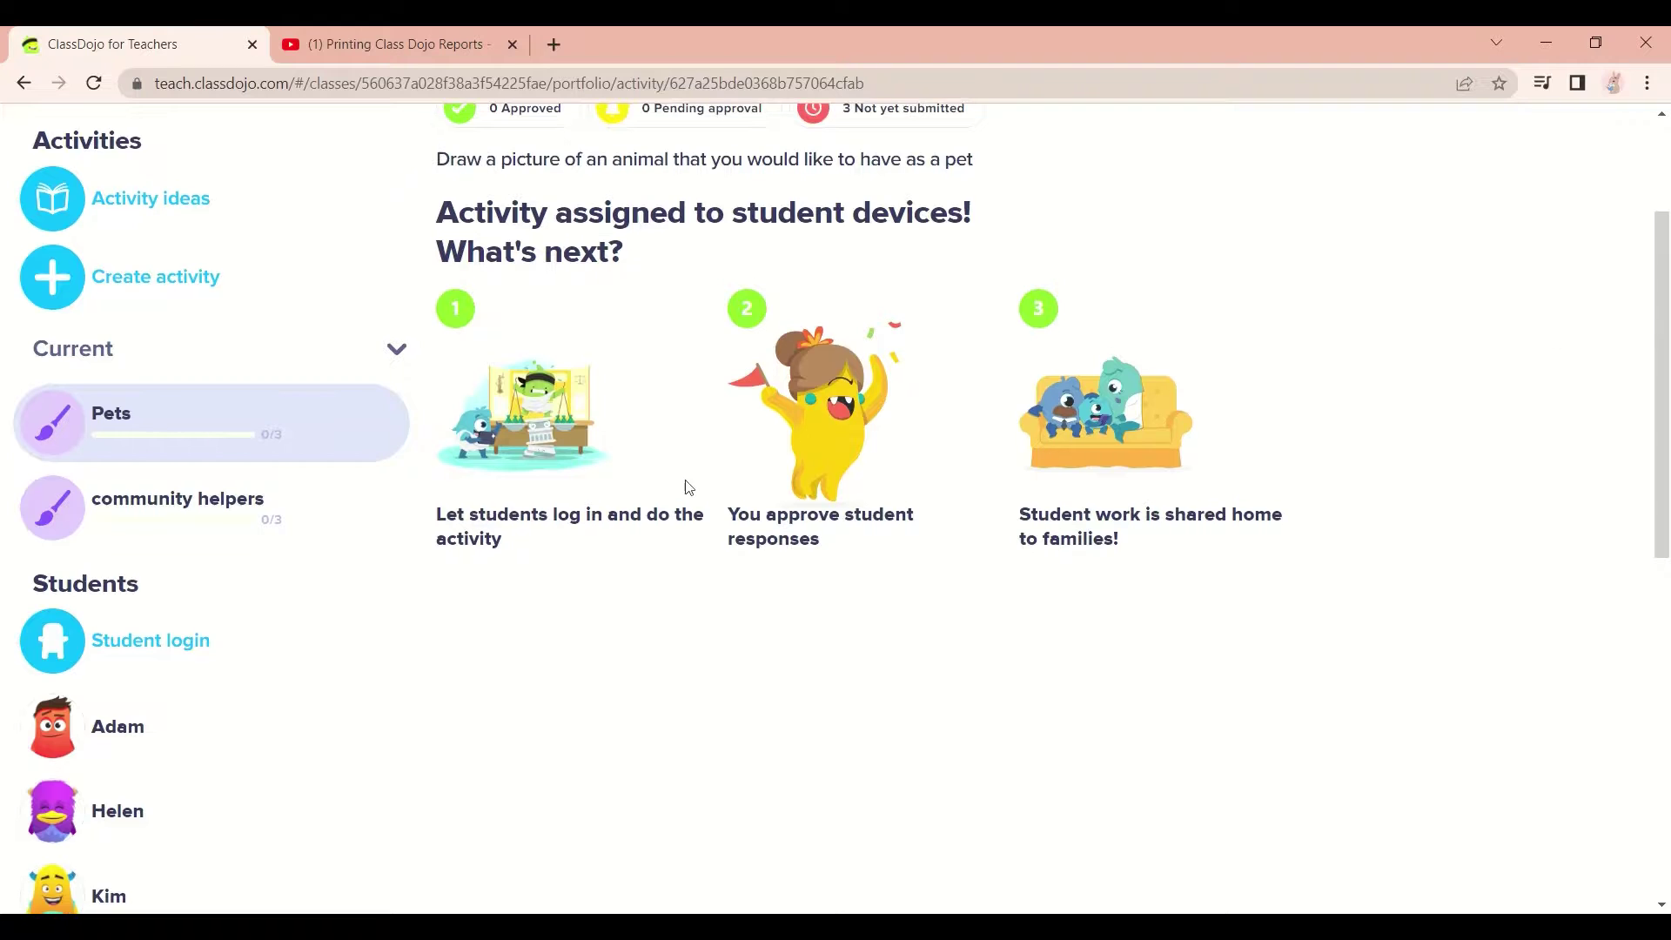
click(141, 731)
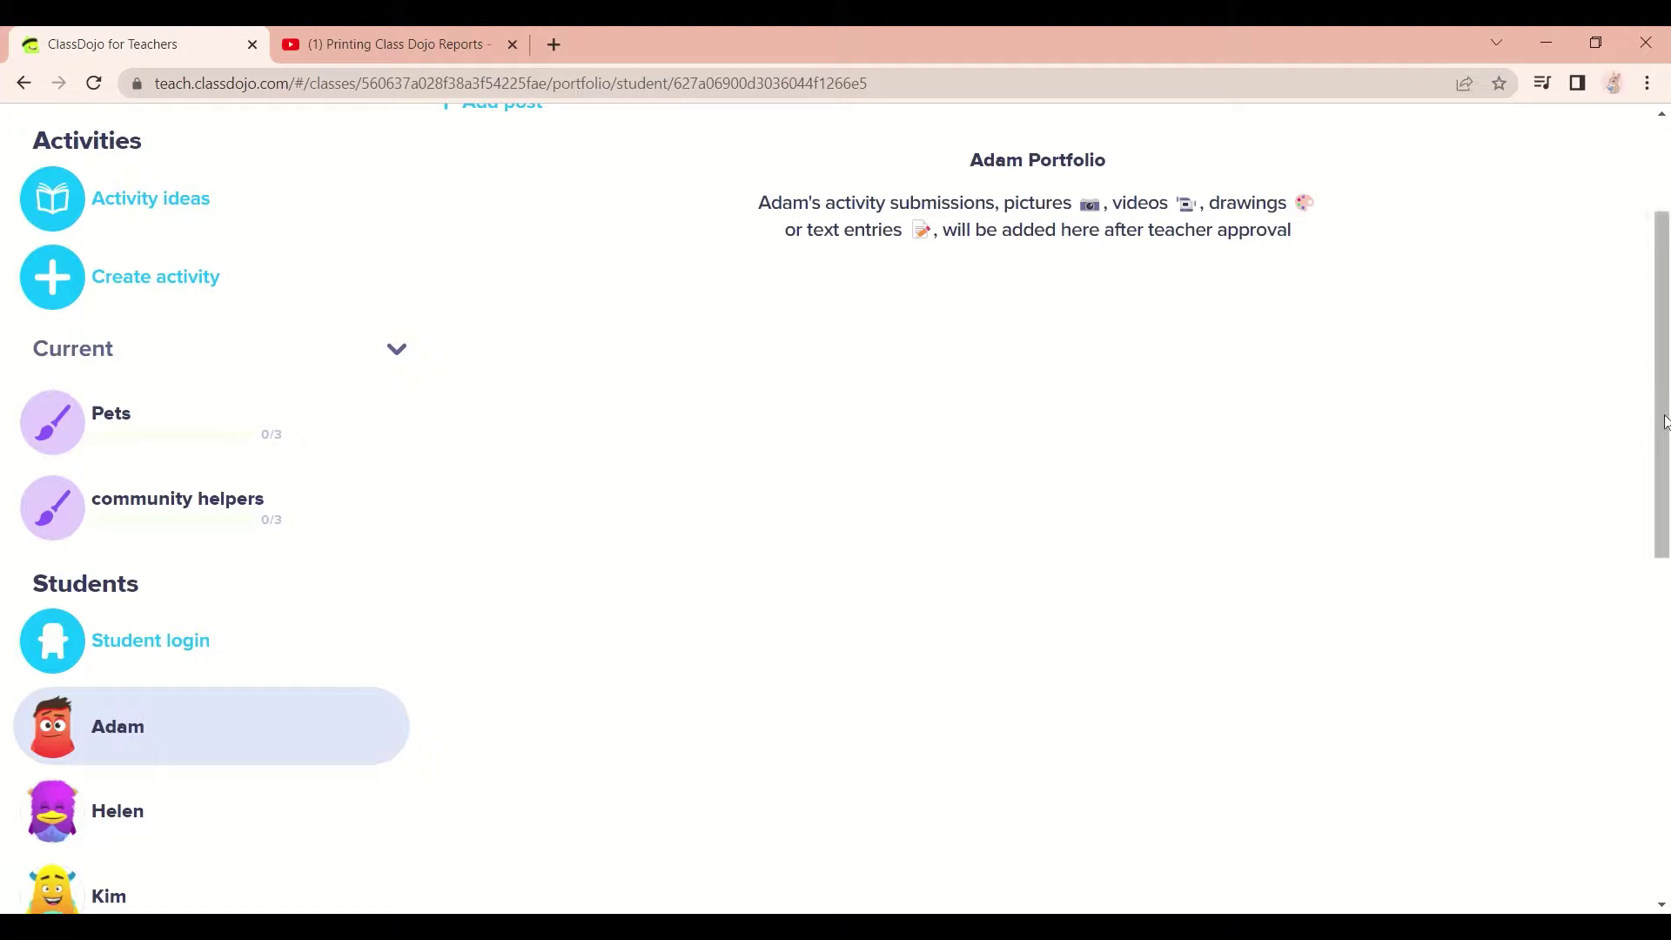
drag(1664, 422, 1668, 202)
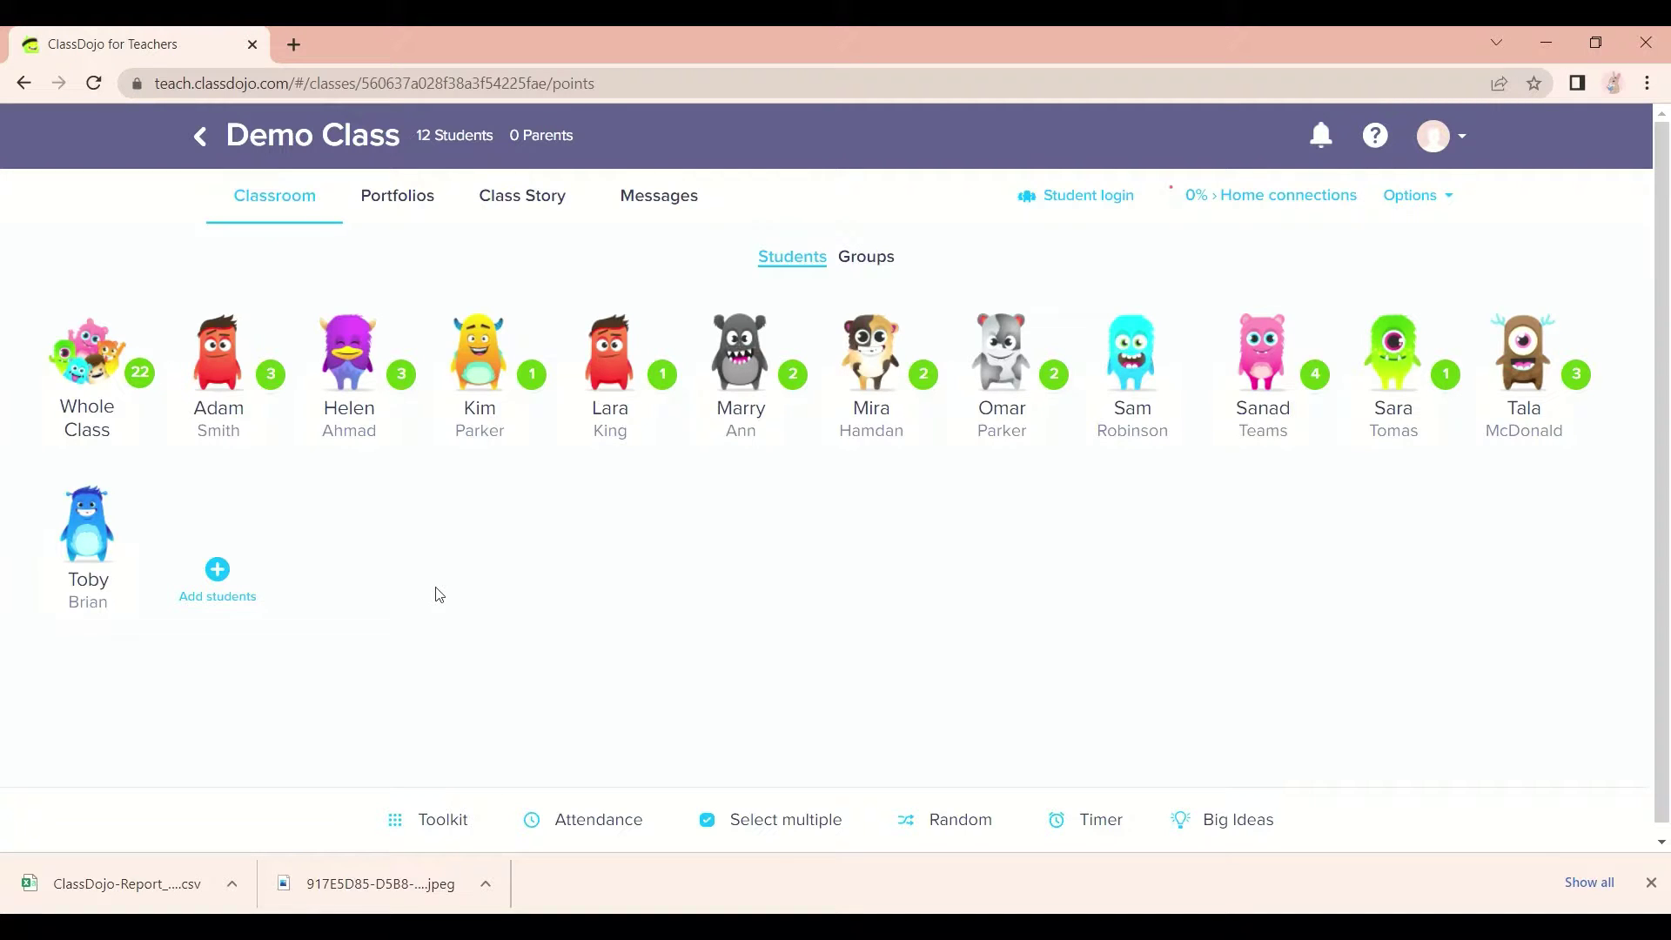
Paste the prepared paragraph about how animals help us into a new Class Story post.
click(528, 198)
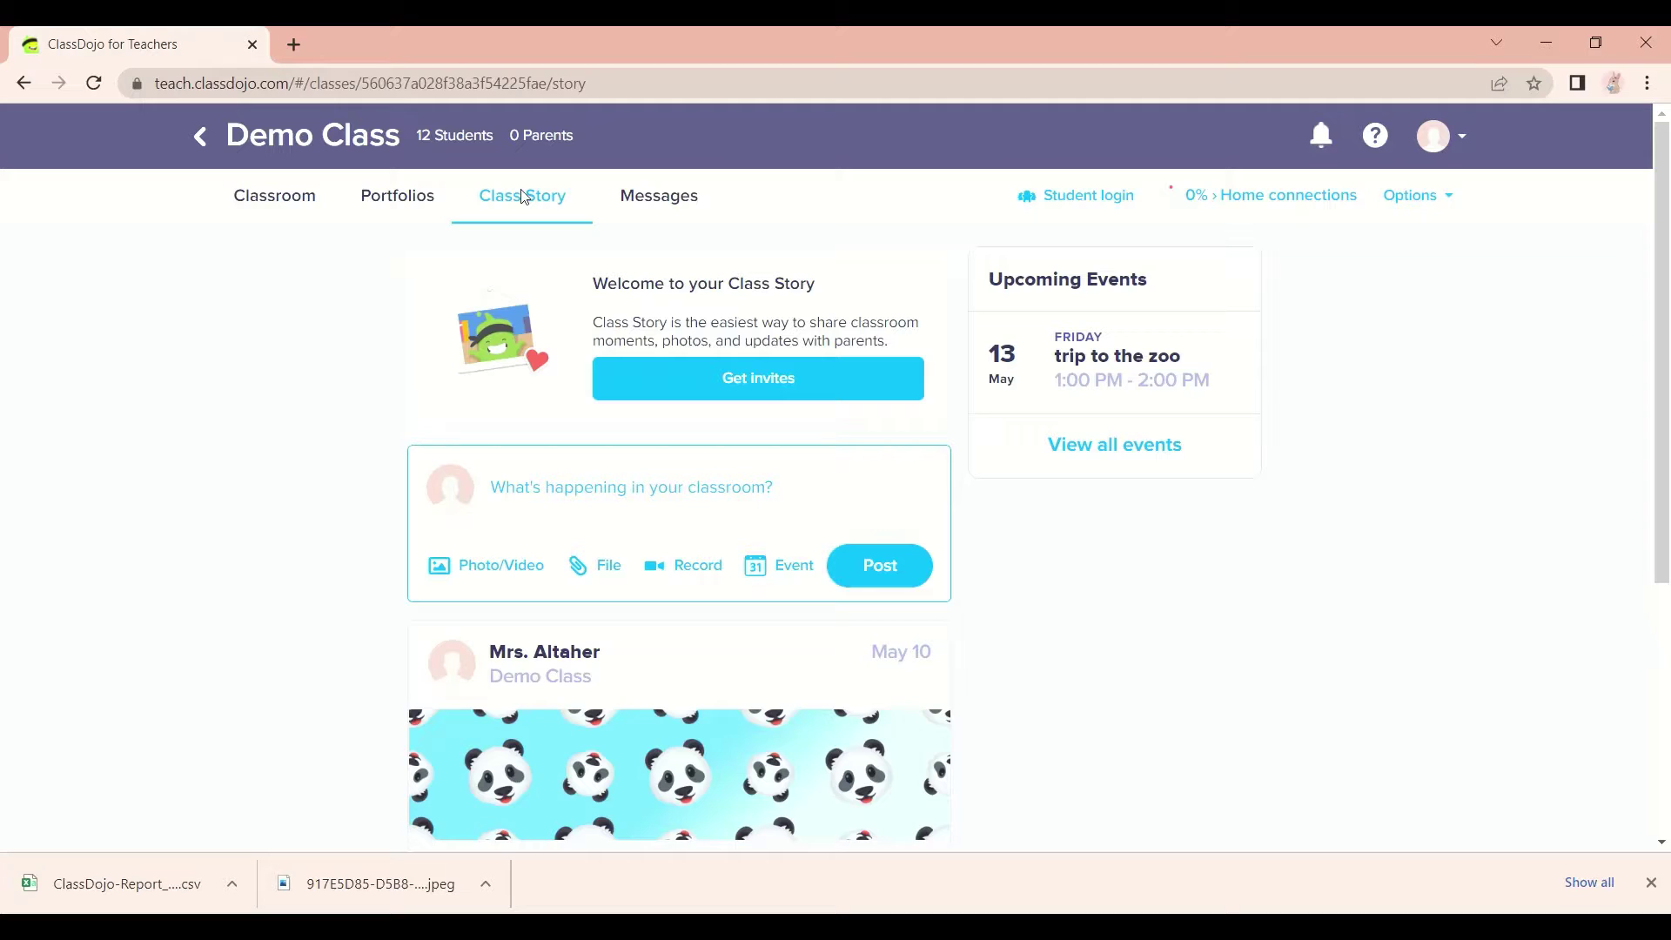
click(520, 495)
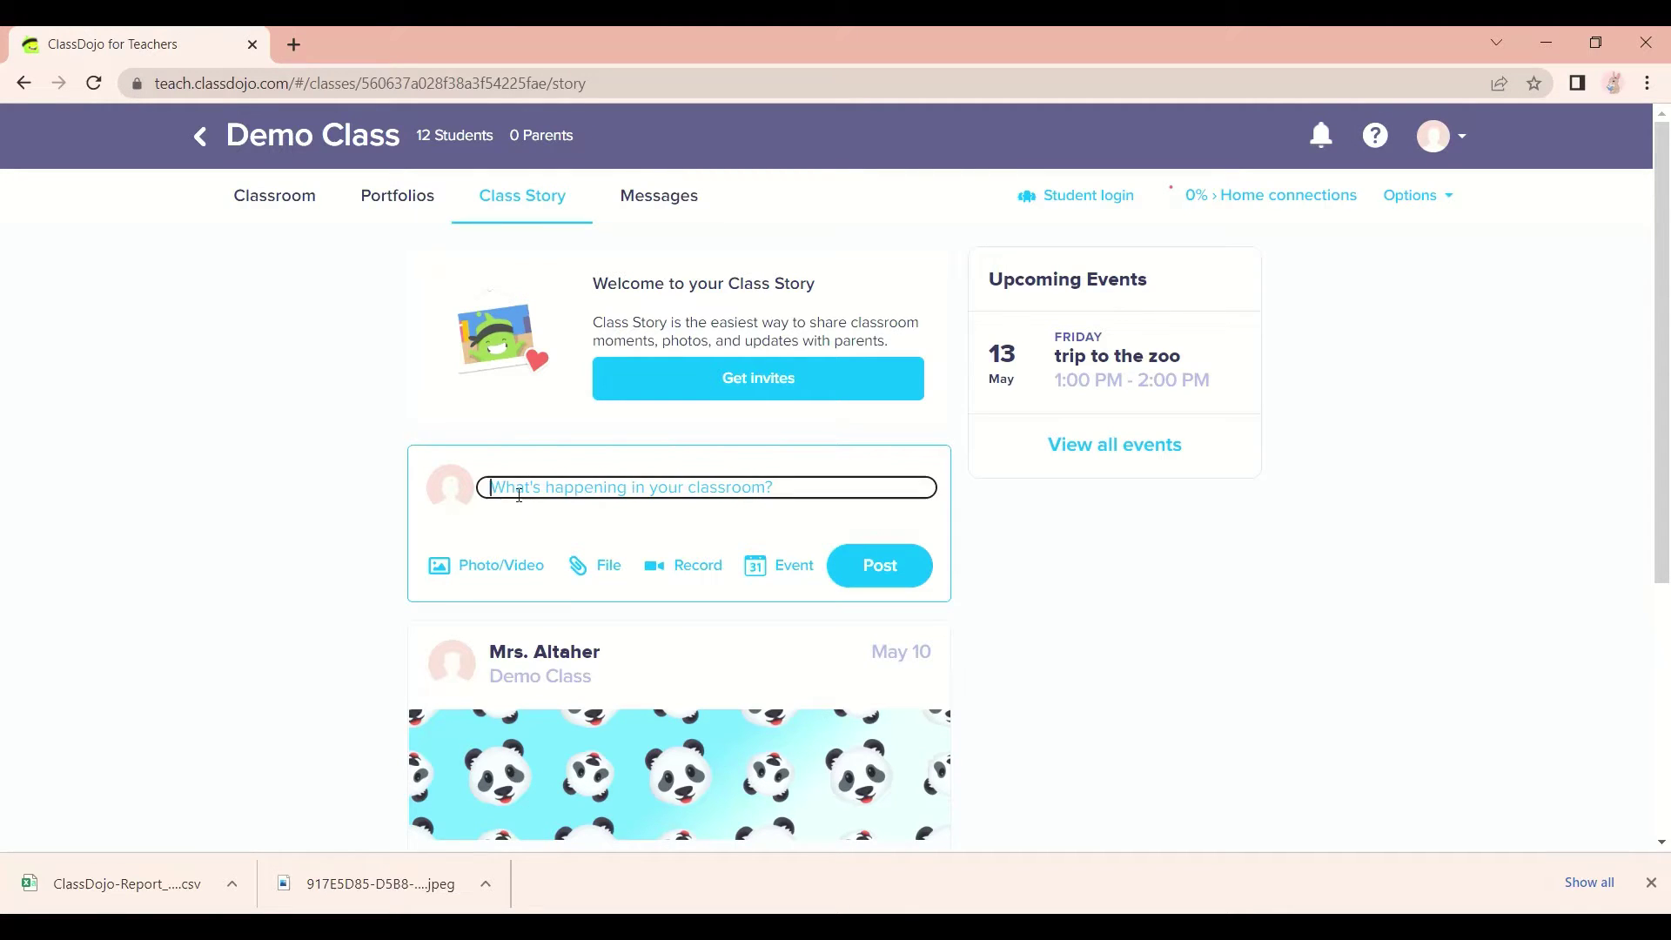
text(We ha a great time learning about how animals help us. Our class had a special visitor Mrs. Parker brought in a hen. The kids learned how to care for animals. They also learned how farm animals help us. We learned that we get eggs from hens. The kids drew pictures of farm animals and wrote about how these animals help us.)
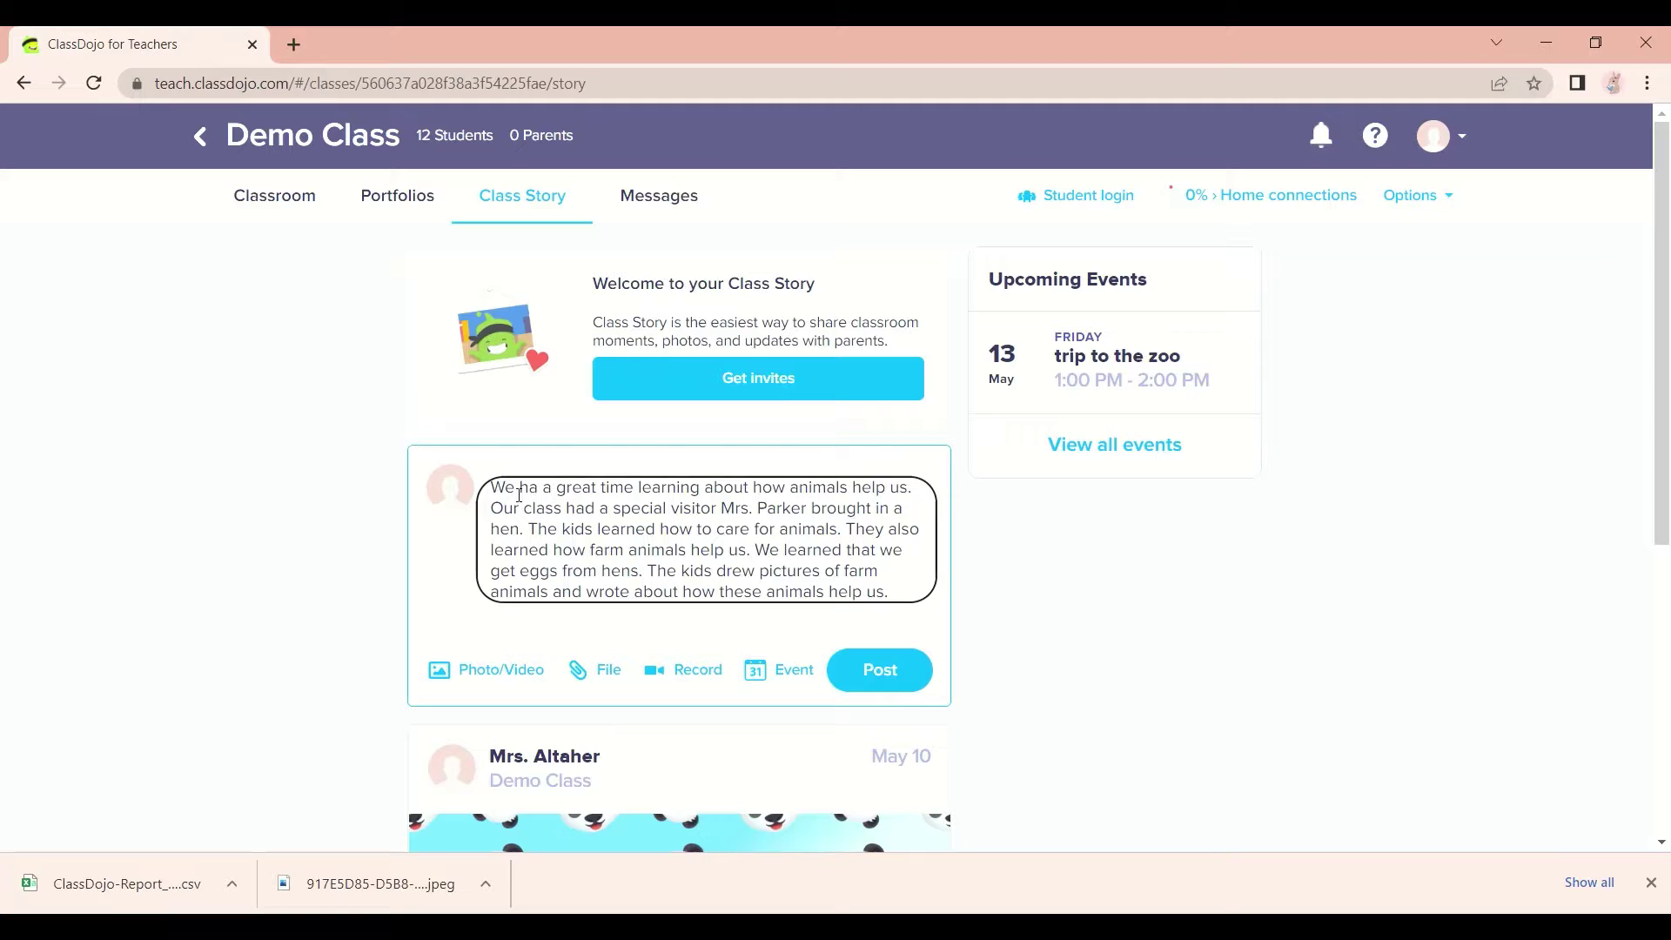
Attach the chicken picture and publish the animals post to the Class Story.
click(476, 671)
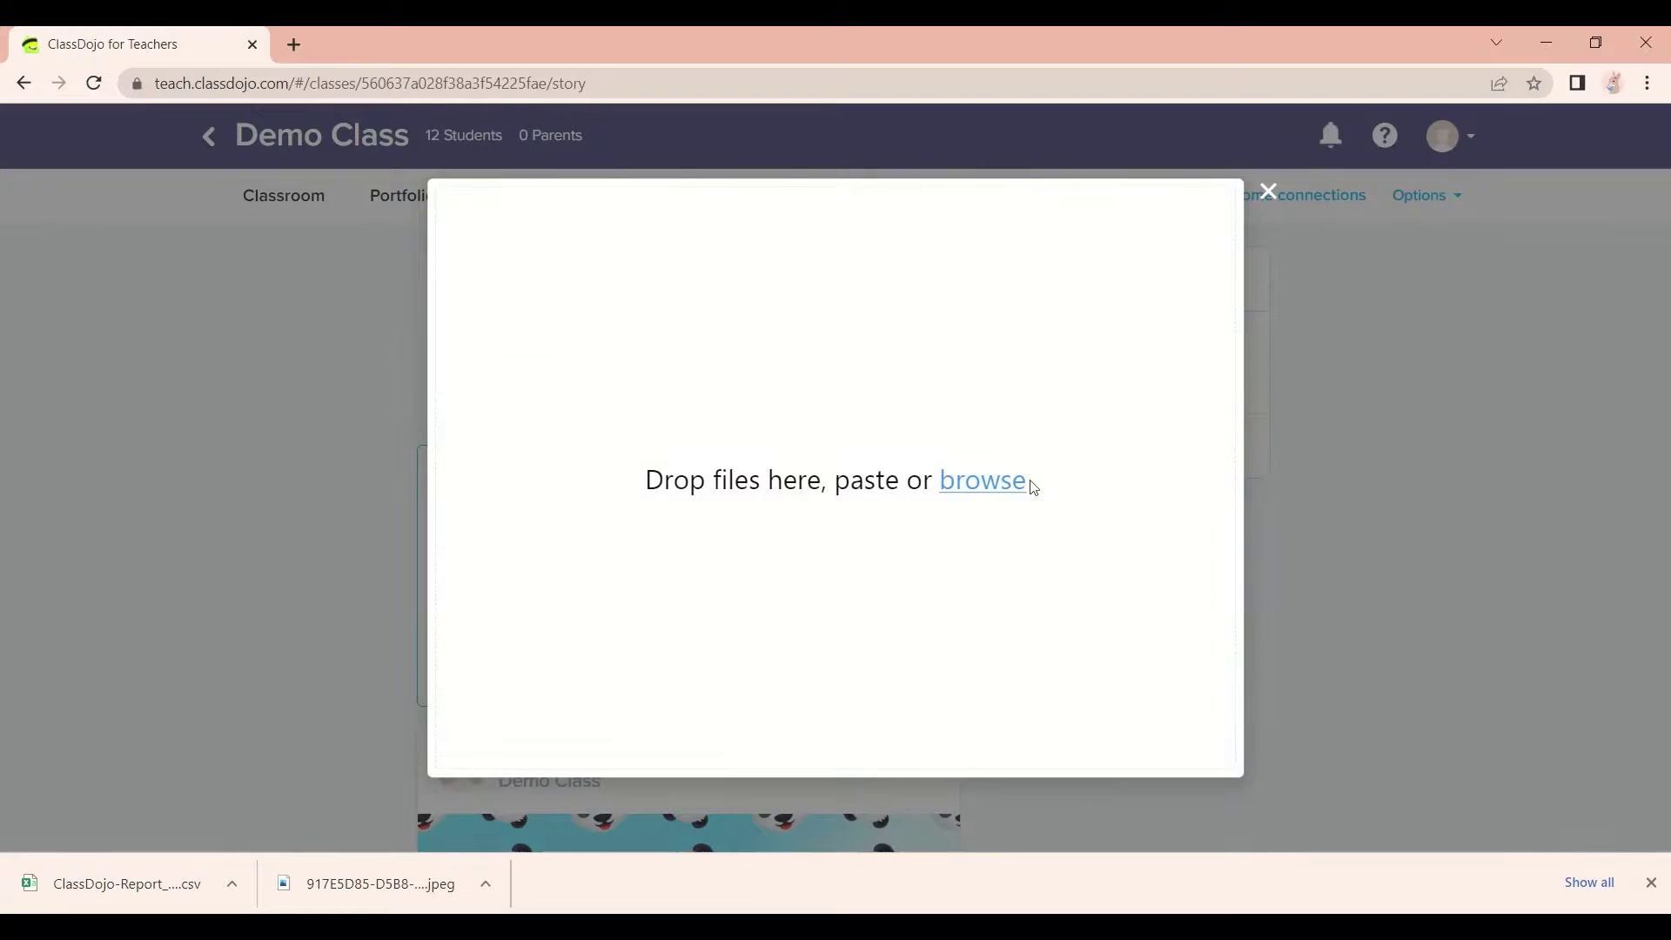
click(1009, 492)
click(523, 739)
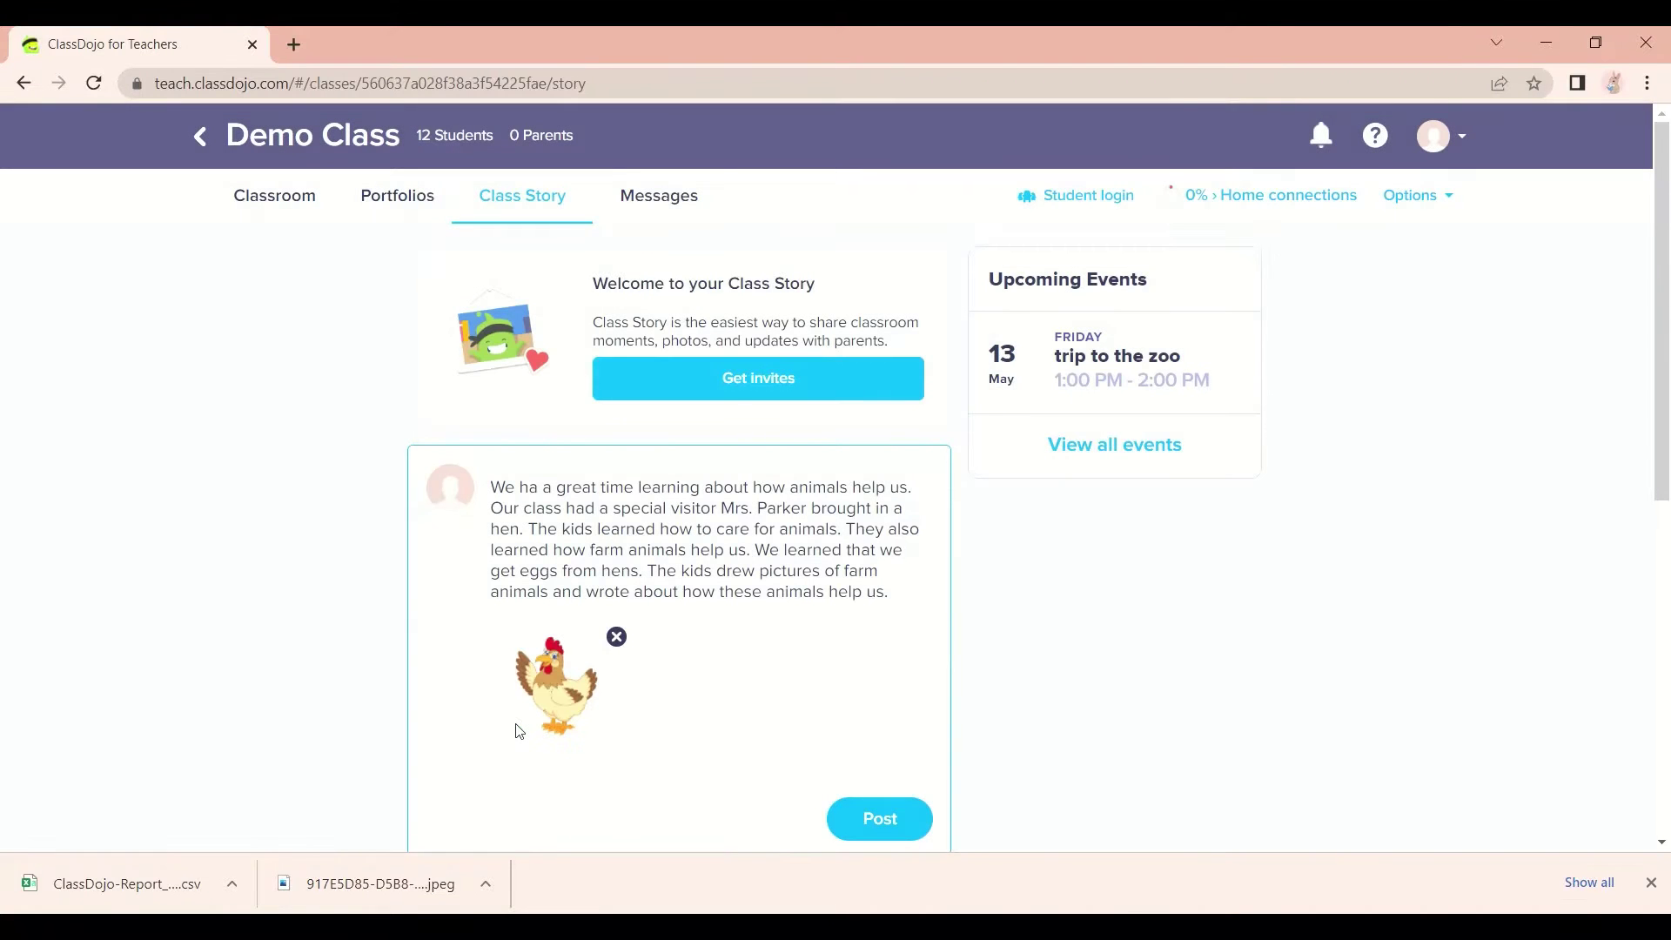
click(881, 822)
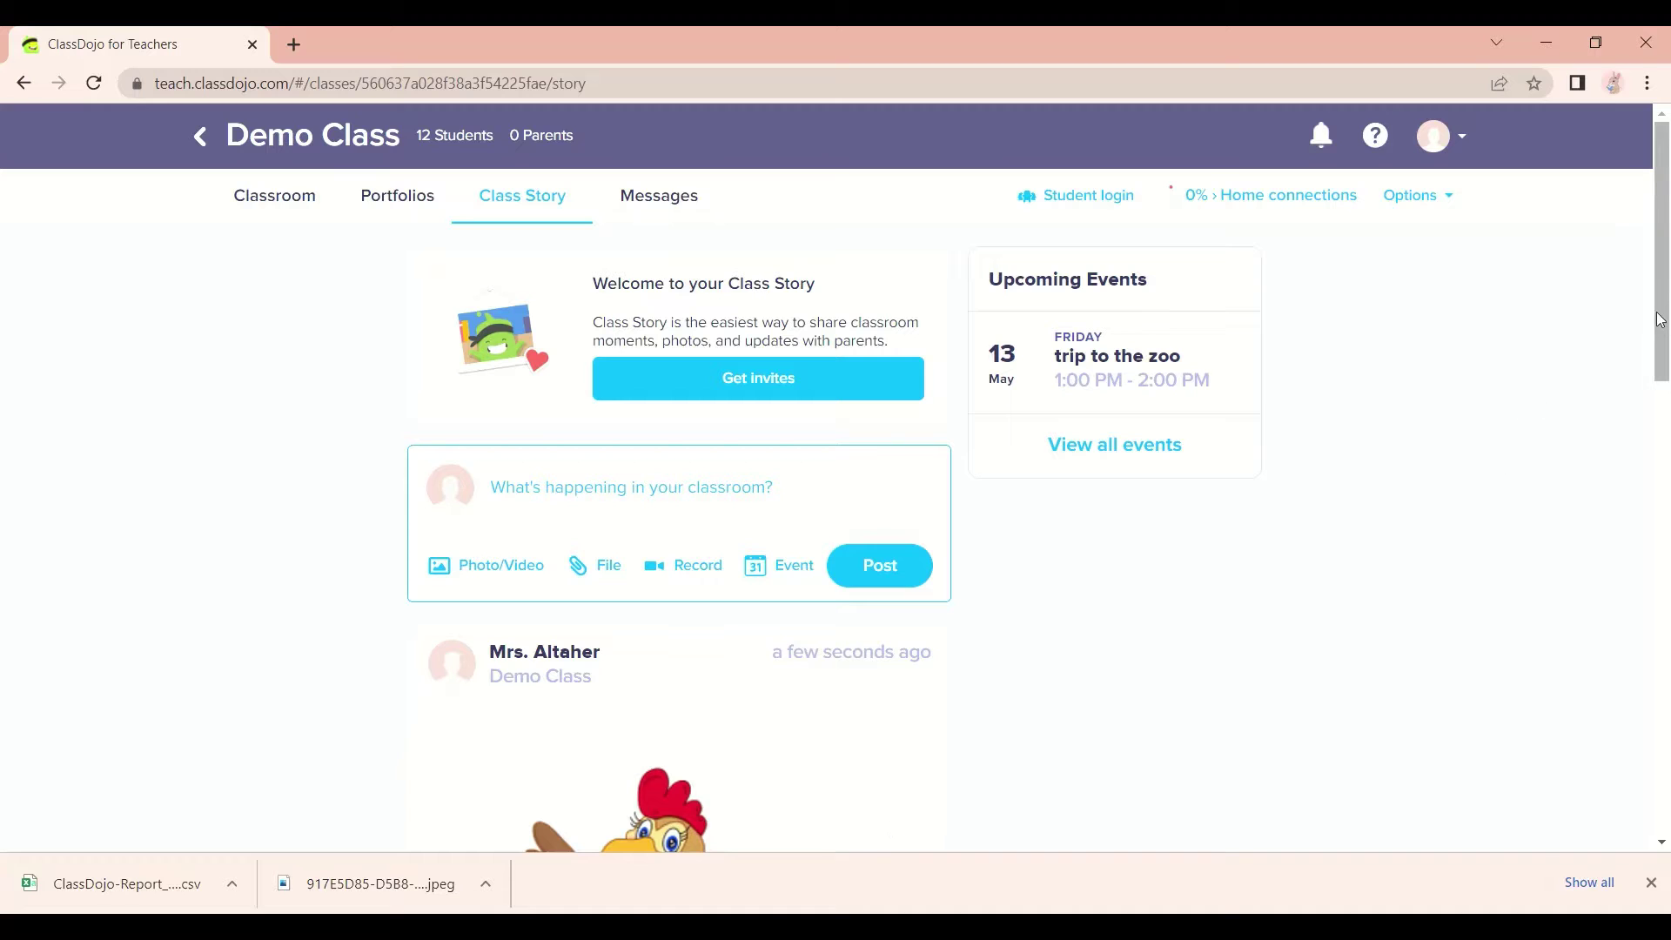
drag(1659, 319, 1604, 328)
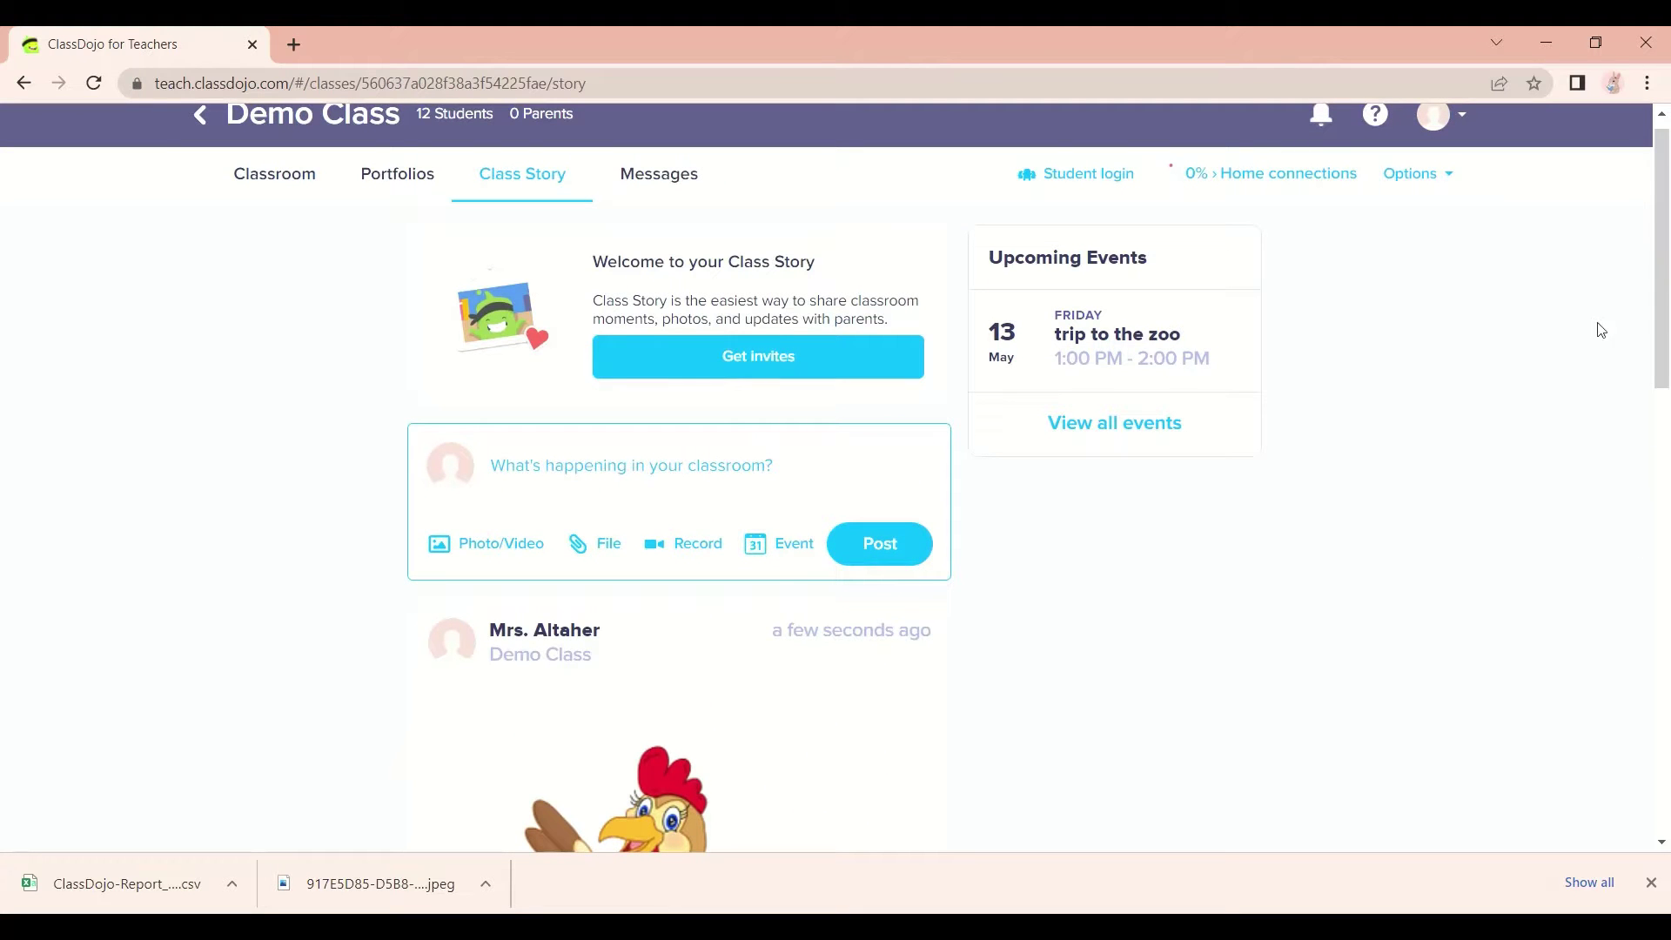
Create an event titled 'trip to the farm' starting May 27, 2022.
click(785, 557)
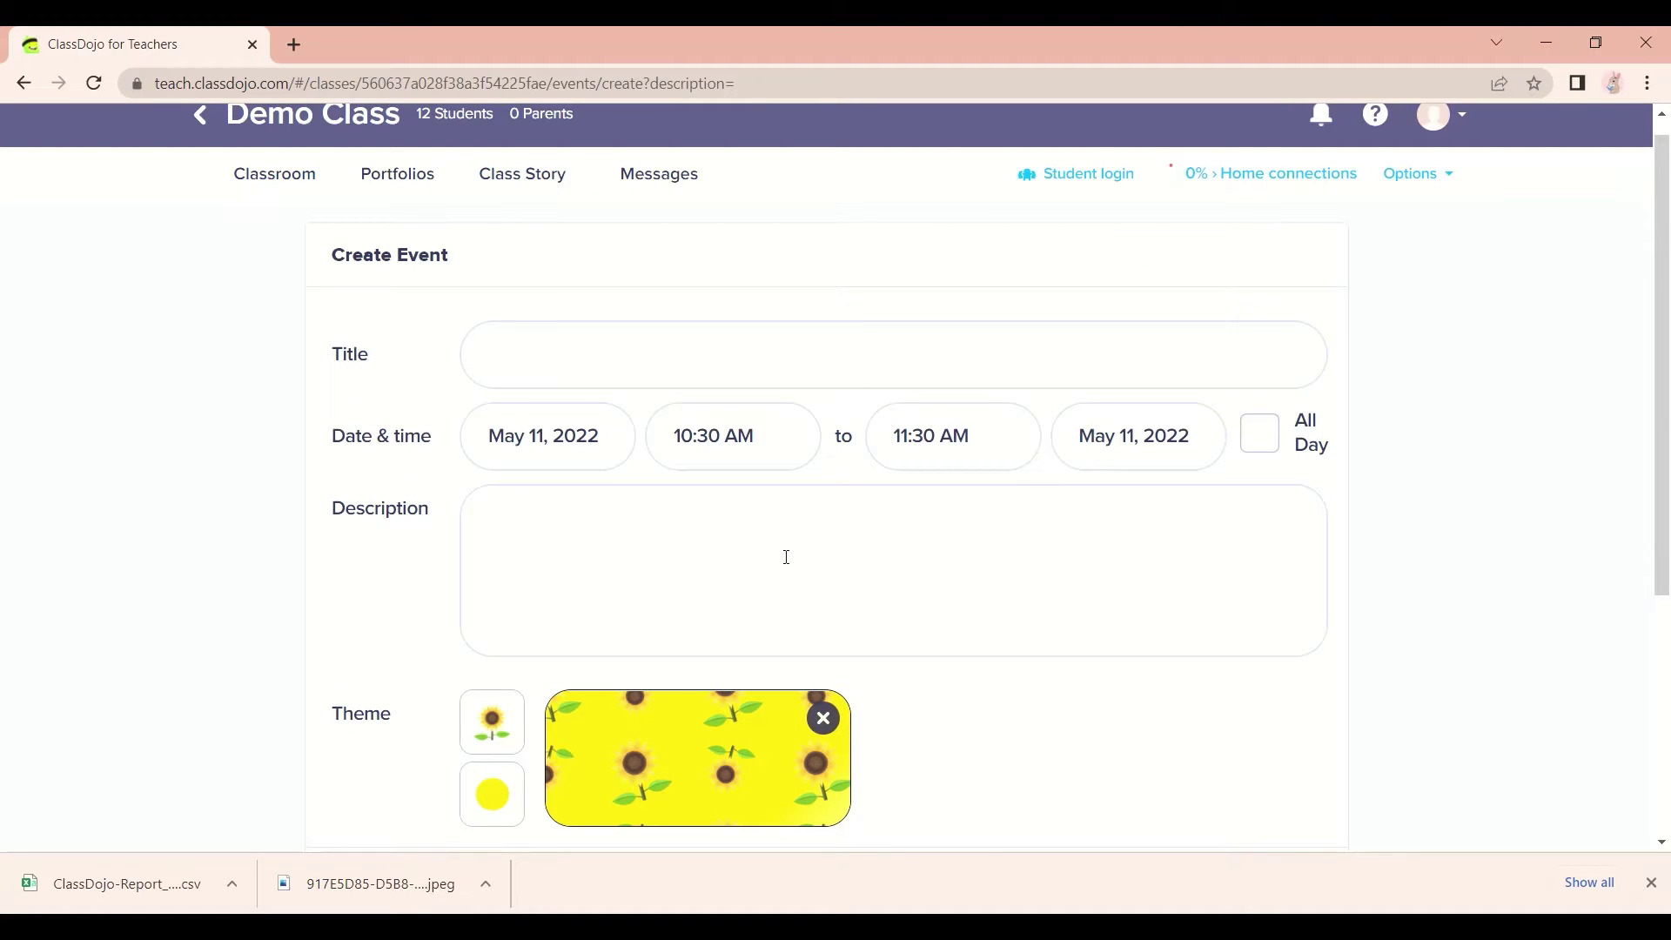
click(650, 355)
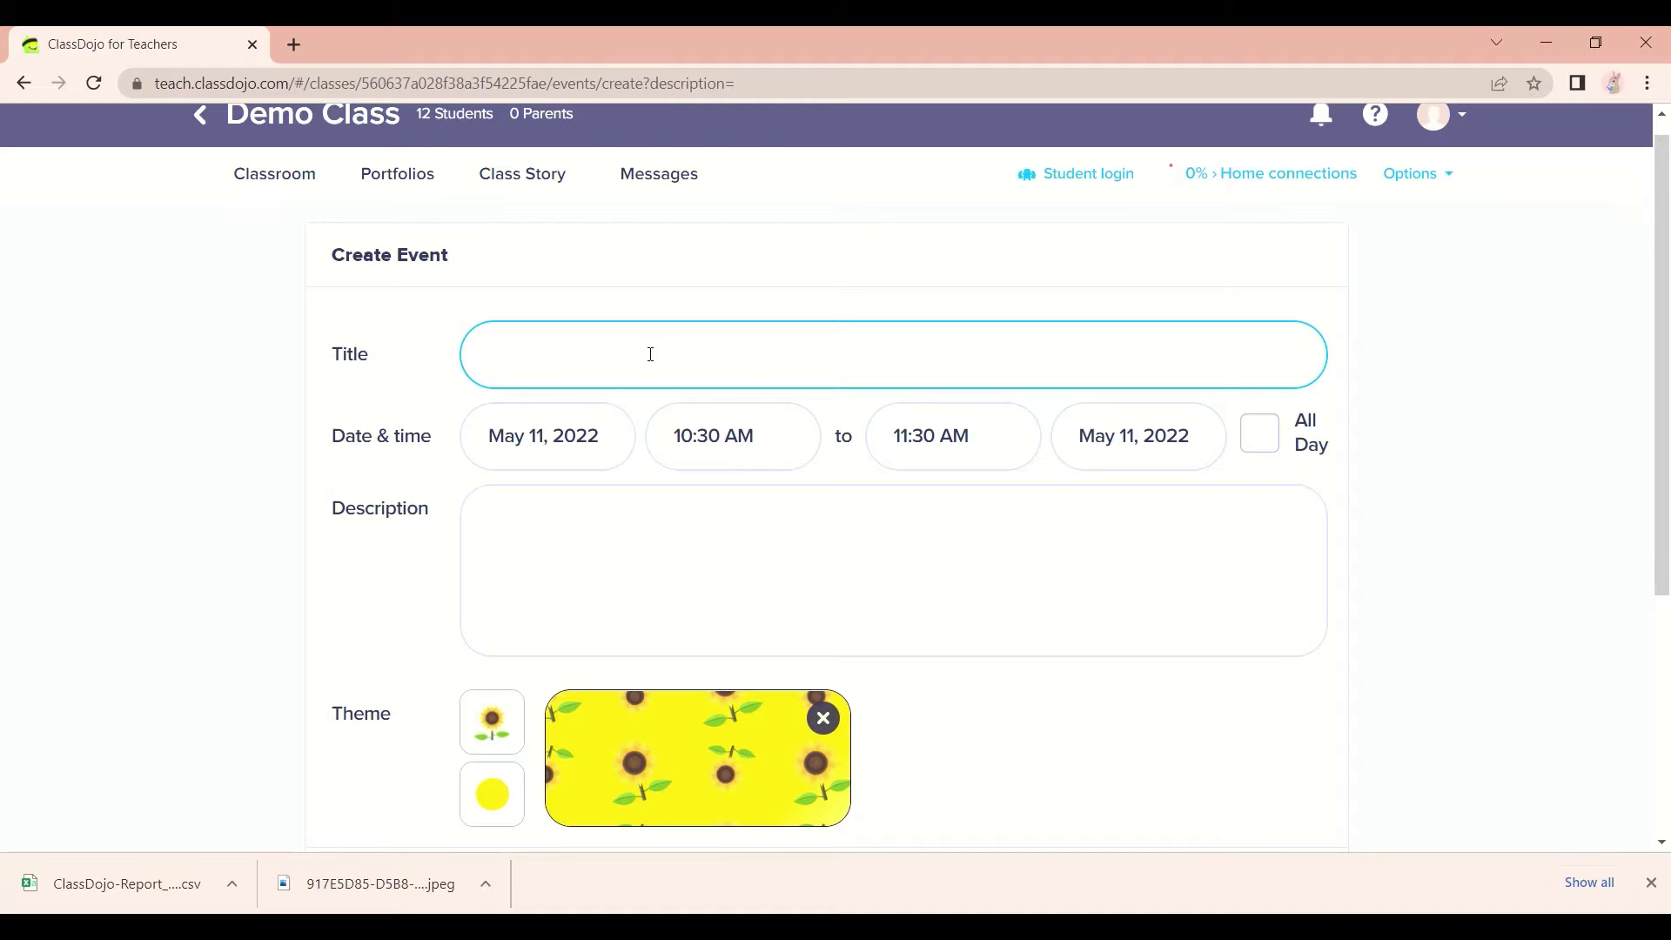
text(trip to the farm)
click(560, 437)
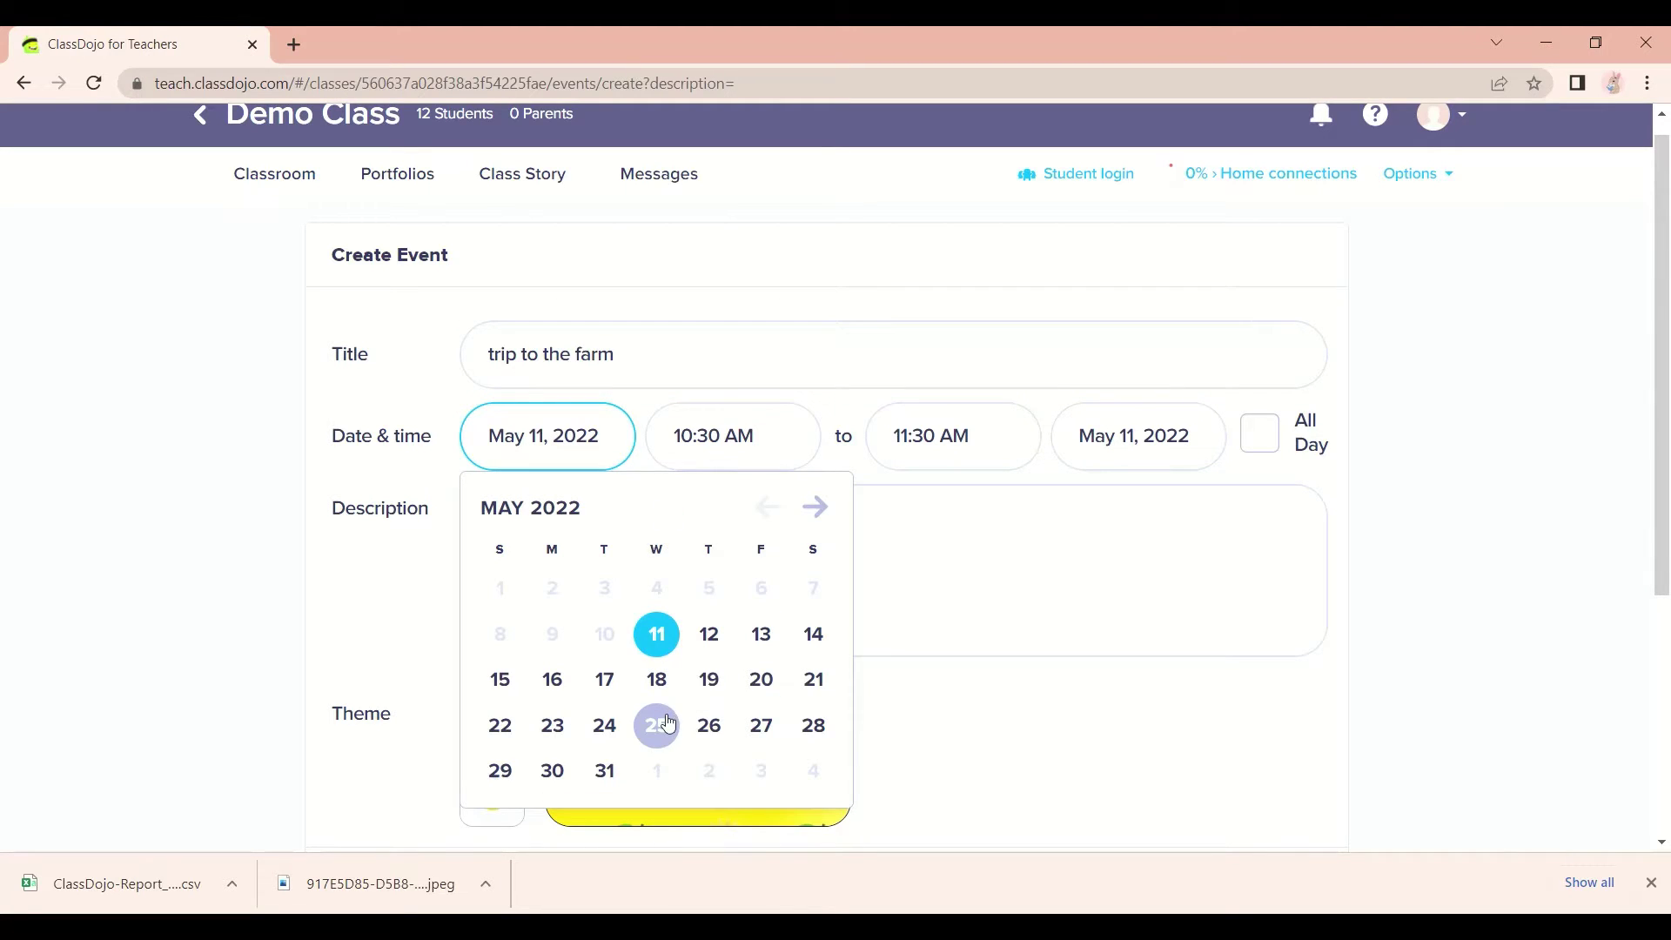
click(761, 724)
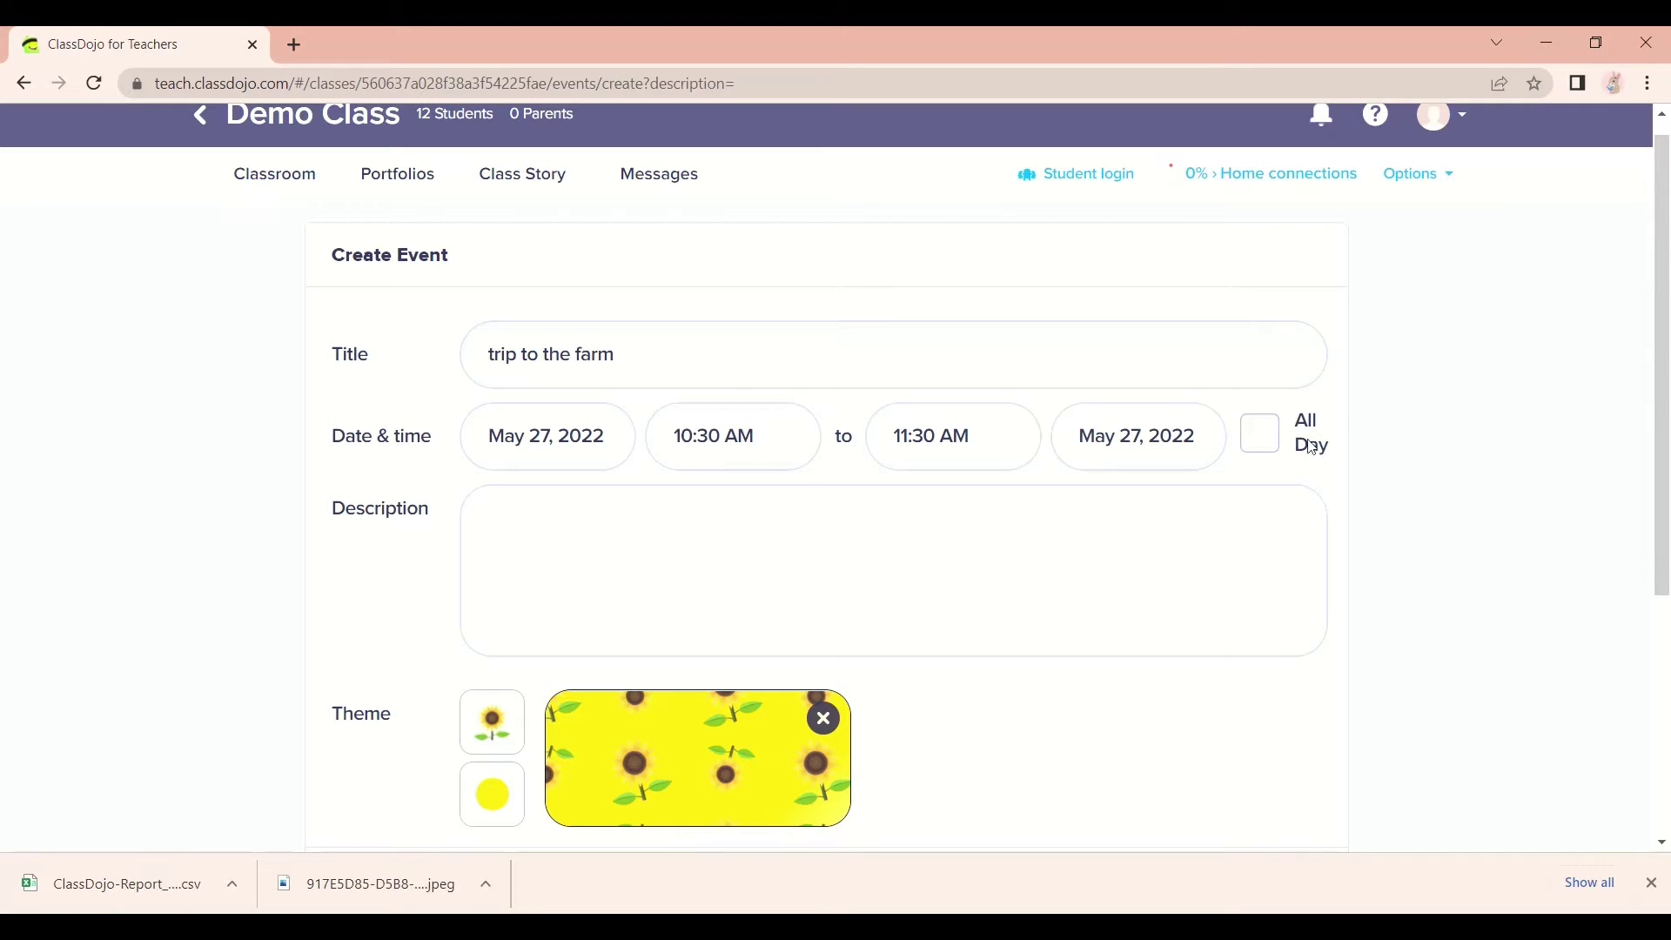
Make the farm trip All Day with a horse theme on a green background.
click(1270, 447)
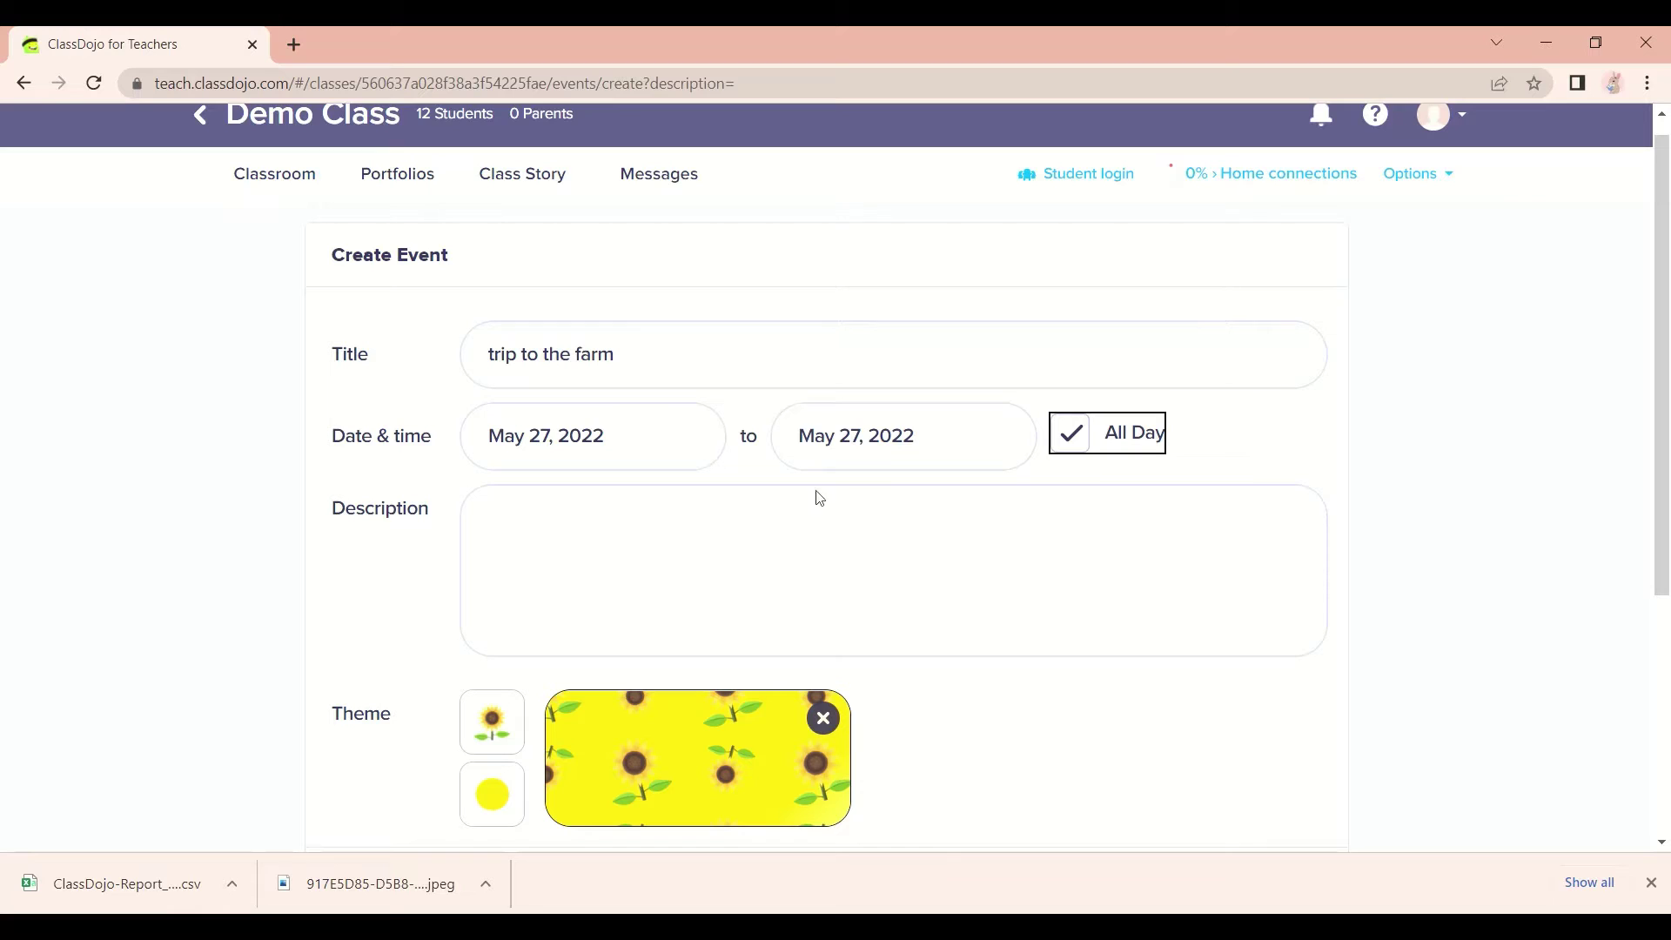
click(591, 550)
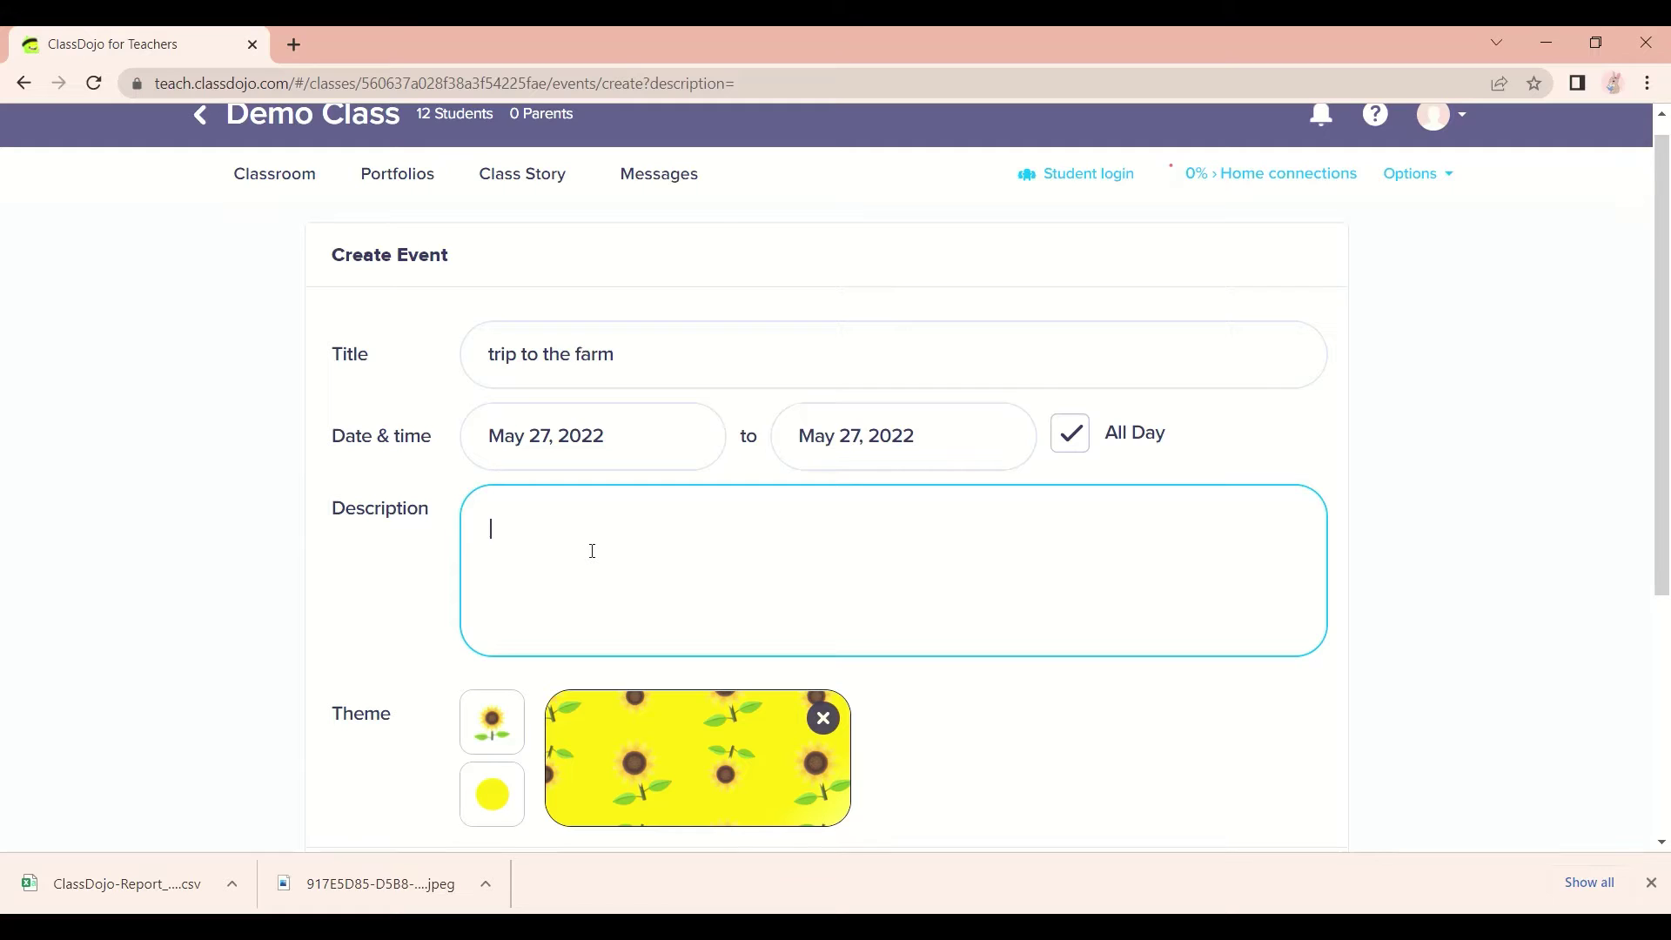
click(500, 727)
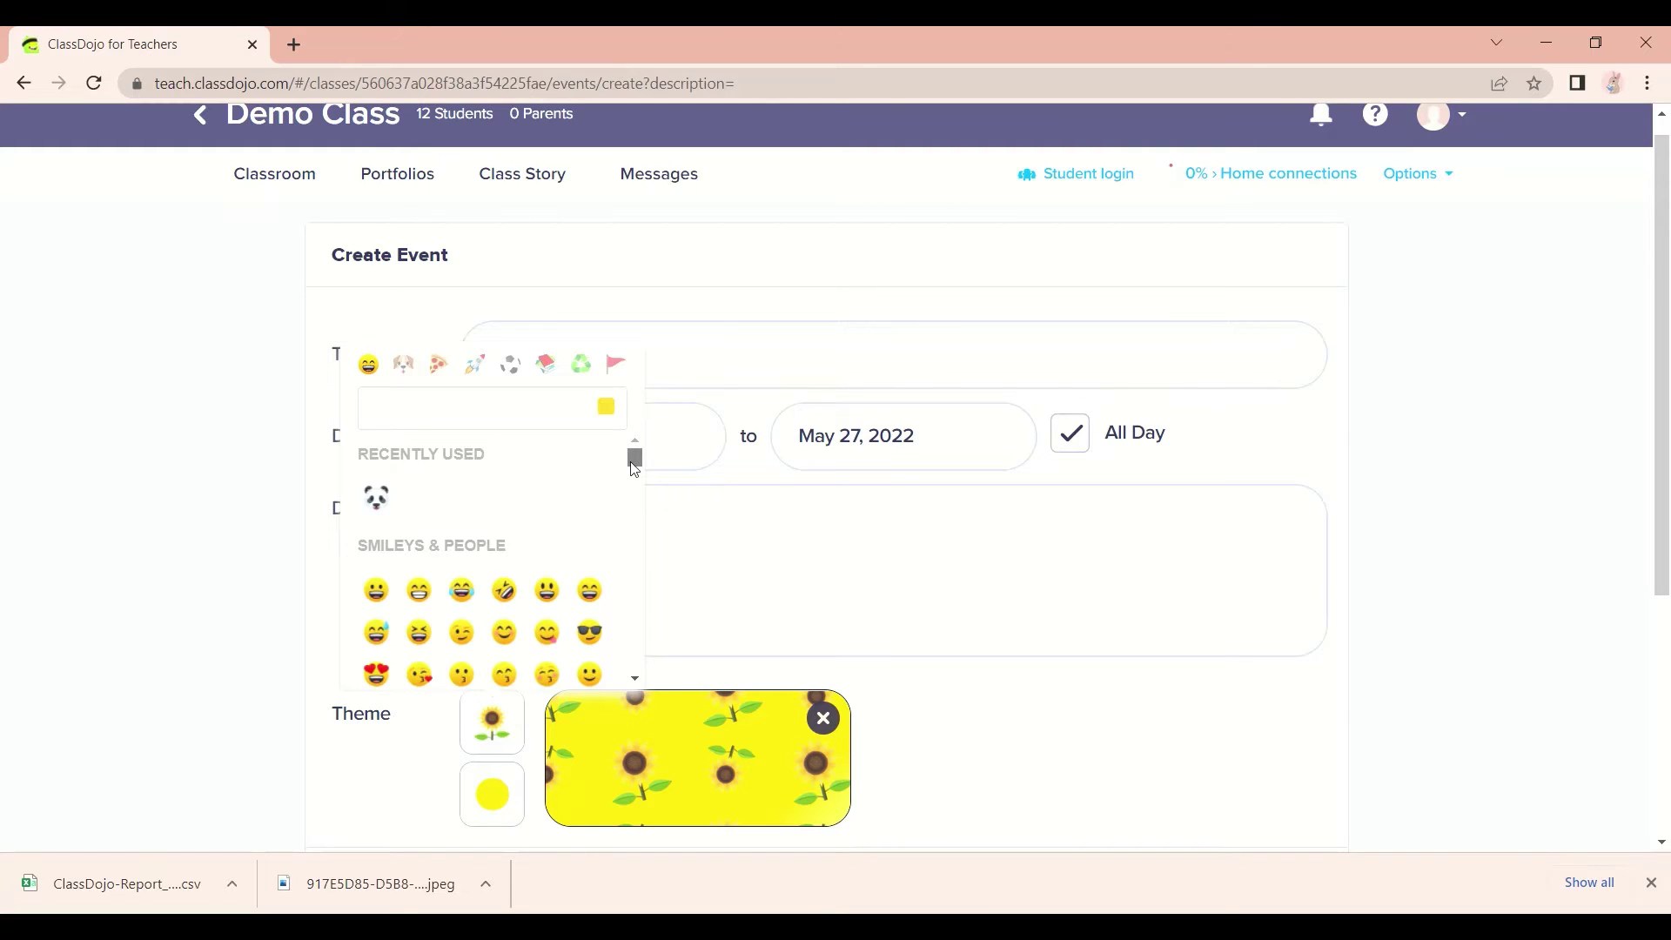
scroll(635, 469, down, 1)
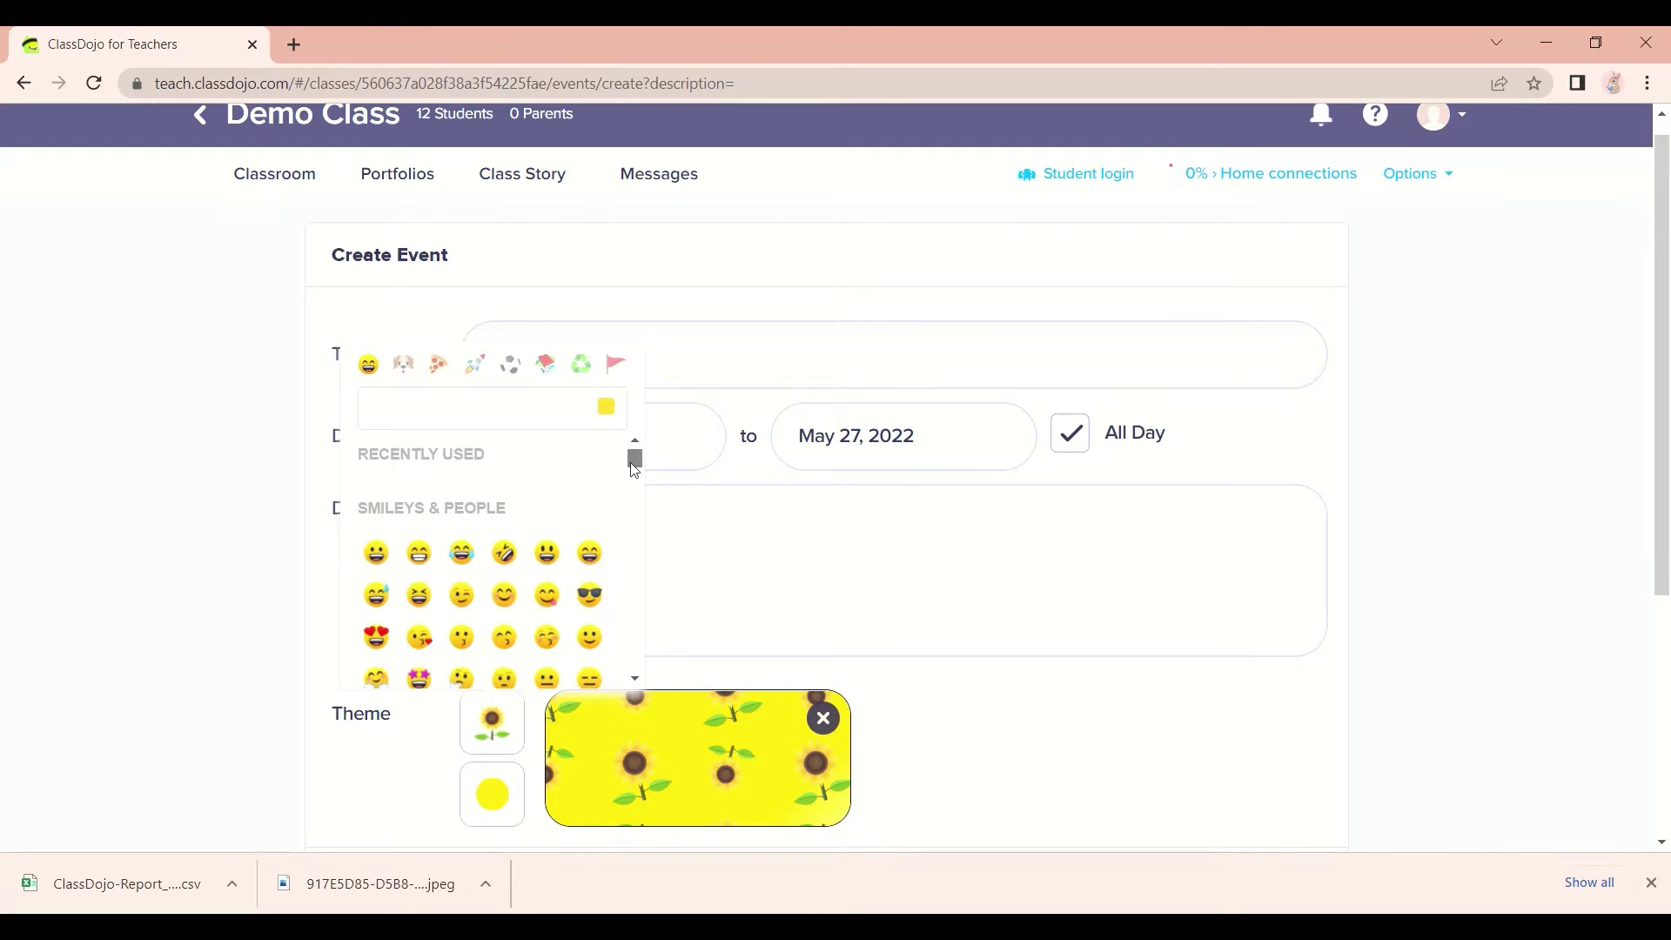
click(404, 365)
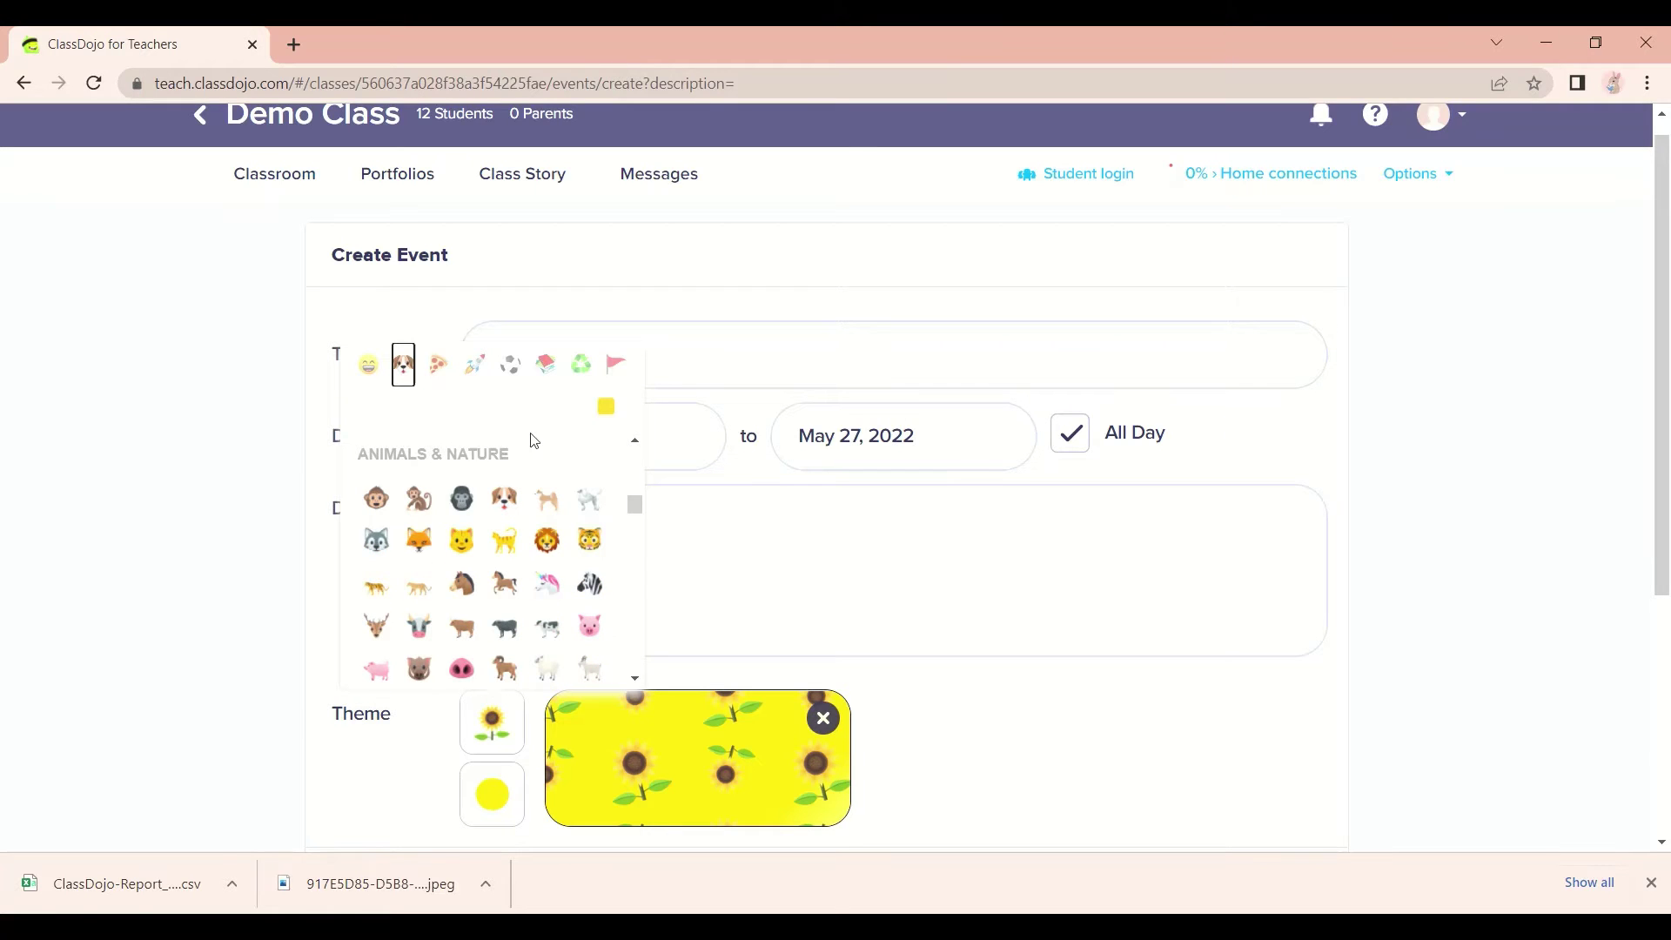
click(516, 594)
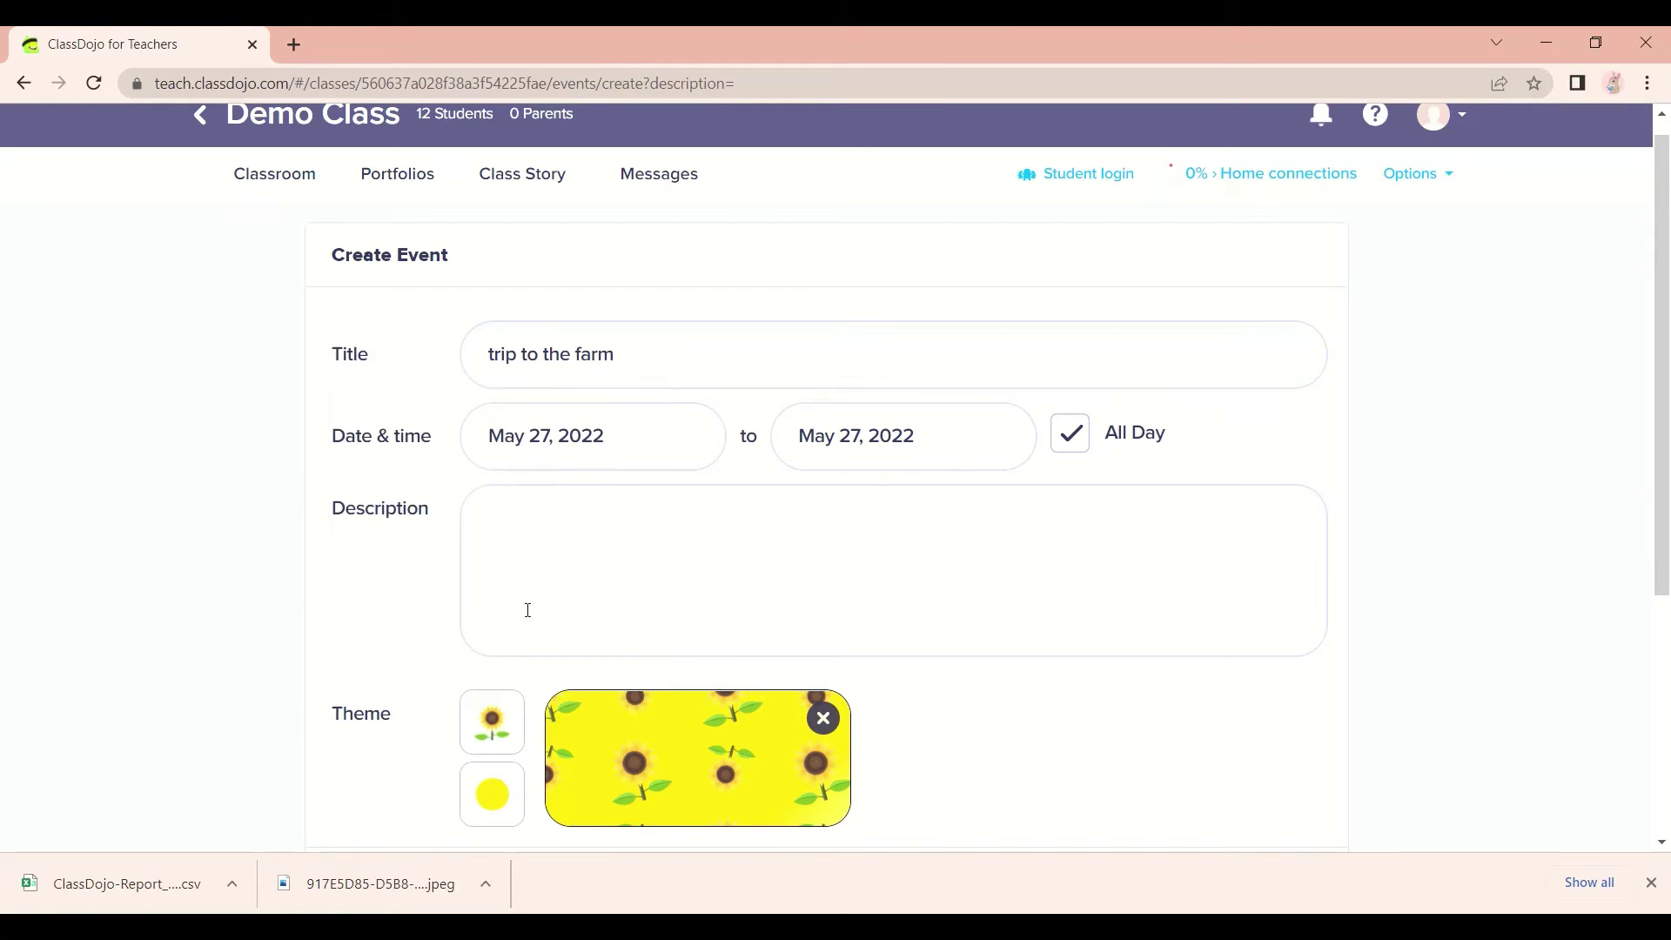
click(508, 795)
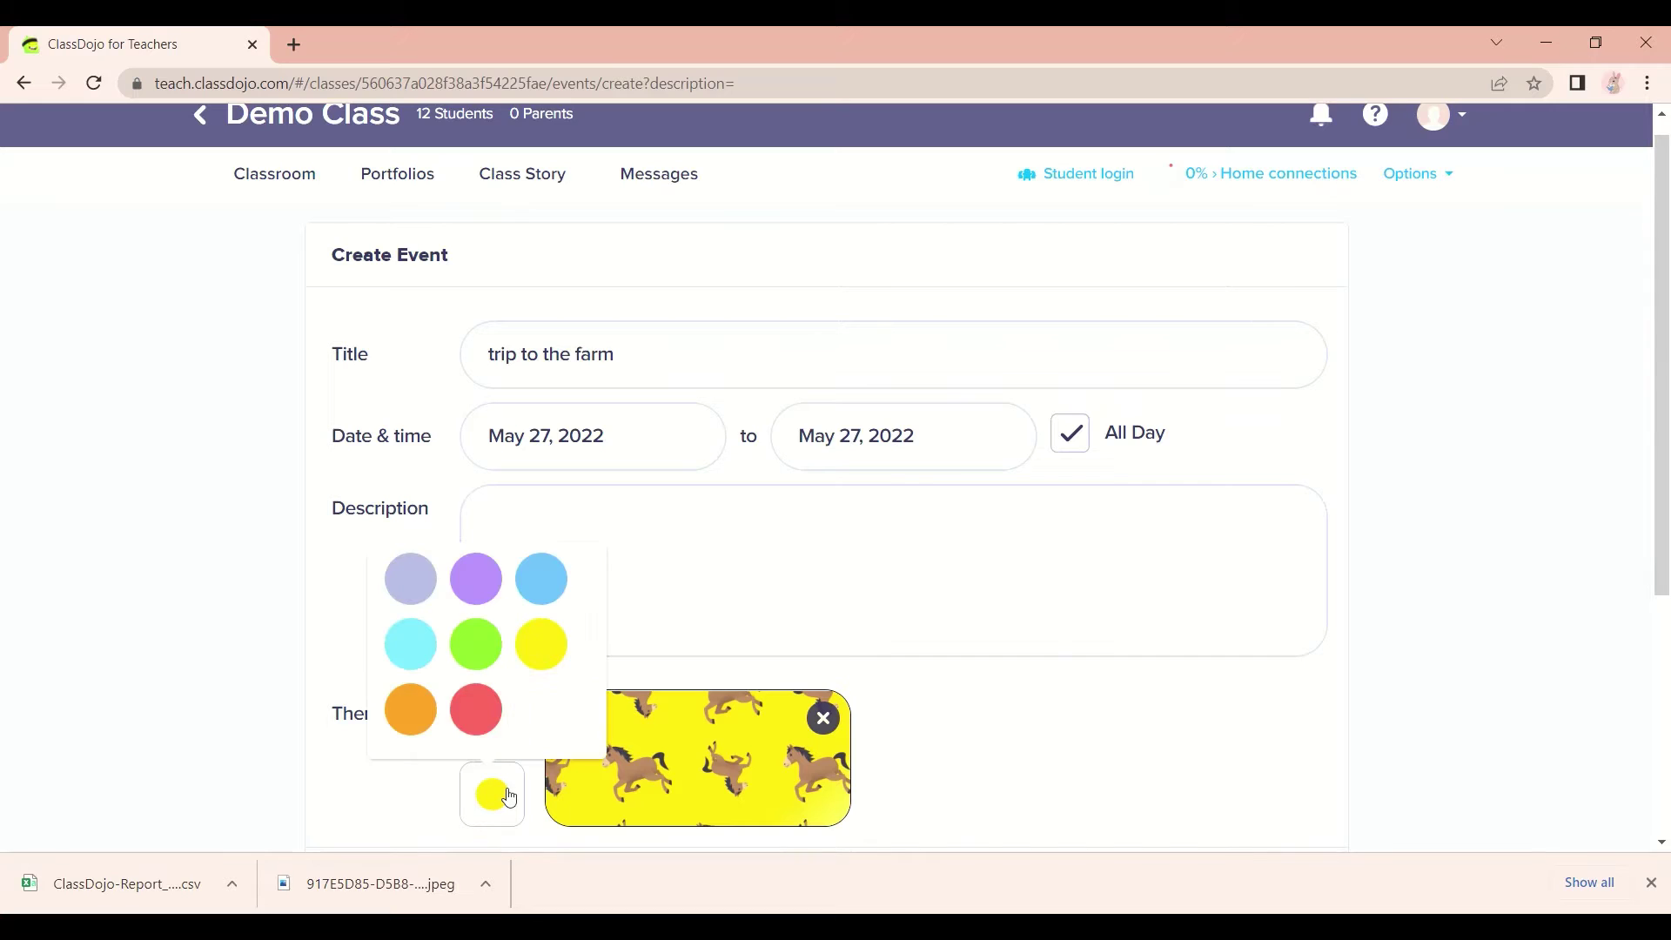
click(475, 644)
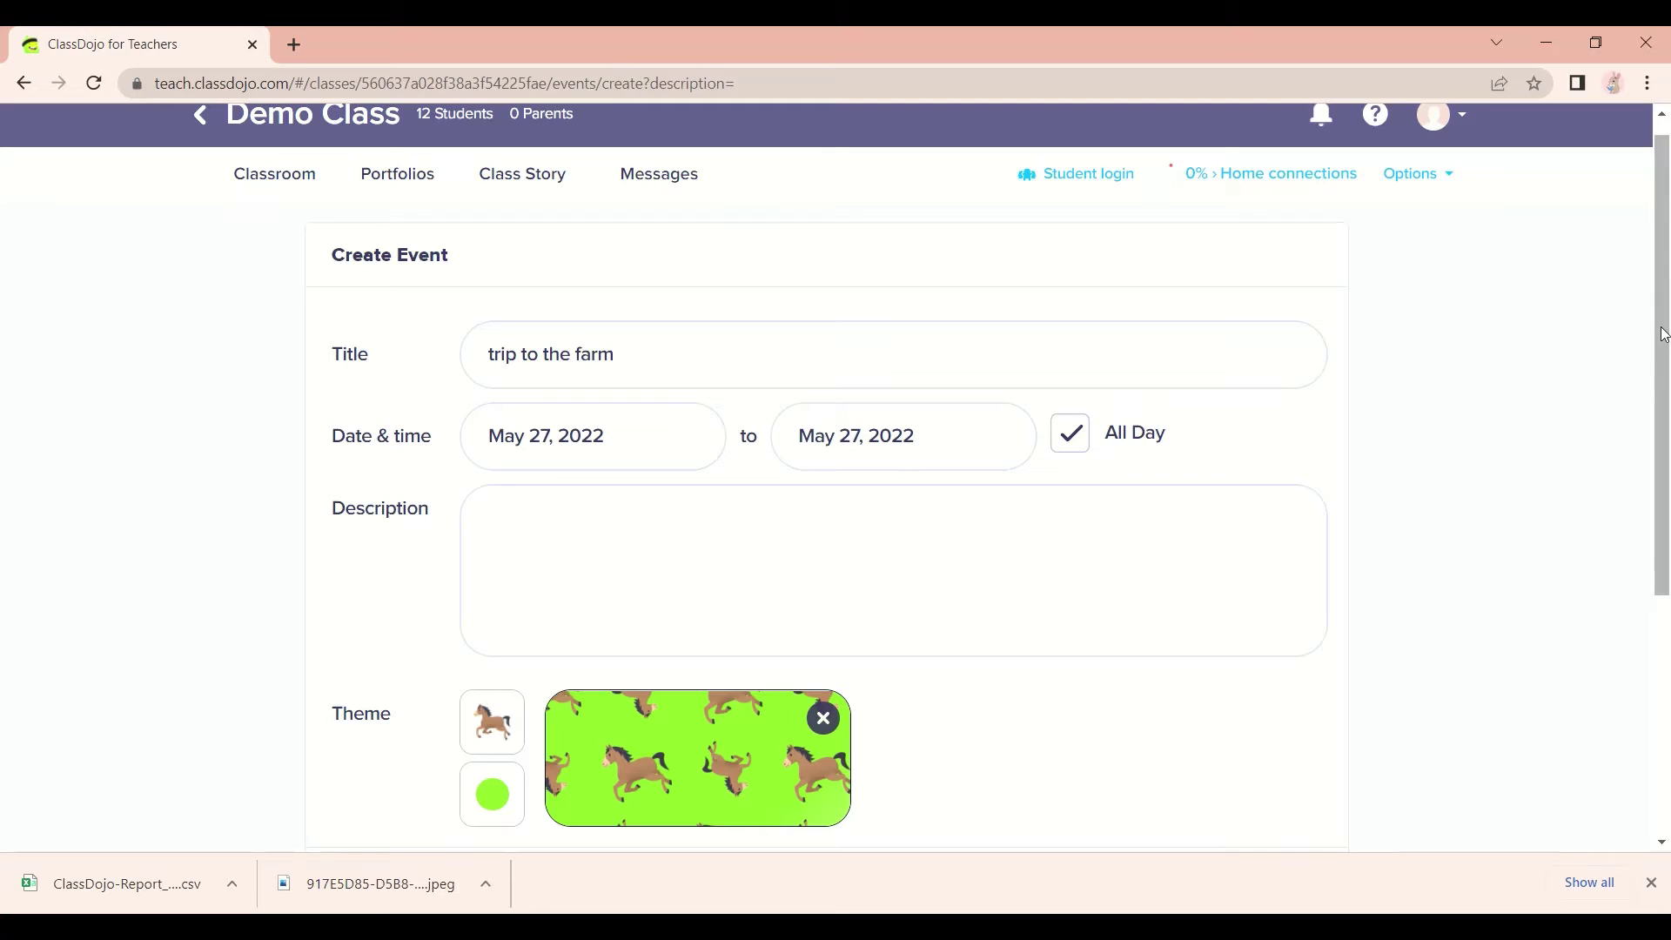
Turn off the 'Day of' reminder and save the trip to the farm event.
drag(1663, 335, 1663, 575)
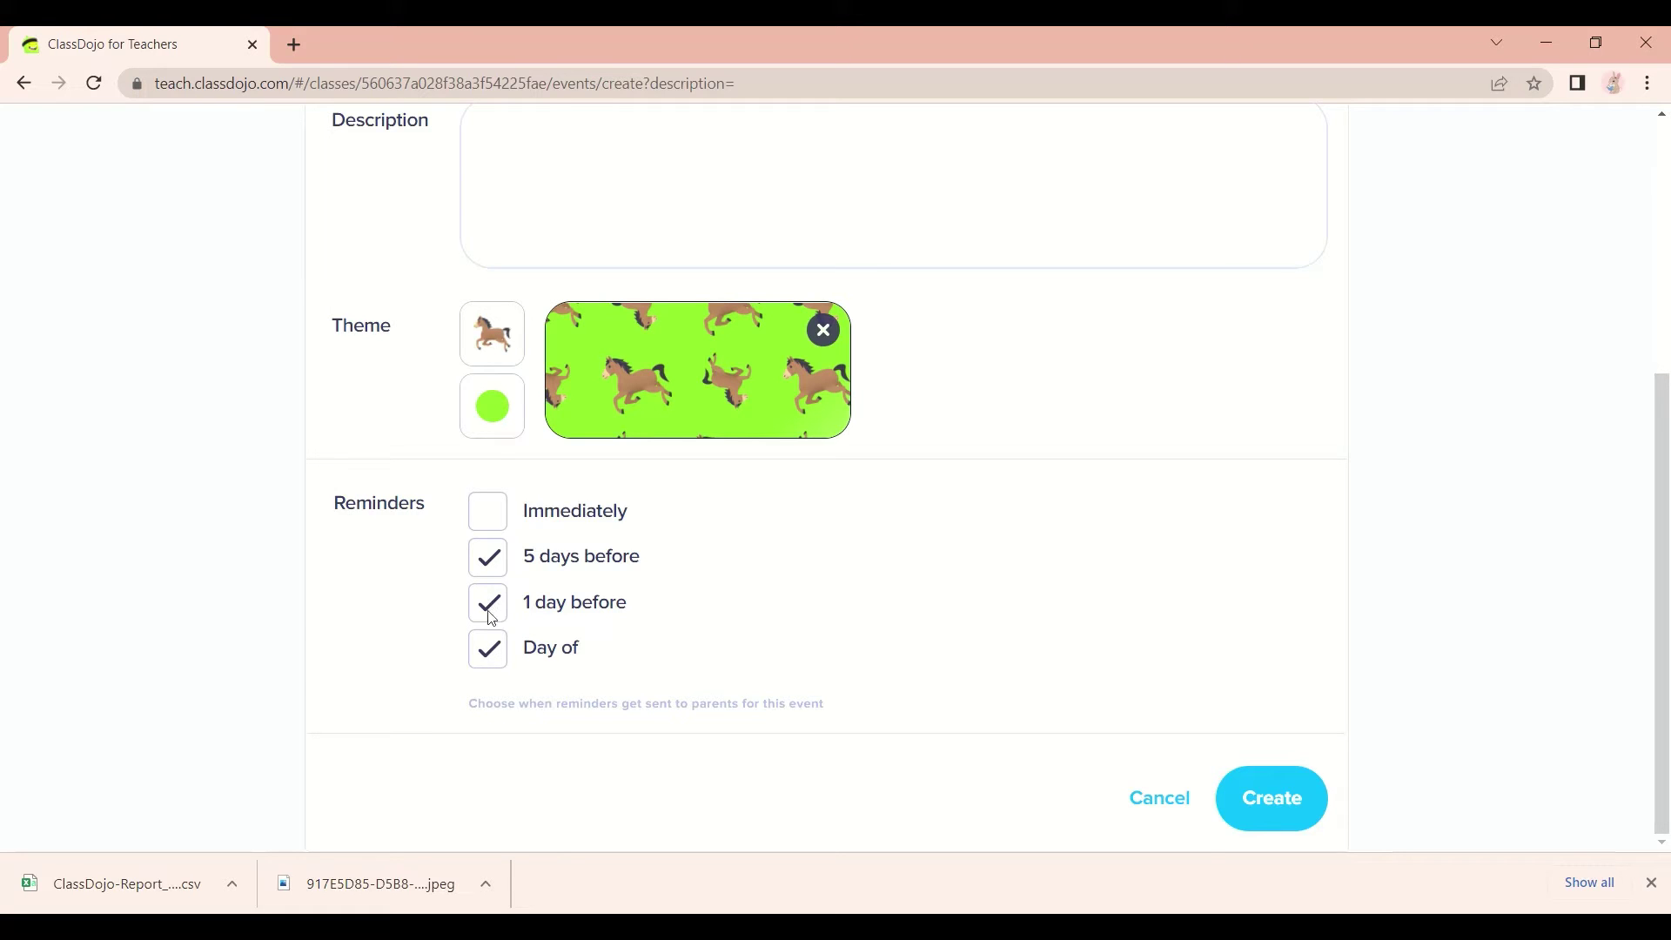
click(488, 657)
click(1251, 805)
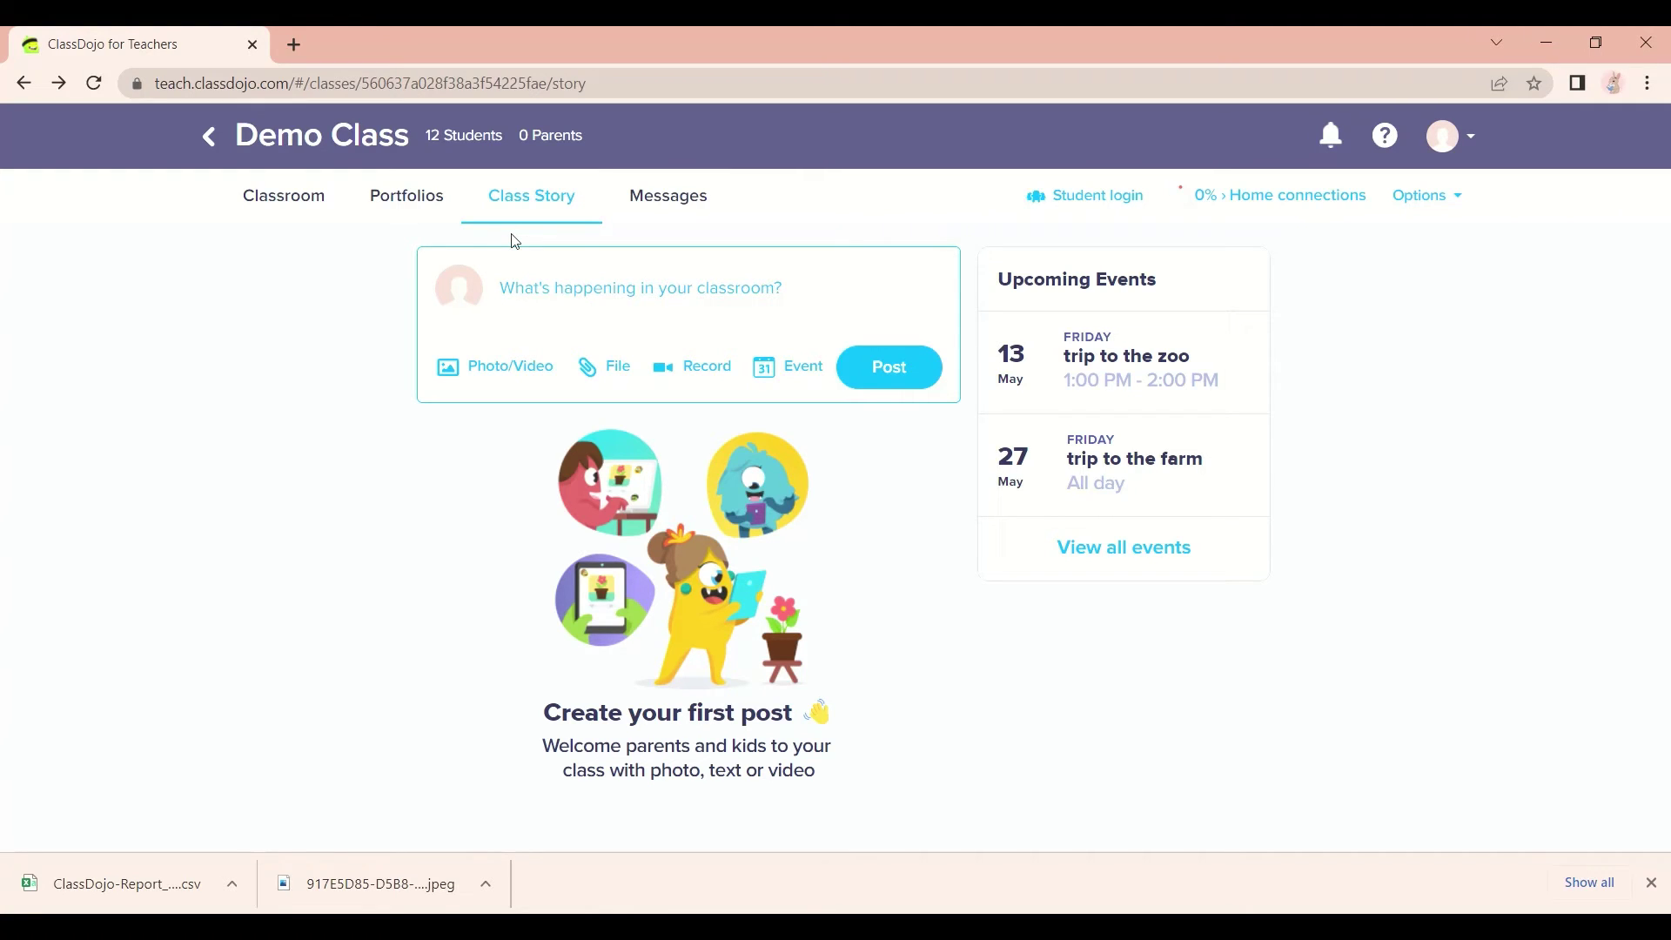
Look over the Messages page, then return to the Classroom student grid.
click(632, 209)
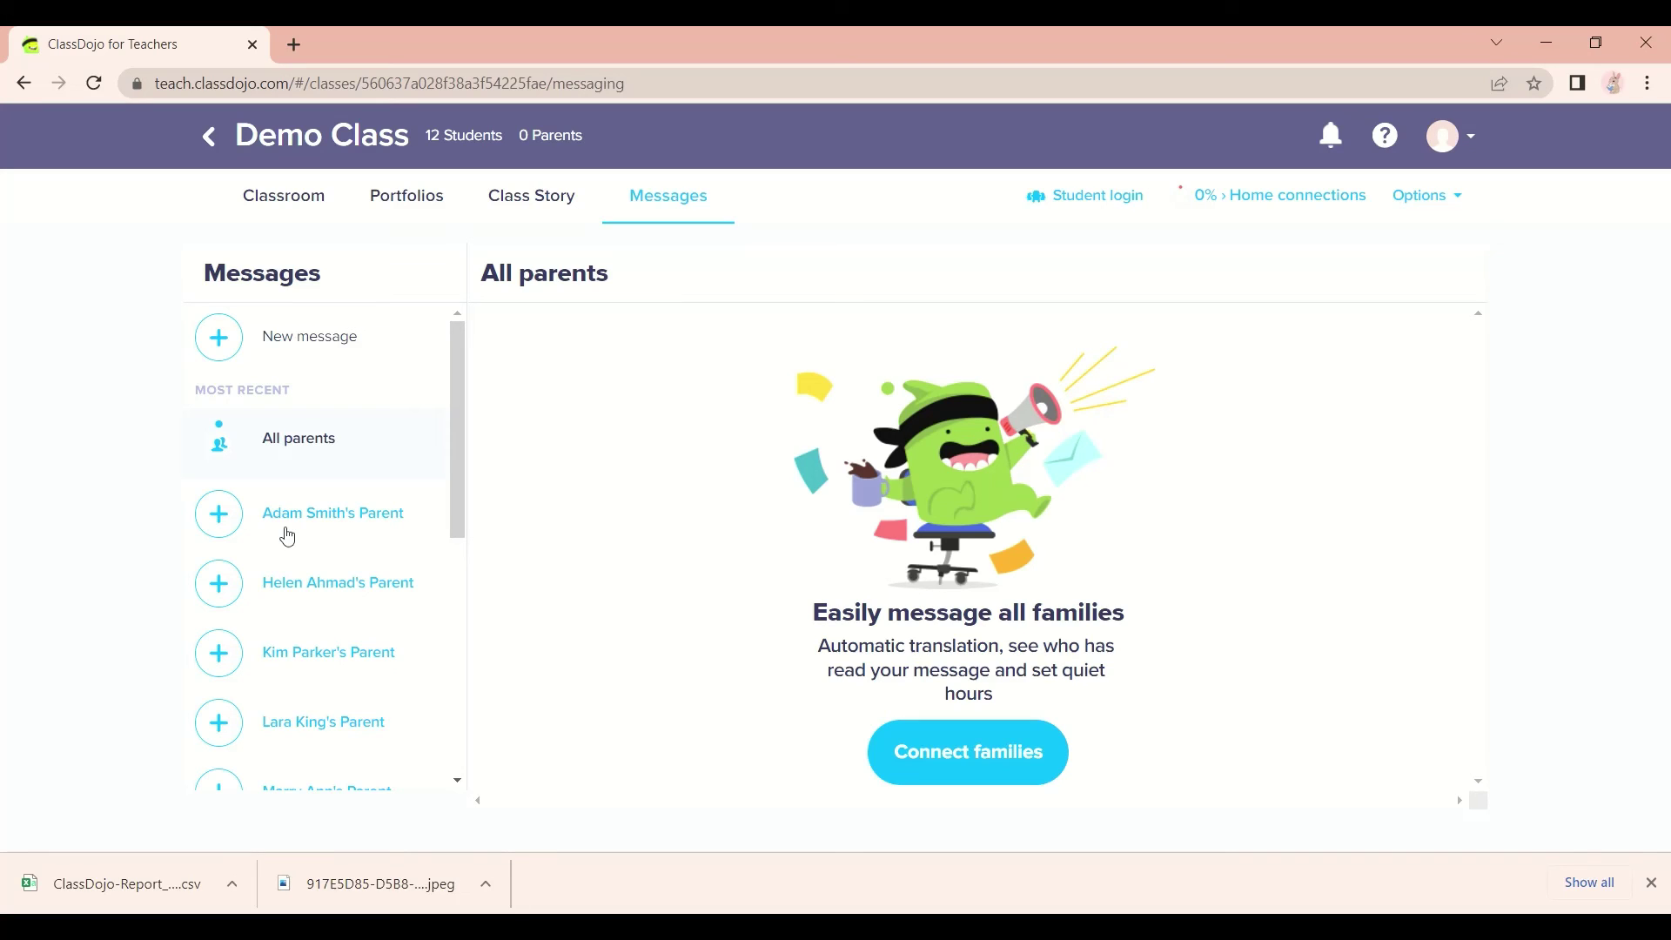
click(280, 208)
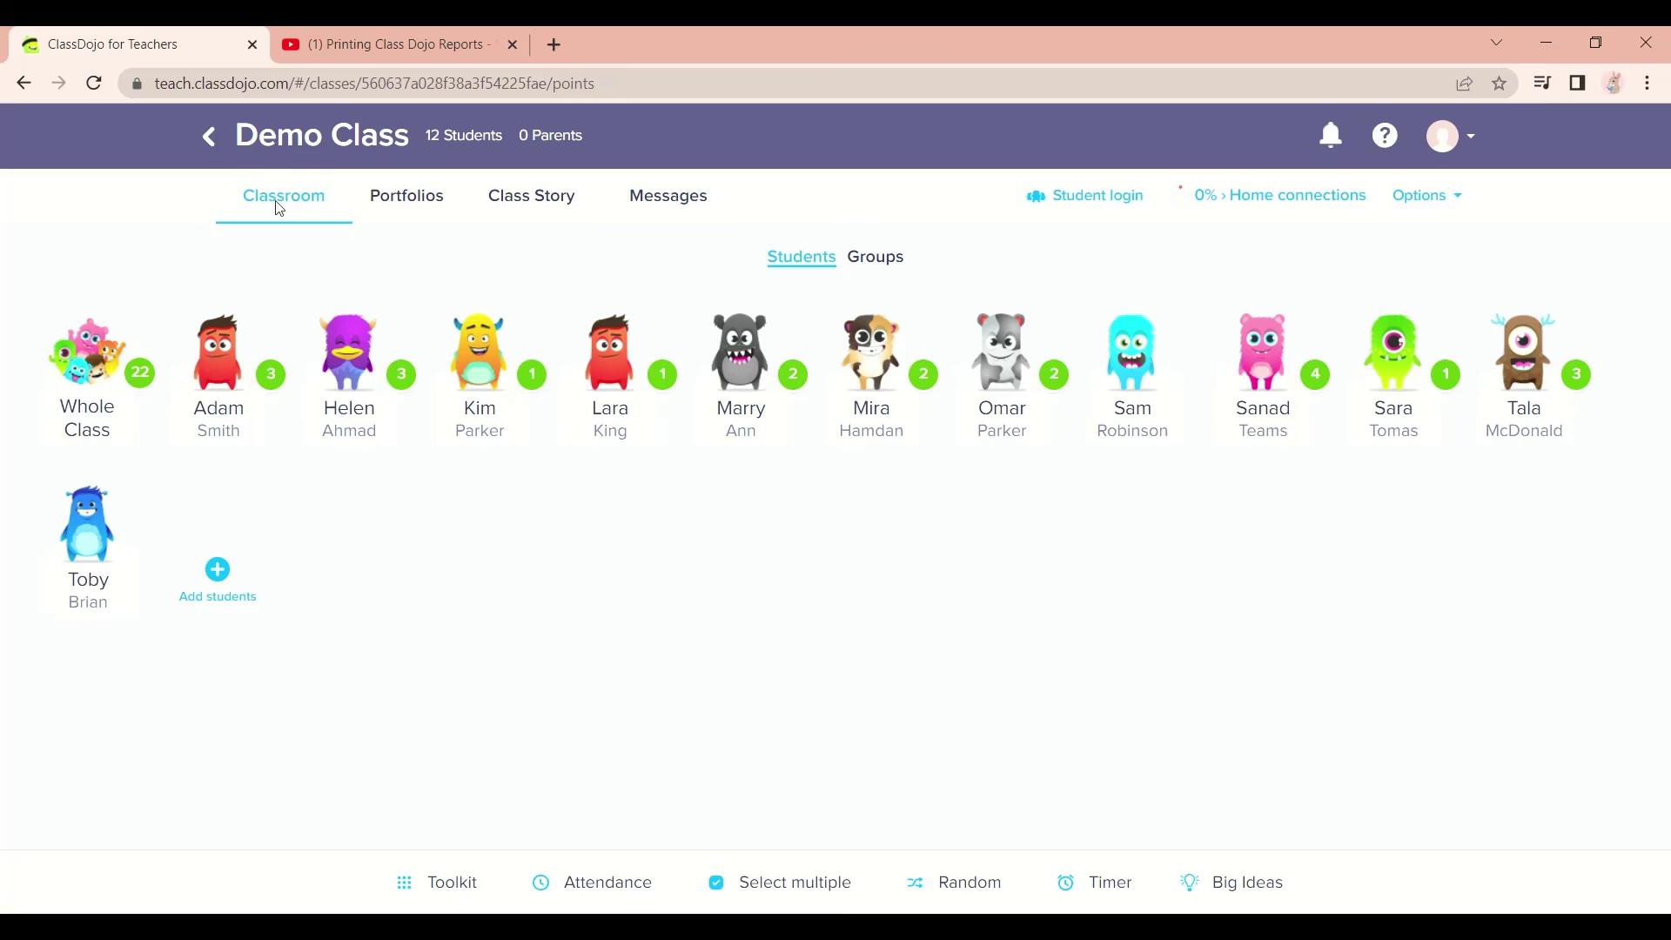